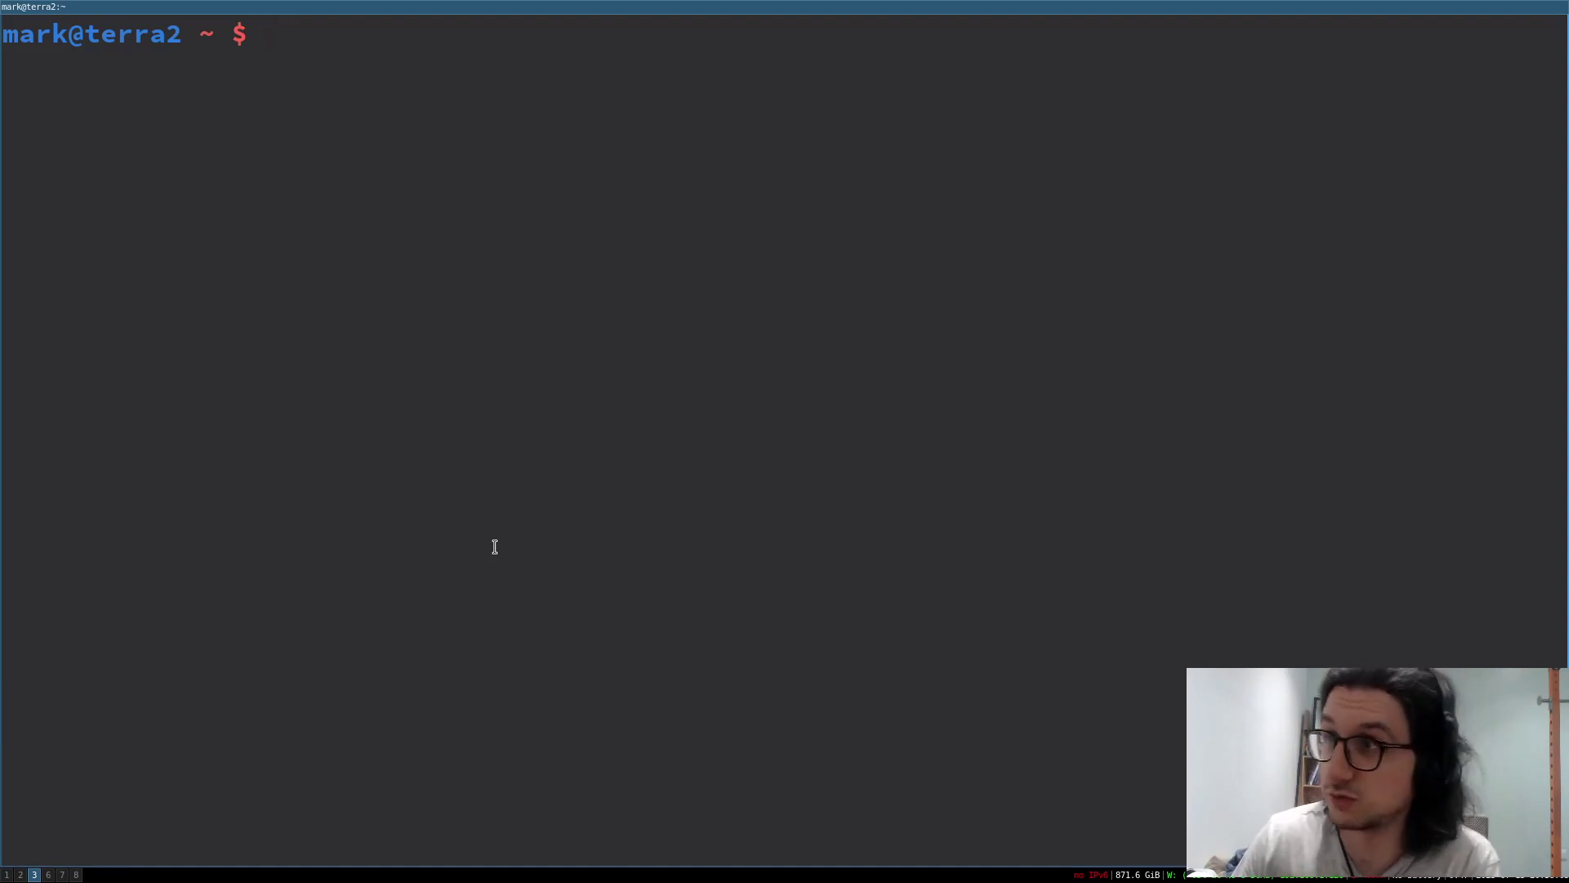
type("units")
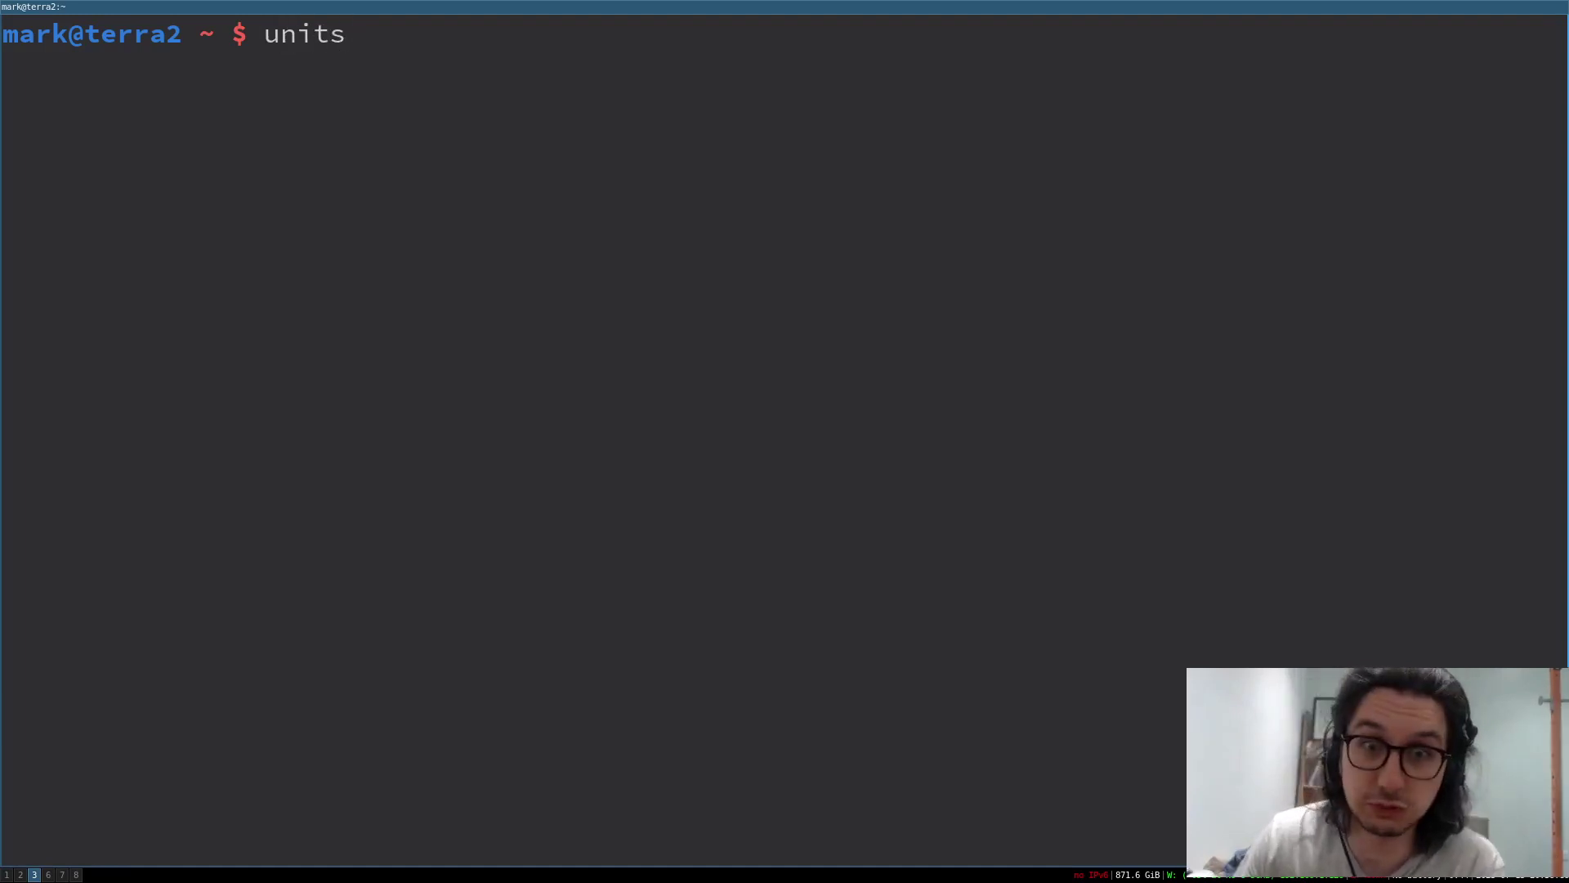
Launch units and convert 1 mile to kilometers, highlighting the 1.609344 result
key("Return")
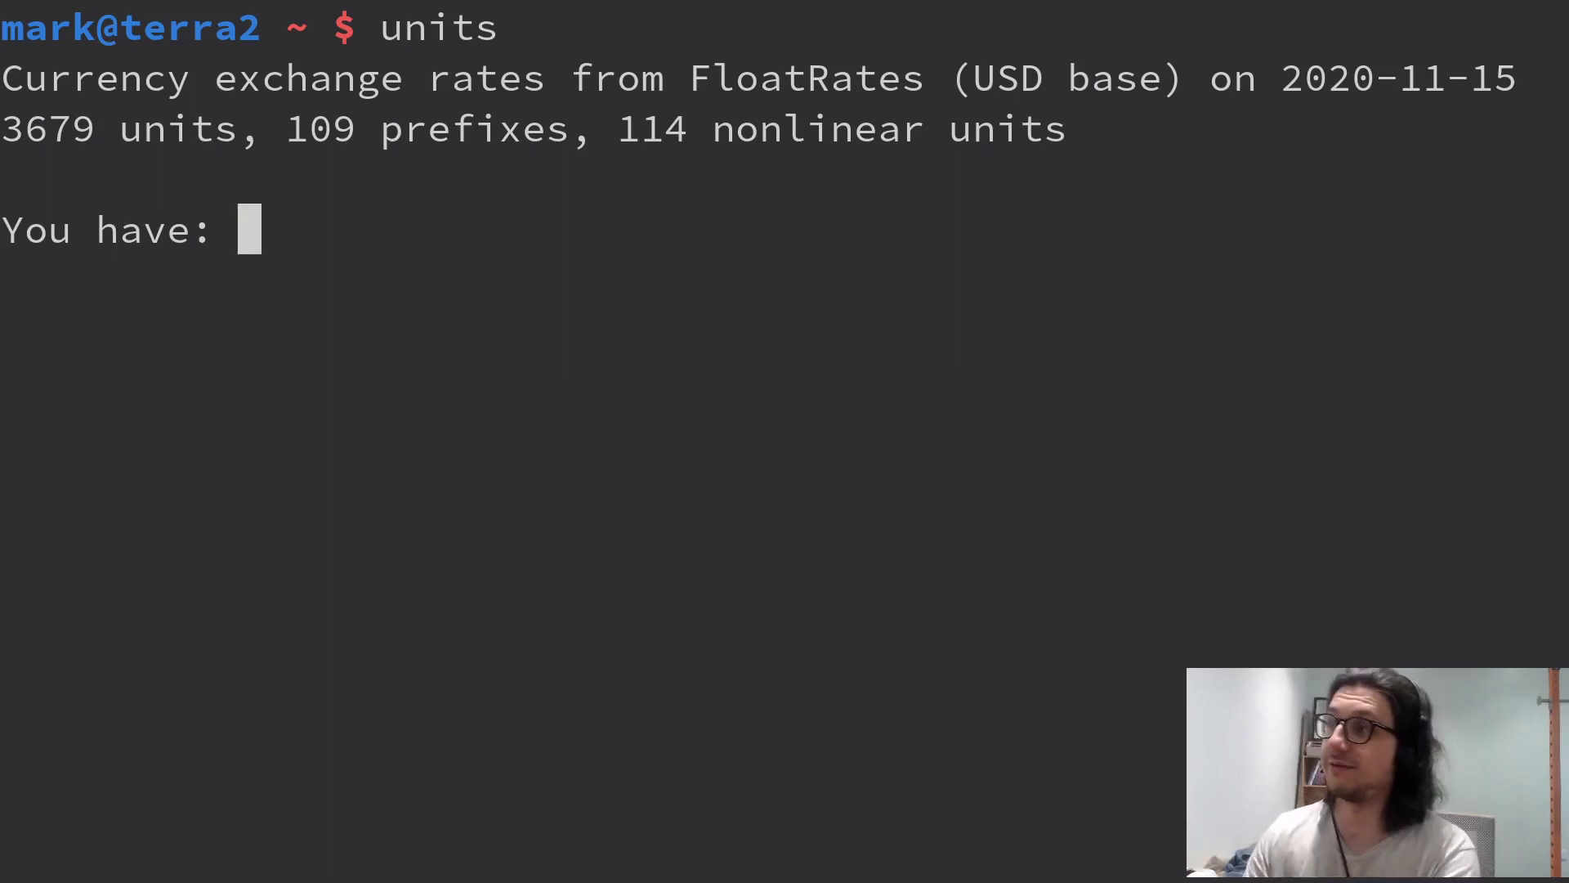
type("1 mile")
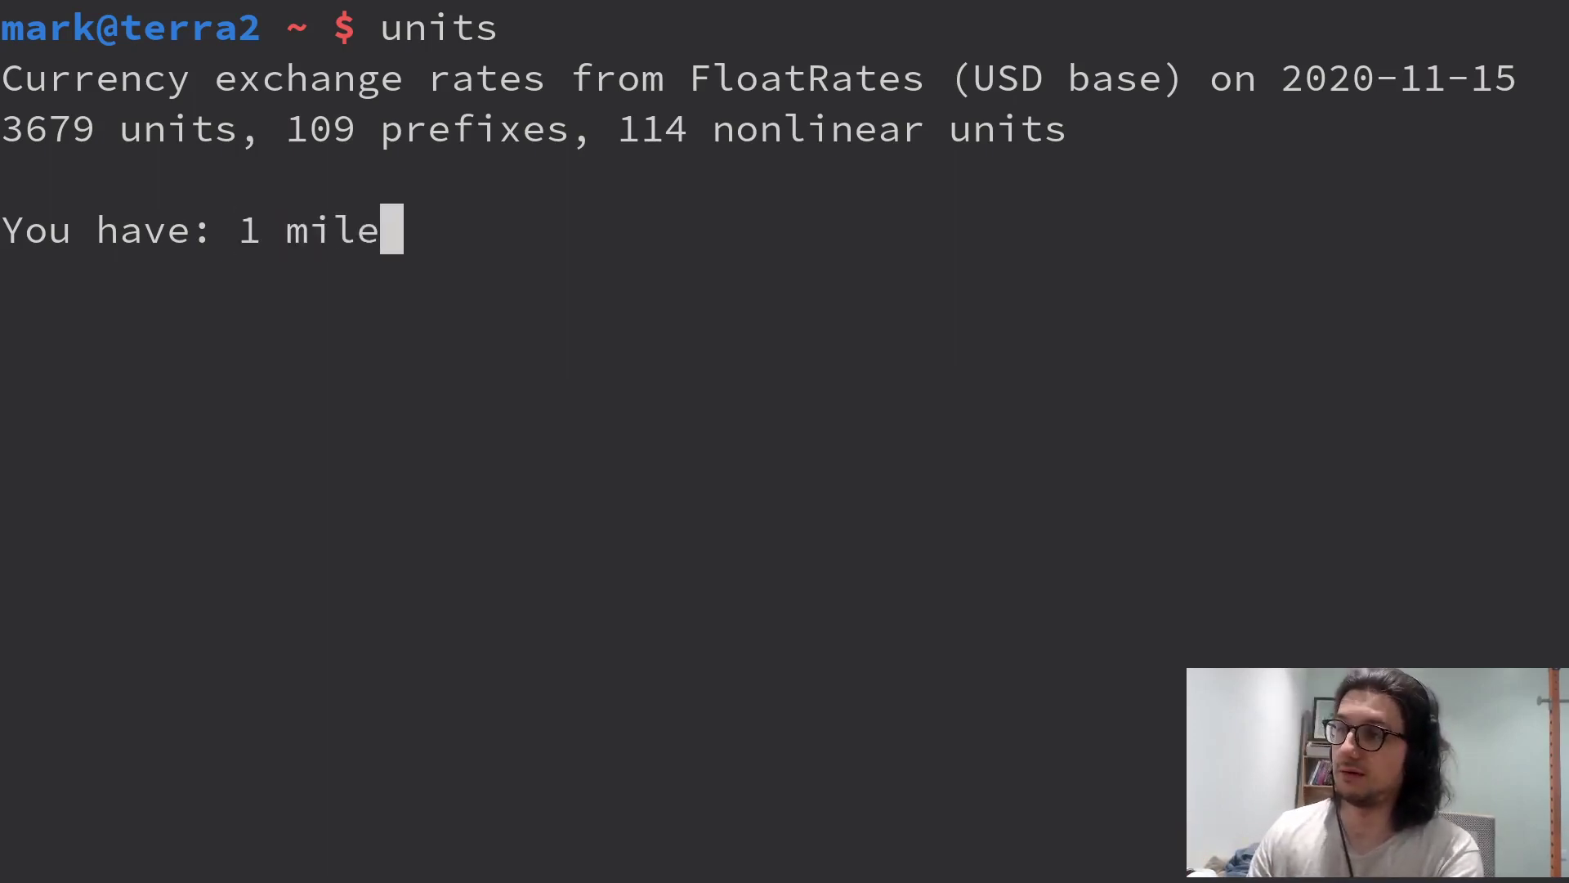
key("Return")
type("kilom")
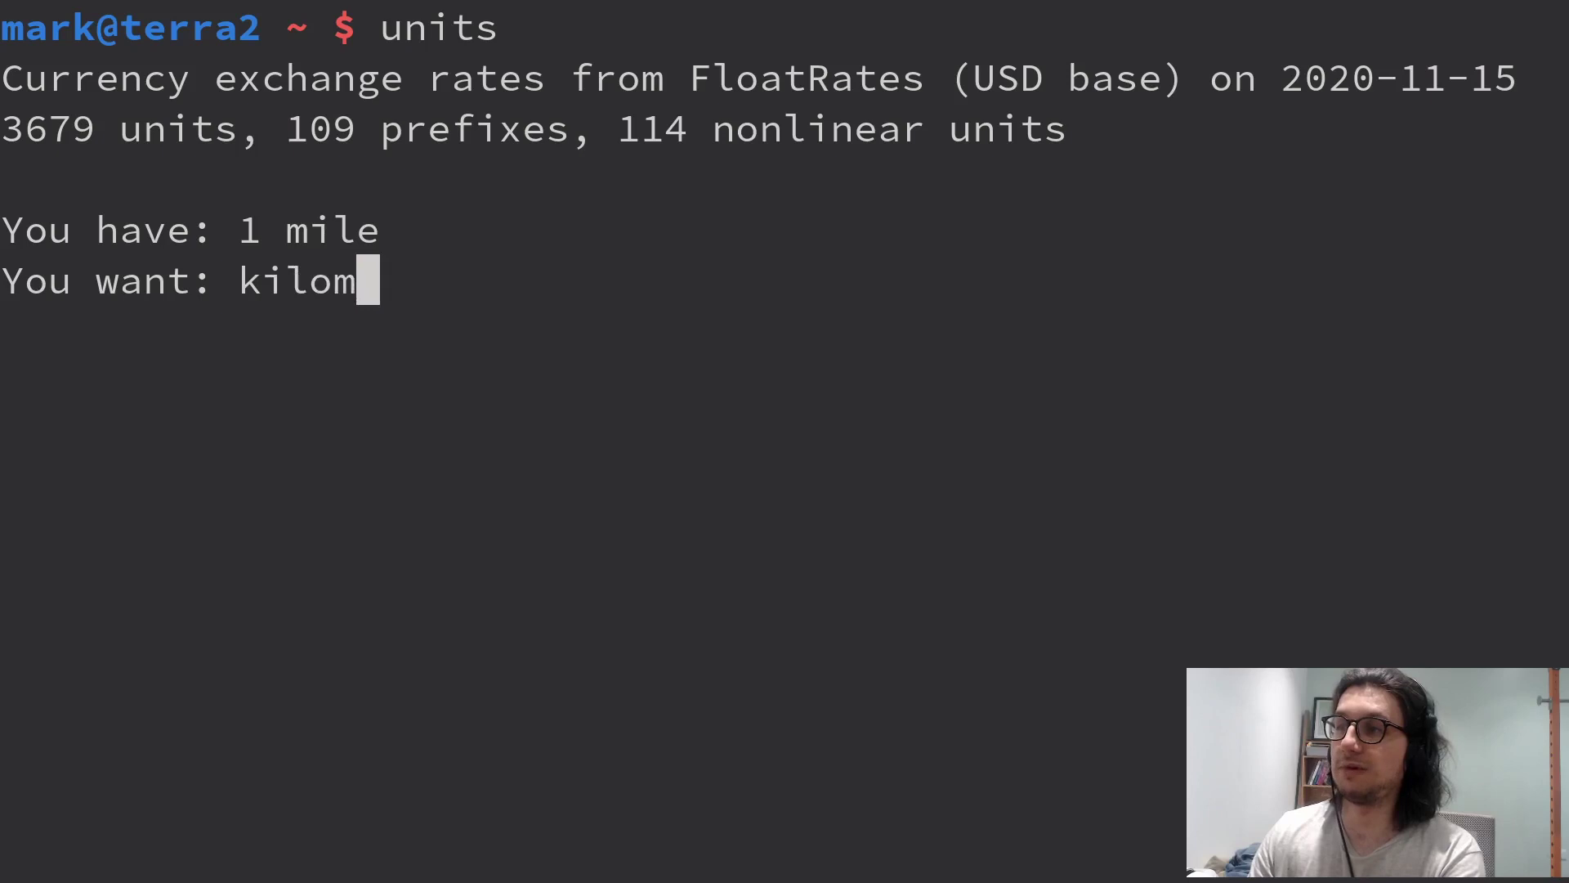
type("eter")
key("Return")
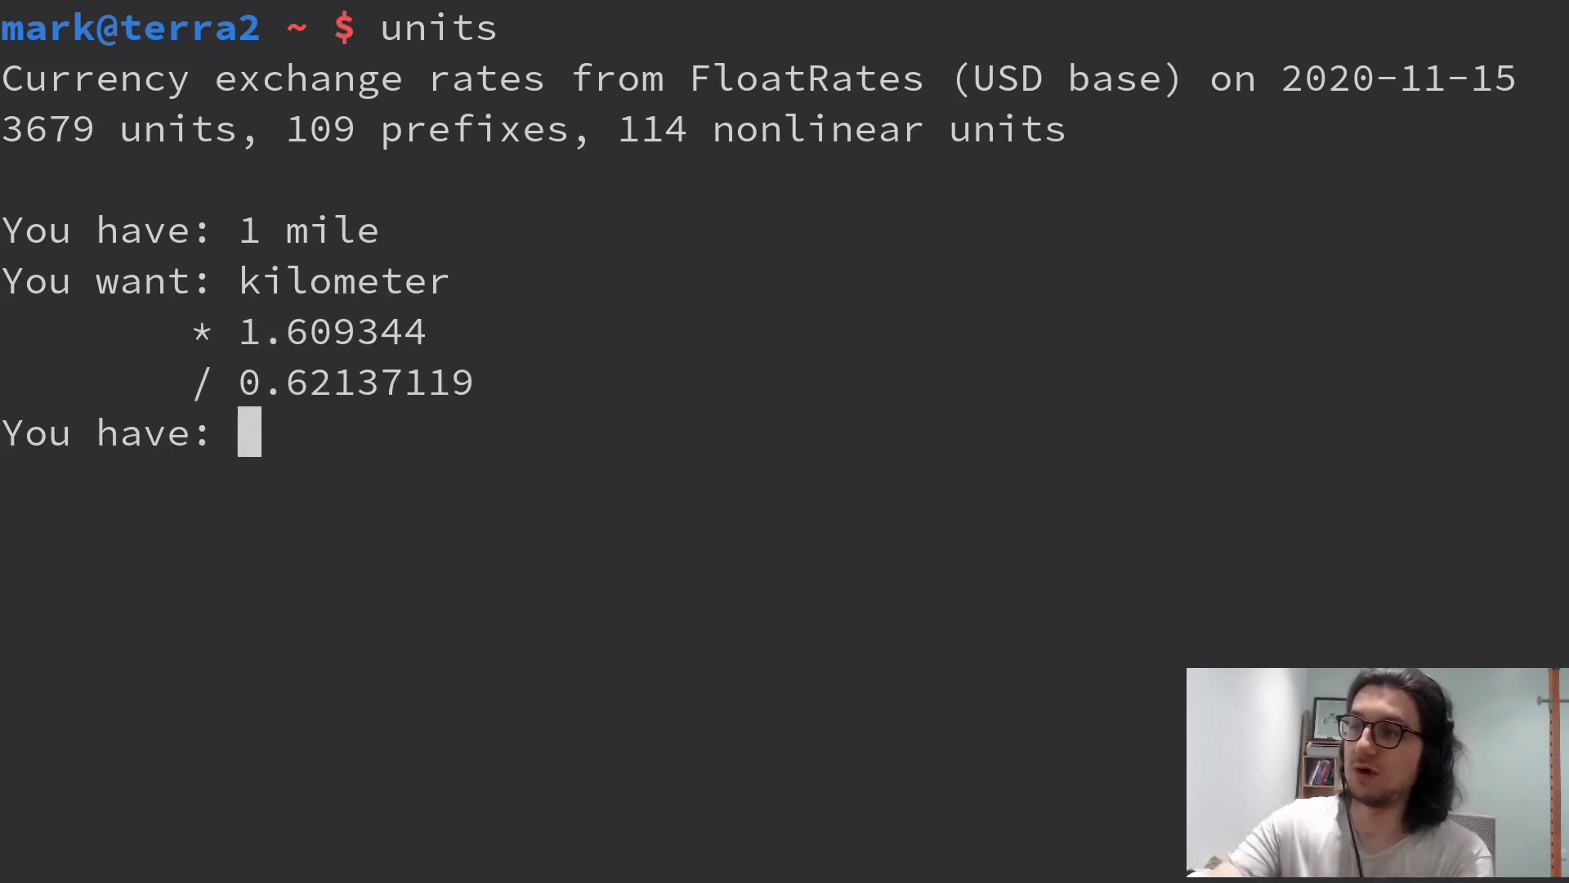
double_click(332, 331)
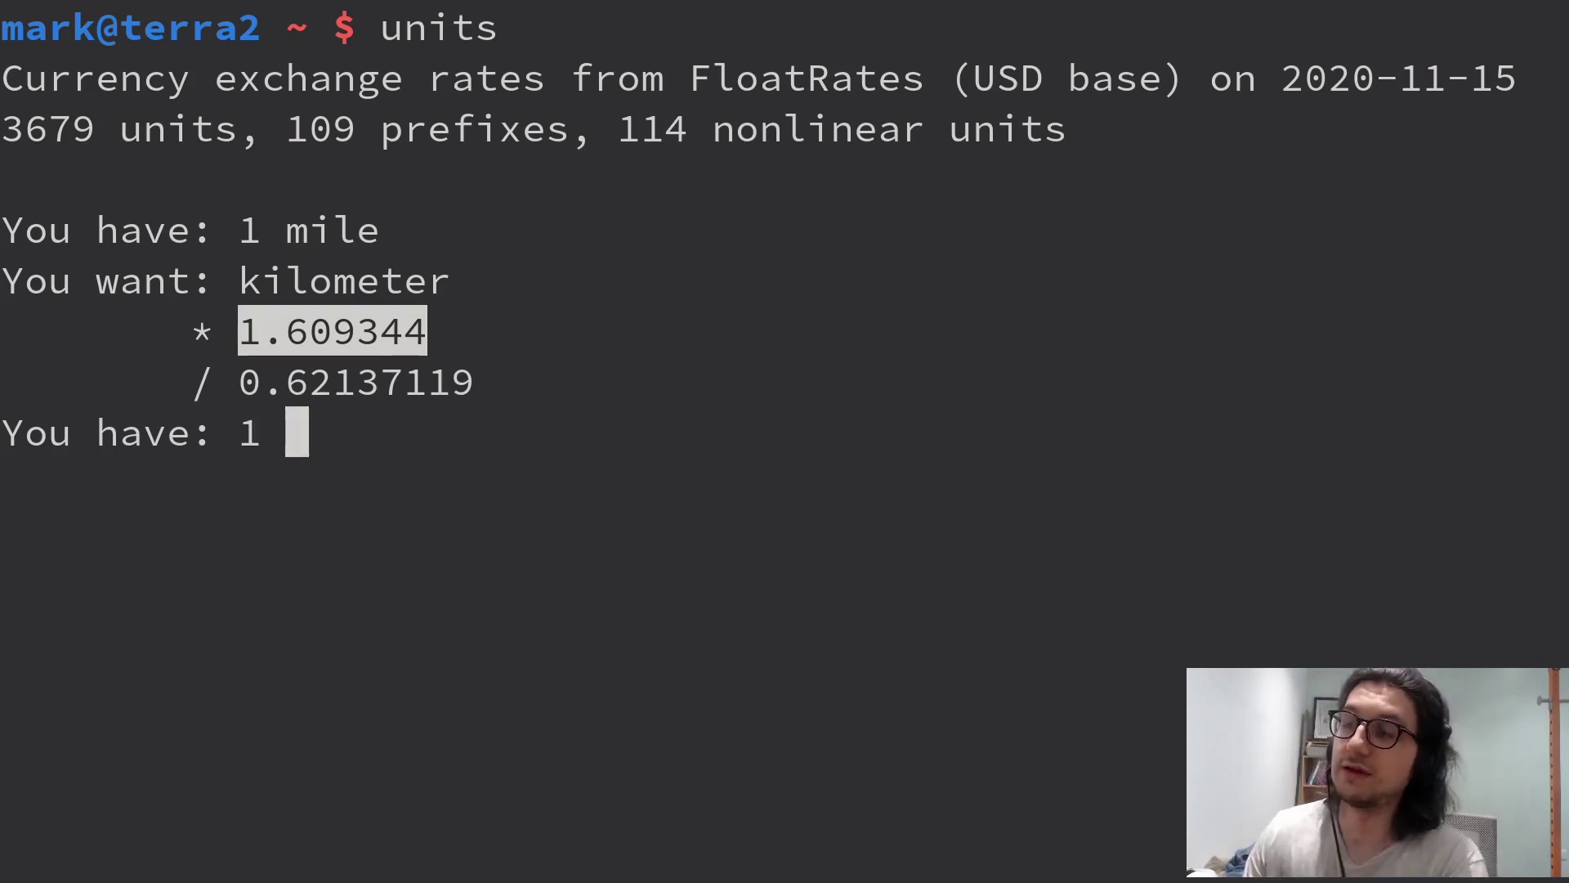
type("lbs")
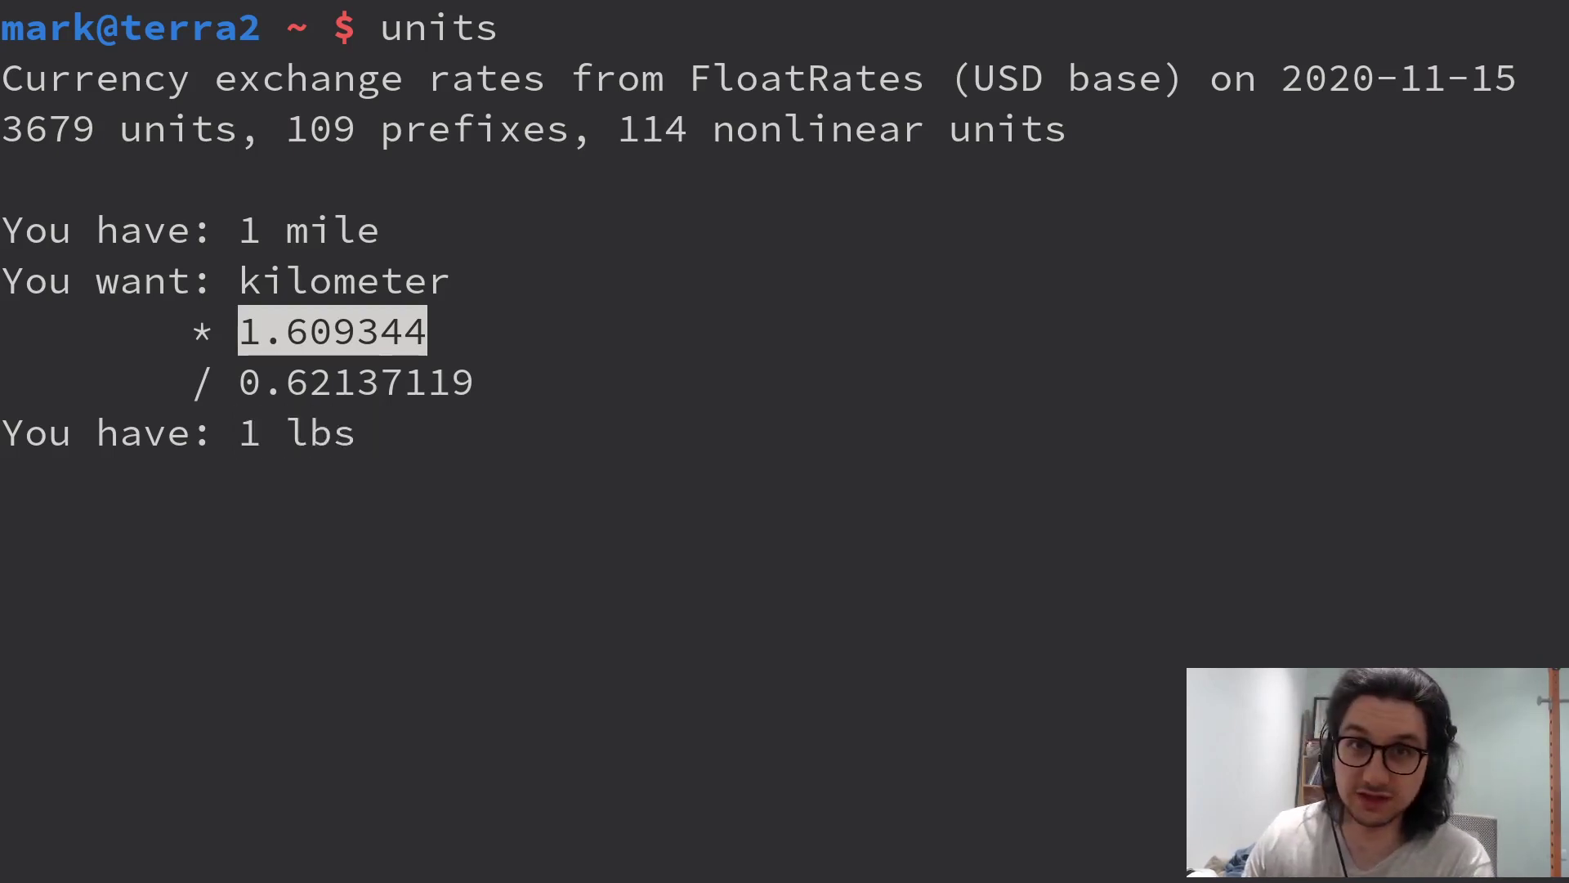
Convert 1 lbs to kg after the 'kilo' target unit is rejected
key("Return")
type("k")
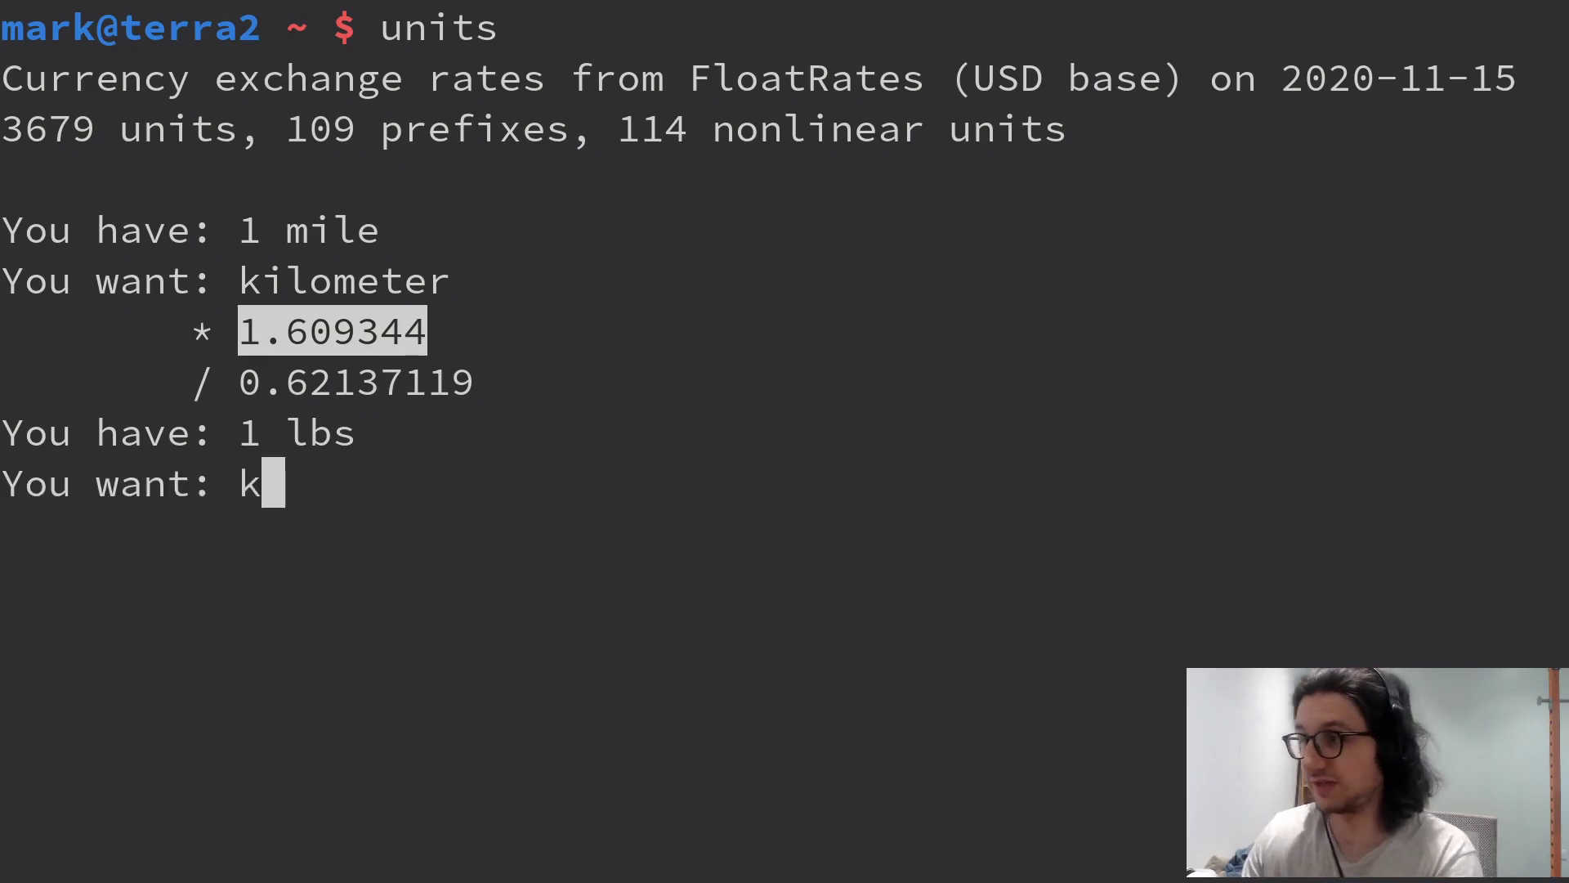
type("ilo")
key("Return")
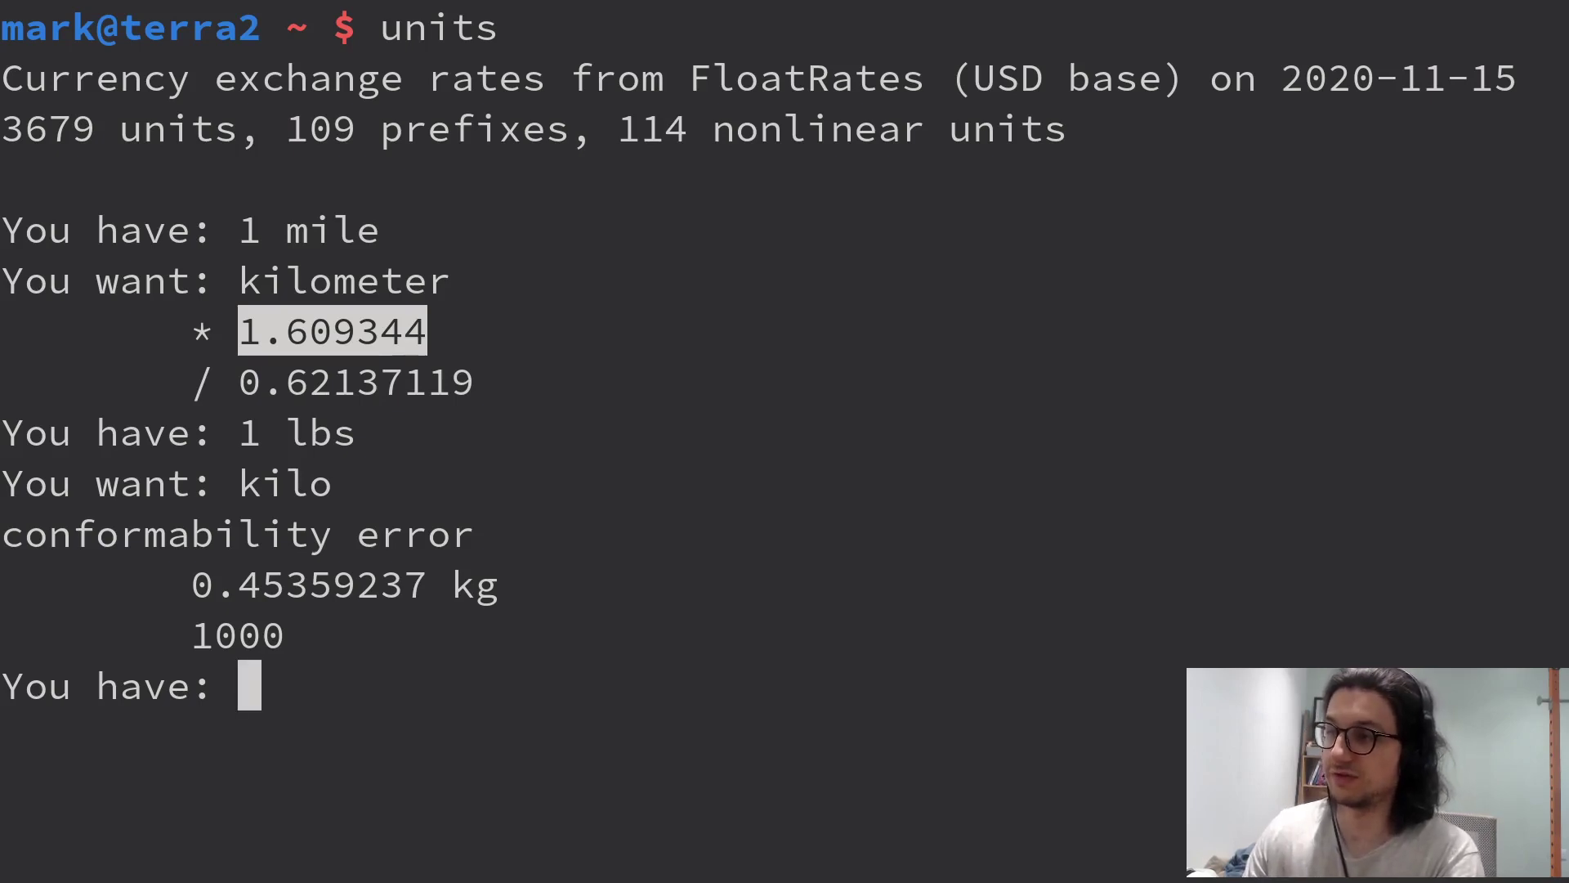
type("1 lbs")
key("Return")
type("kilogr")
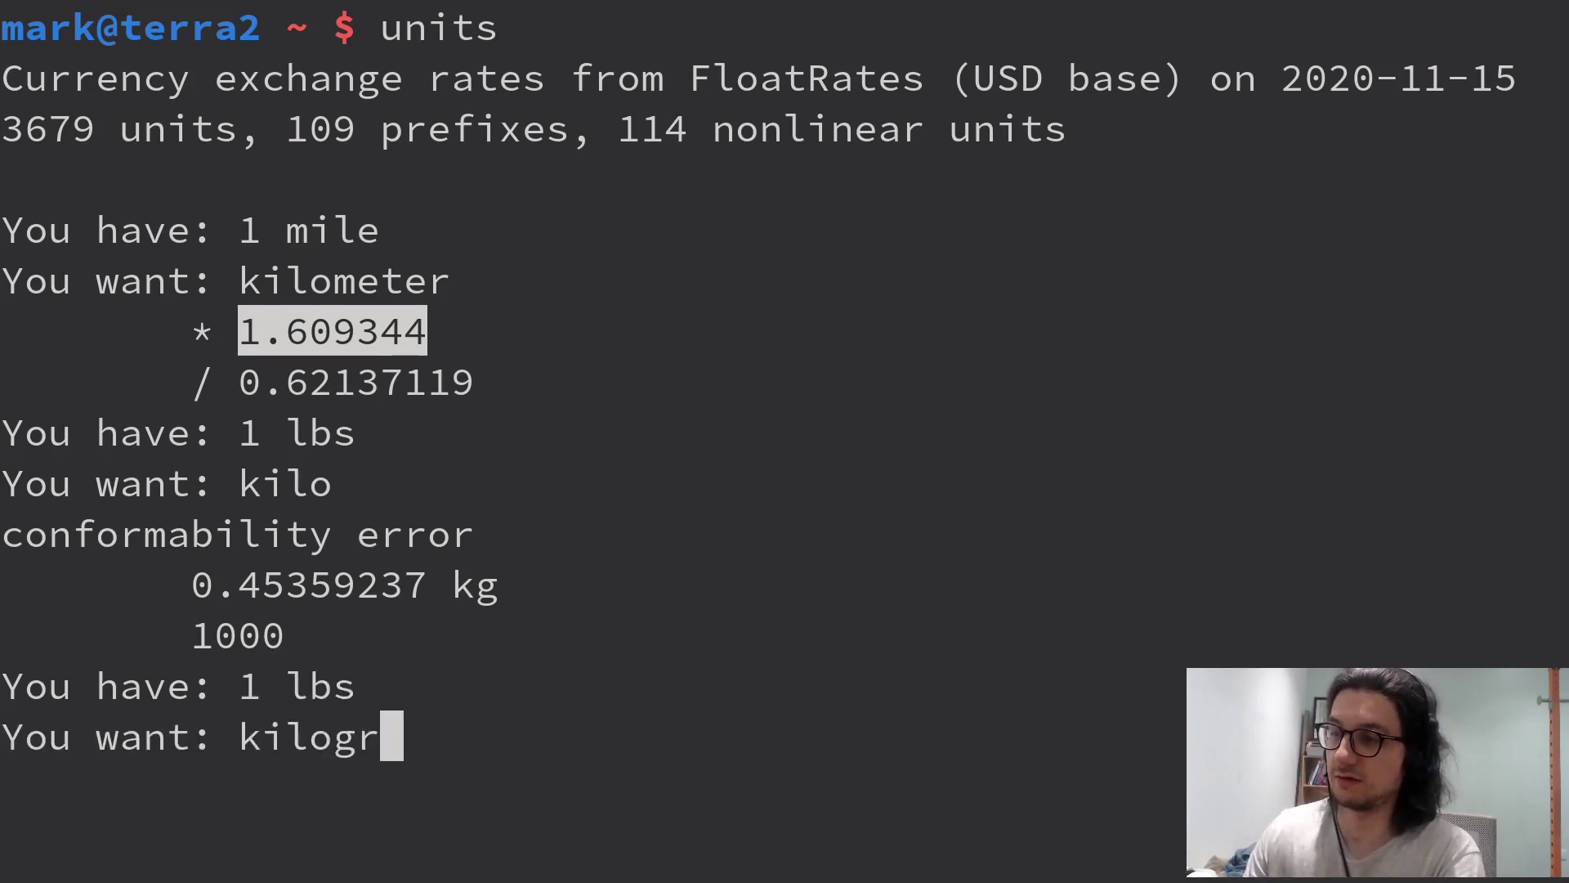
type("am")
key("BackSpace")
key("BackSpace")
key("BackSpace")
type("g")
key("Return")
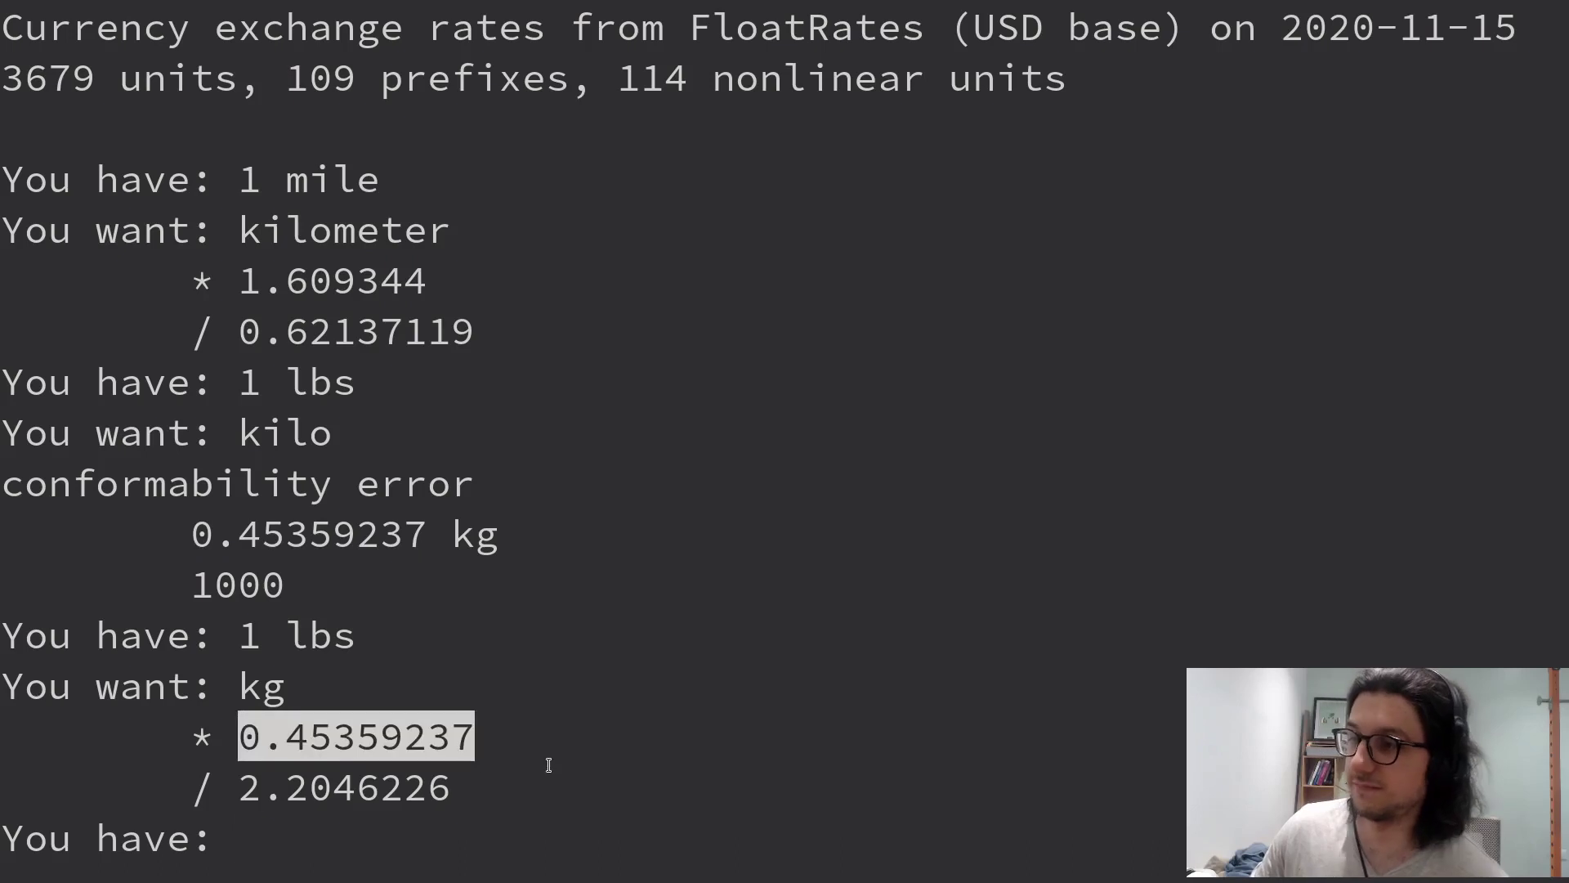
type("13")
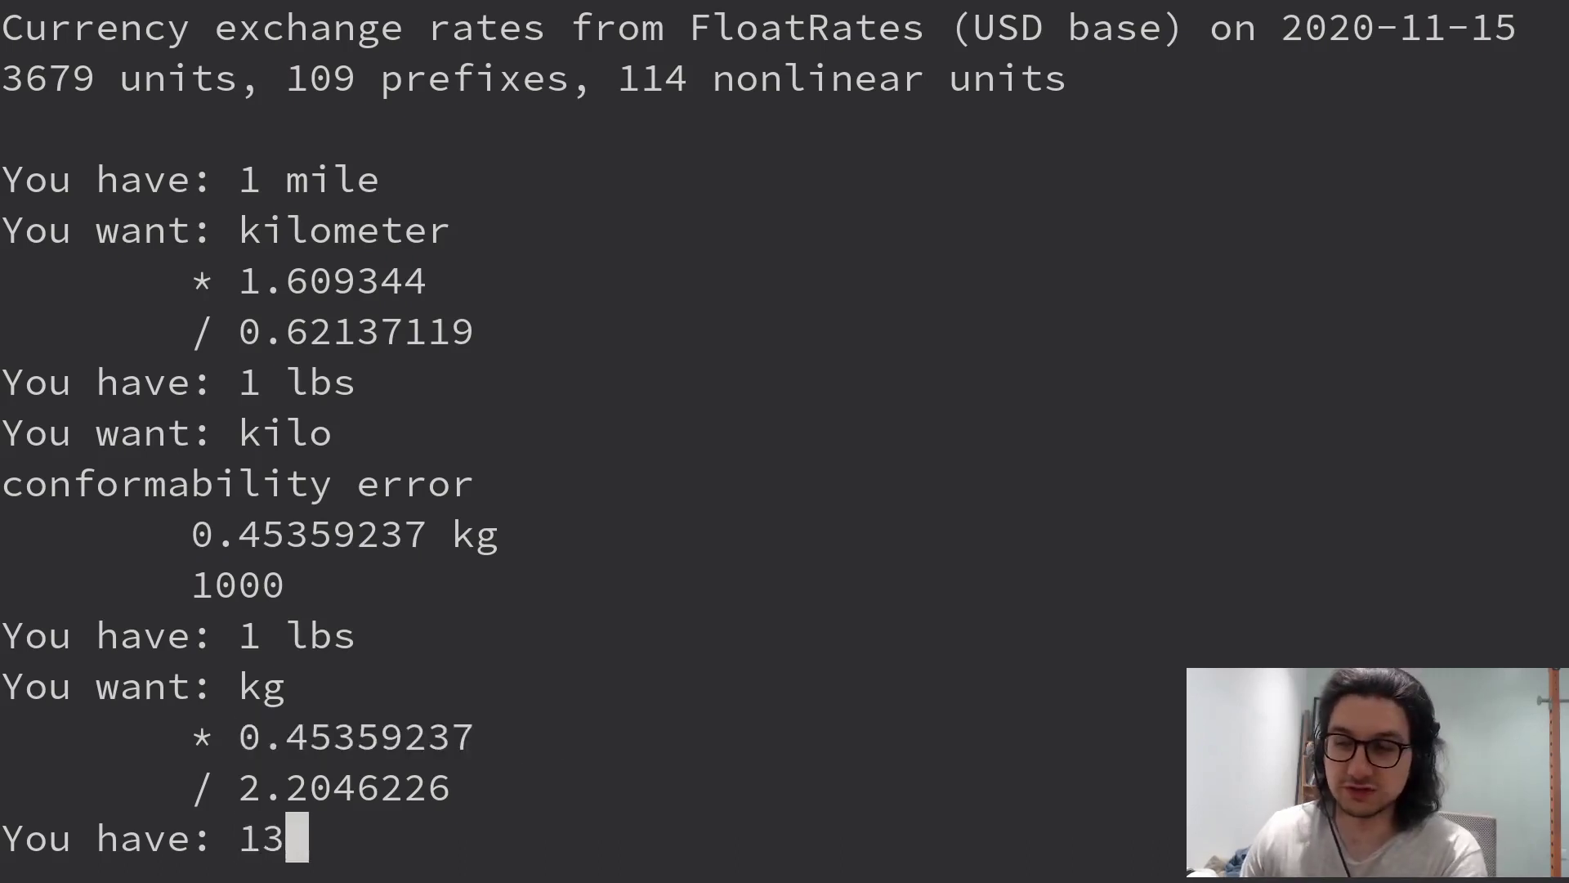
type("5 lbs")
Convert 135 lbs to kg (61.23497) and 1 barrel to litres (158.98729)
key("Return")
type("kg")
key("Return")
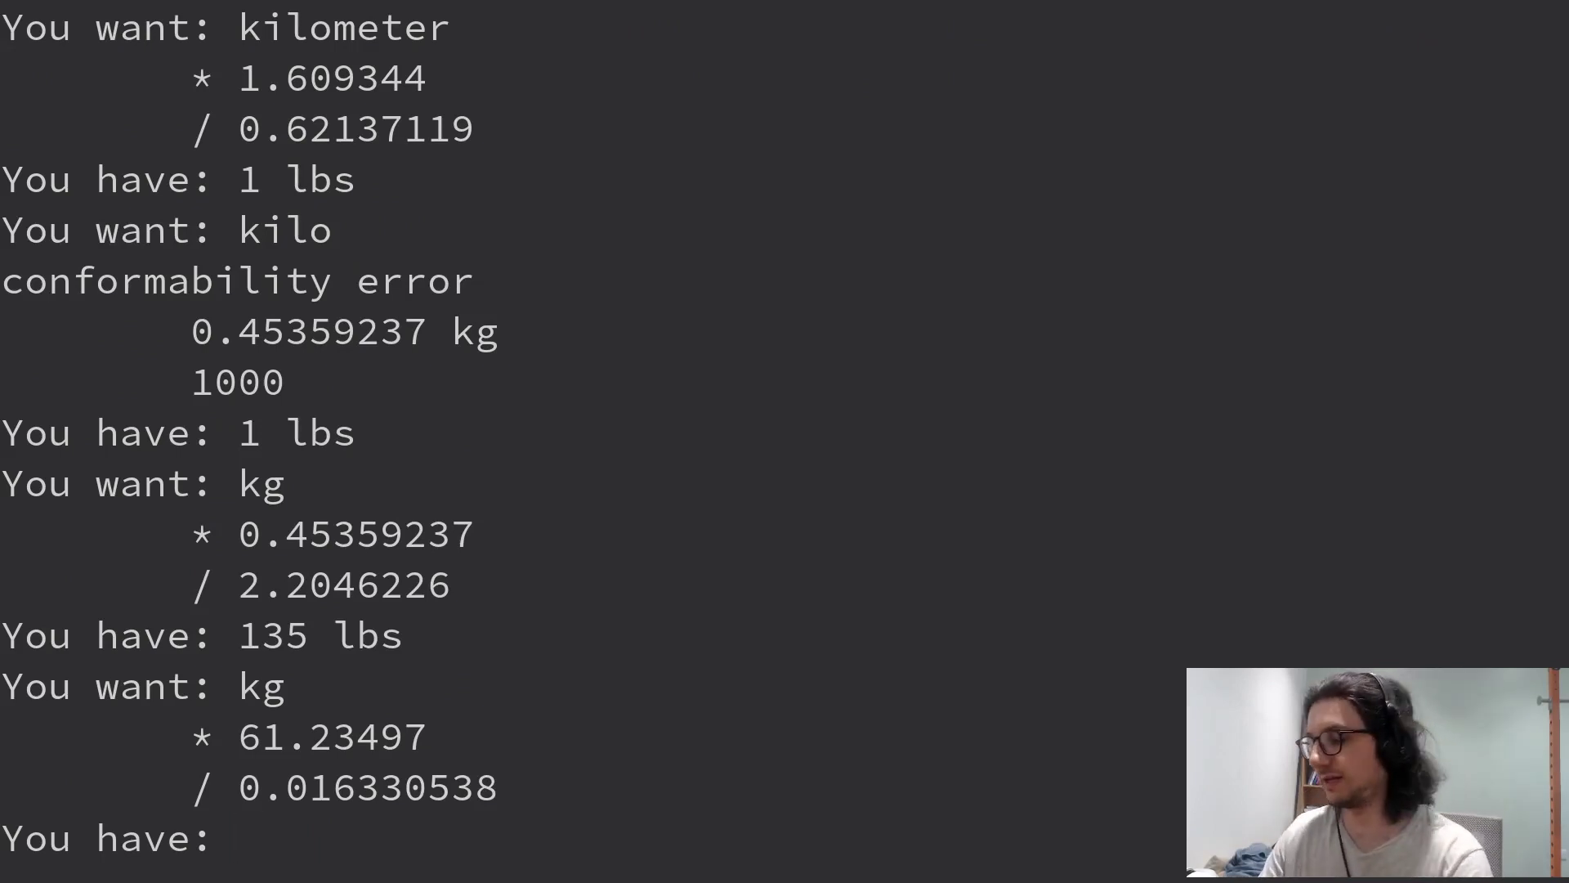
type("1 ba")
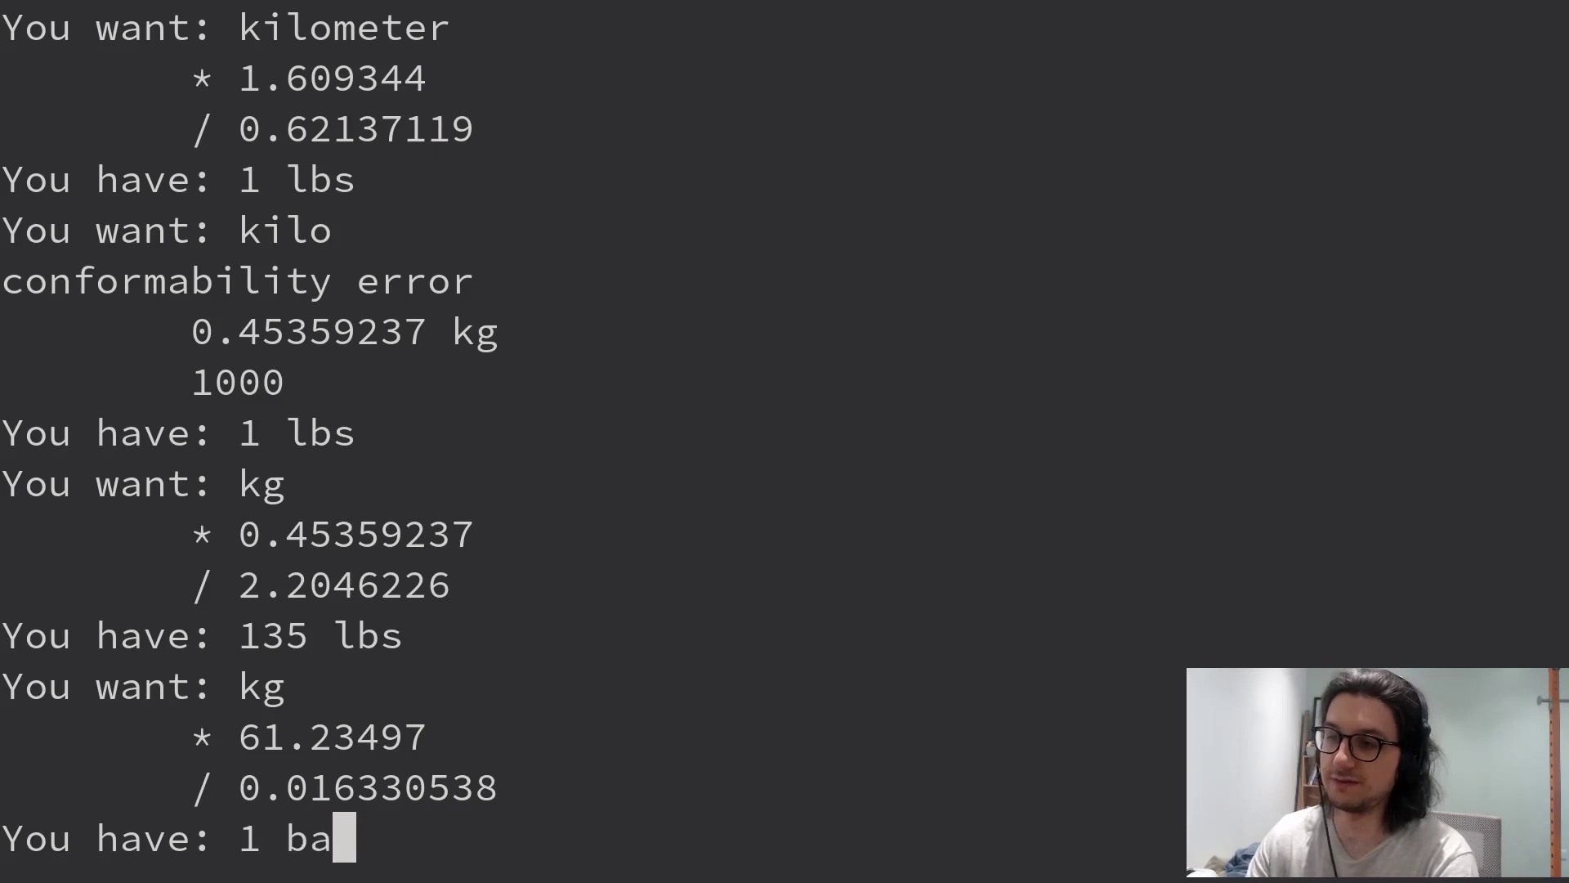
type("rrel")
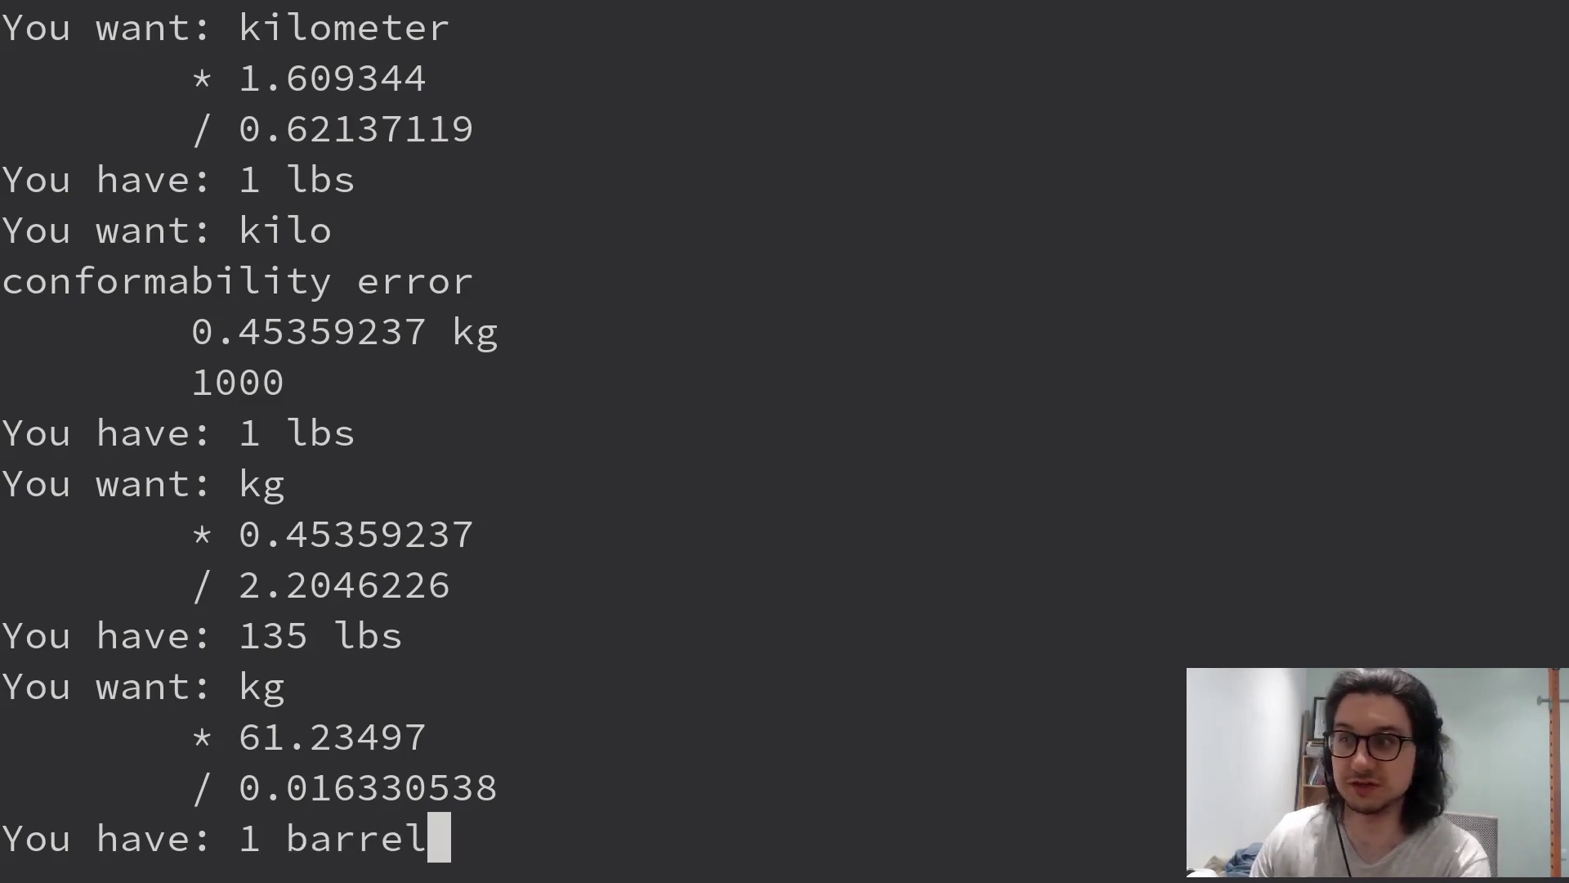
key("Return")
type("litre")
key("Return")
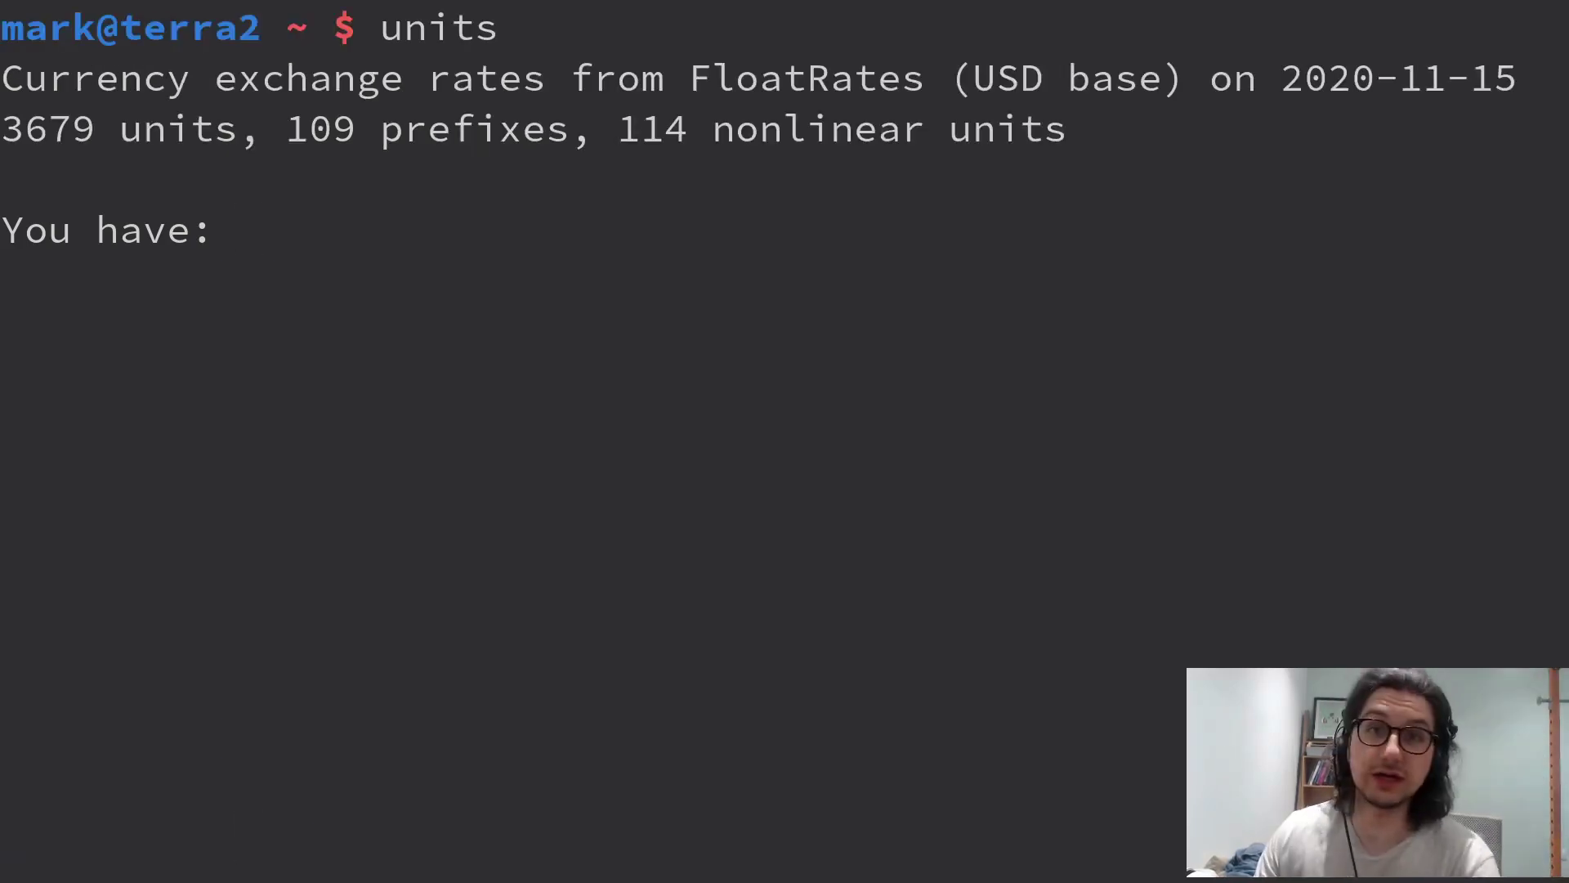
type("£")
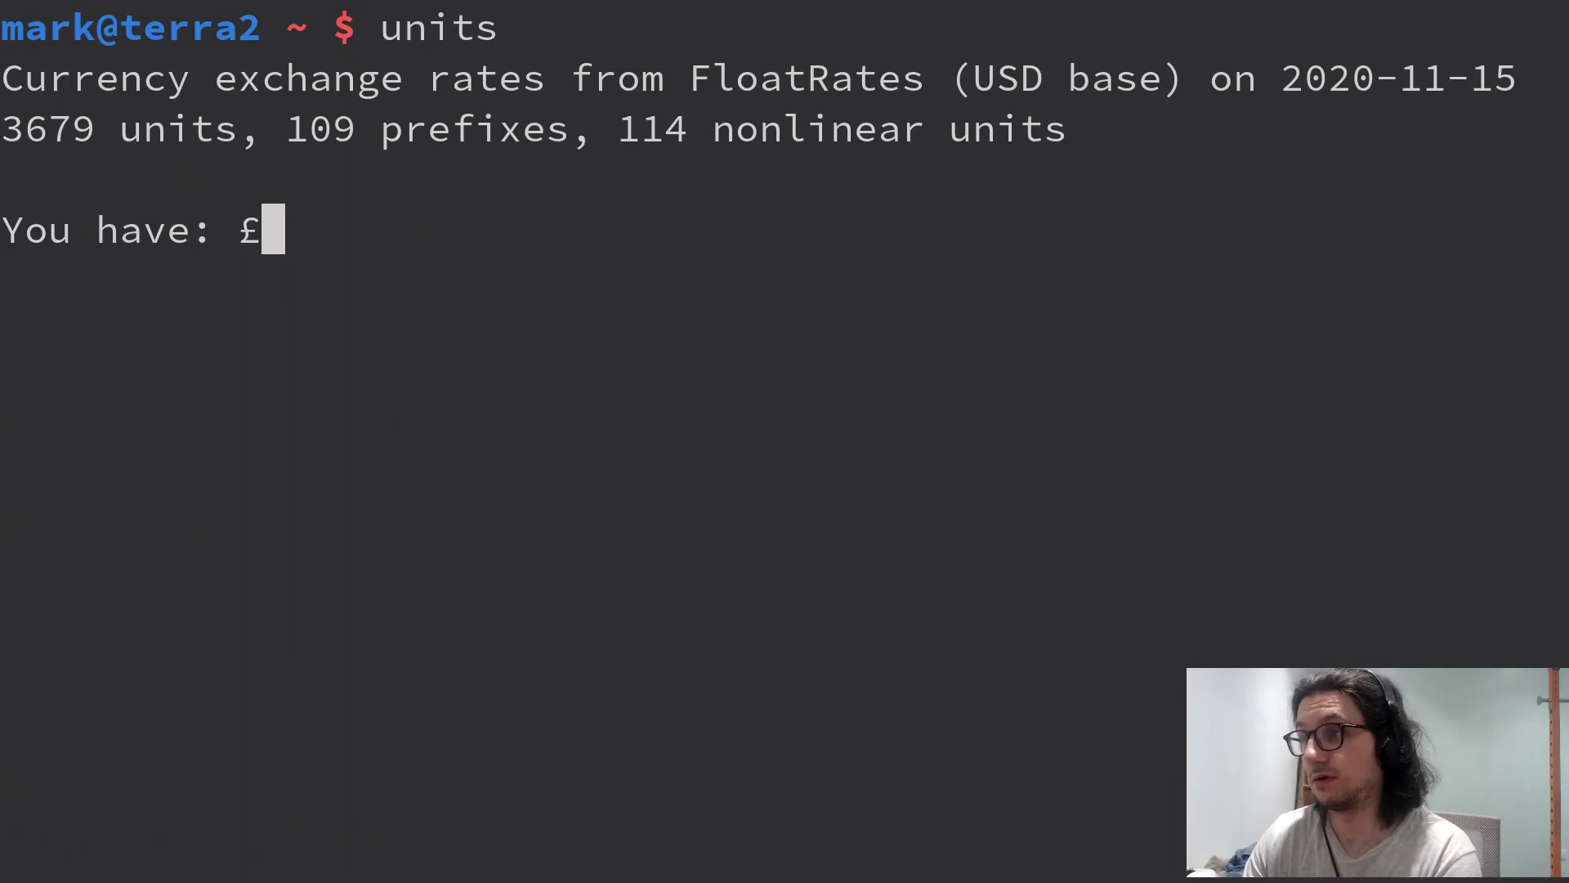
type("1")
Convert 1 £ to dollars, giving 1.3163679
key("Return")
type("1 ")
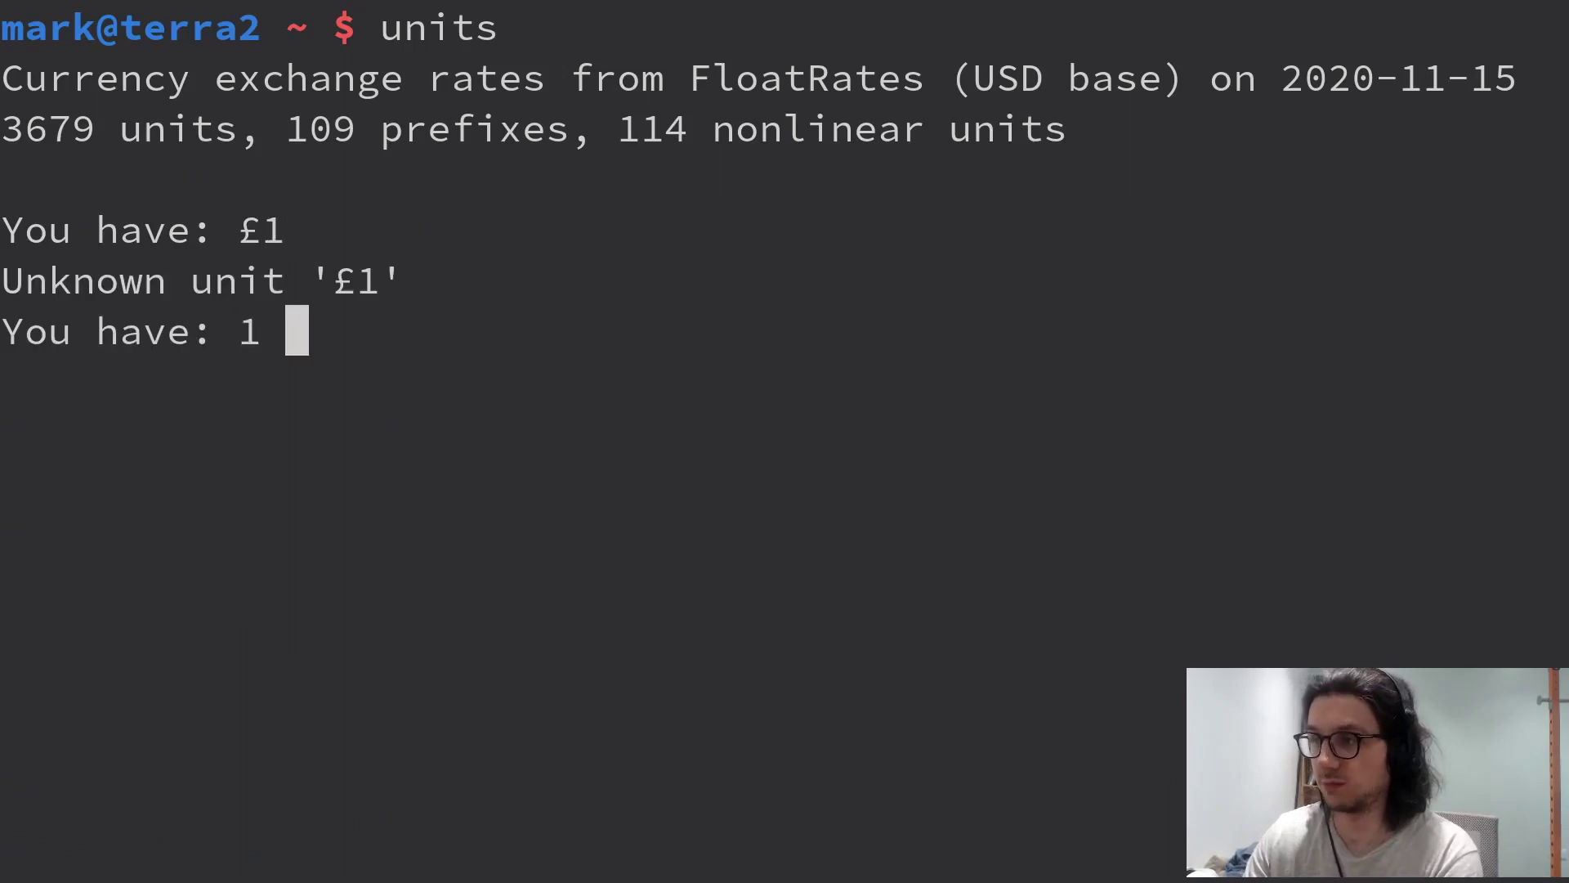
type("£")
key("Return")
type("$")
key("Return")
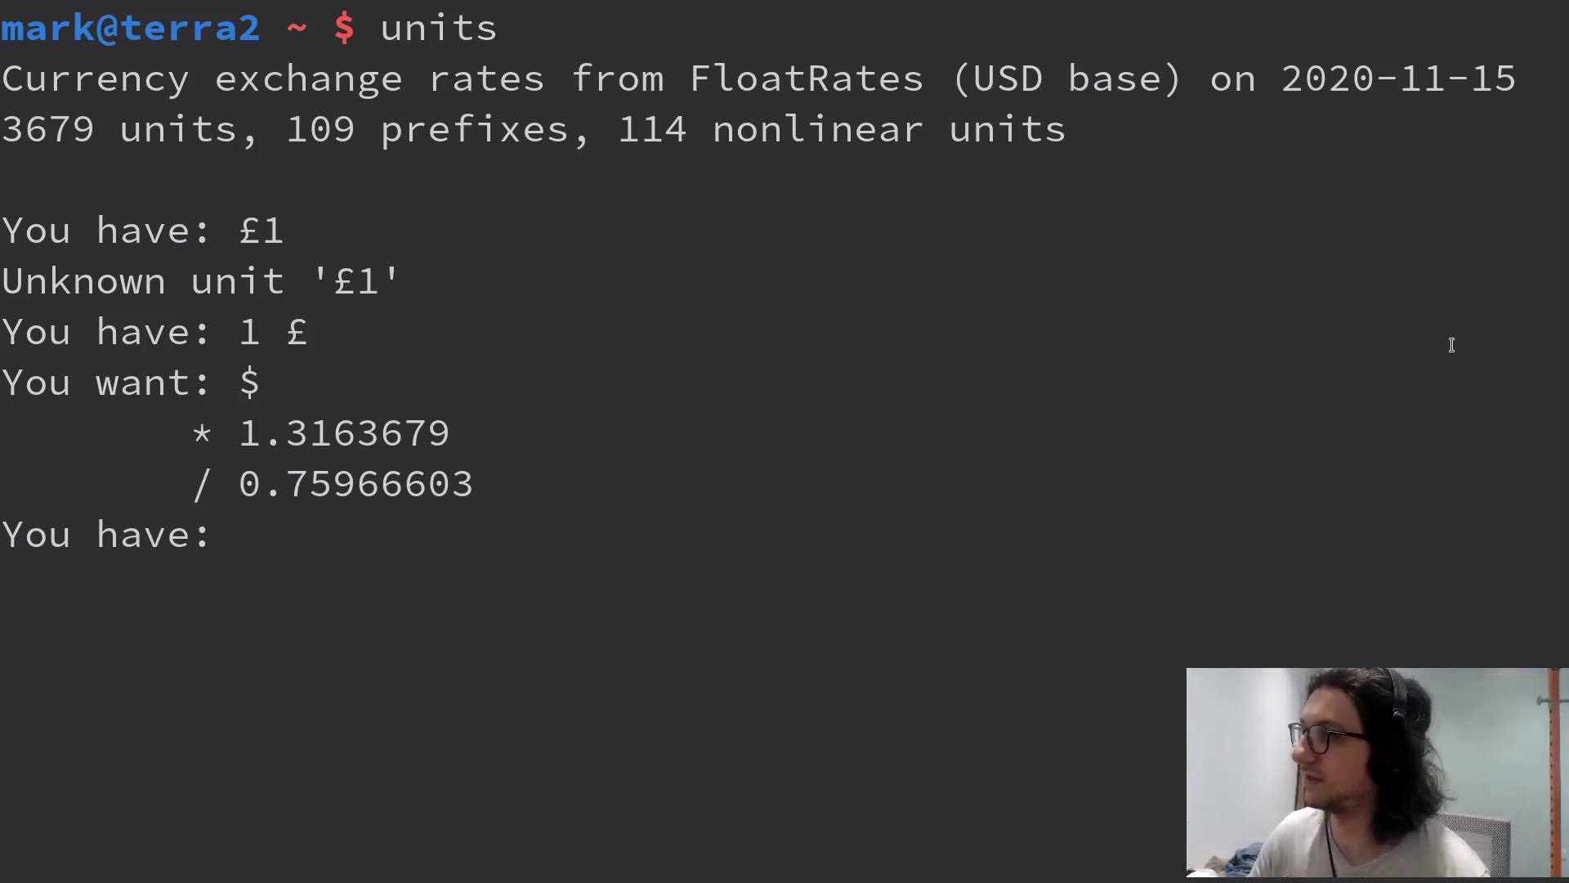
Highlight the 2020-11-15 rate date, then quit units with Ctrl+D
left_click_drag(1284, 79, 1516, 73)
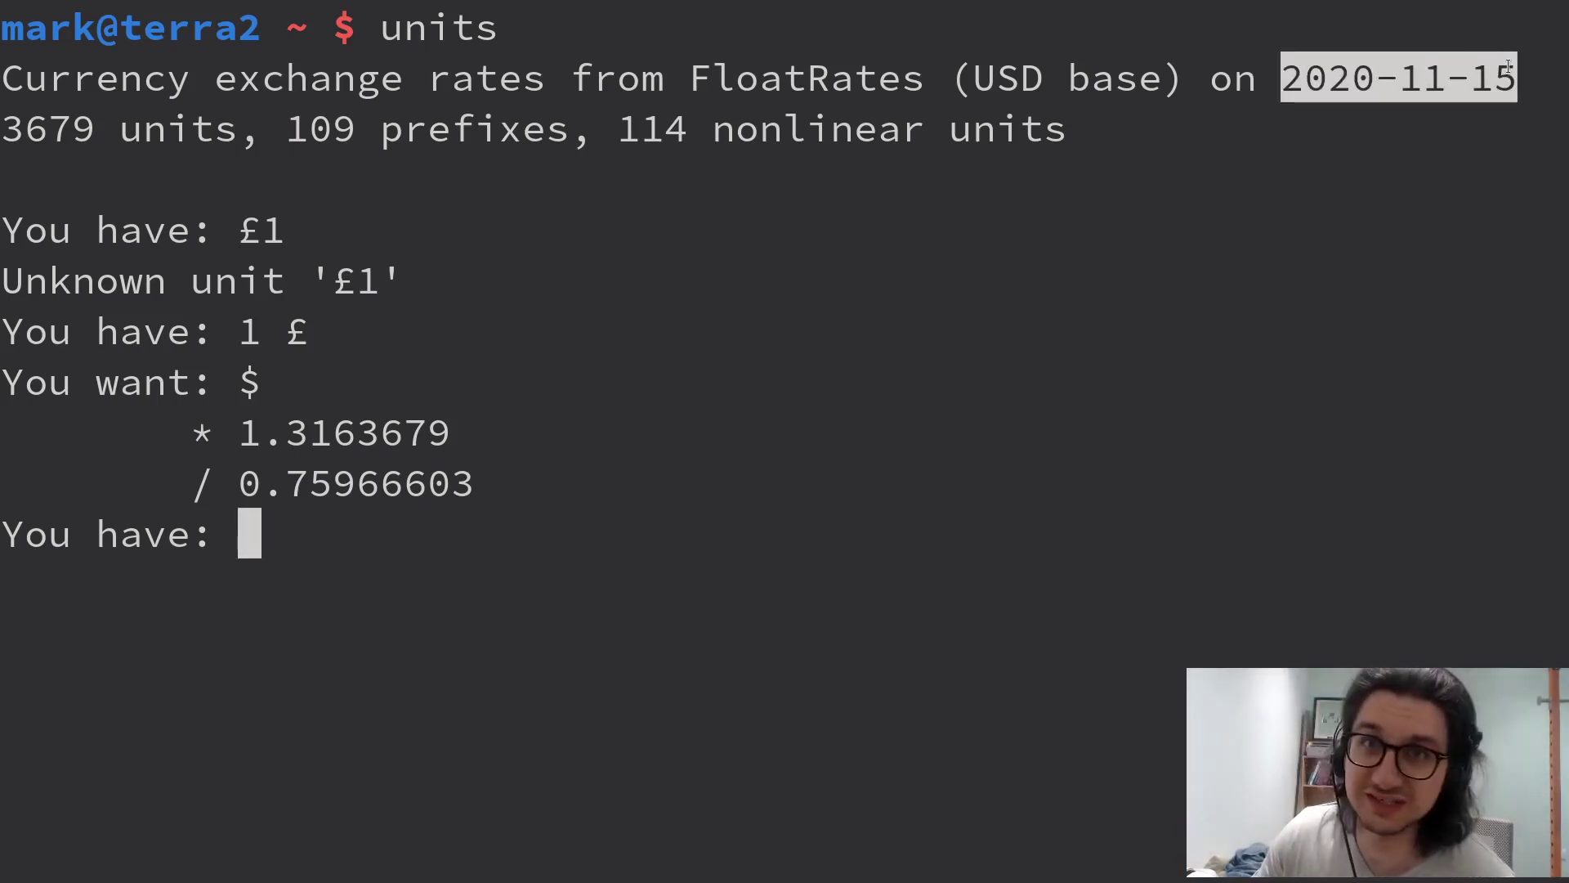
left_click(1180, 258)
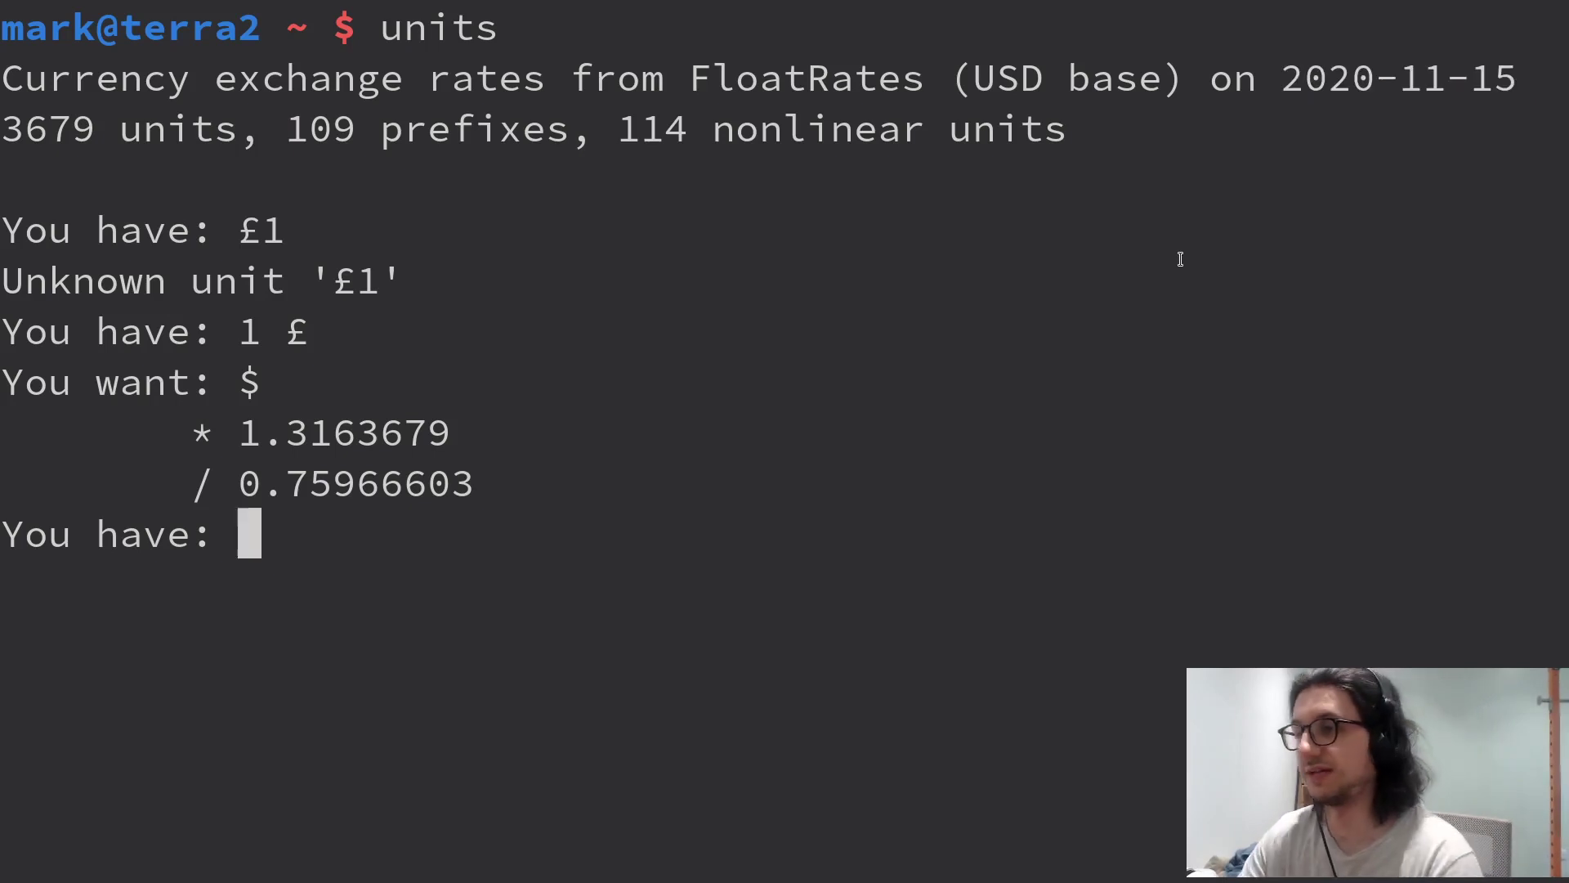
key("ctrl+d")
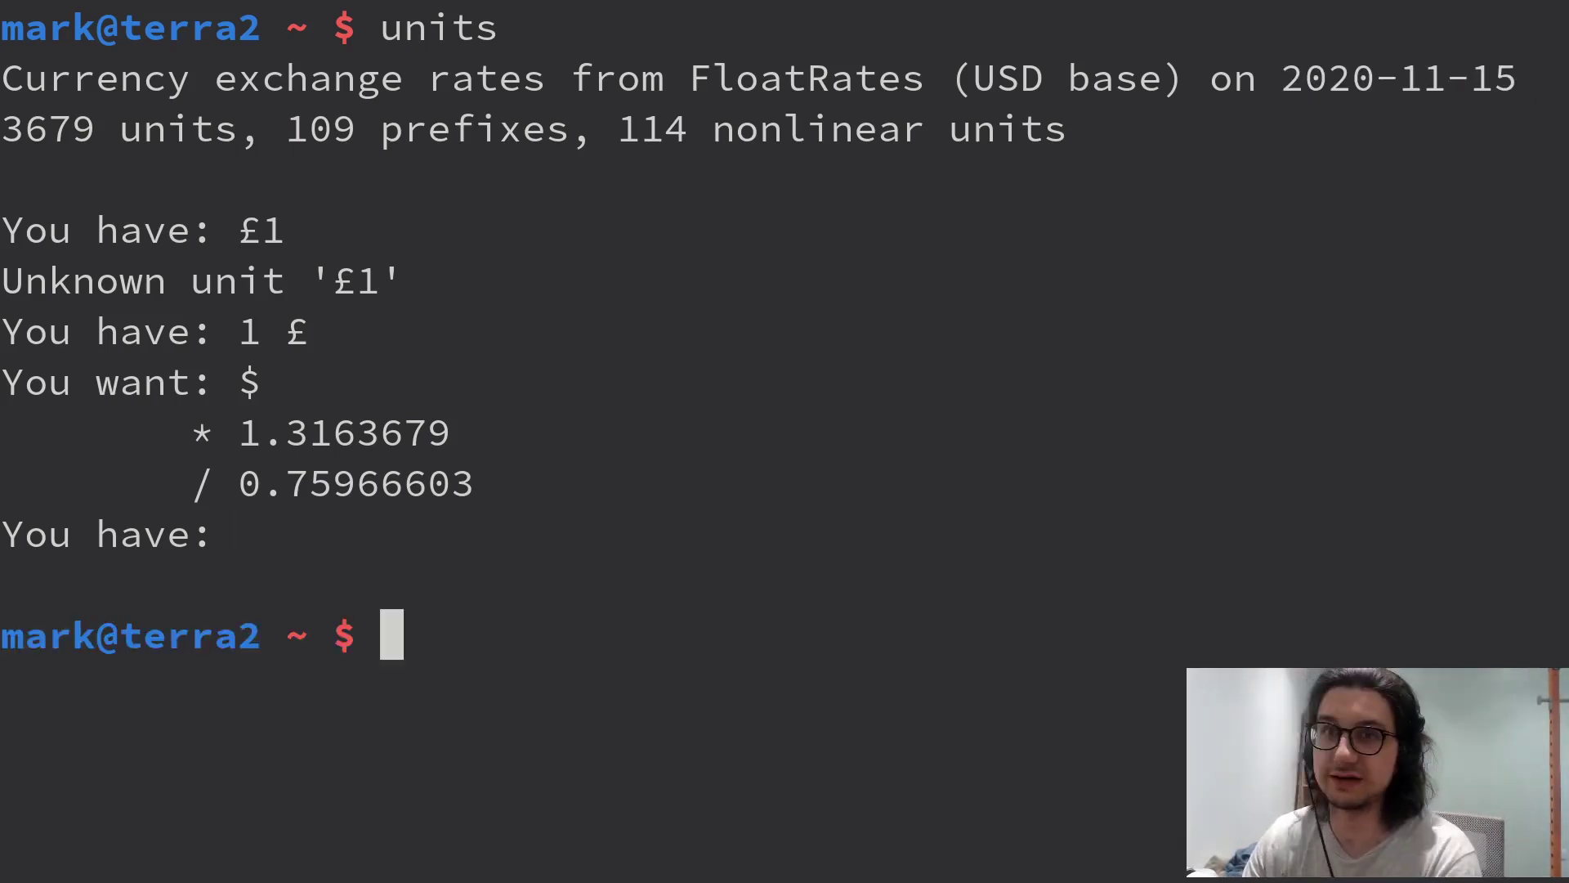
type("units_cur")
Run units_cur, rerun it with sudo, then interrupt the repeated run
key("Return")
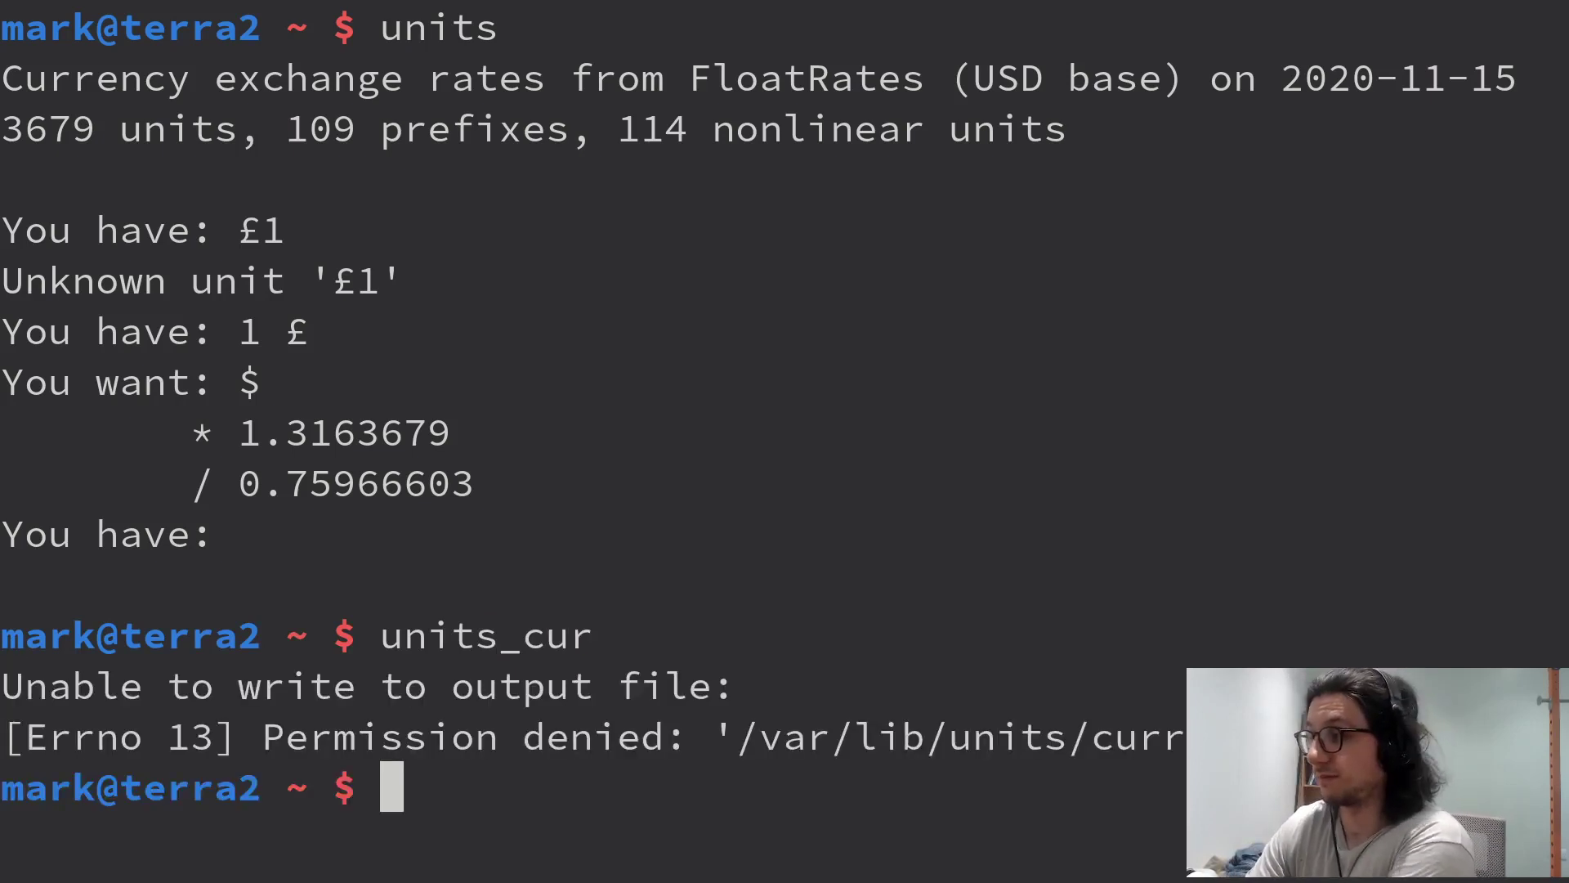
type("sudo !!")
key("Return")
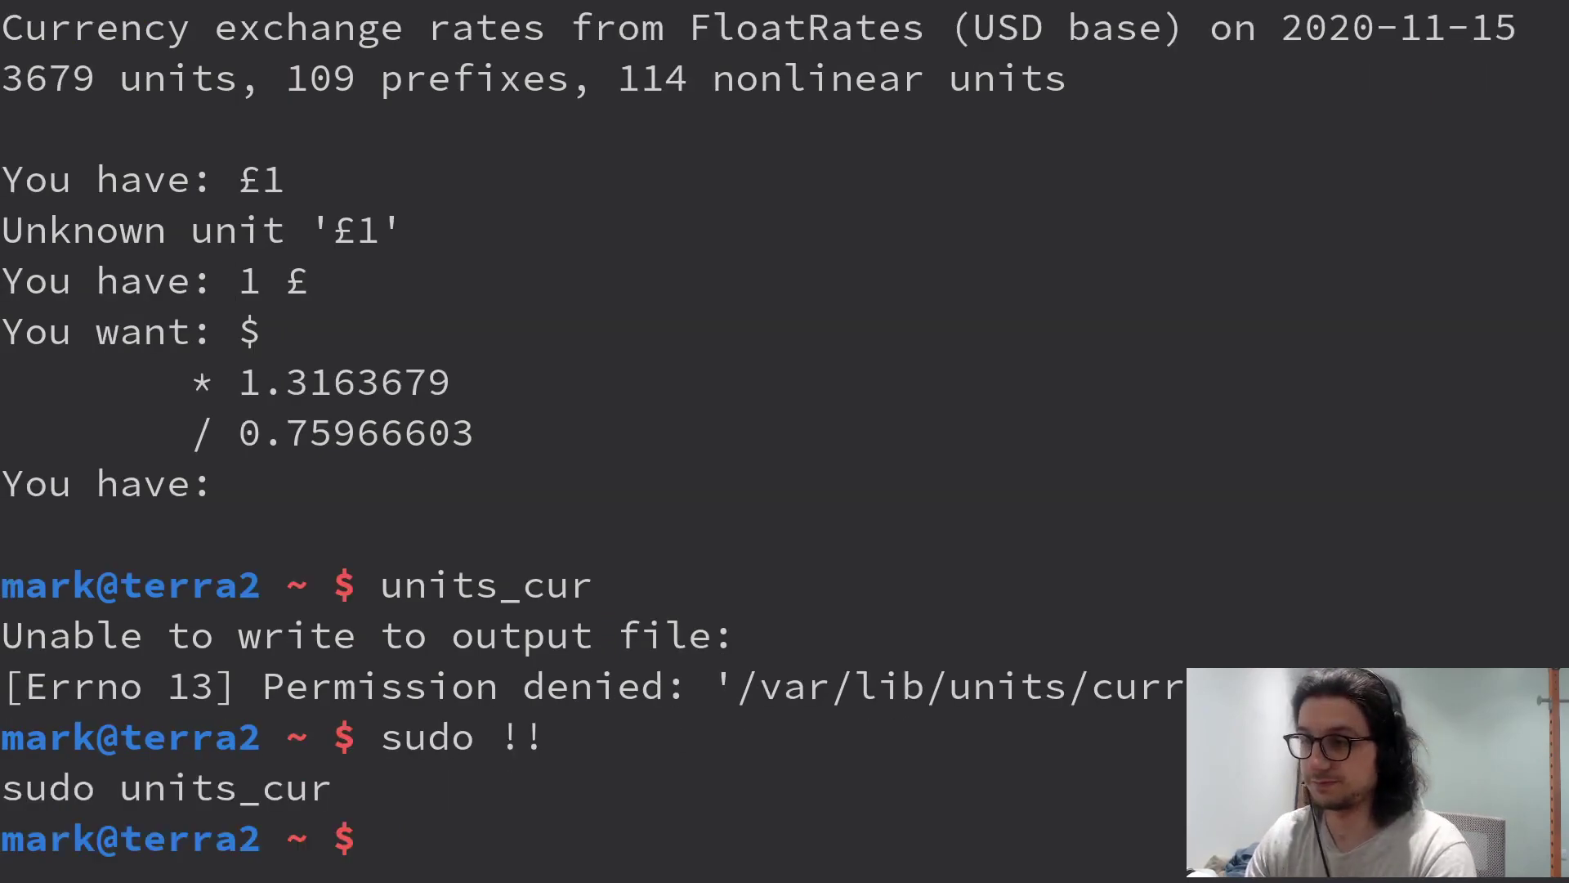
key("Up")
key("Up")
key("Return")
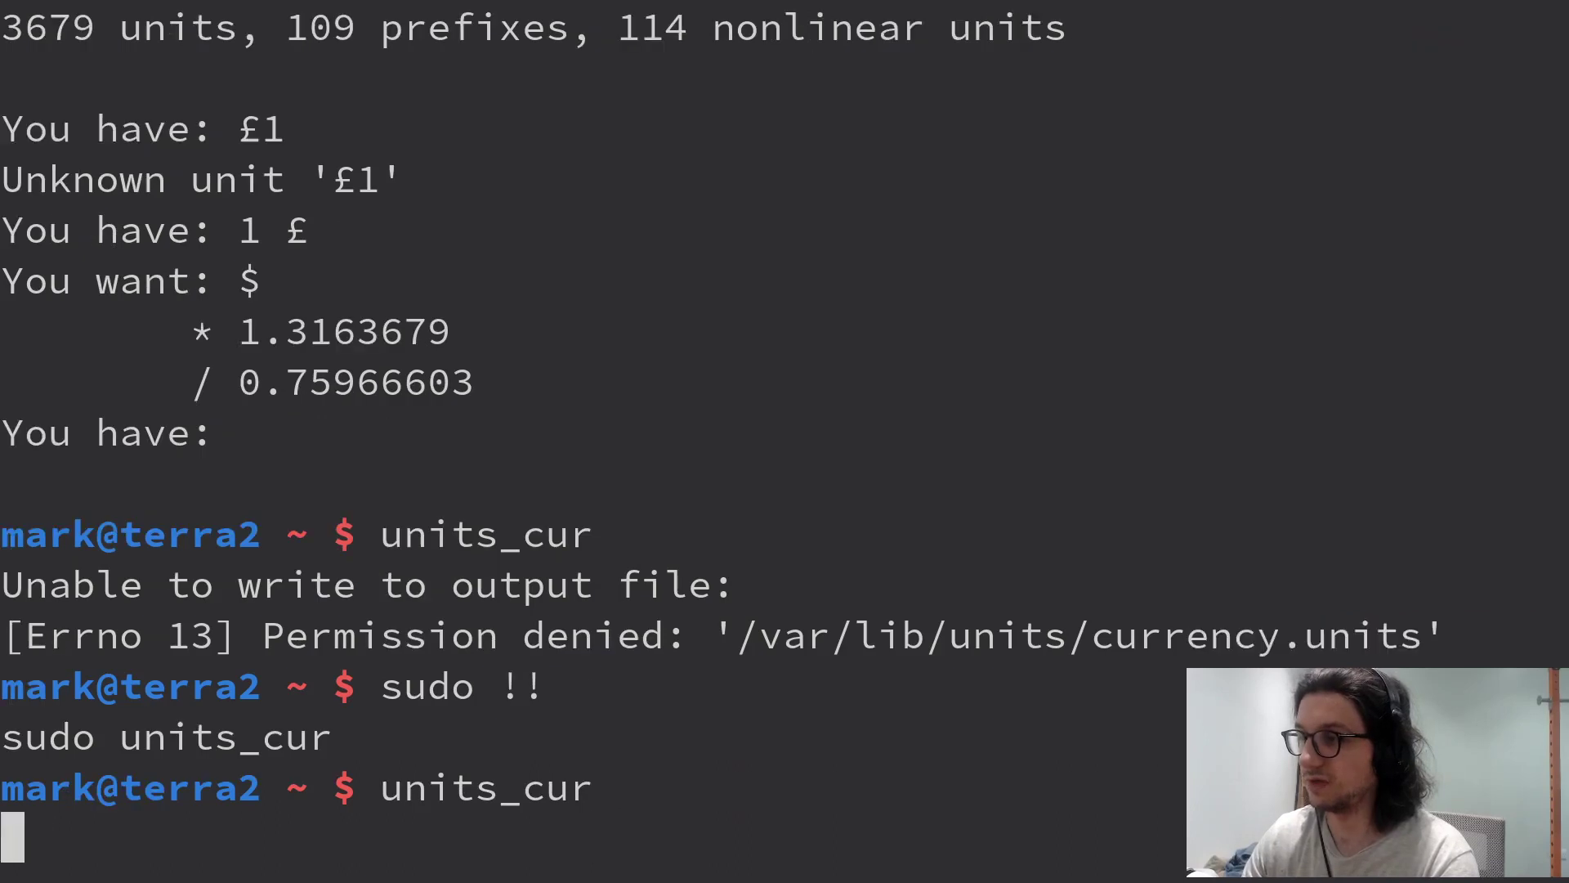
key("ctrl+c")
Clear the terminal, relaunch units and highlight the new 2023-07-13 rate date
key("Up")
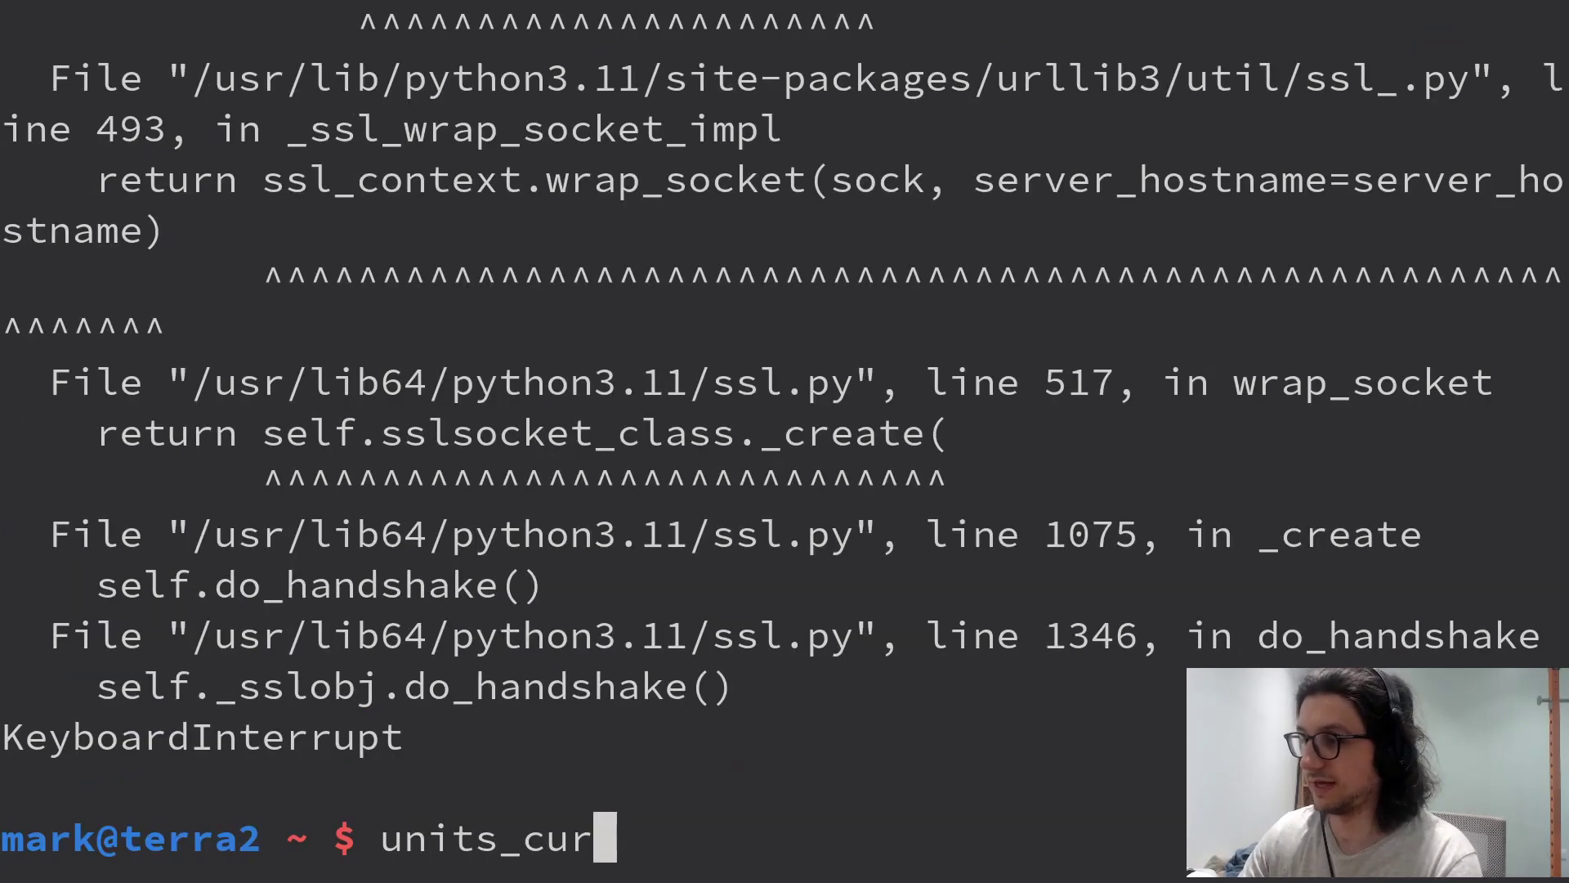
key("BackSpace")
key("BackSpace")
key("BackSpace")
key("ctrl+l")
key("Return")
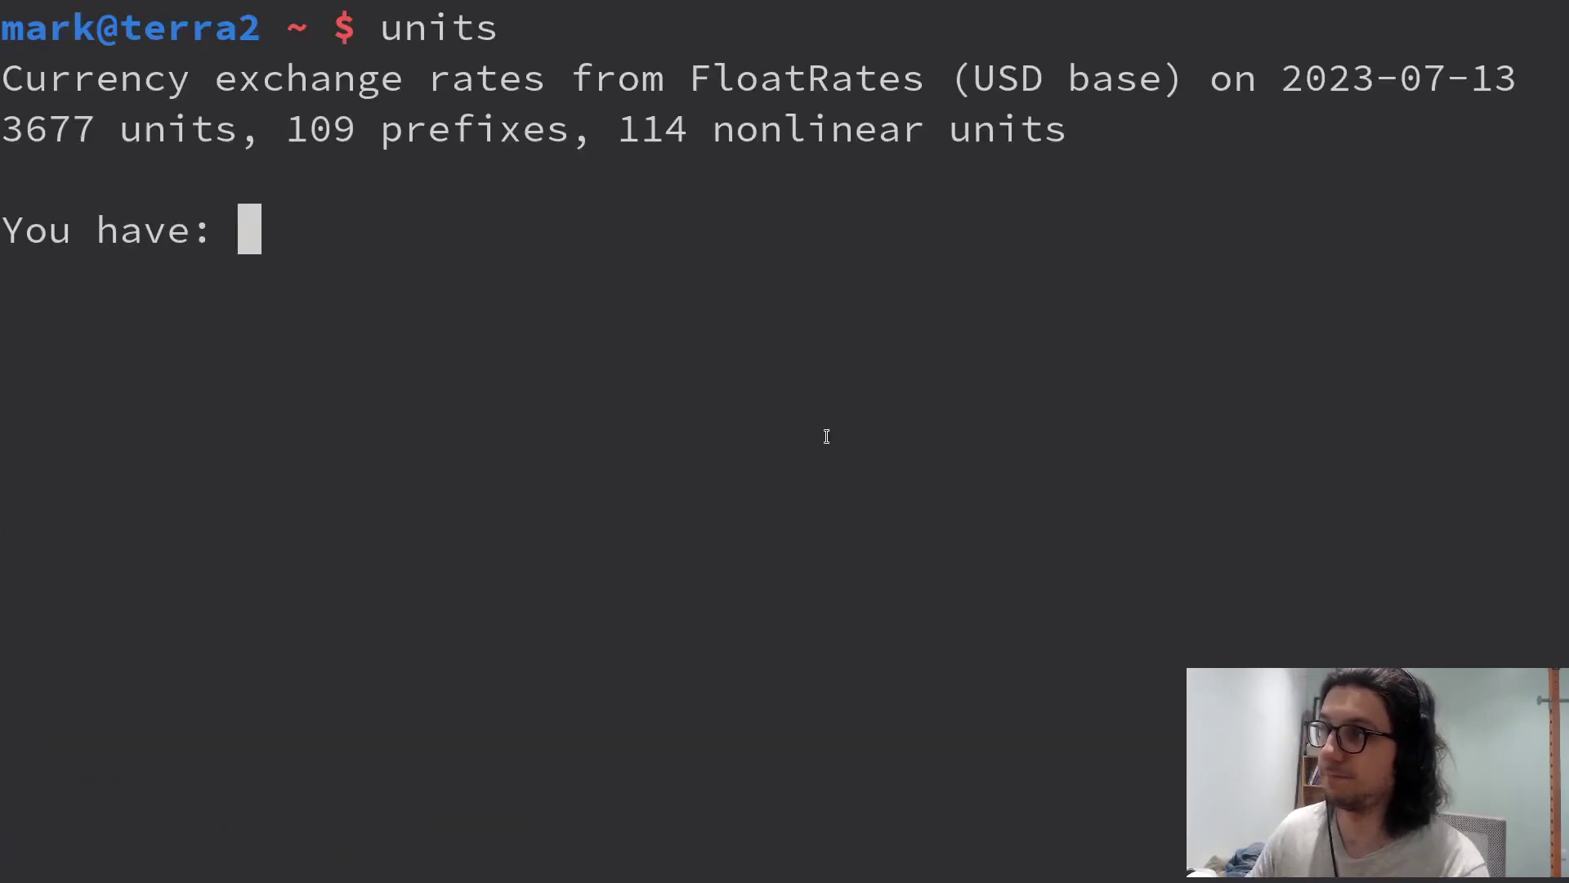
left_click_drag(1302, 77, 1520, 78)
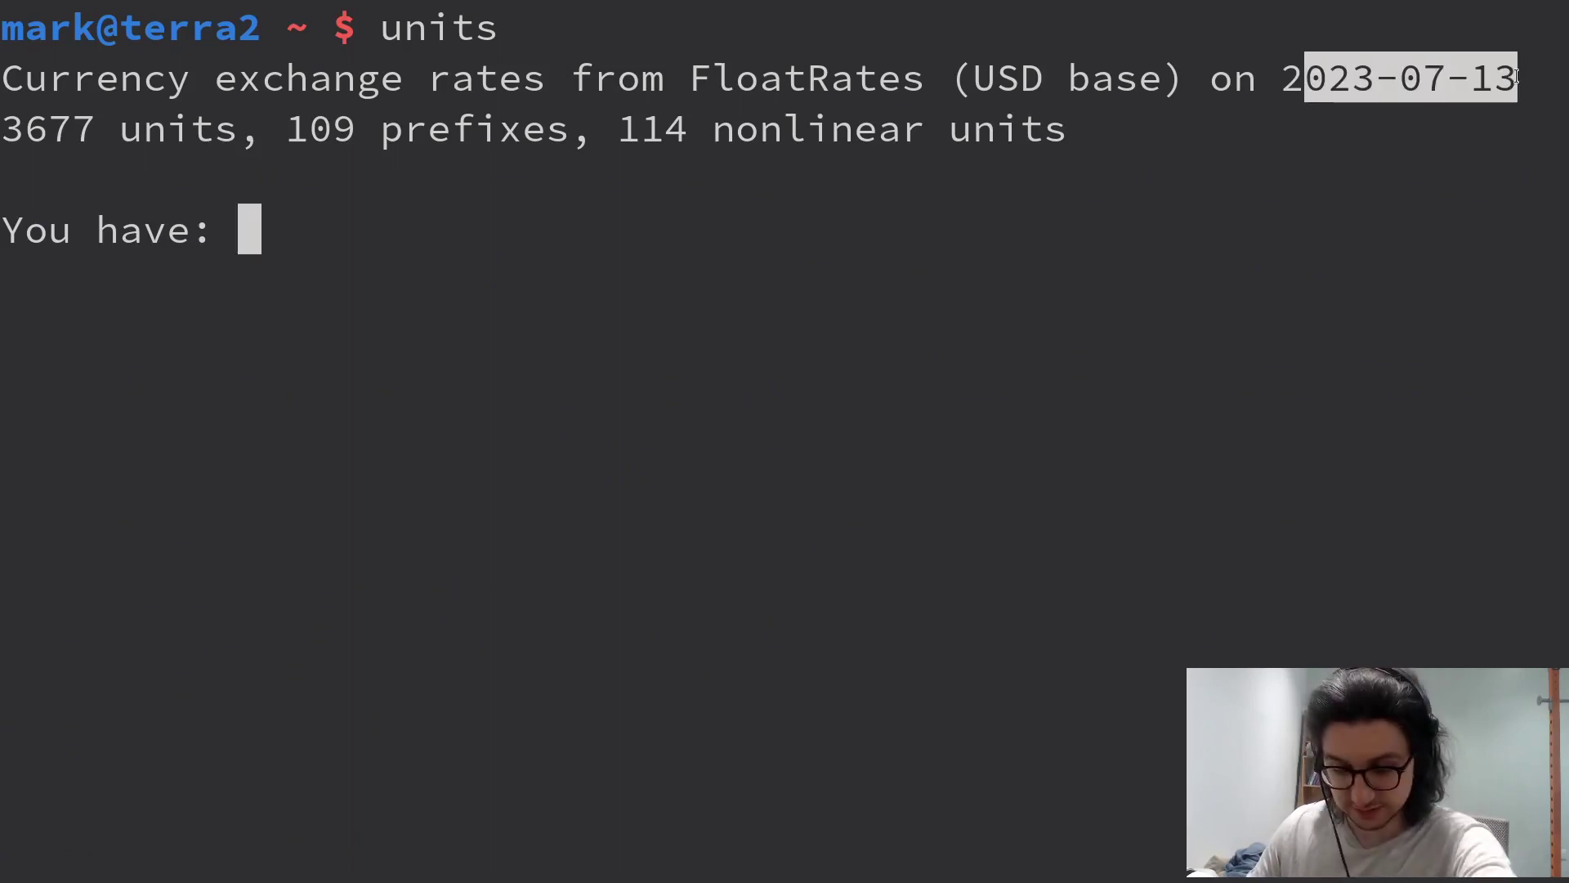
left_click(1272, 295)
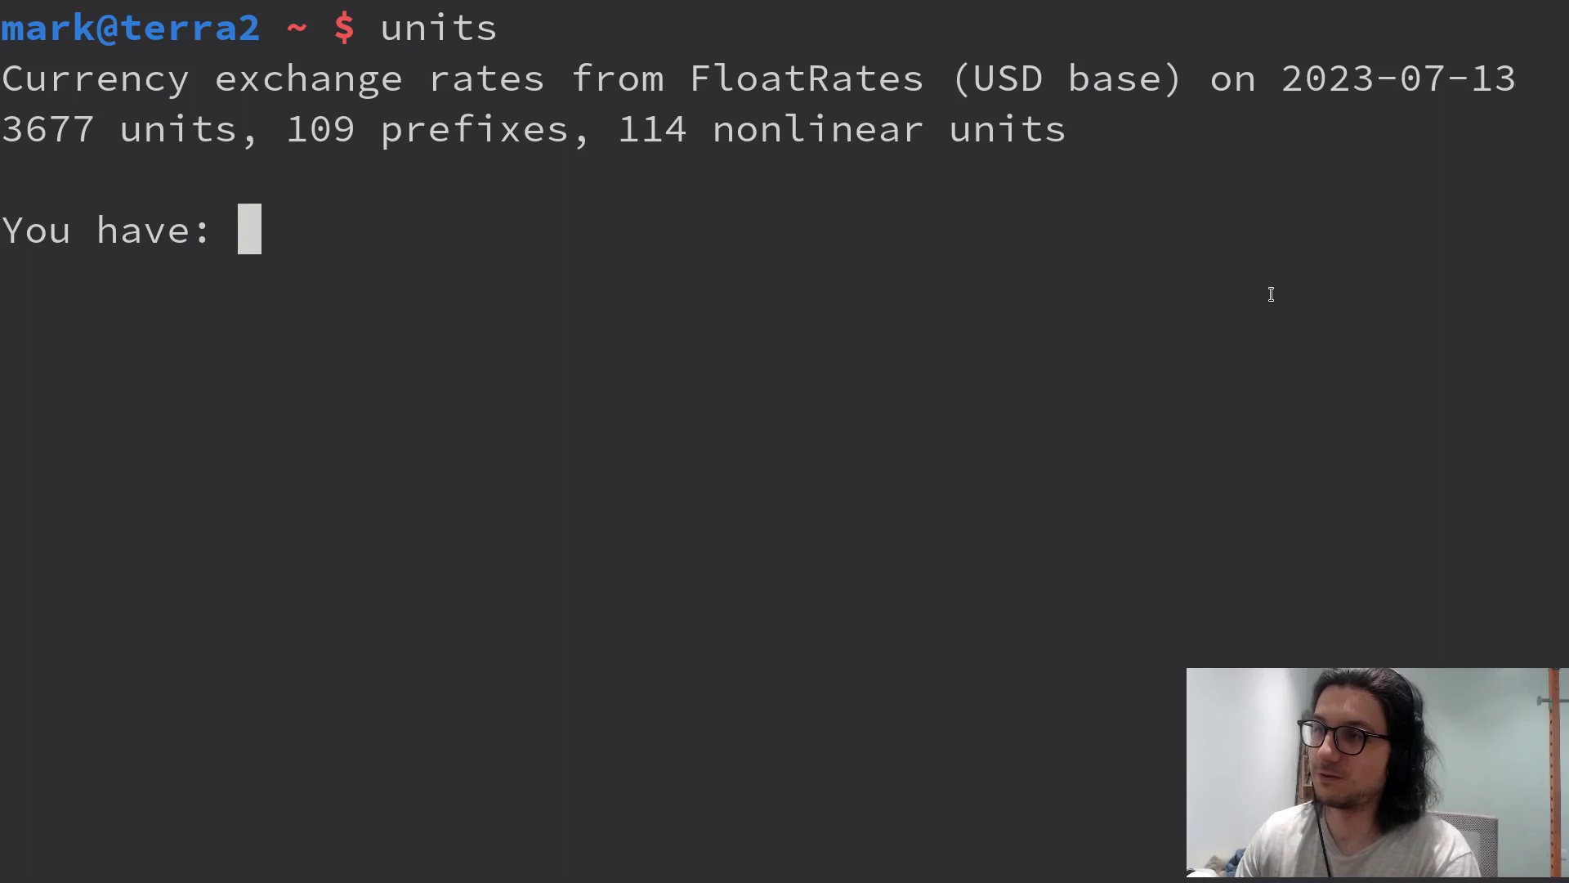
type("1 £")
Convert 1 £ to dollars again, then clear the screen to an empty prompt
key("Return")
type("$")
key("Return")
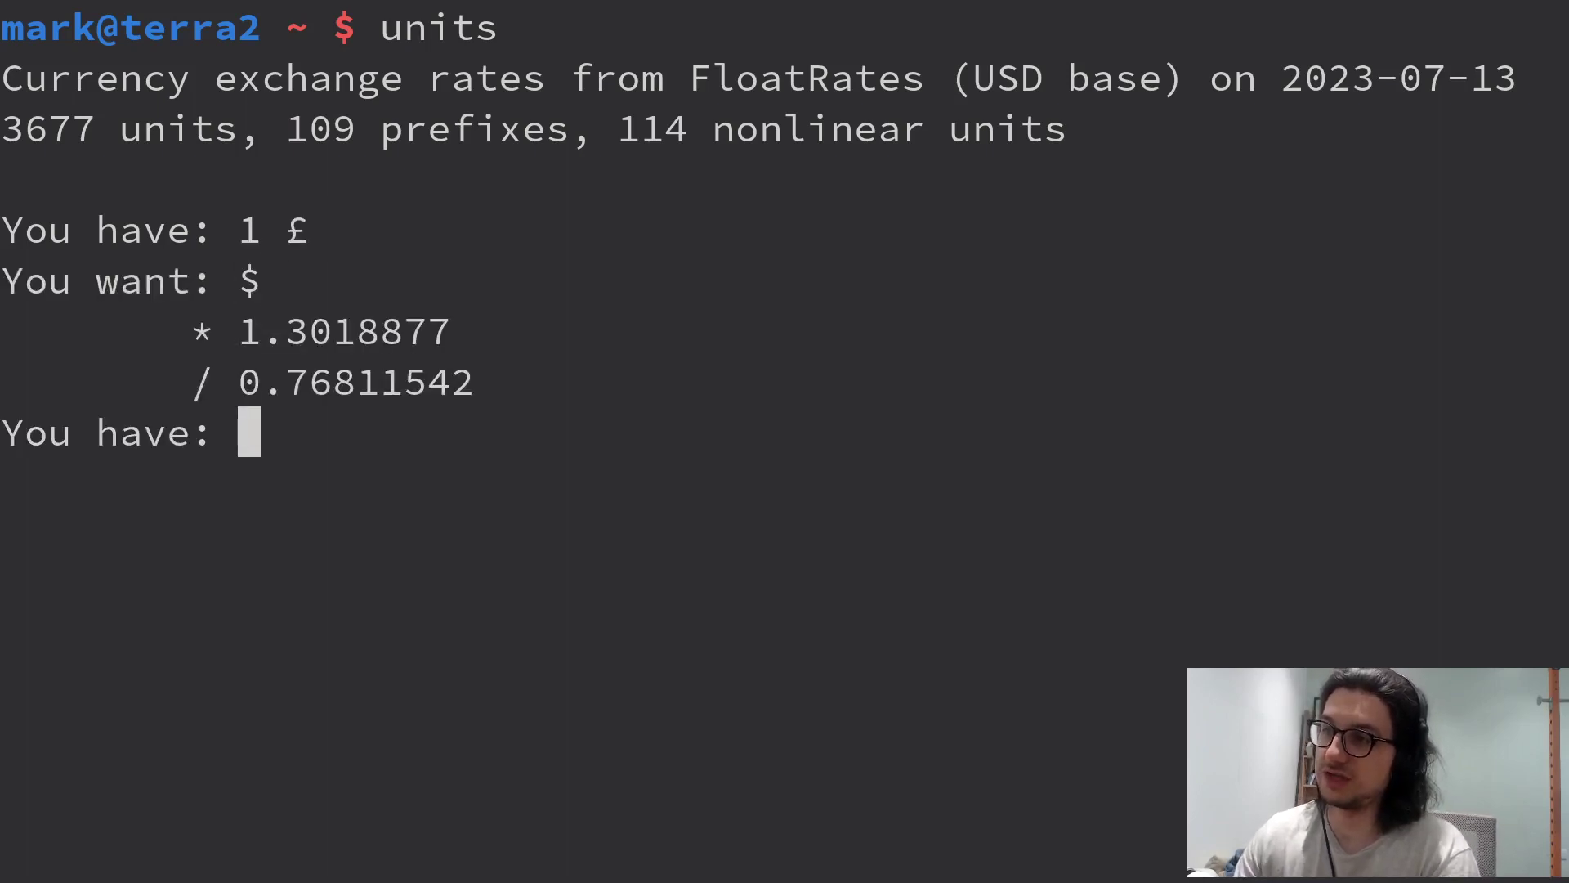
scroll(1060, 268, "up", 2)
scroll(1060, 269, "up", 5)
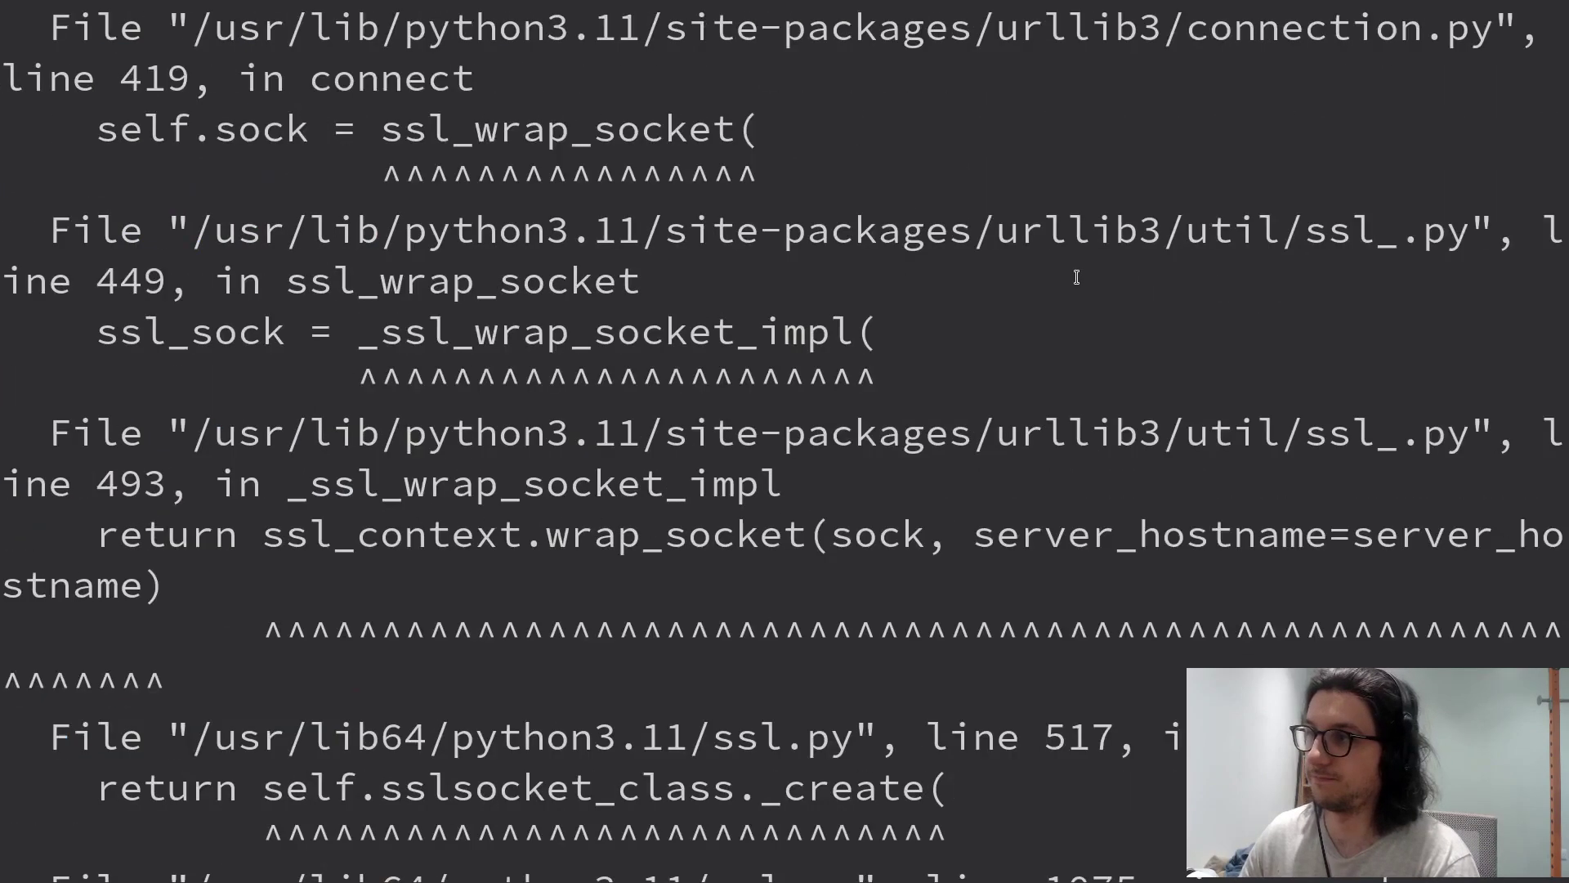
scroll(1059, 269, "up", 5)
scroll(1059, 269, "up", 5)
scroll(1059, 269, "up", 2)
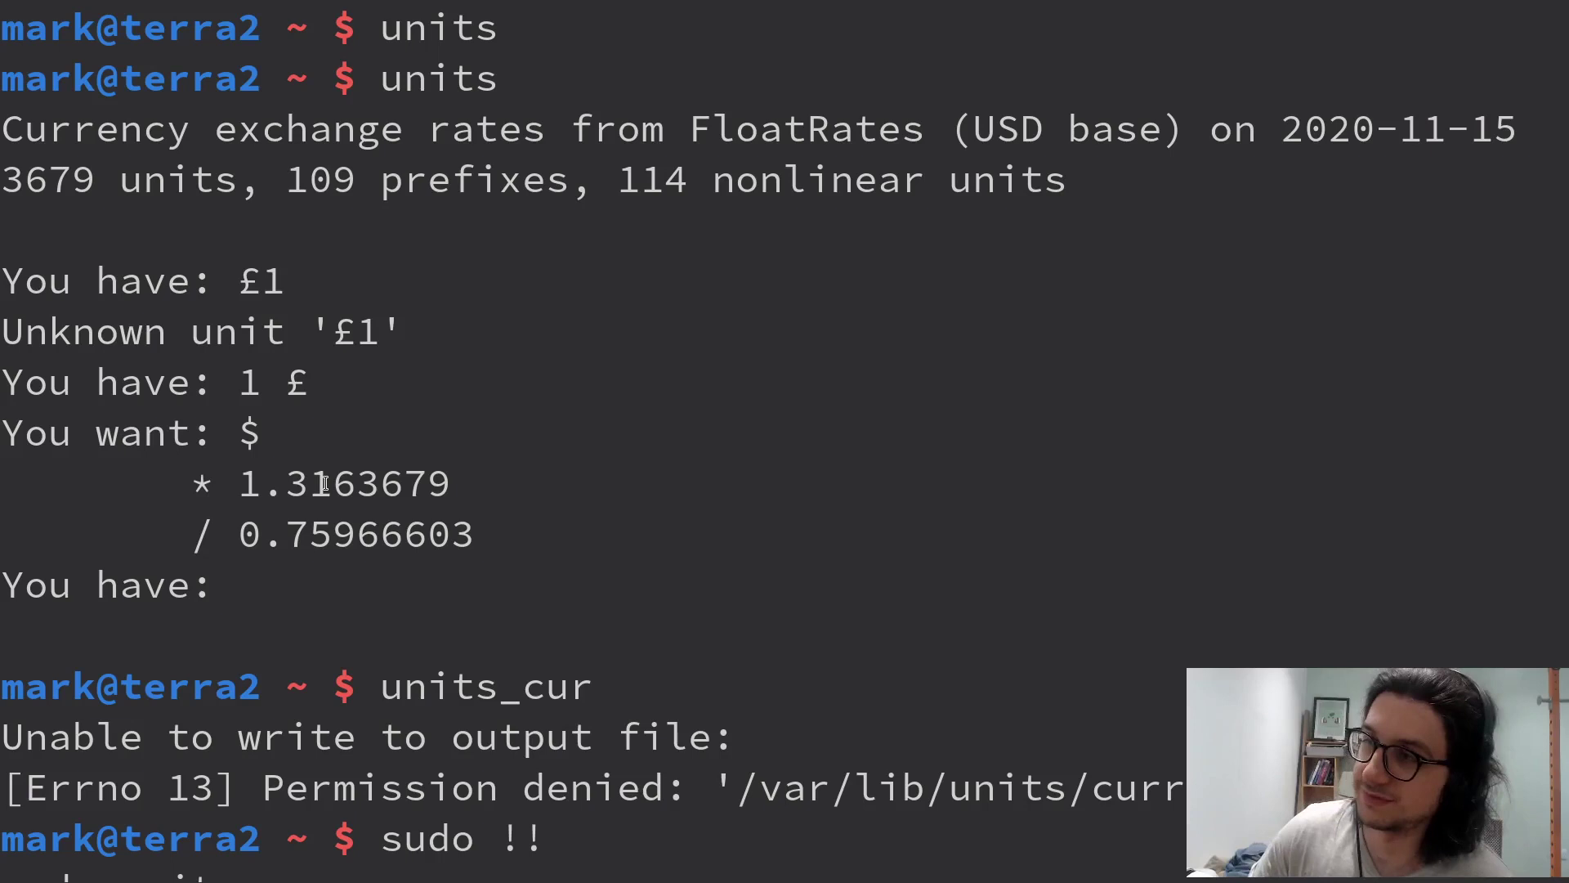
key("Return")
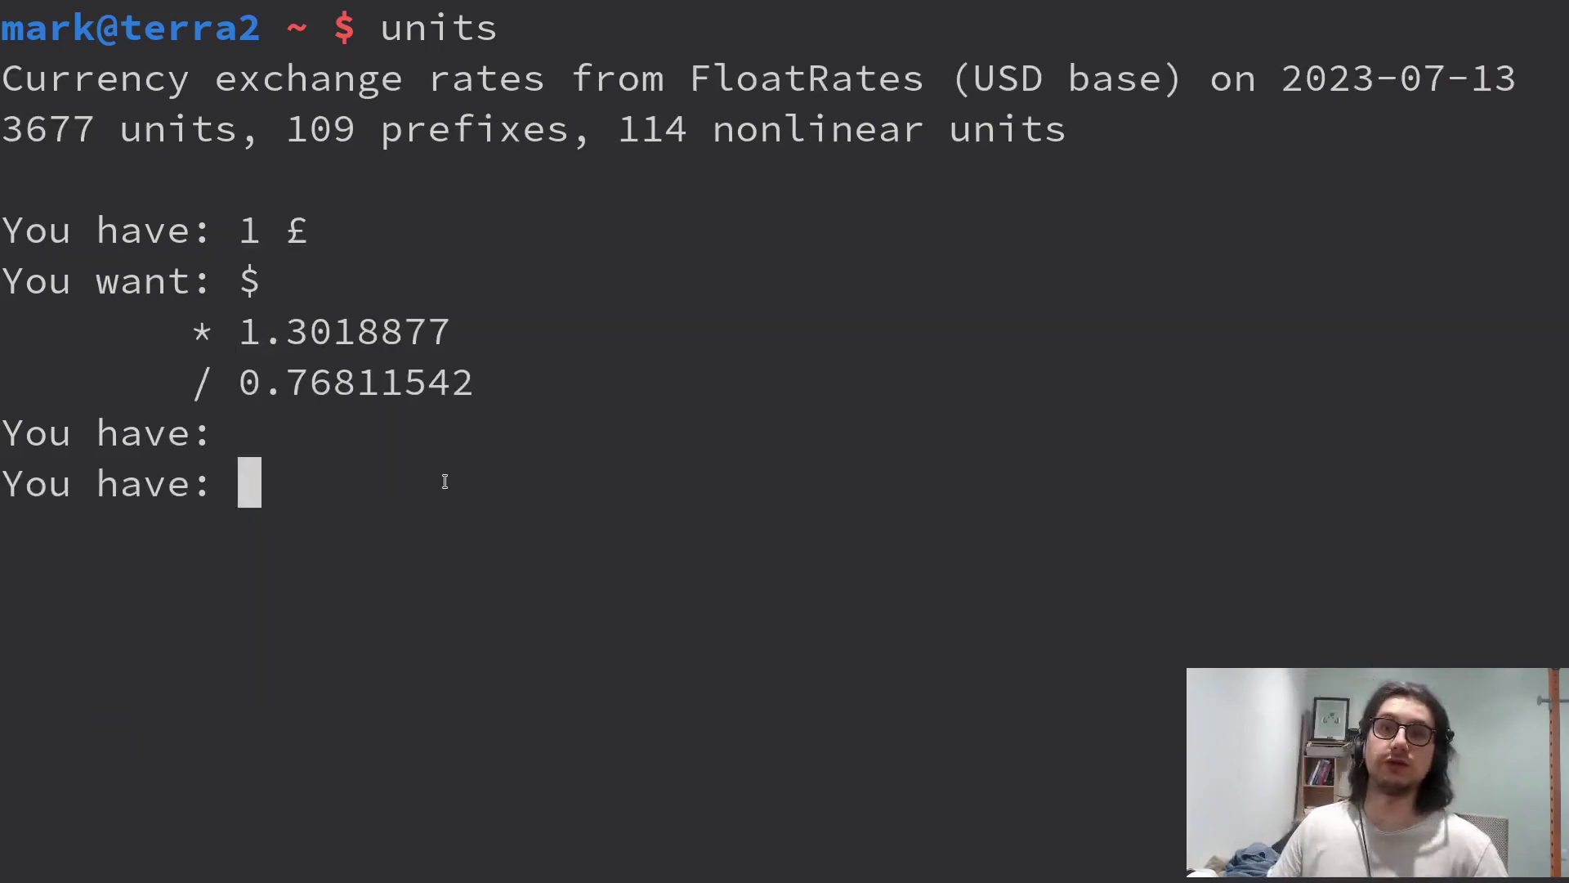
key("ctrl+l")
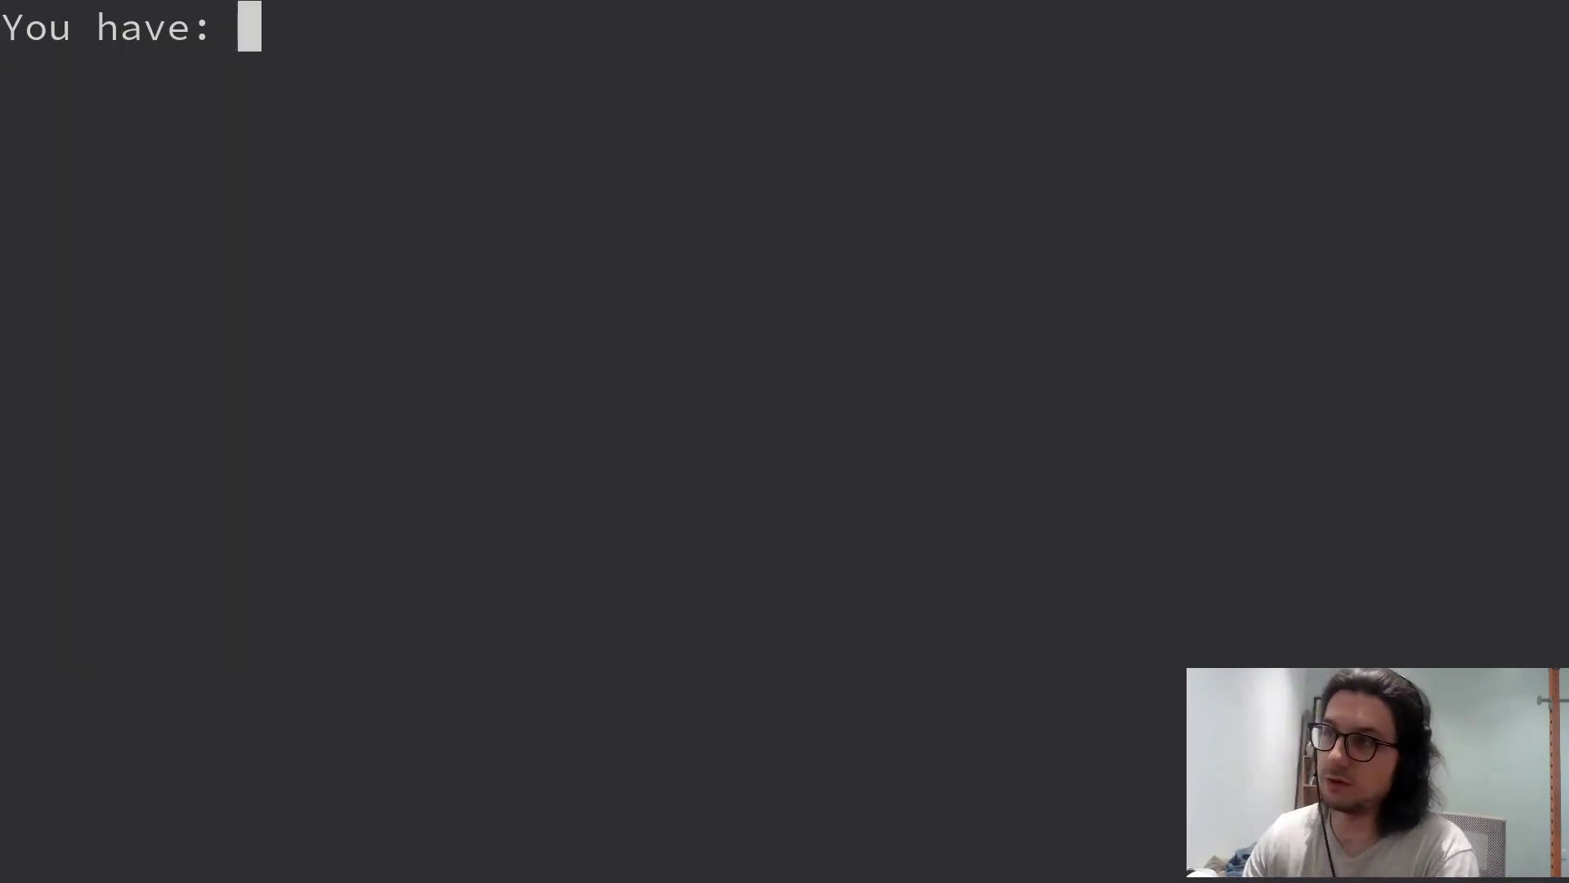
type("light")
Look up light, highlight its 299792458 m/s value, and clear the screen
key("Return")
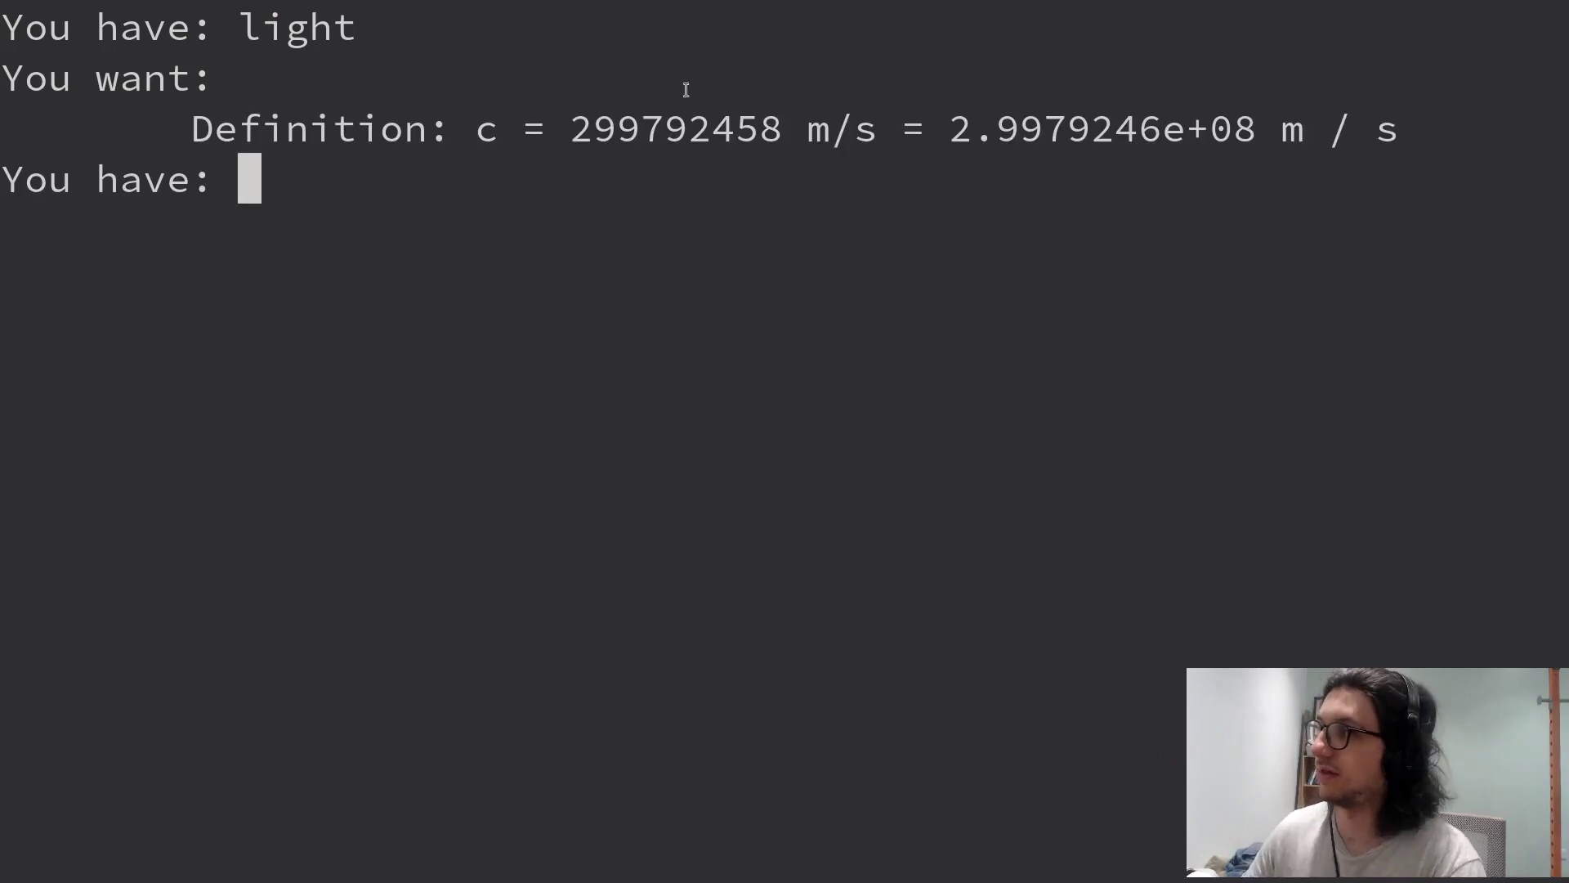
left_click_drag(568, 128, 1301, 206)
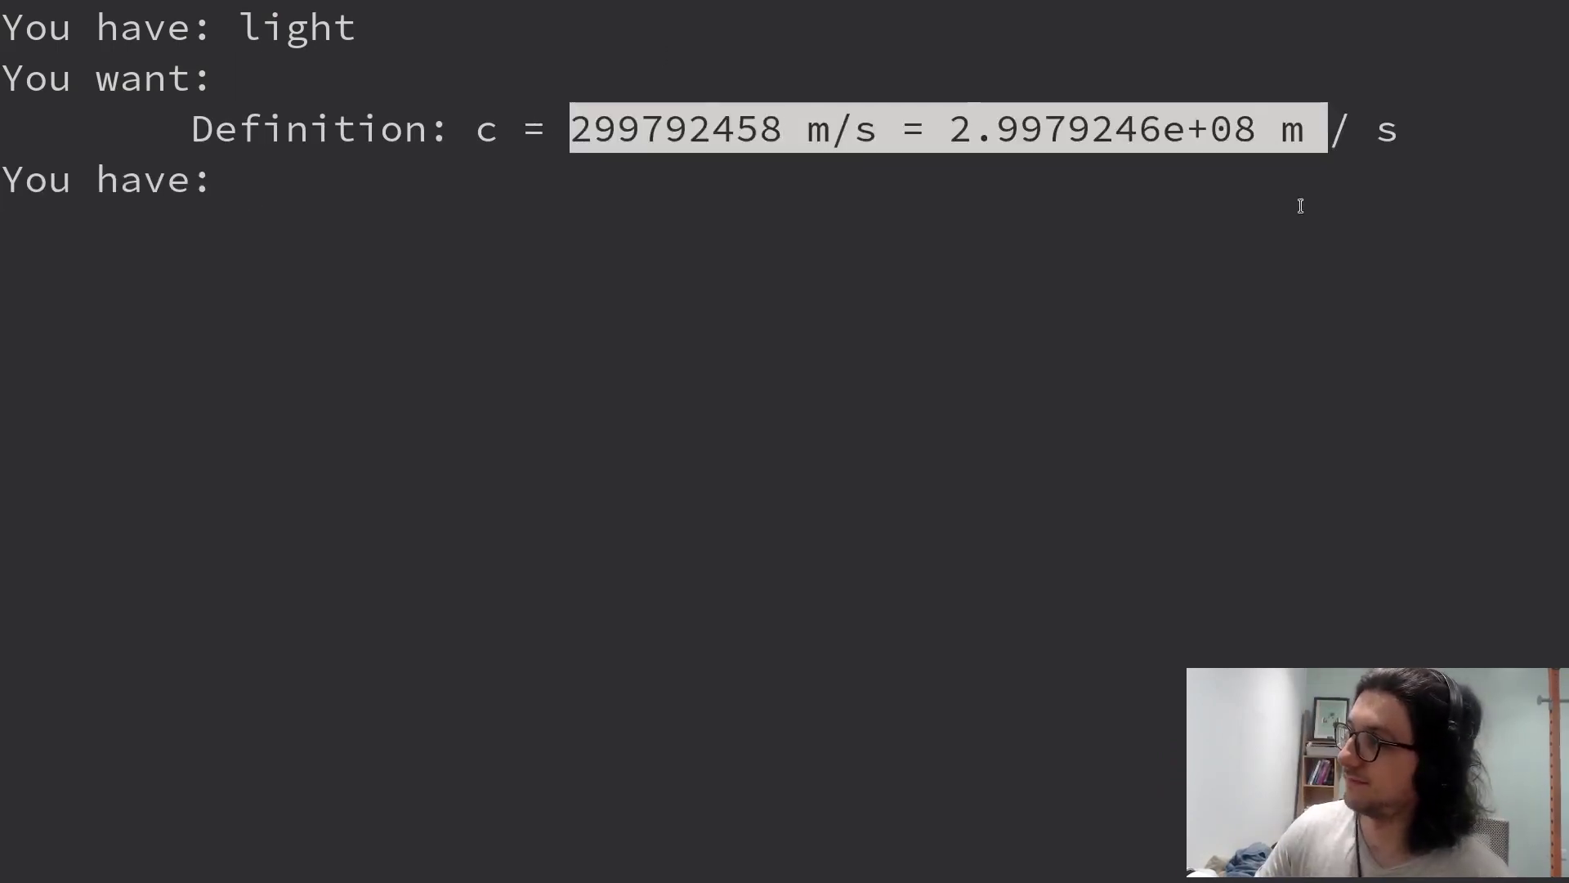
key("ctrl+l")
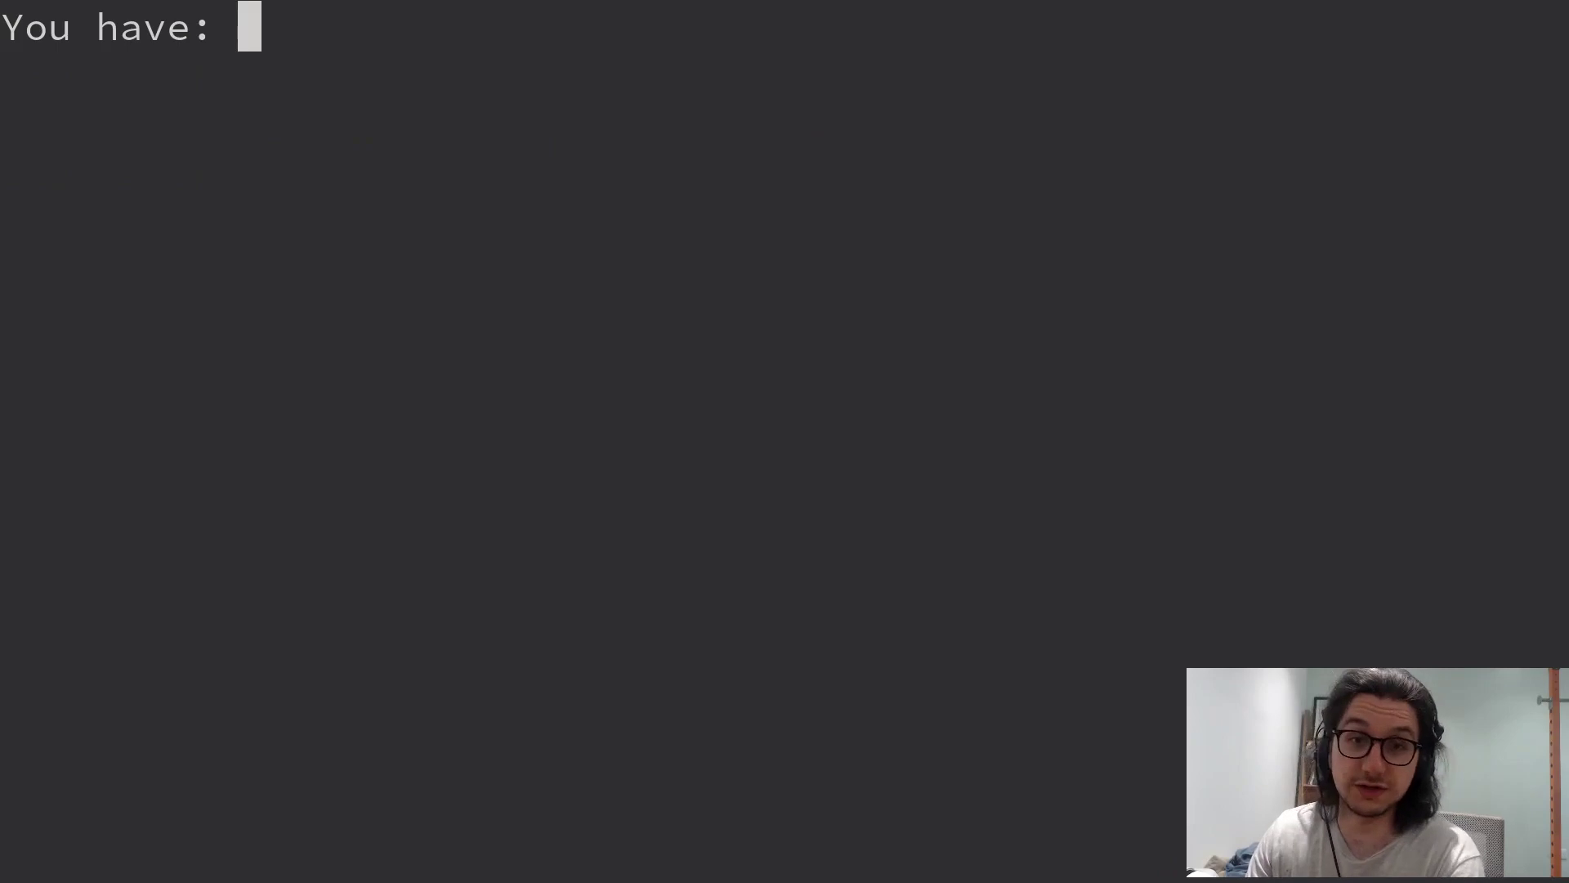
type("grac")
Look up gravity (9.80665 m/s^2), then exit units and clear the shell
key("BackSpace")
type("vity")
key("Return")
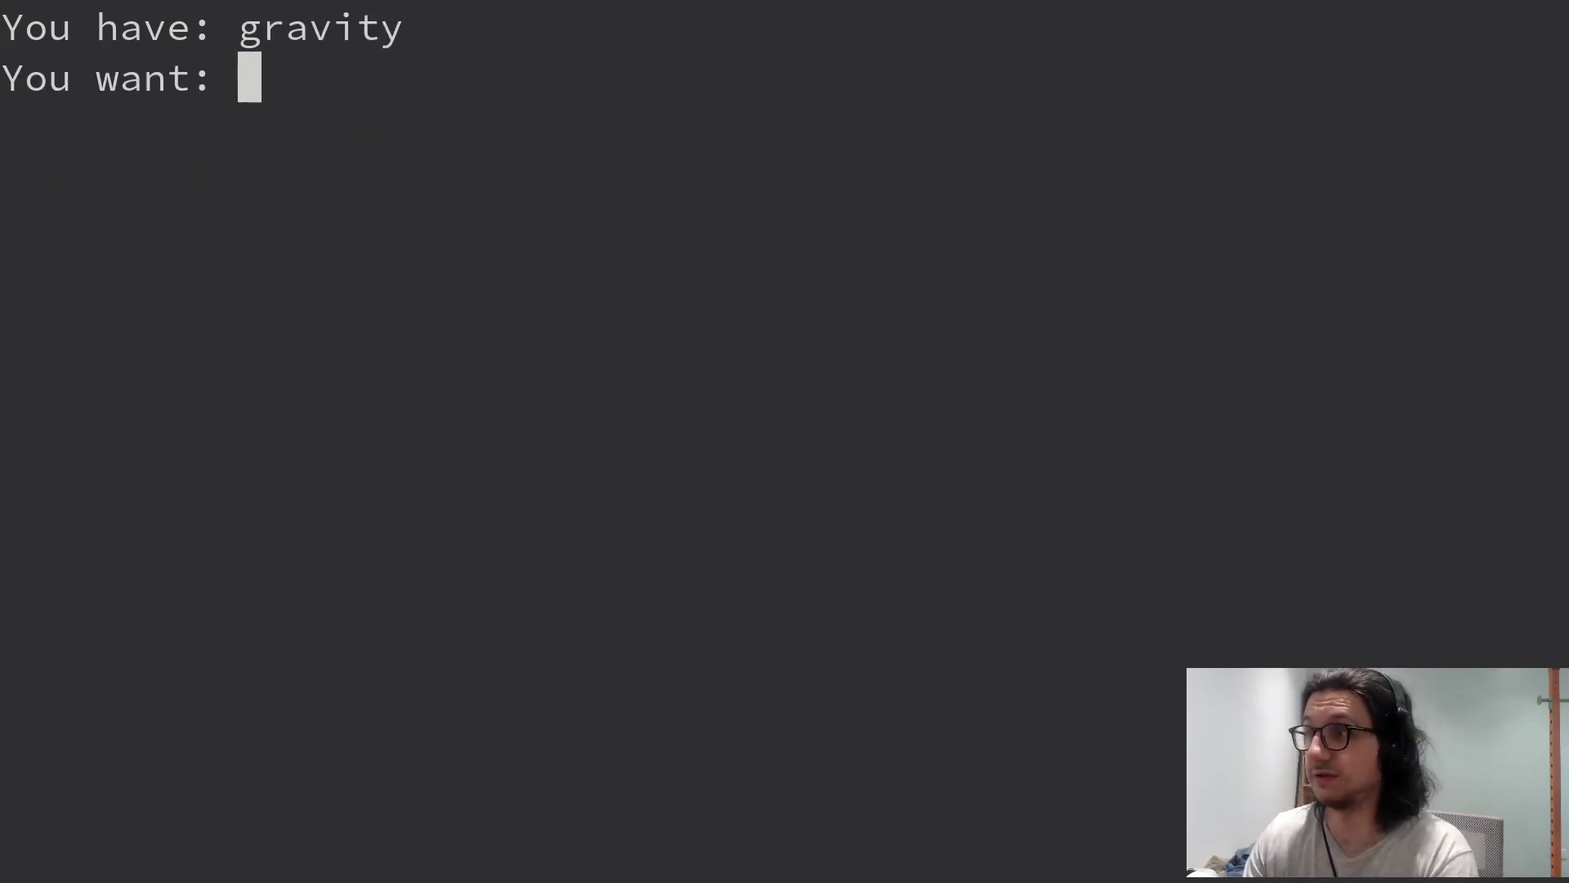
key("Return")
left_click_drag(418, 138, 1115, 136)
left_click(1131, 148)
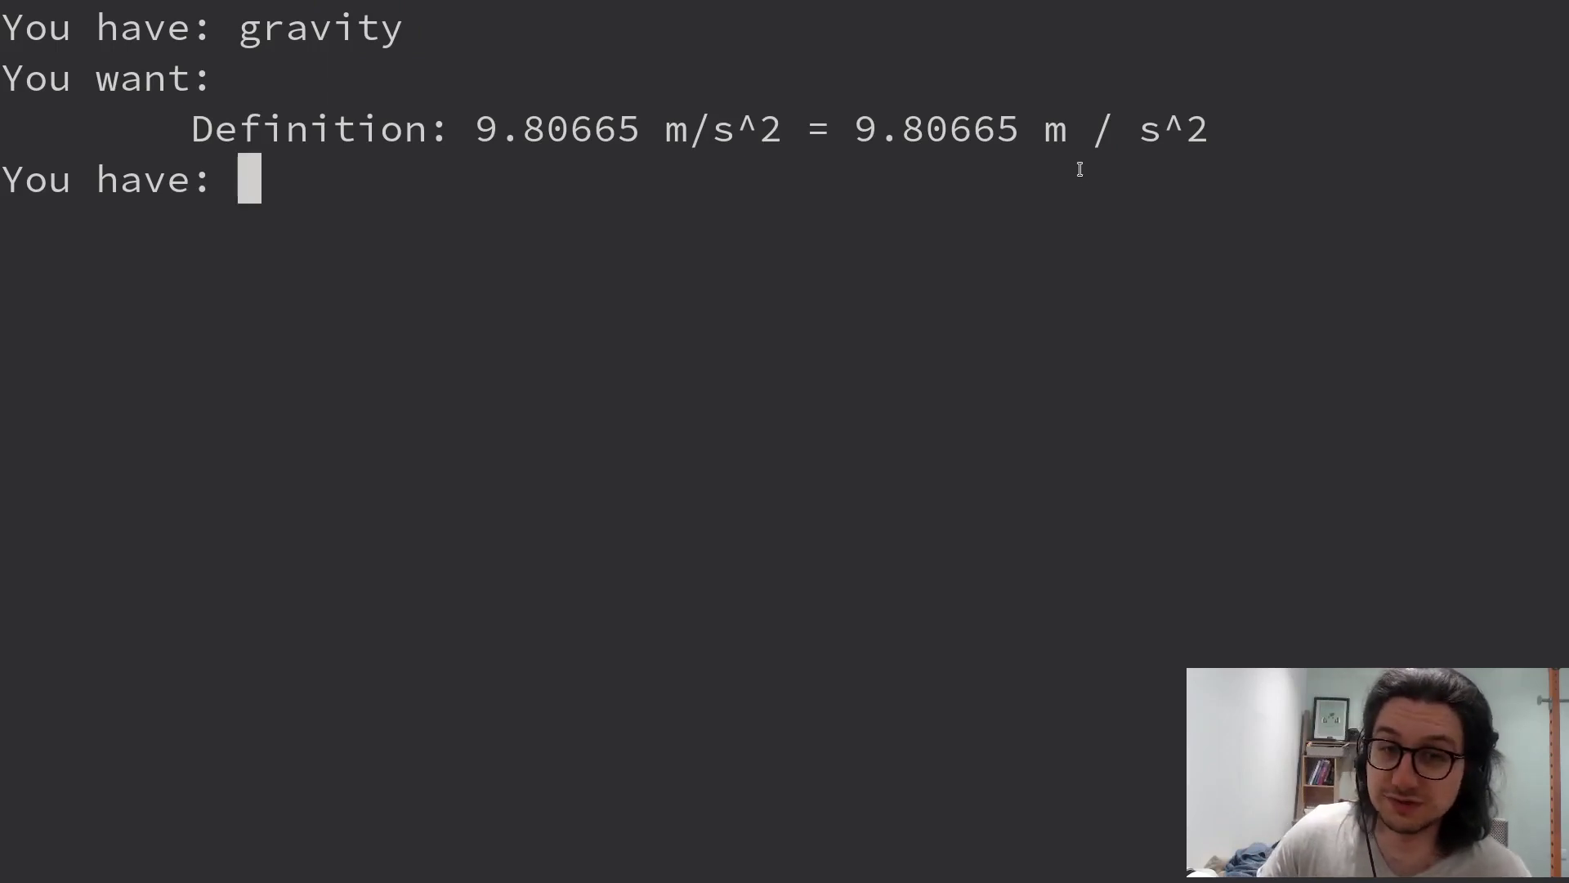
key("ctrl+d")
key("ctrl+l")
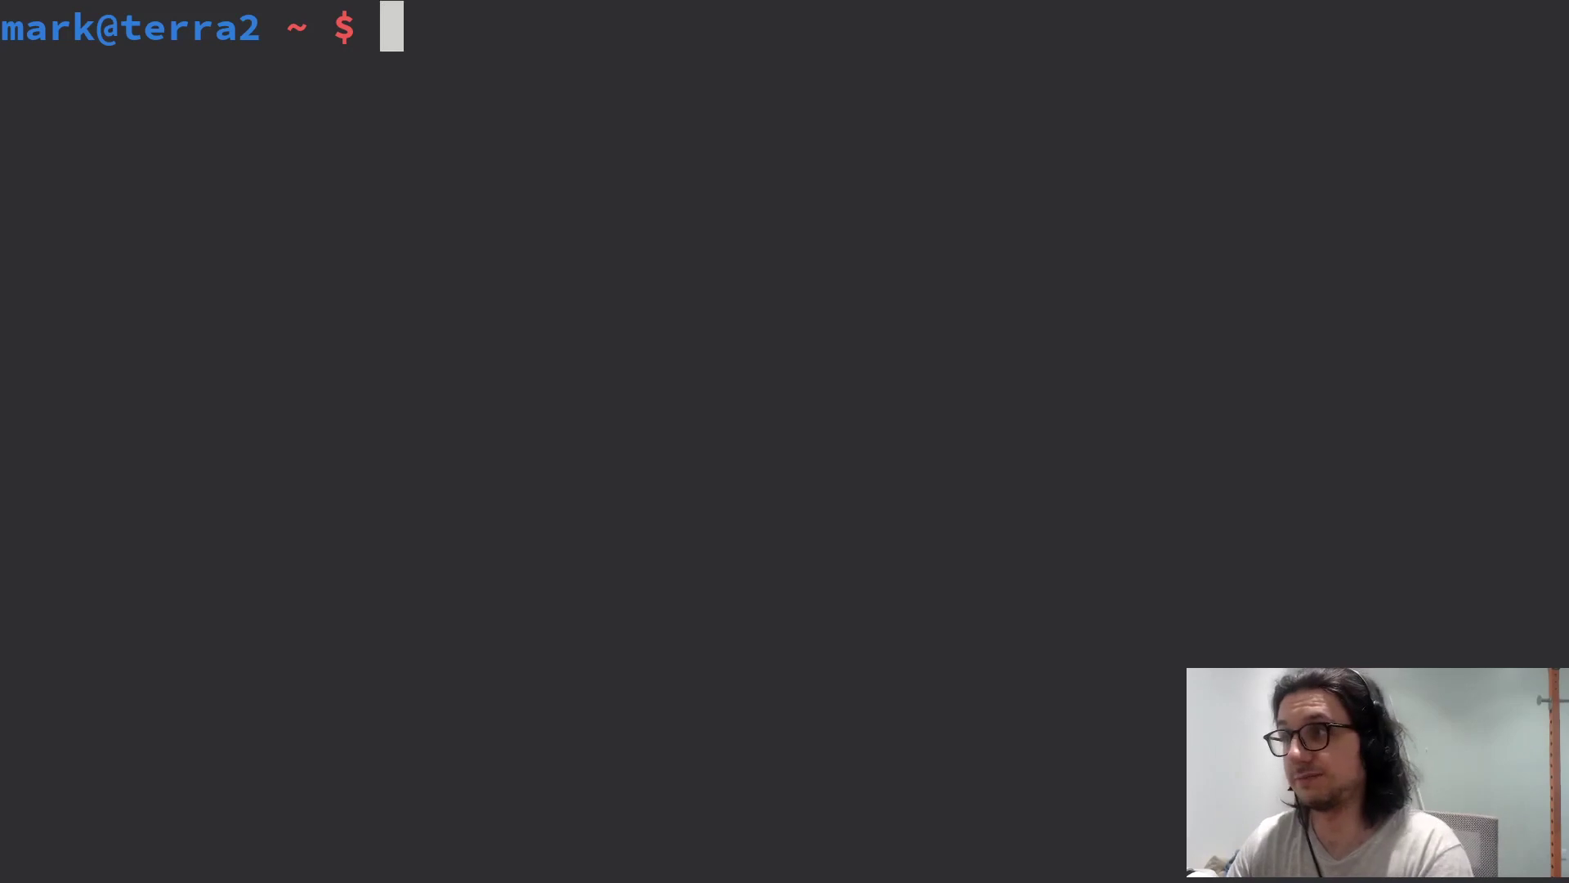
type("units \"")
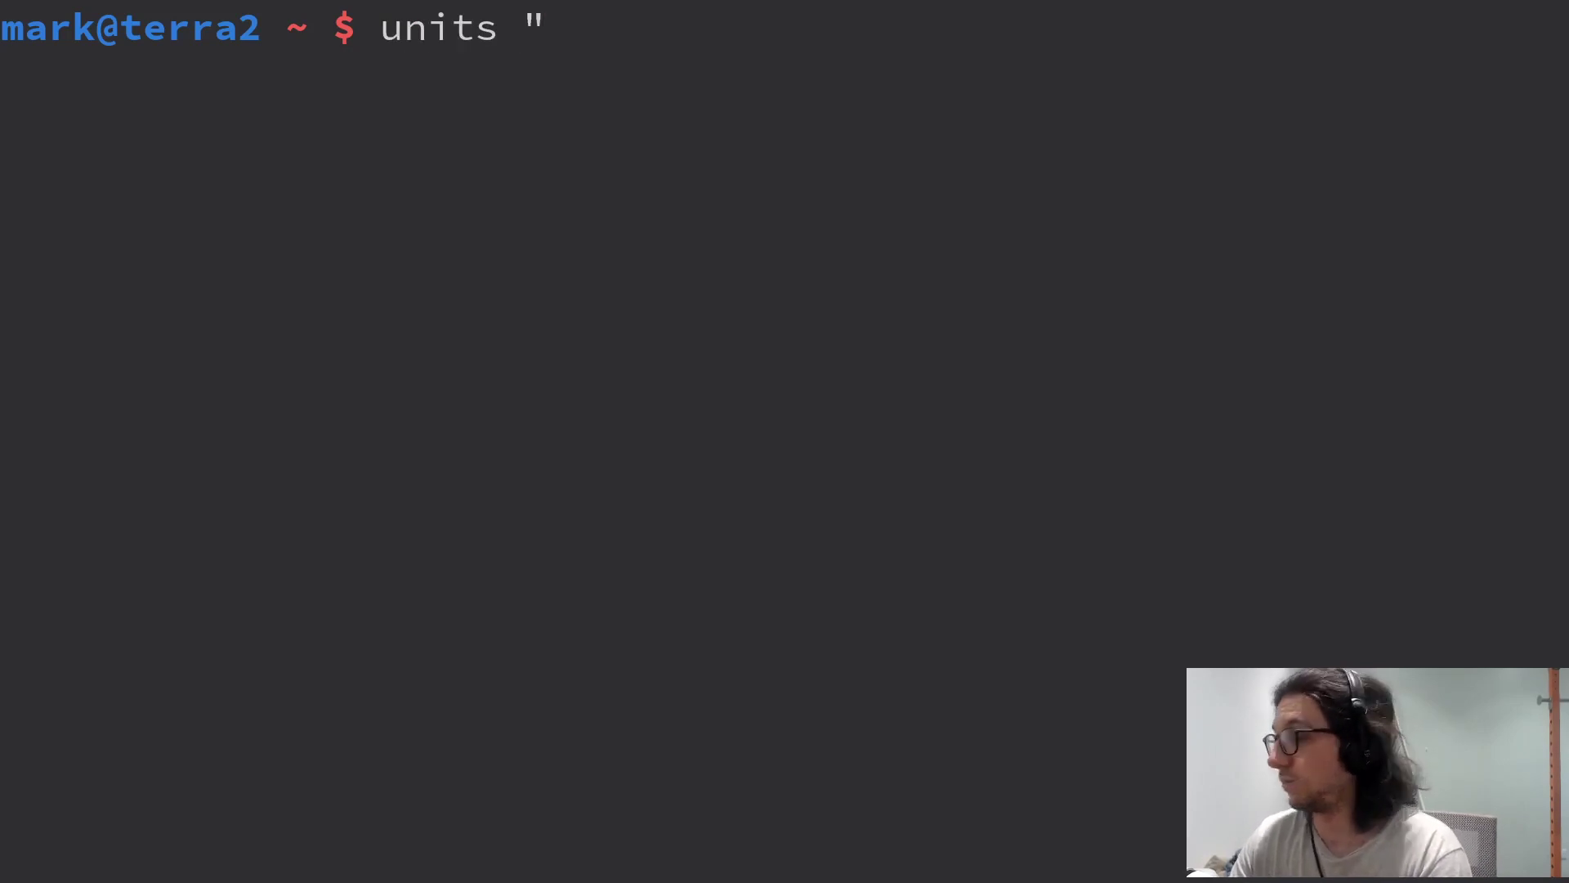
type("100 miles\"")
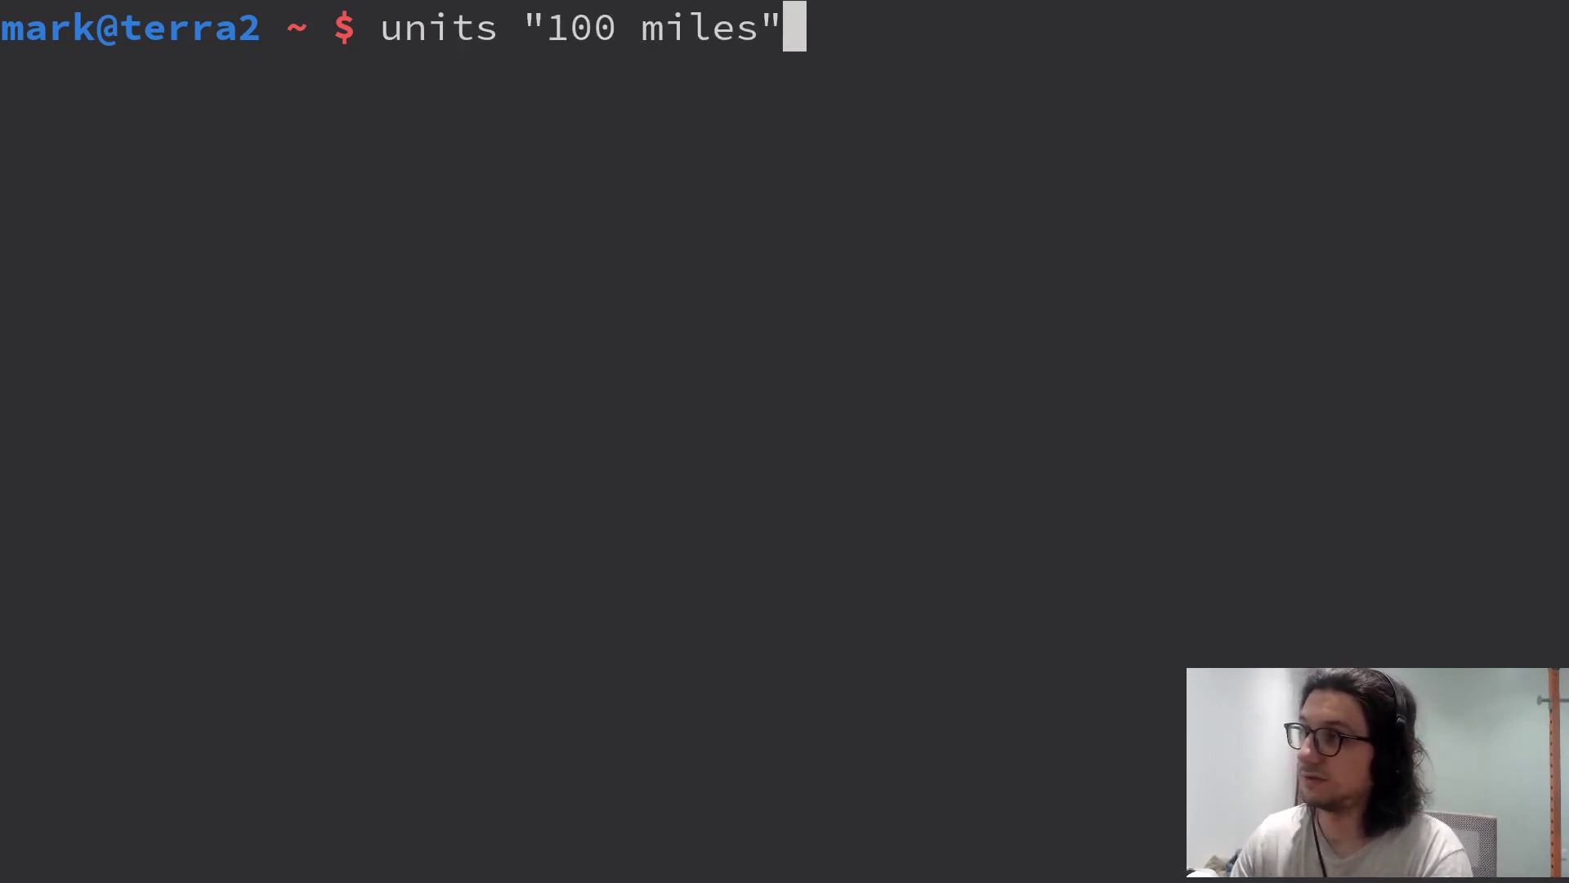
Run units "100 miles" and highlight the 160934.4 m result
key("Return")
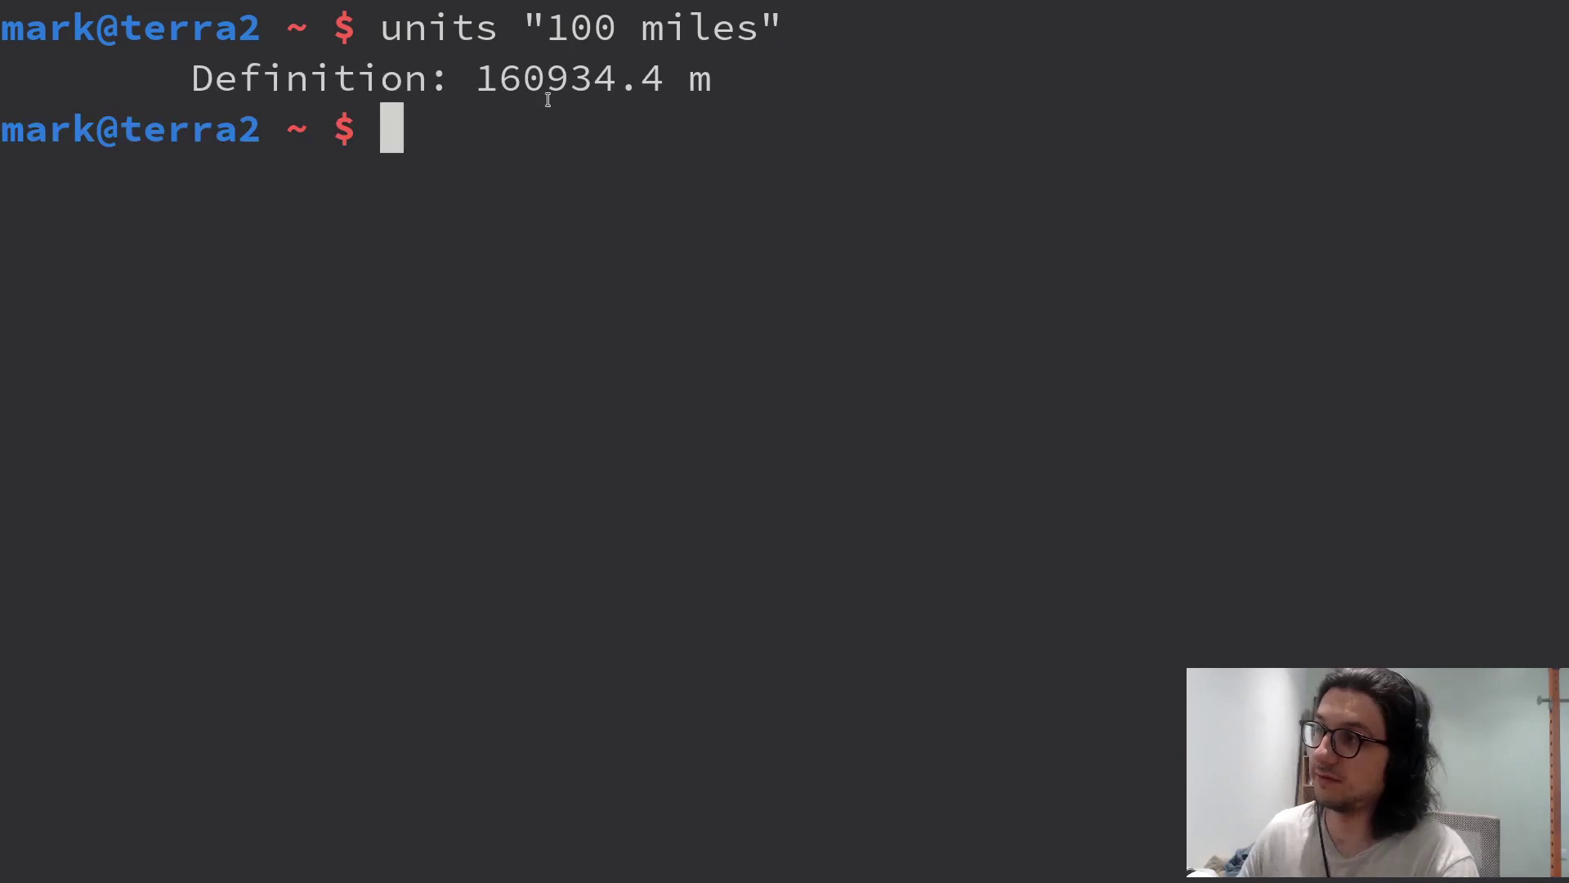
left_click_drag(494, 73, 736, 87)
left_click(542, 60)
left_click_drag(476, 78, 687, 79)
left_click(560, 34)
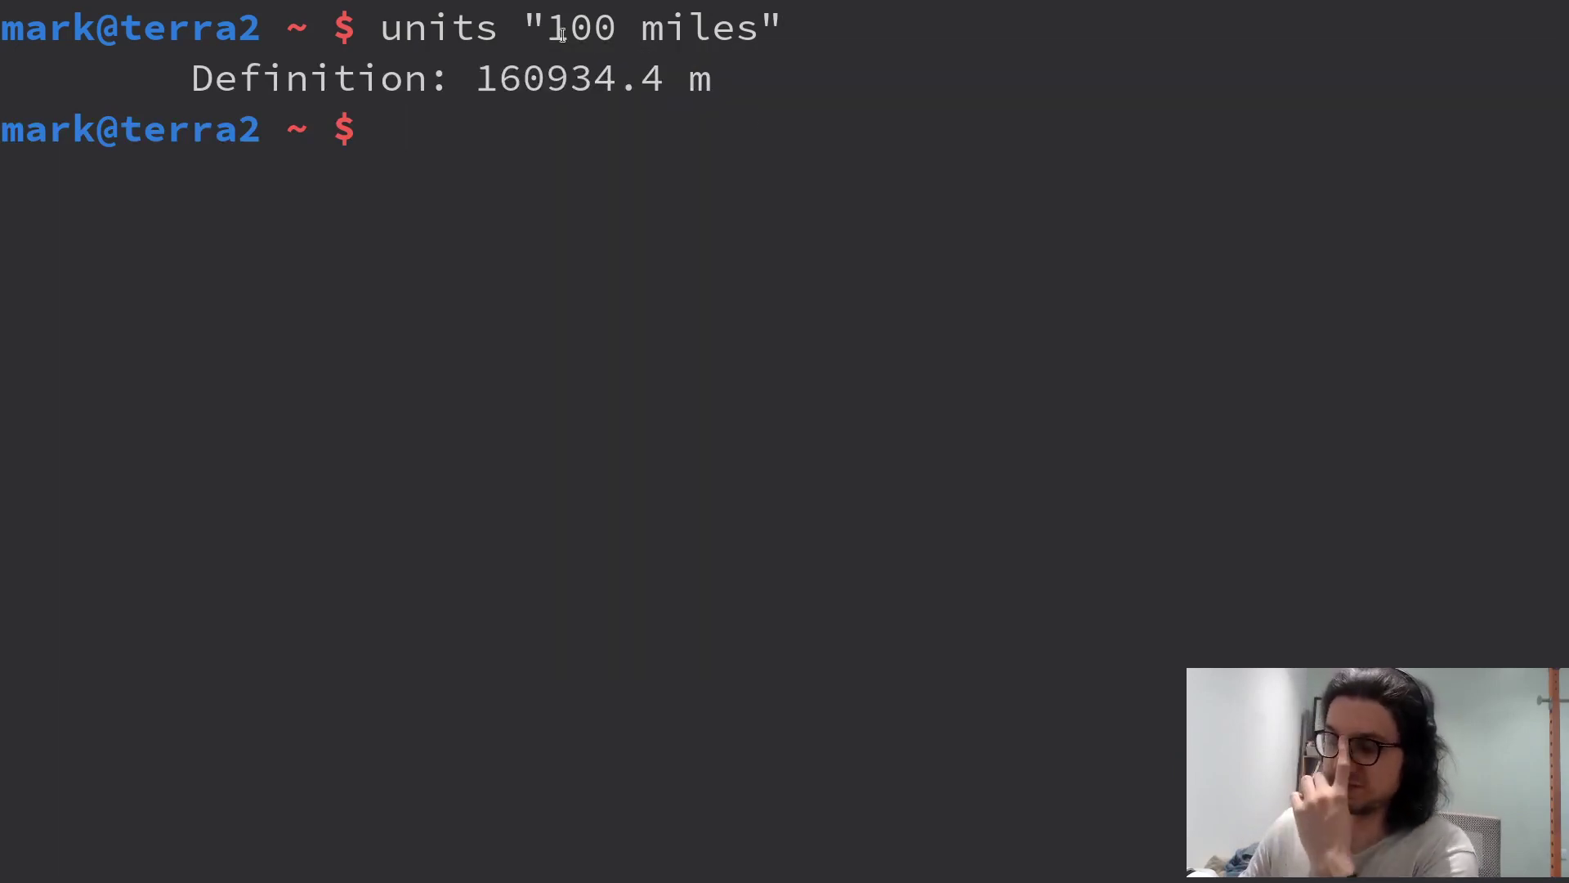
Rerun the command with "kilometers" appended, giving 160.9344, and highlight the parts
key("Up")
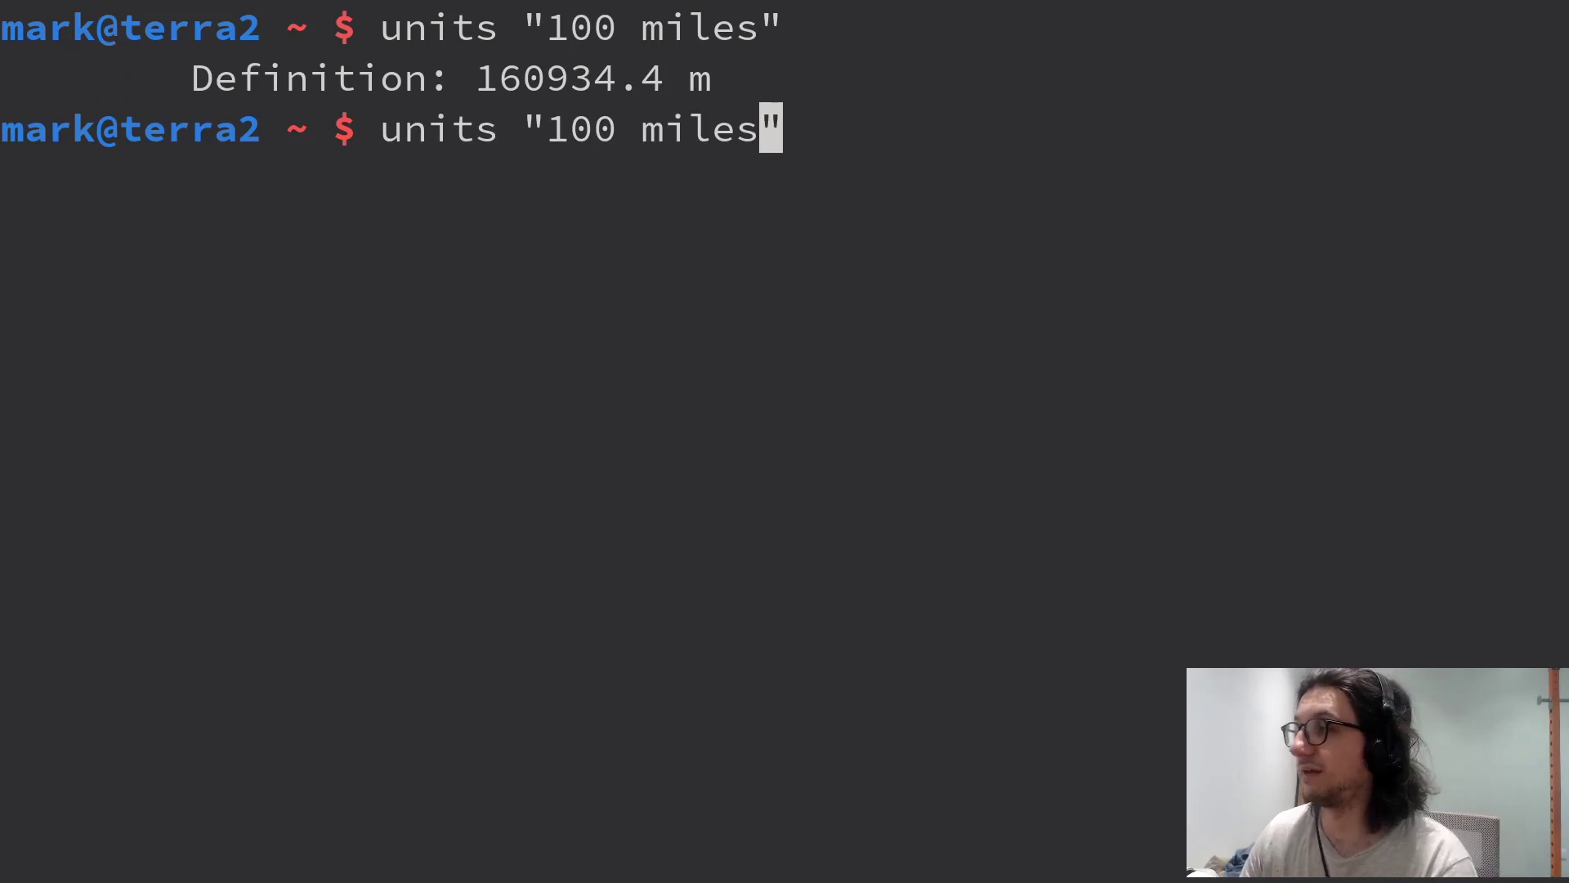
type("\"kilo")
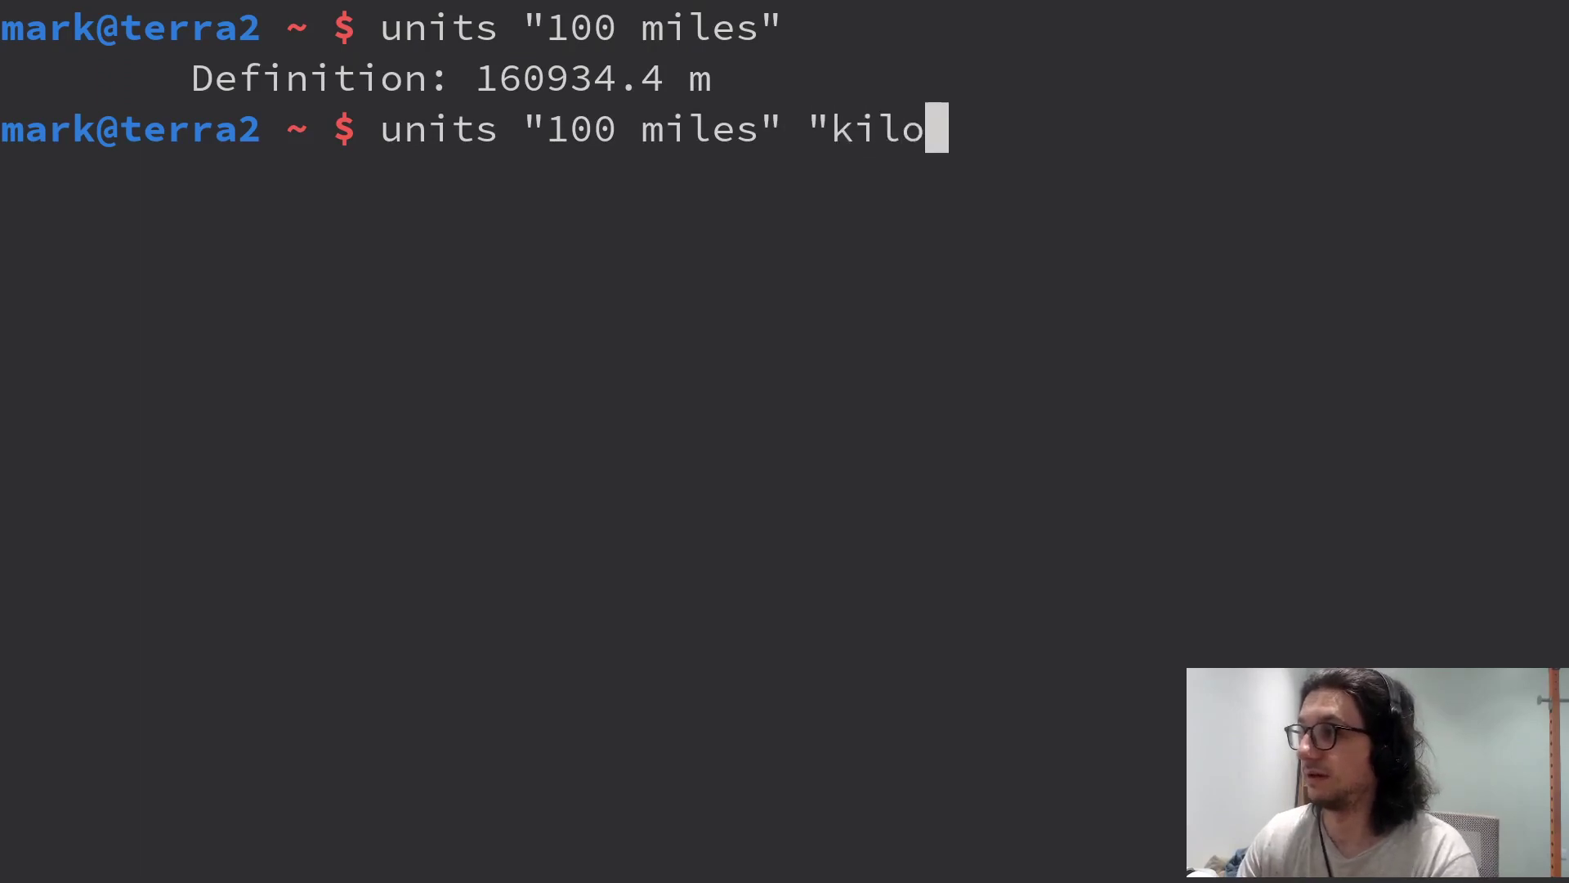
type("meters\"")
key("Return")
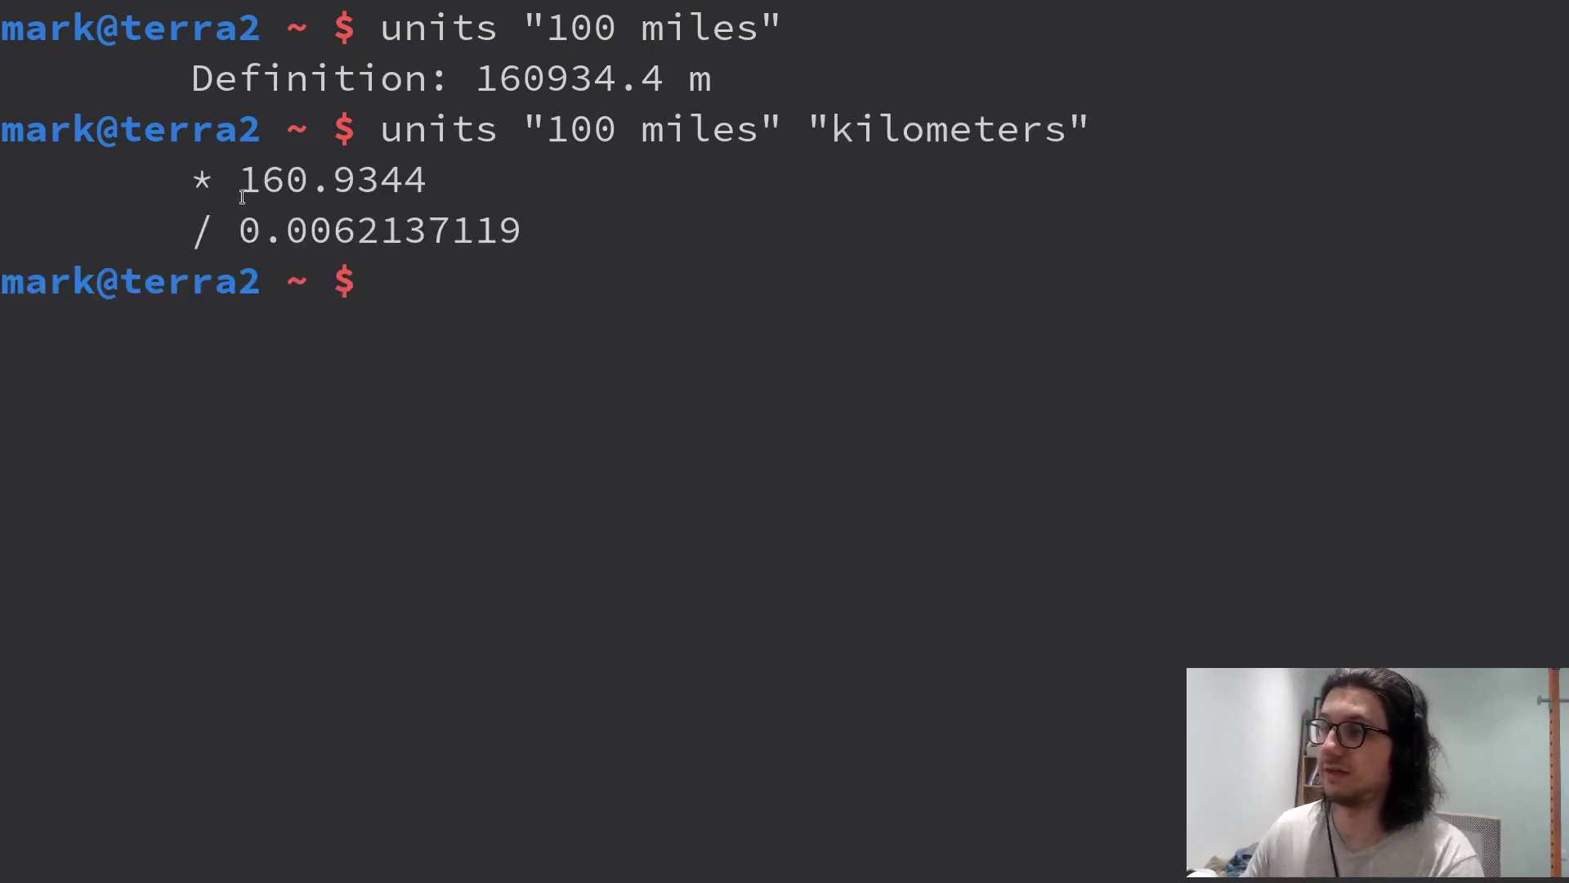
double_click(241, 196)
left_click(241, 196)
left_click_drag(428, 129, 736, 128)
left_click(605, 125)
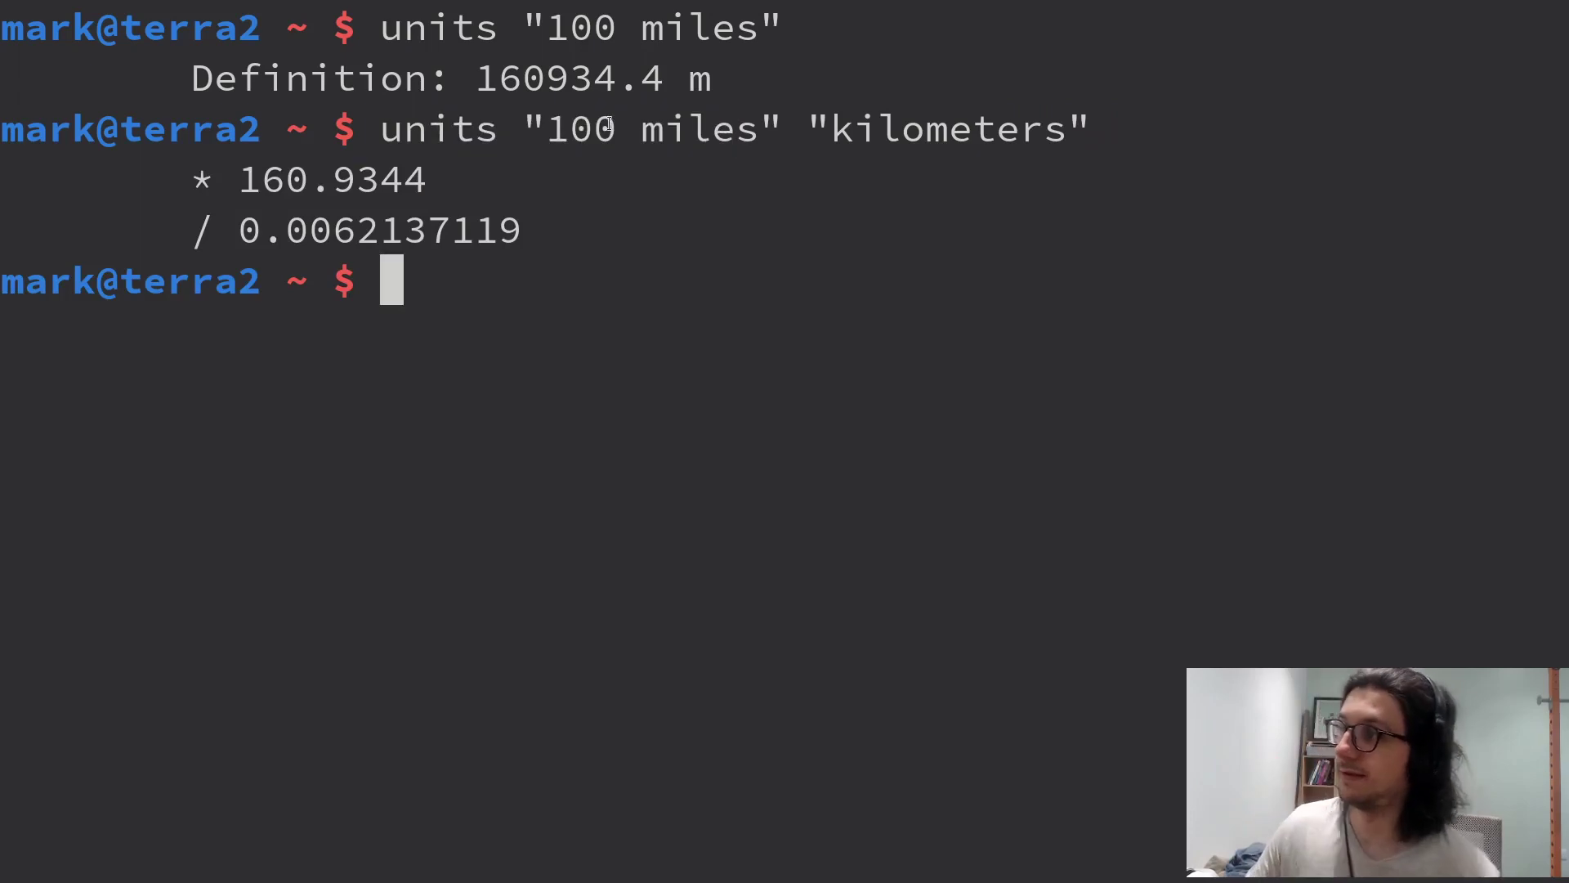
left_click_drag(543, 129, 736, 129)
left_click(785, 129)
left_click_drag(216, 181, 381, 180)
left_click(496, 188)
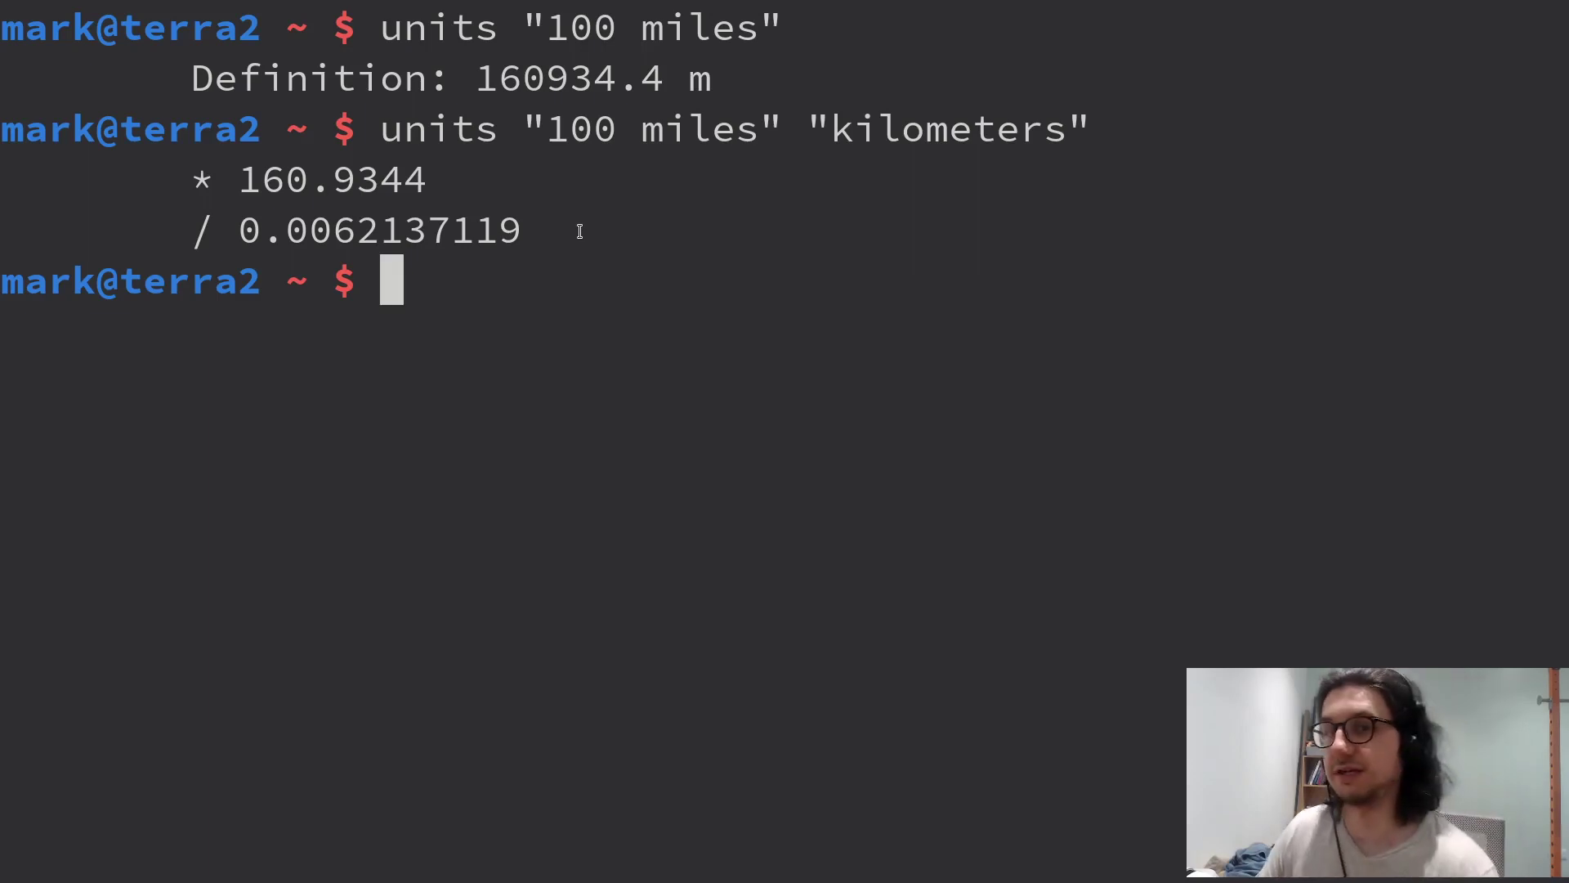
type("units")
Start units and convert 1 hogshead to litres (238.66973), fixing the 'litere' typo
key("Return")
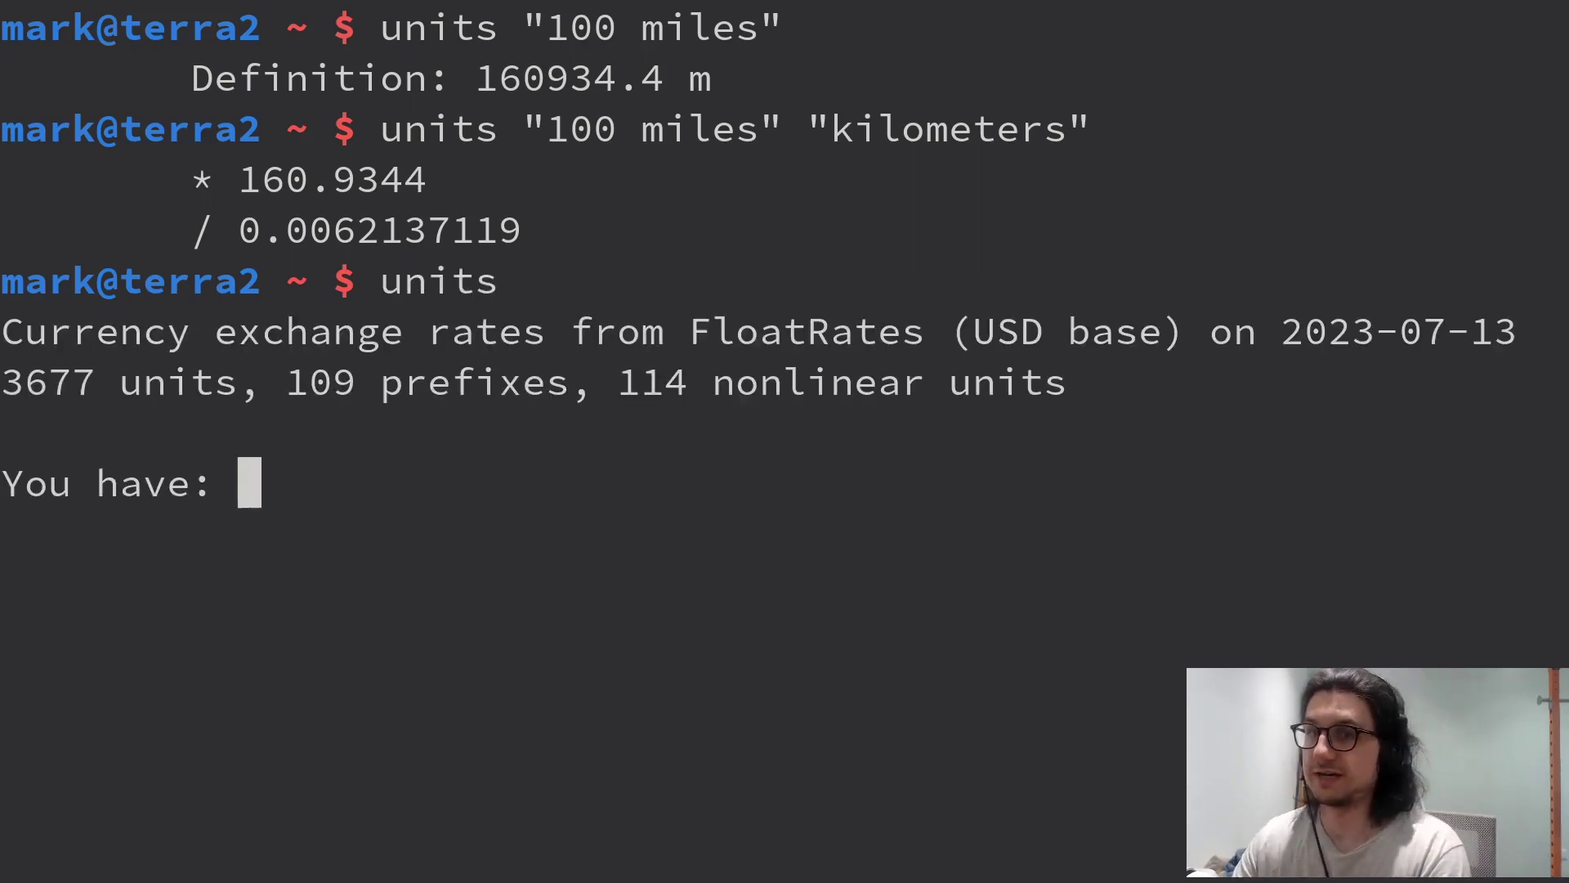
type("1 ho")
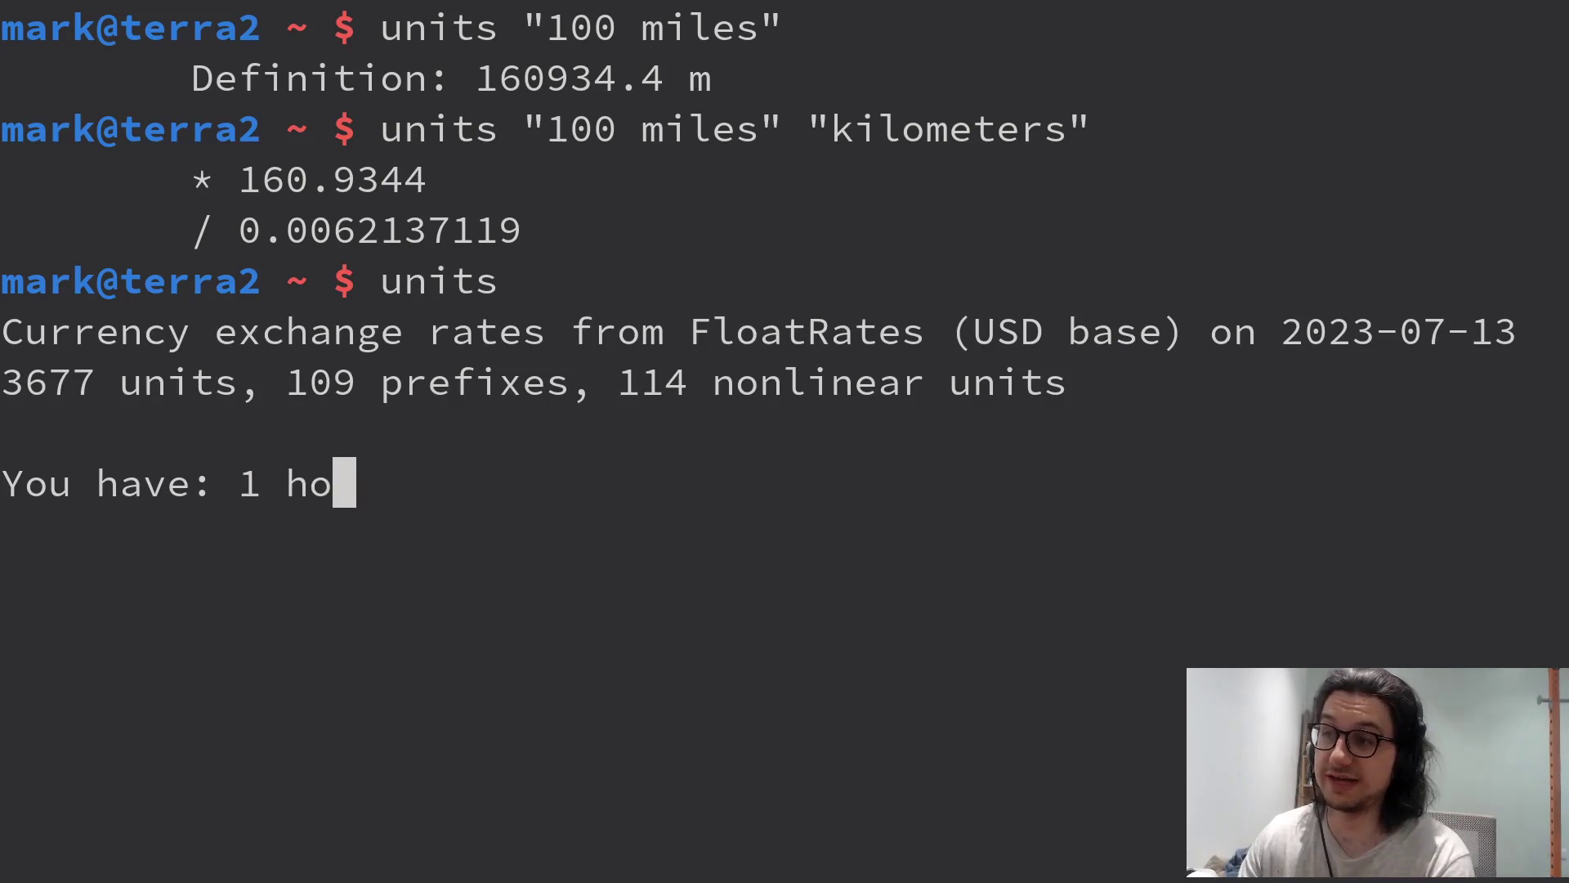
type("gshead")
key("Return")
type("litere")
key("Return")
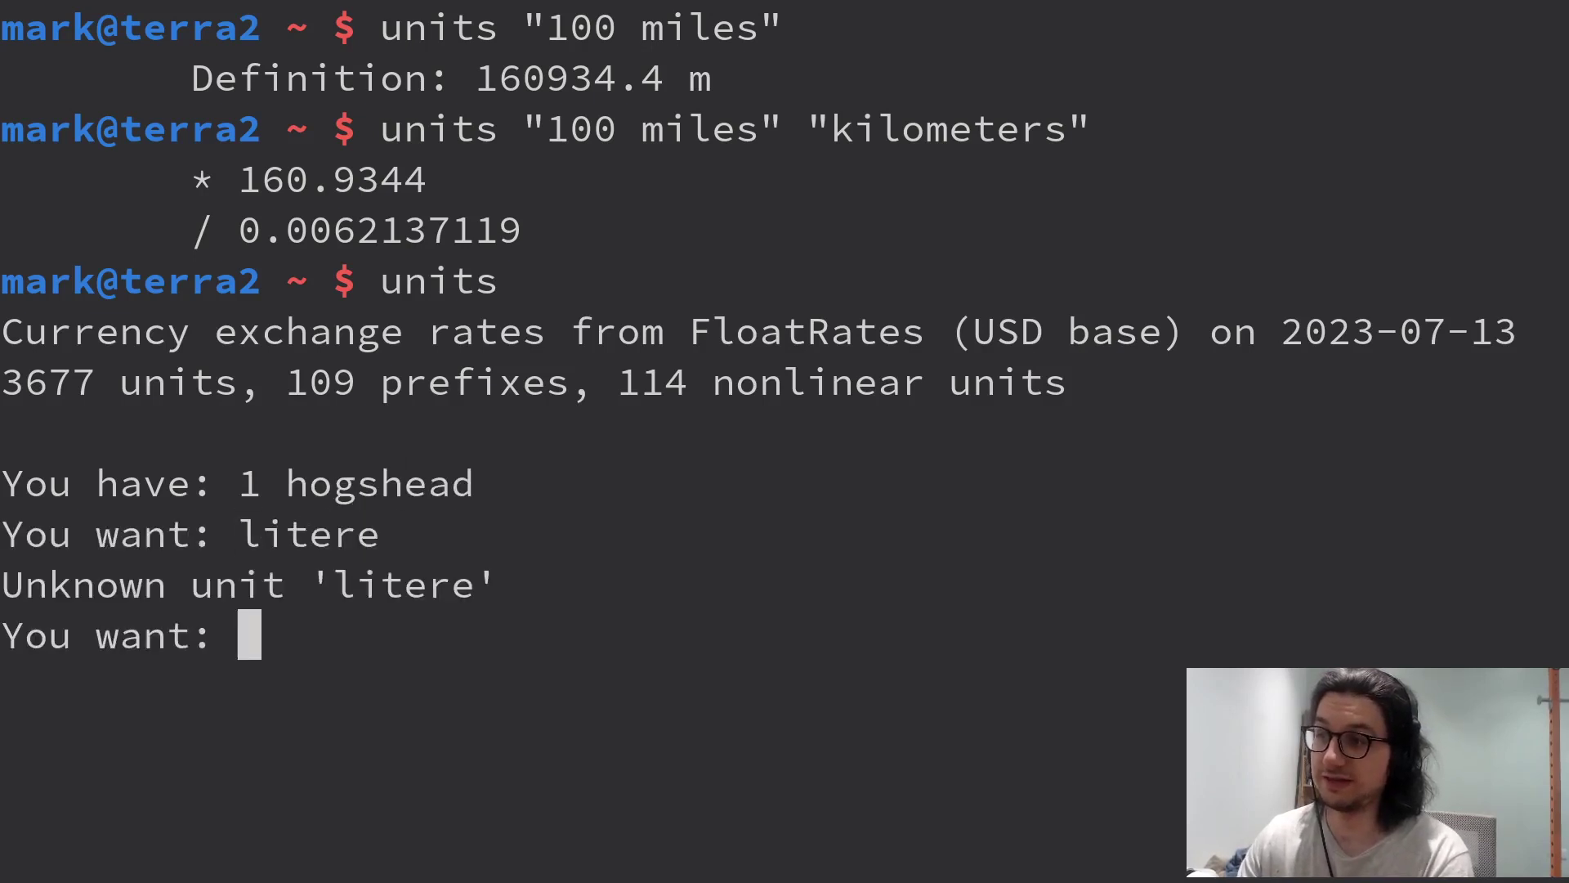
type("lir")
key("BackSpace")
type("tre")
key("Return")
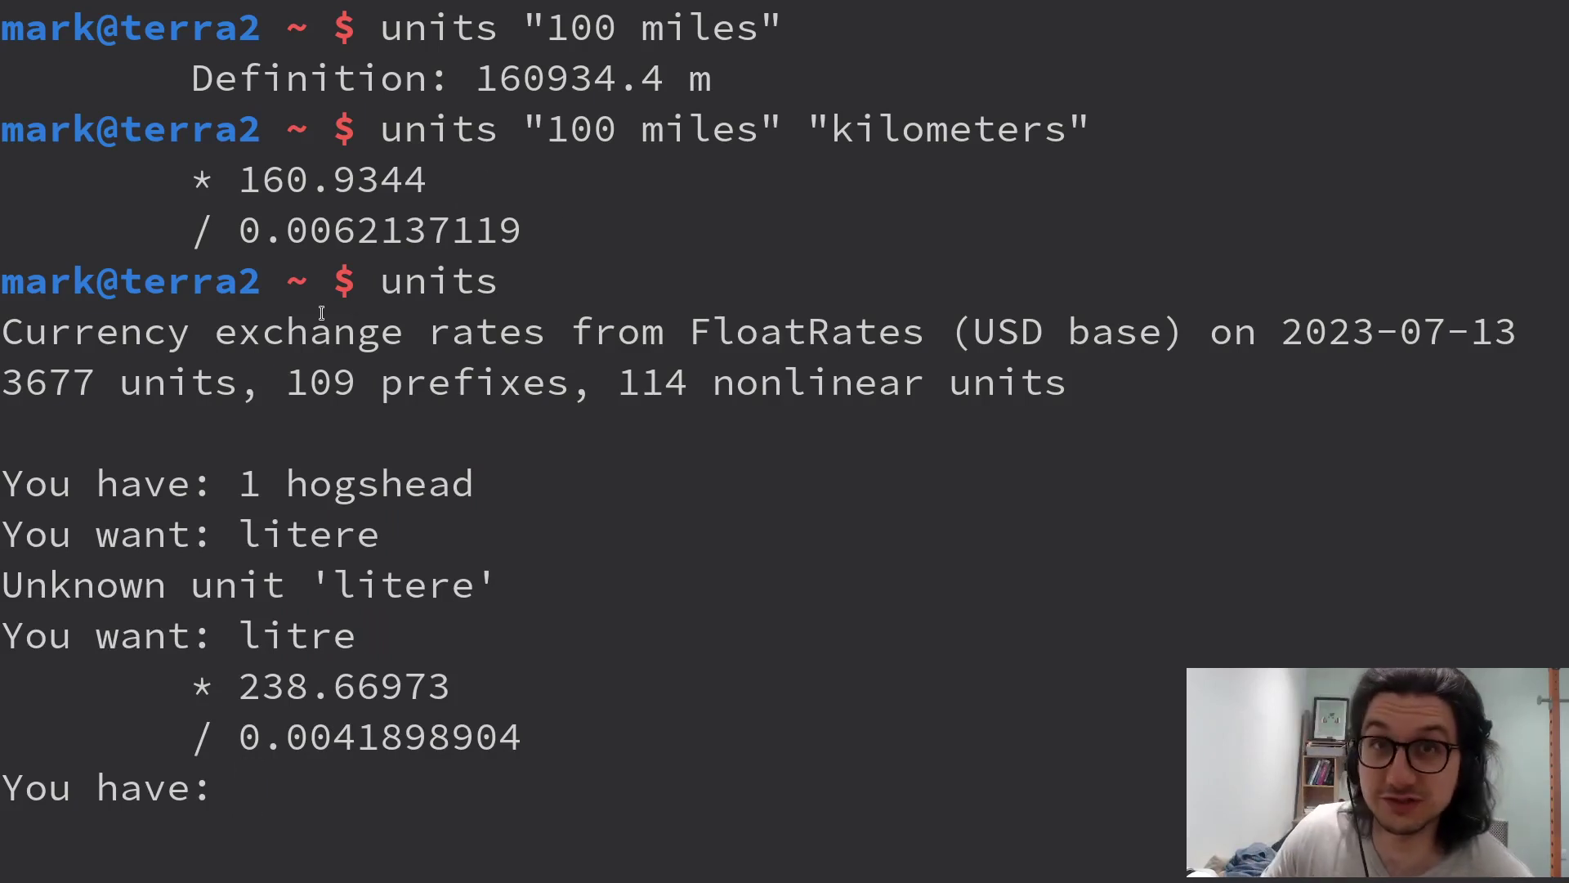
Search the word 'hogshead' and enlarge the Wikipedia barrel comparison image
double_click(374, 488)
right_click(373, 491)
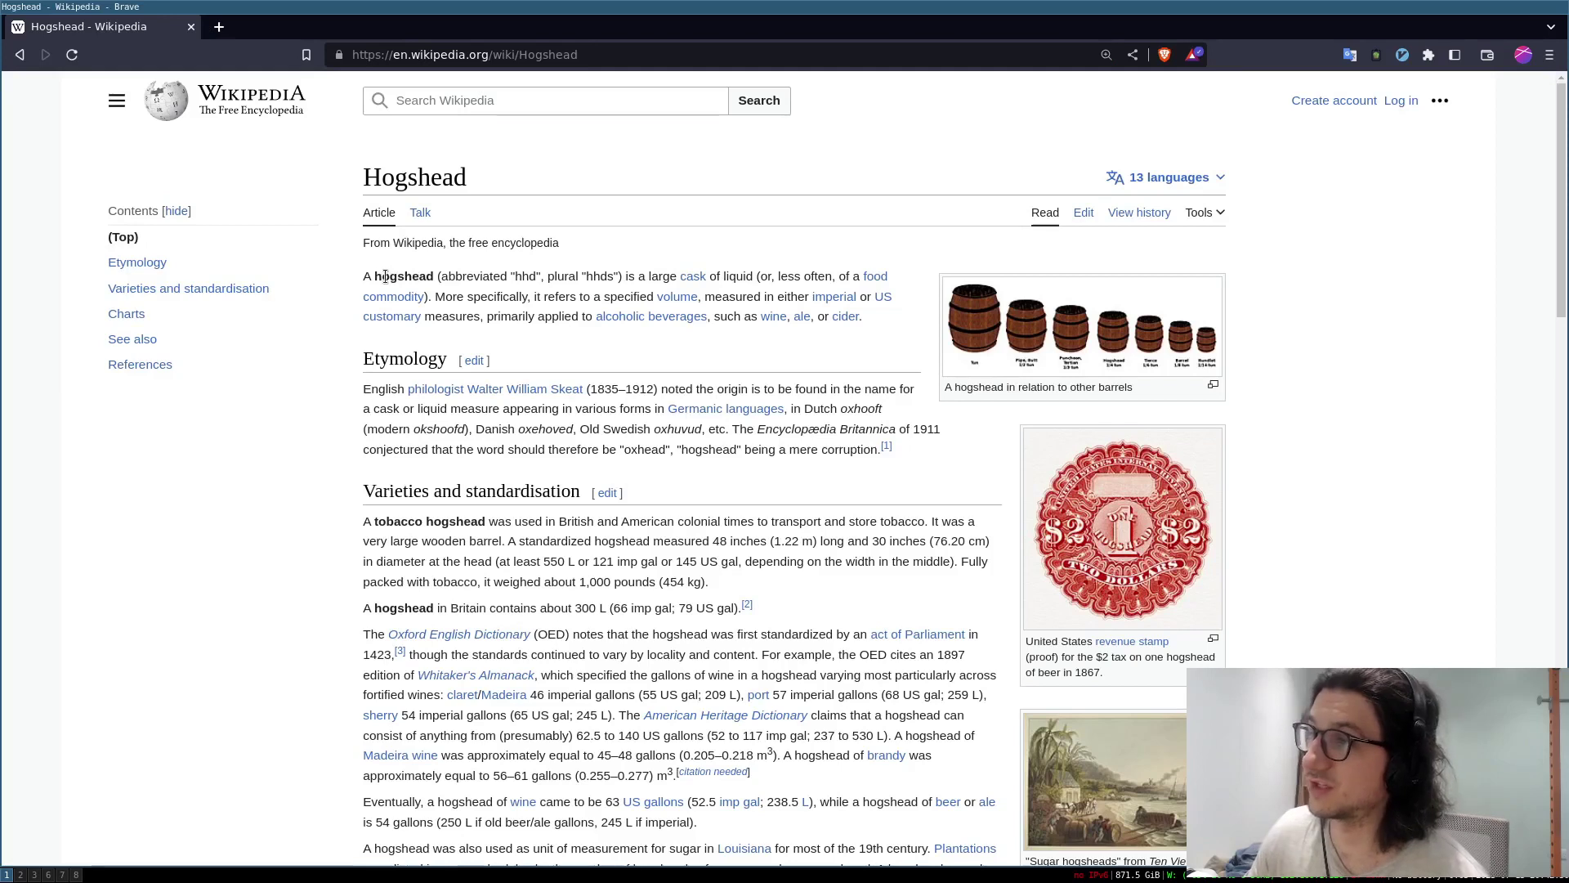
left_click(1012, 315)
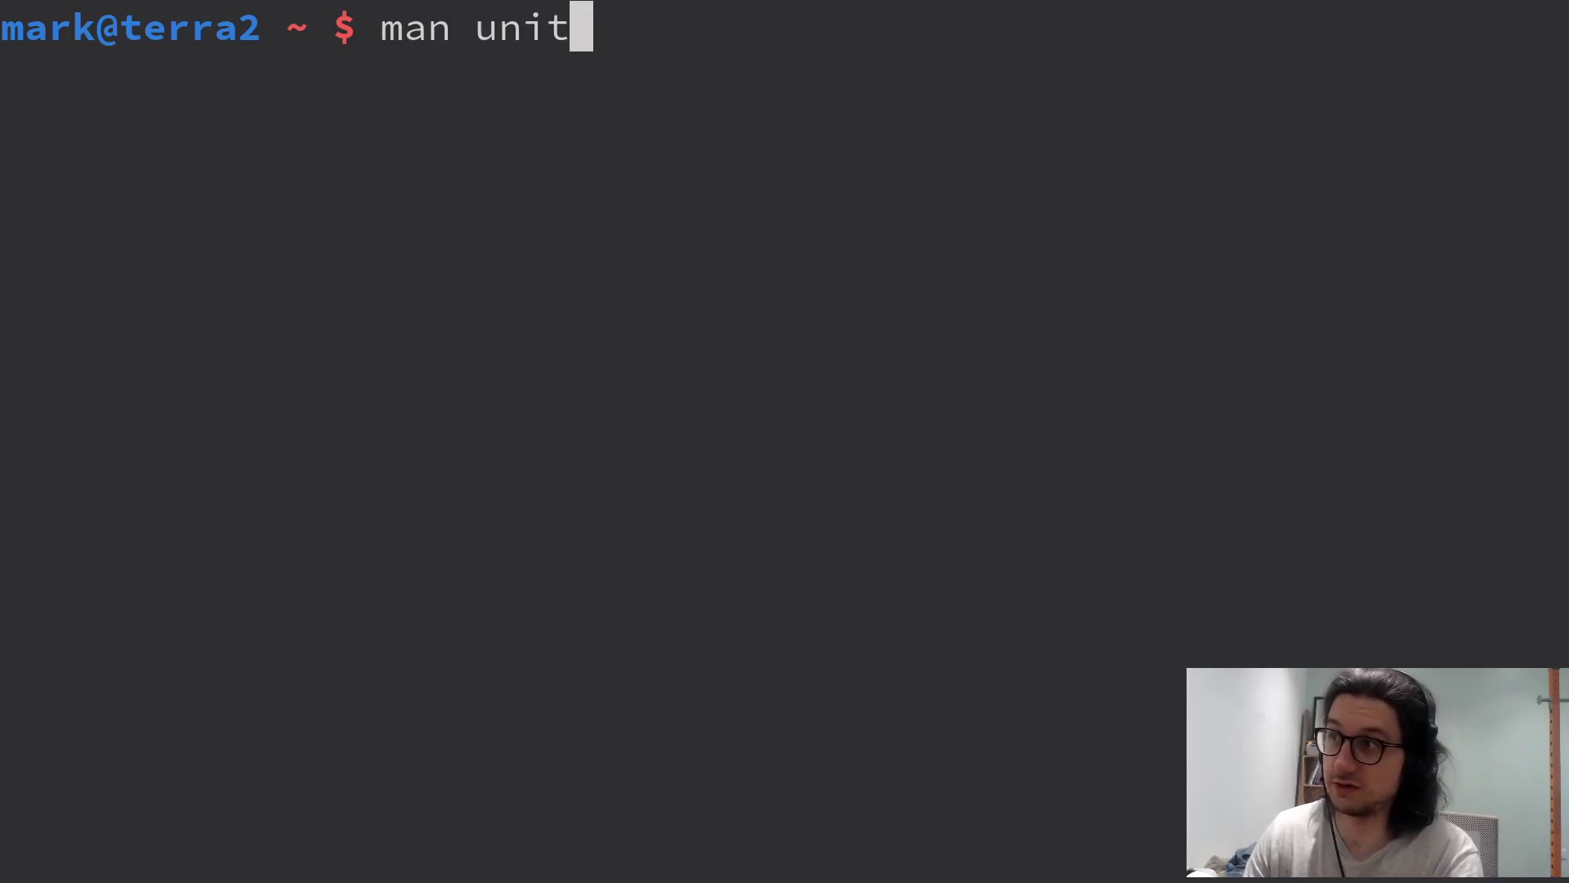
type("s")
Jump to the end of man units and copy the /usr/share/units/definitions.units path
key("Return")
key("shift+g")
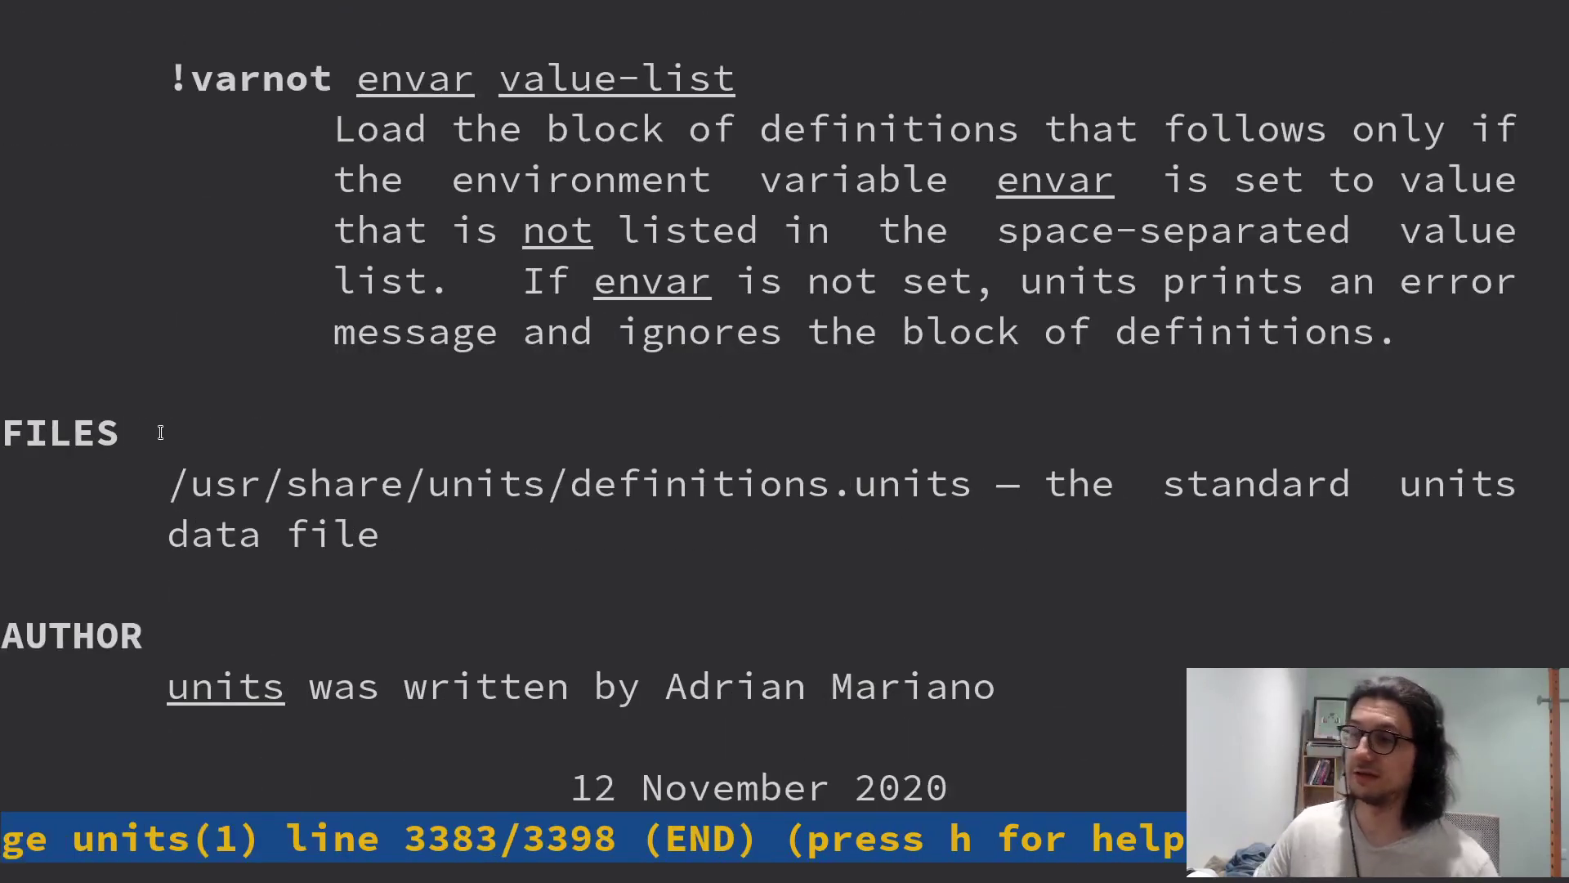
left_click_drag(167, 483, 1027, 483)
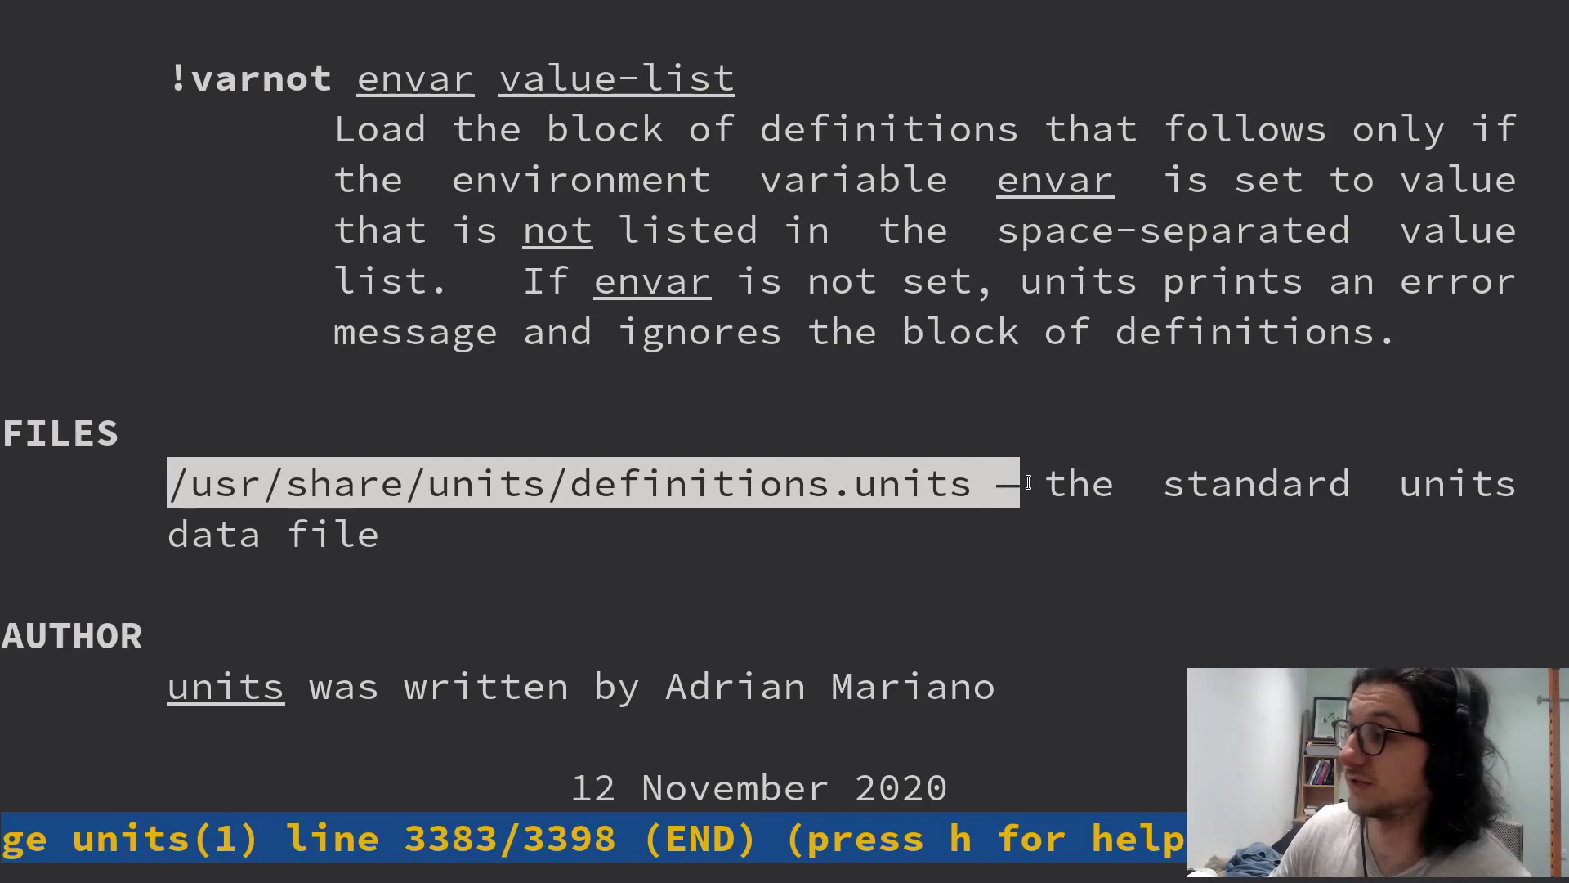
left_click(116, 500)
left_click_drag(169, 485, 968, 493)
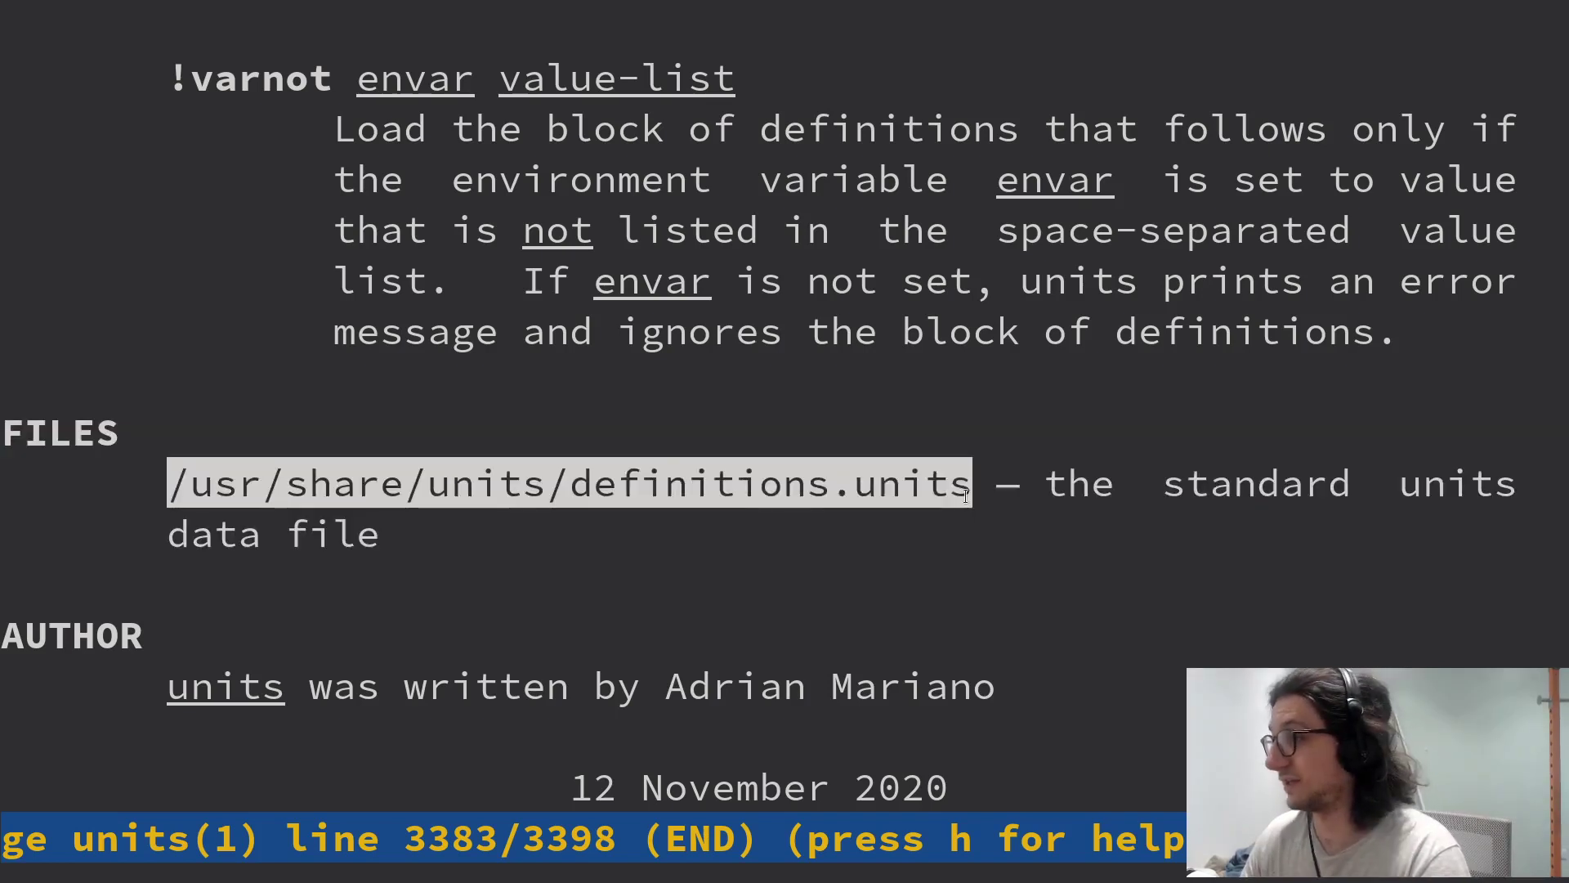
right_click(895, 491)
left_click(911, 505)
type("q")
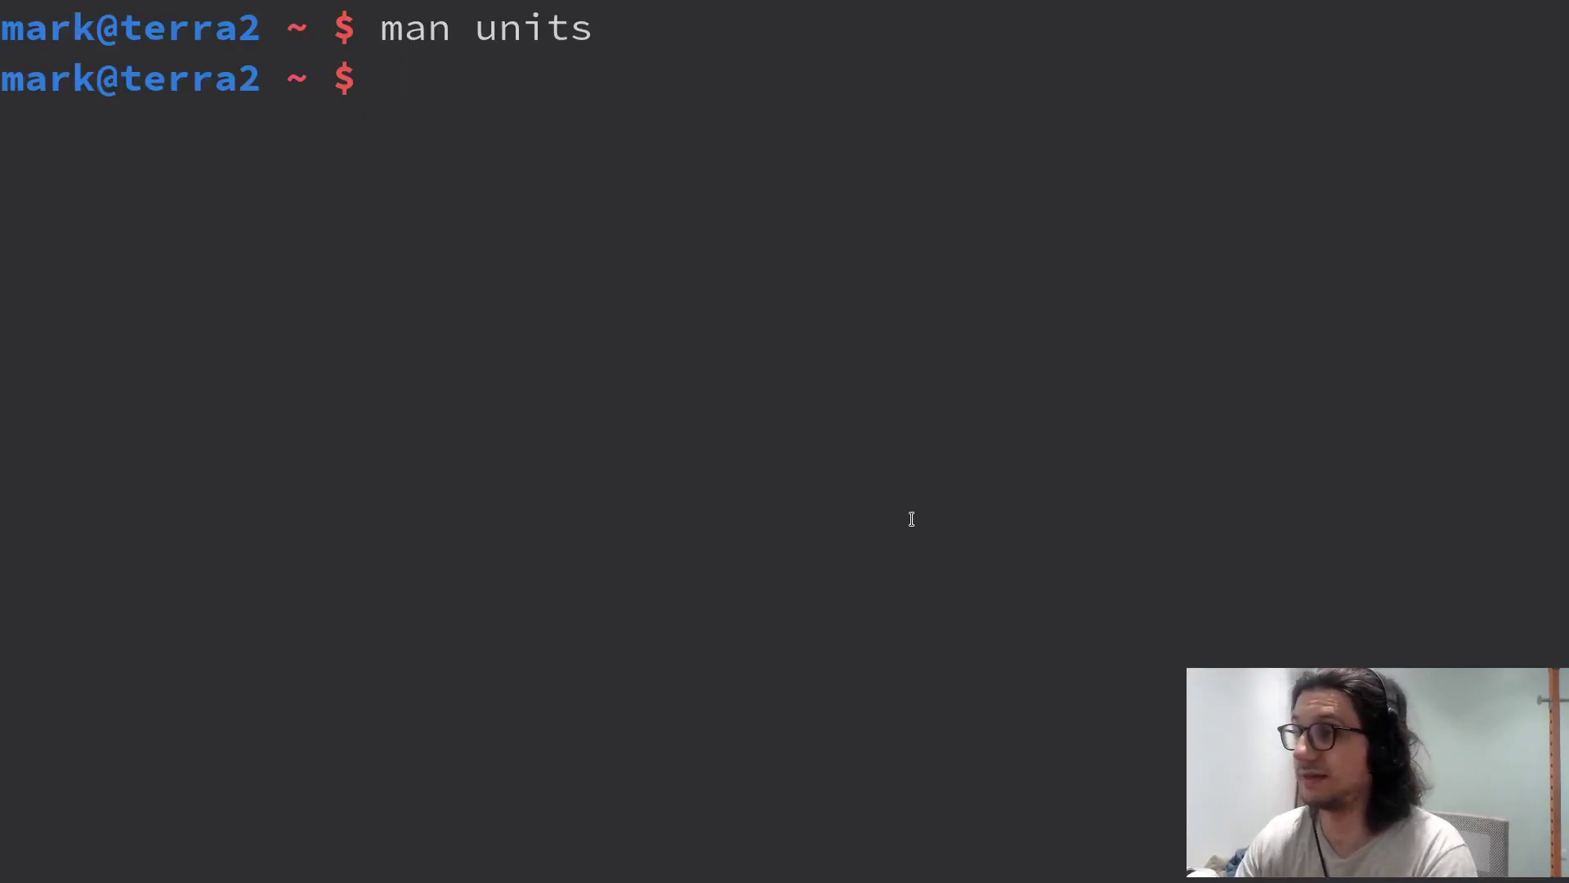
type("vim")
Open definitions.units in vim and zoom out to show more lines
key("ctrl+shift+v")
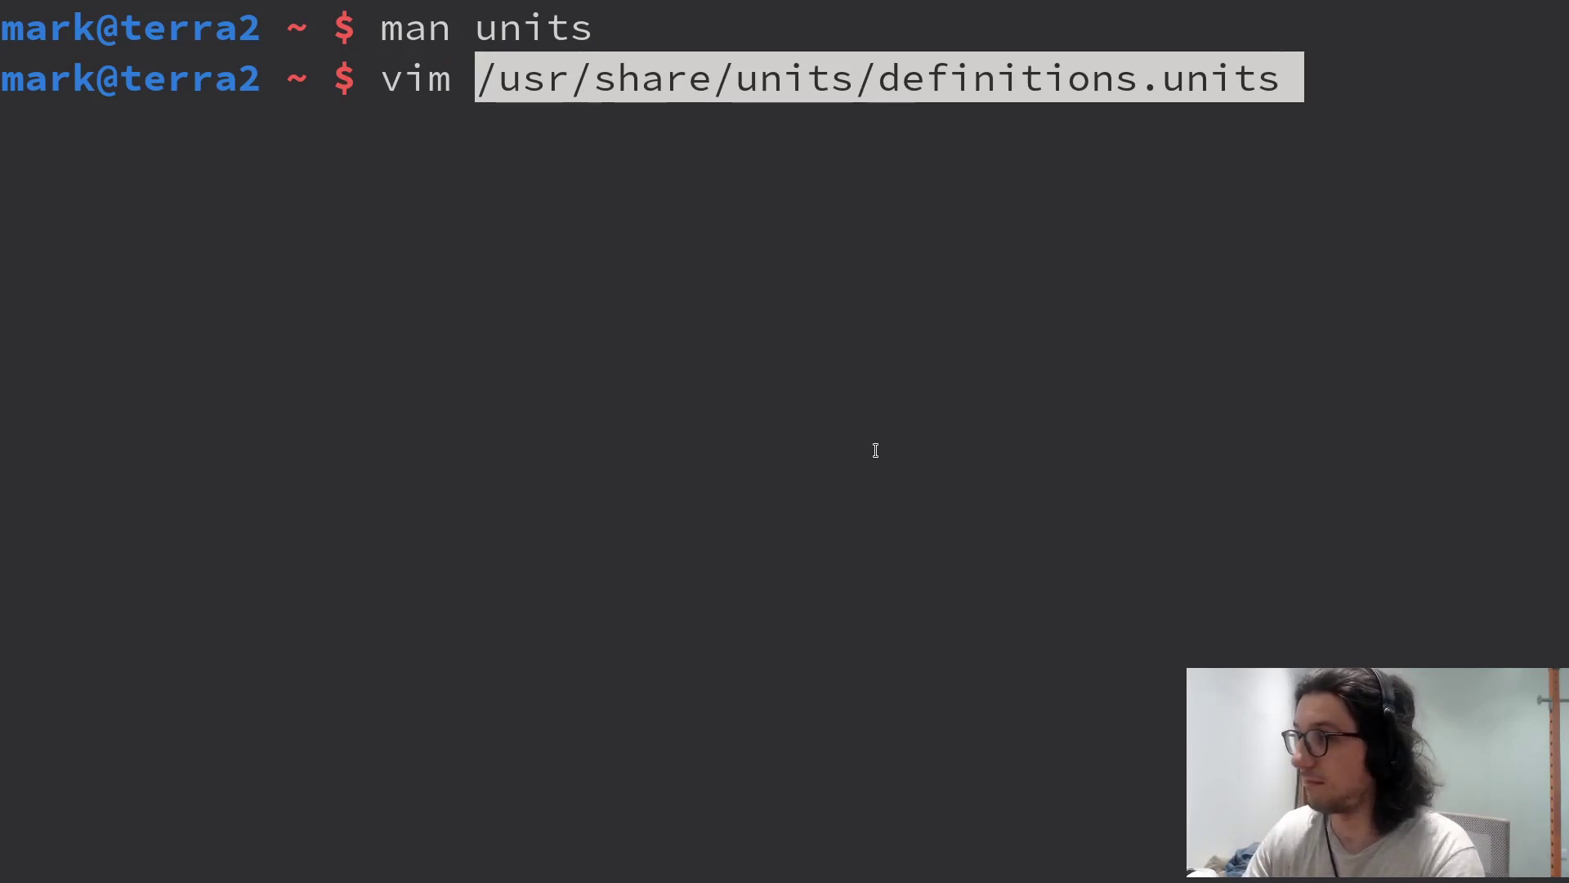
key("Return")
key("ctrl+minus")
key("ctrl+minus")
key("ctrl+minus")
key("ctrl+minus")
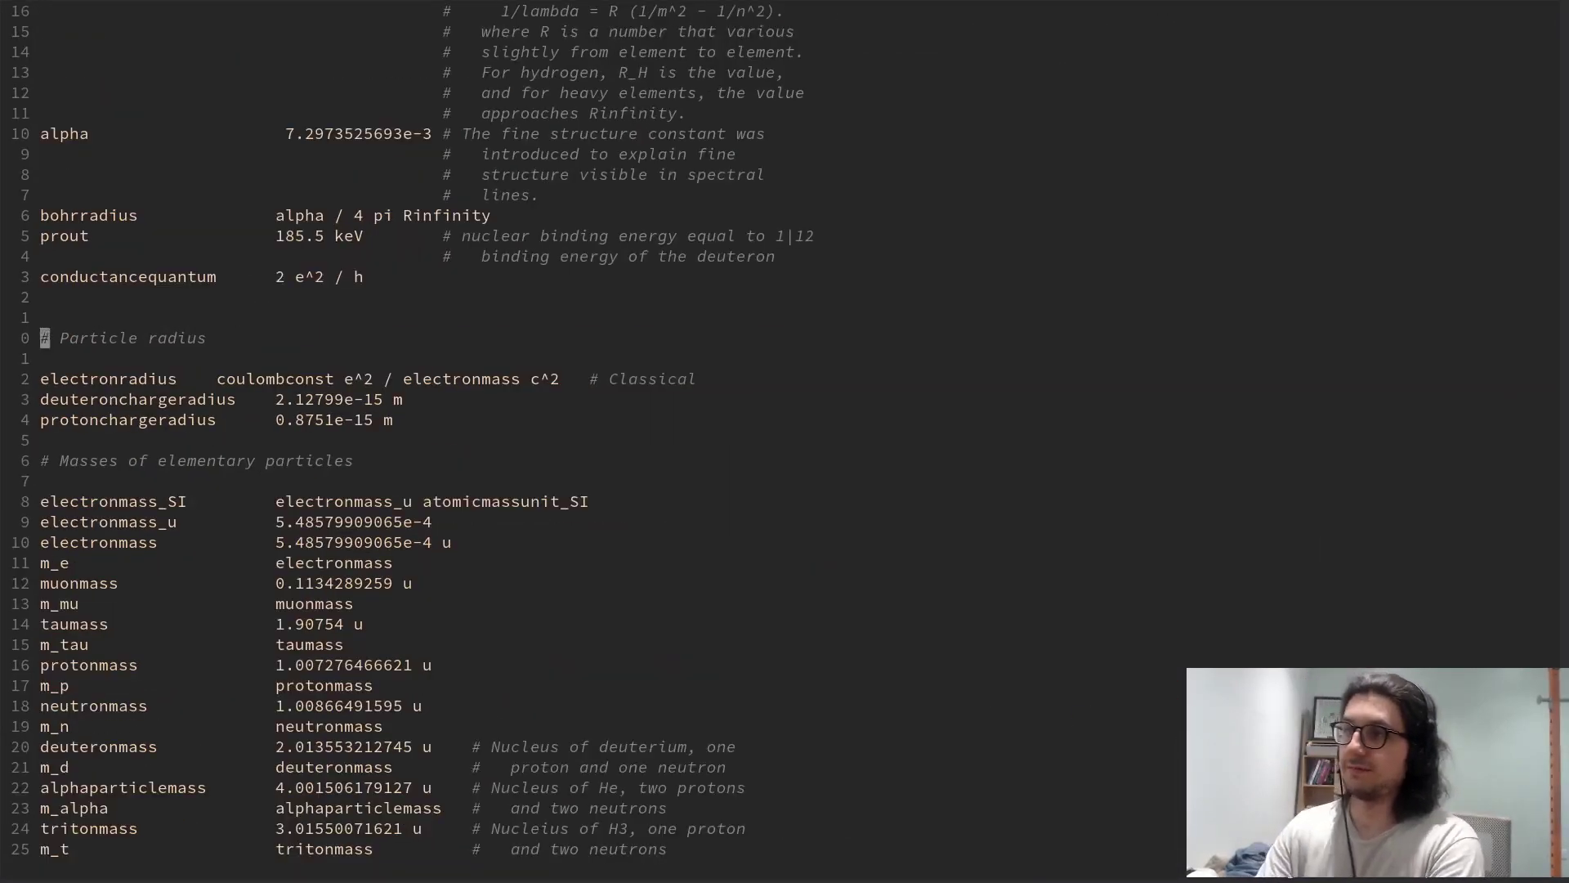
Scroll from the top of the file header down to the SI base unit definitions
key("g")
key("g")
key("j")
key("j")
key("j")
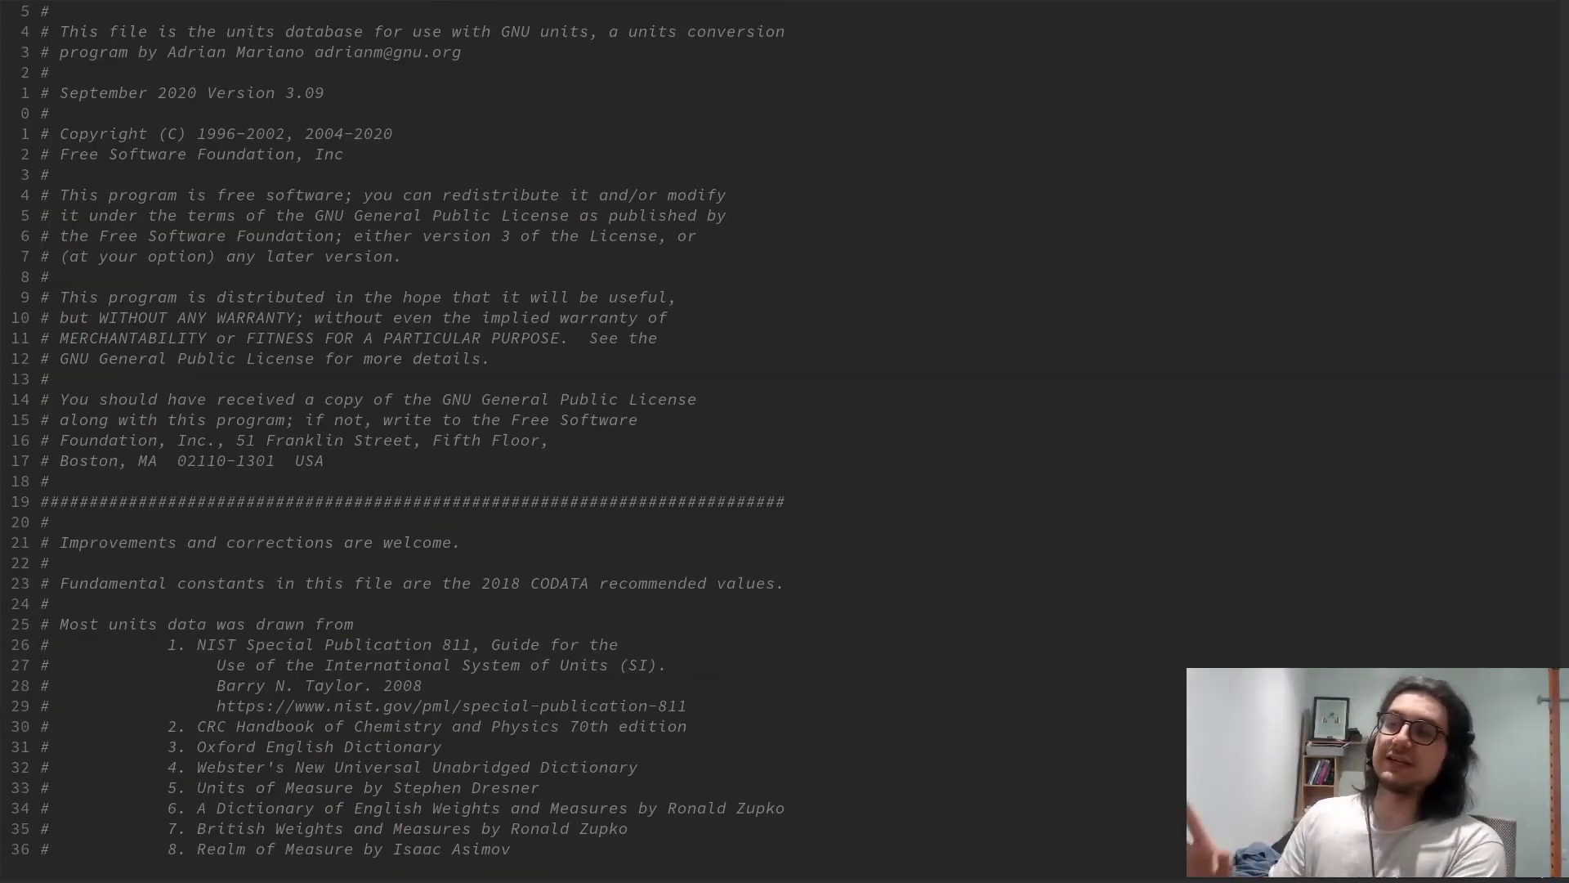
key("ctrl+d")
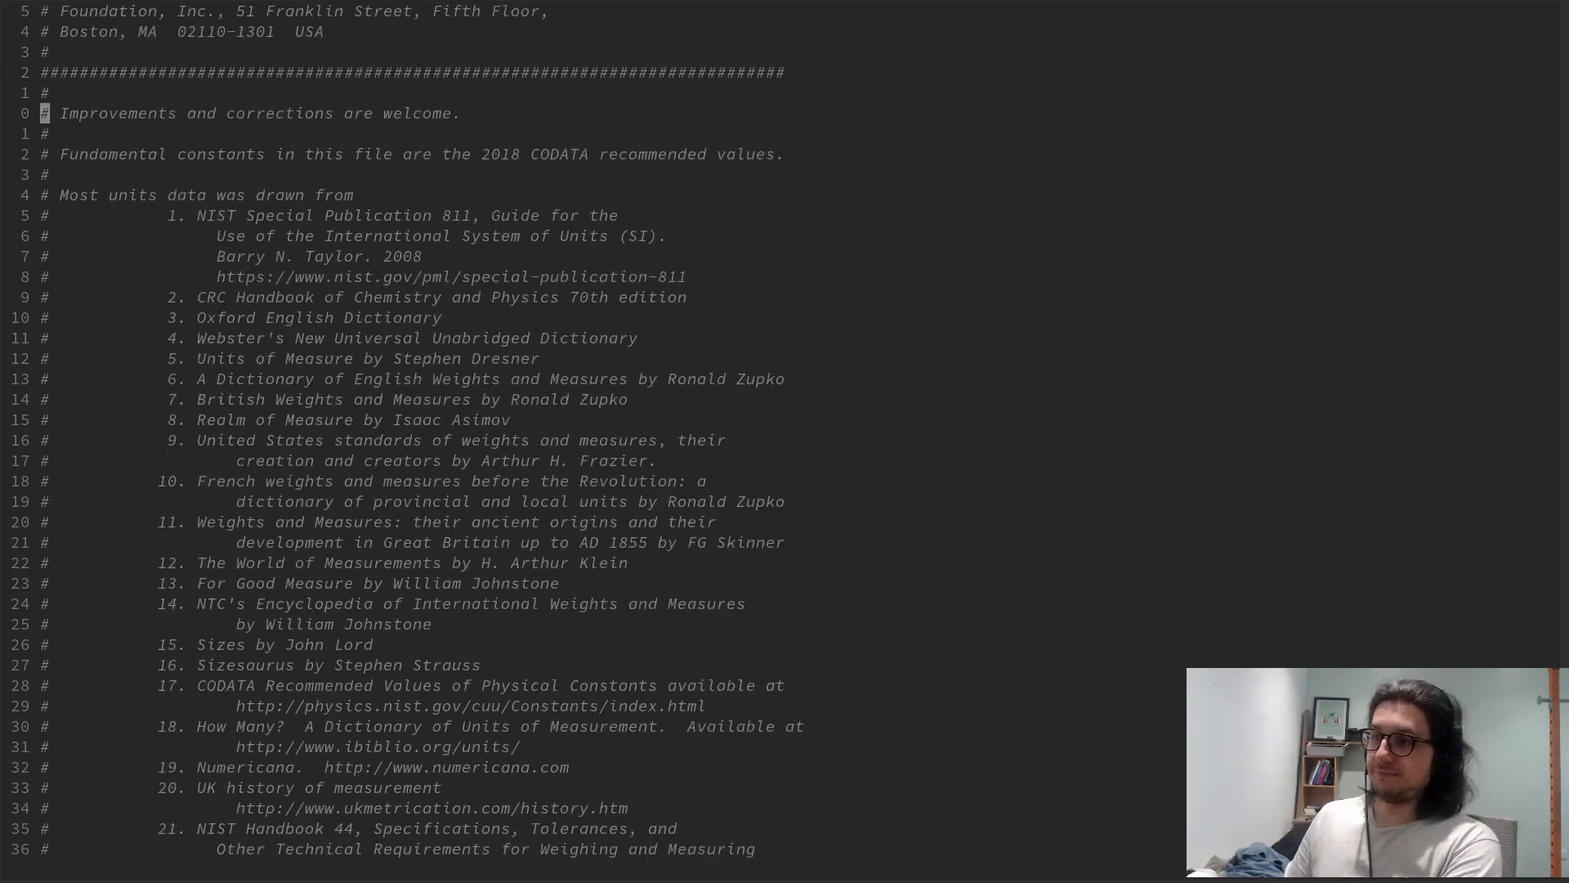
key("ctrl+d")
key("ctrl+d")
left_click_drag(43, 114, 570, 384)
key("y")
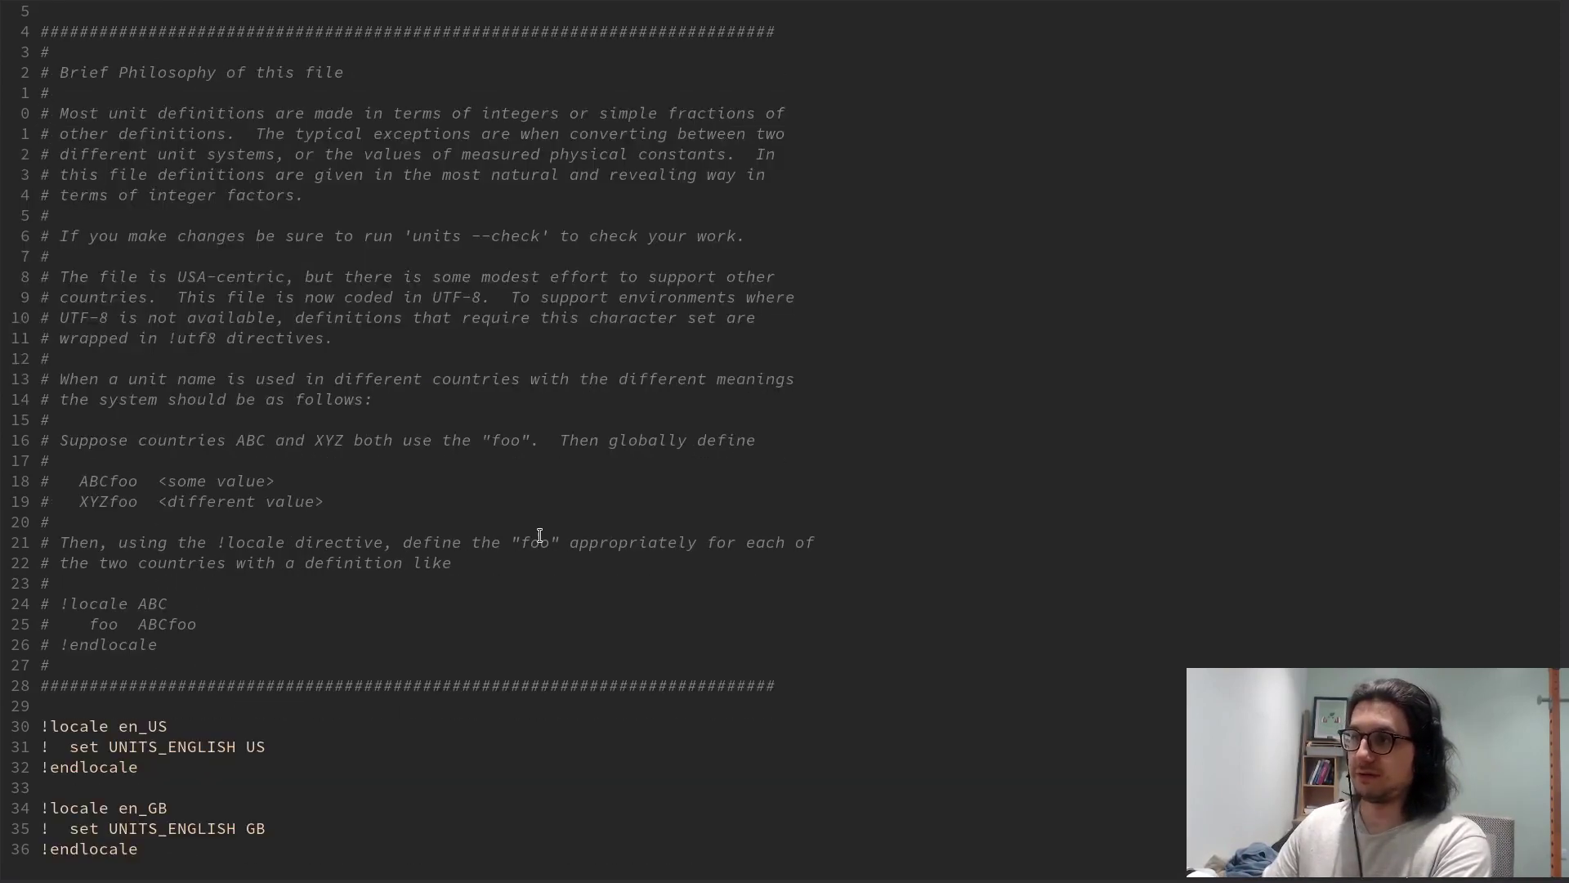
key("ctrl+d")
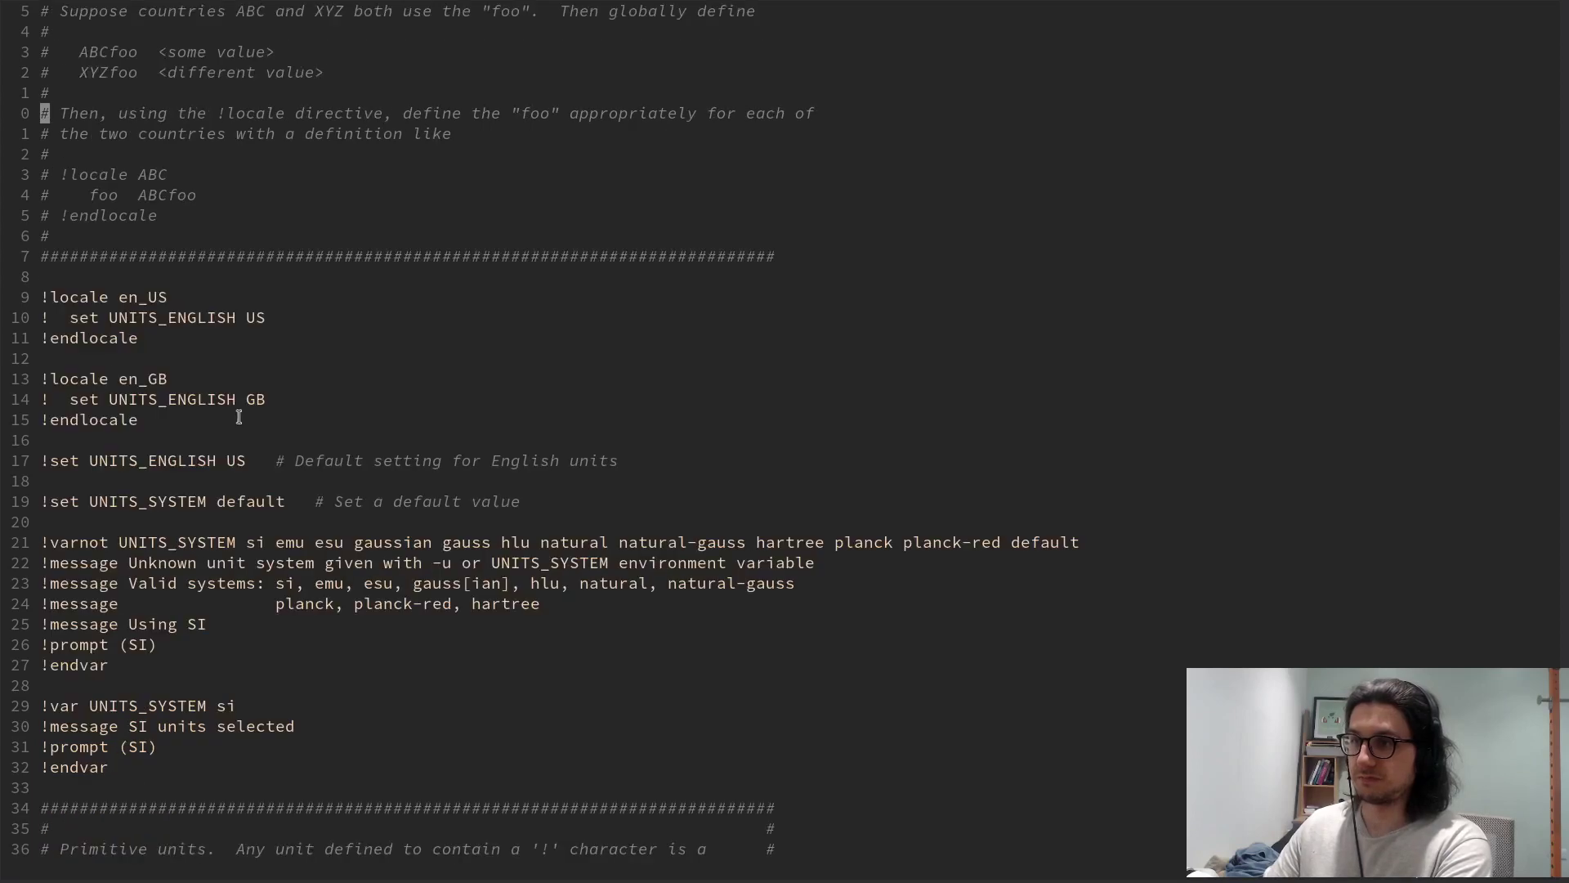
key("ctrl+d")
key("ctrl+d")
key("ctrl+d")
key("ctrl+d")
key("ctrl+d")
key("ctrl+d")
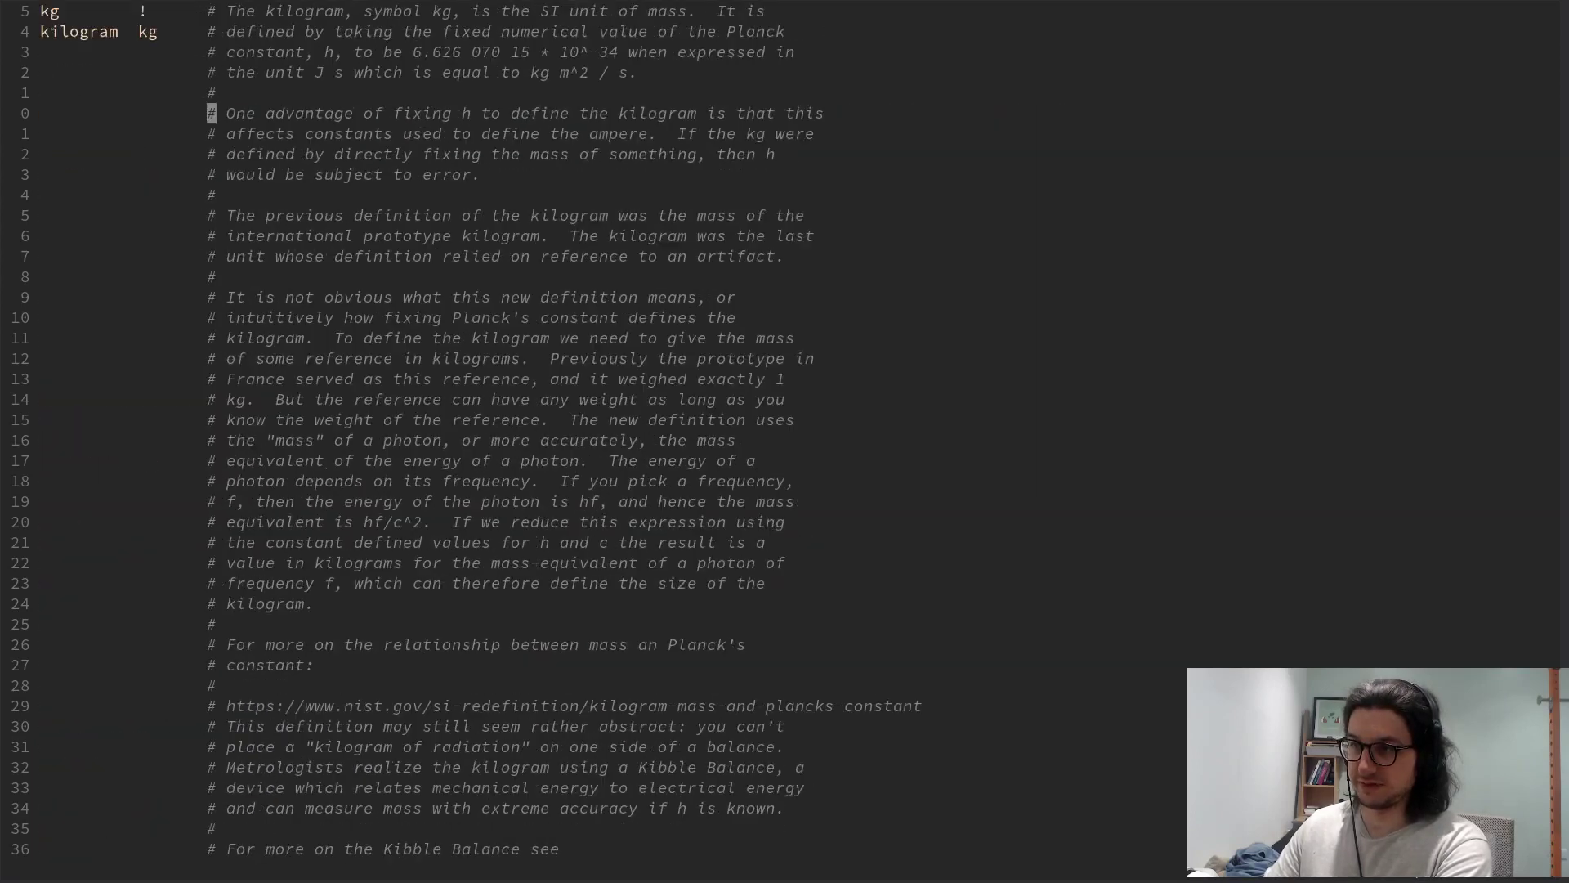
key("ctrl+d")
key("ctrl+d")
key("ctrl+d")
key("ctrl+d")
key("ctrl+d")
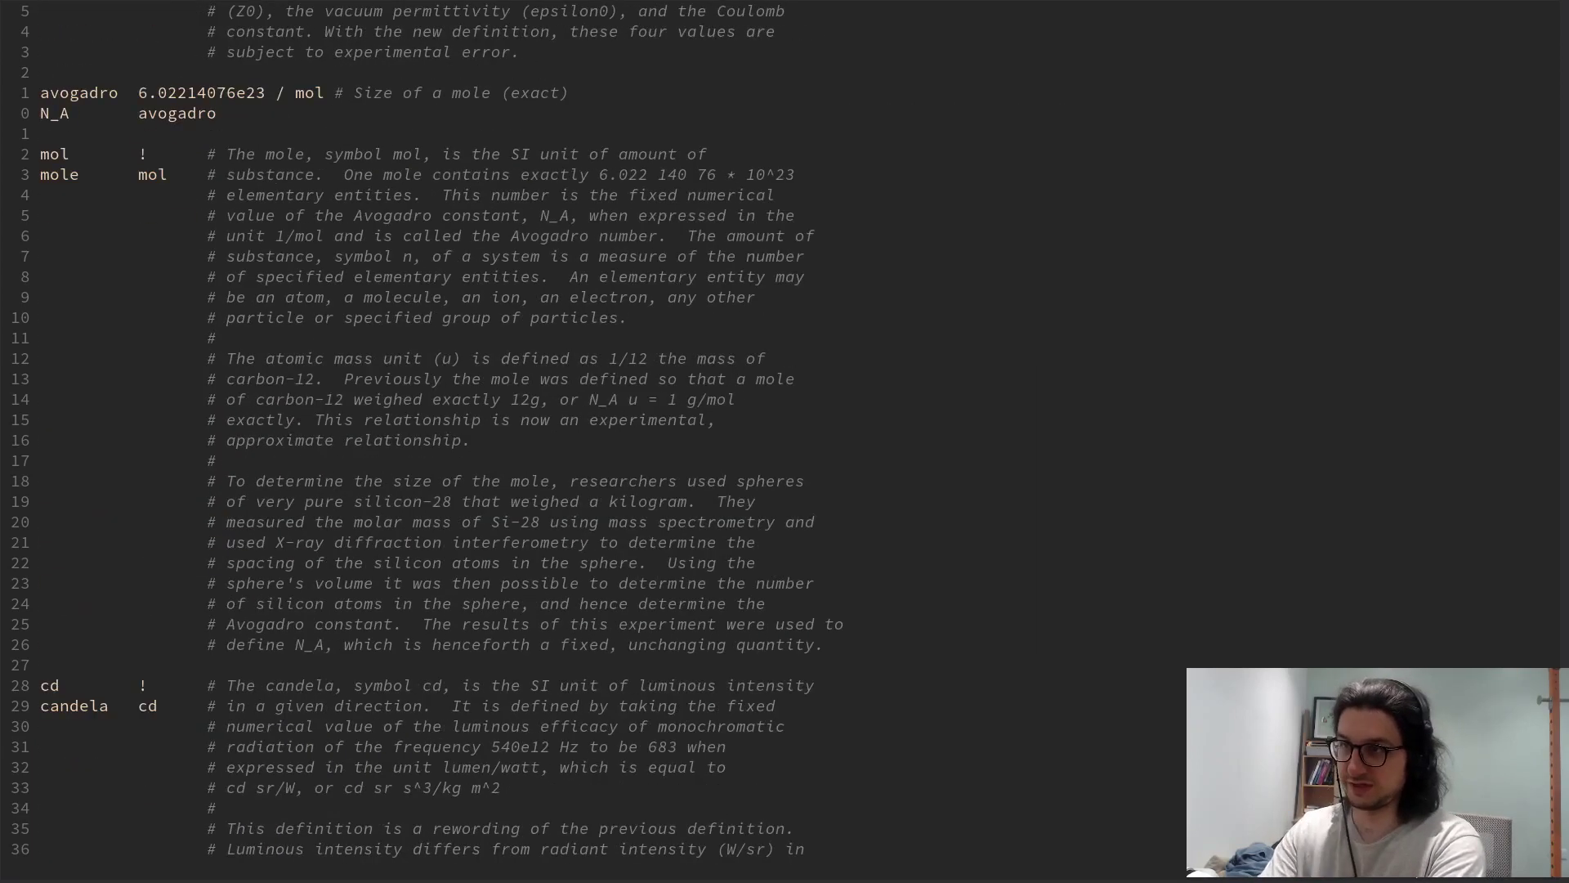
type("/mile")
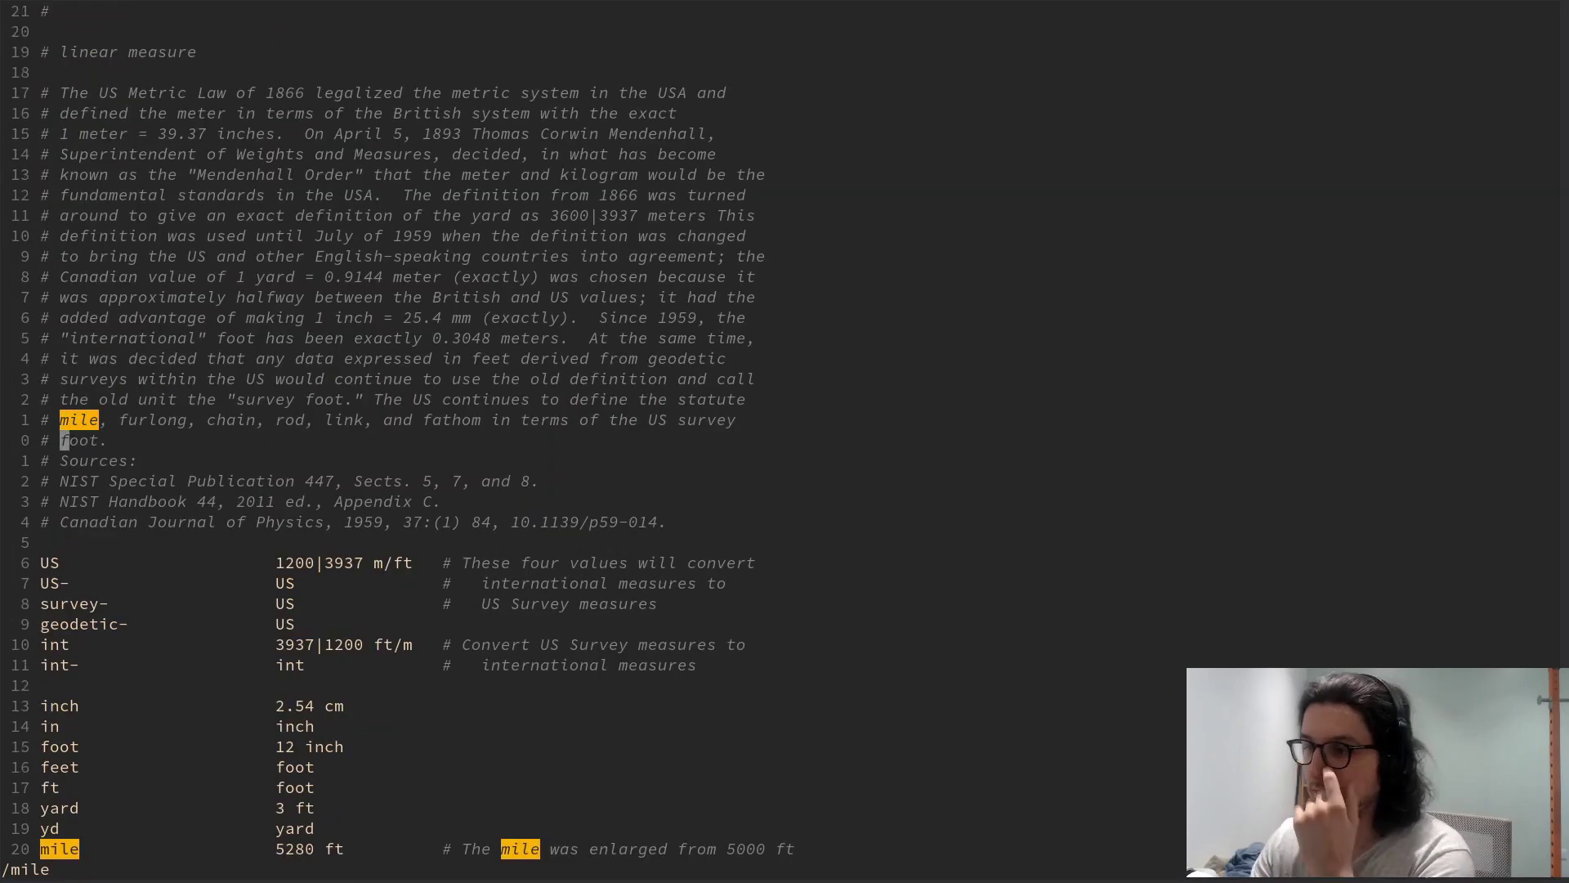
Search for 'mile' to reach the linear measure section showing mile as 5280 ft
key("Return")
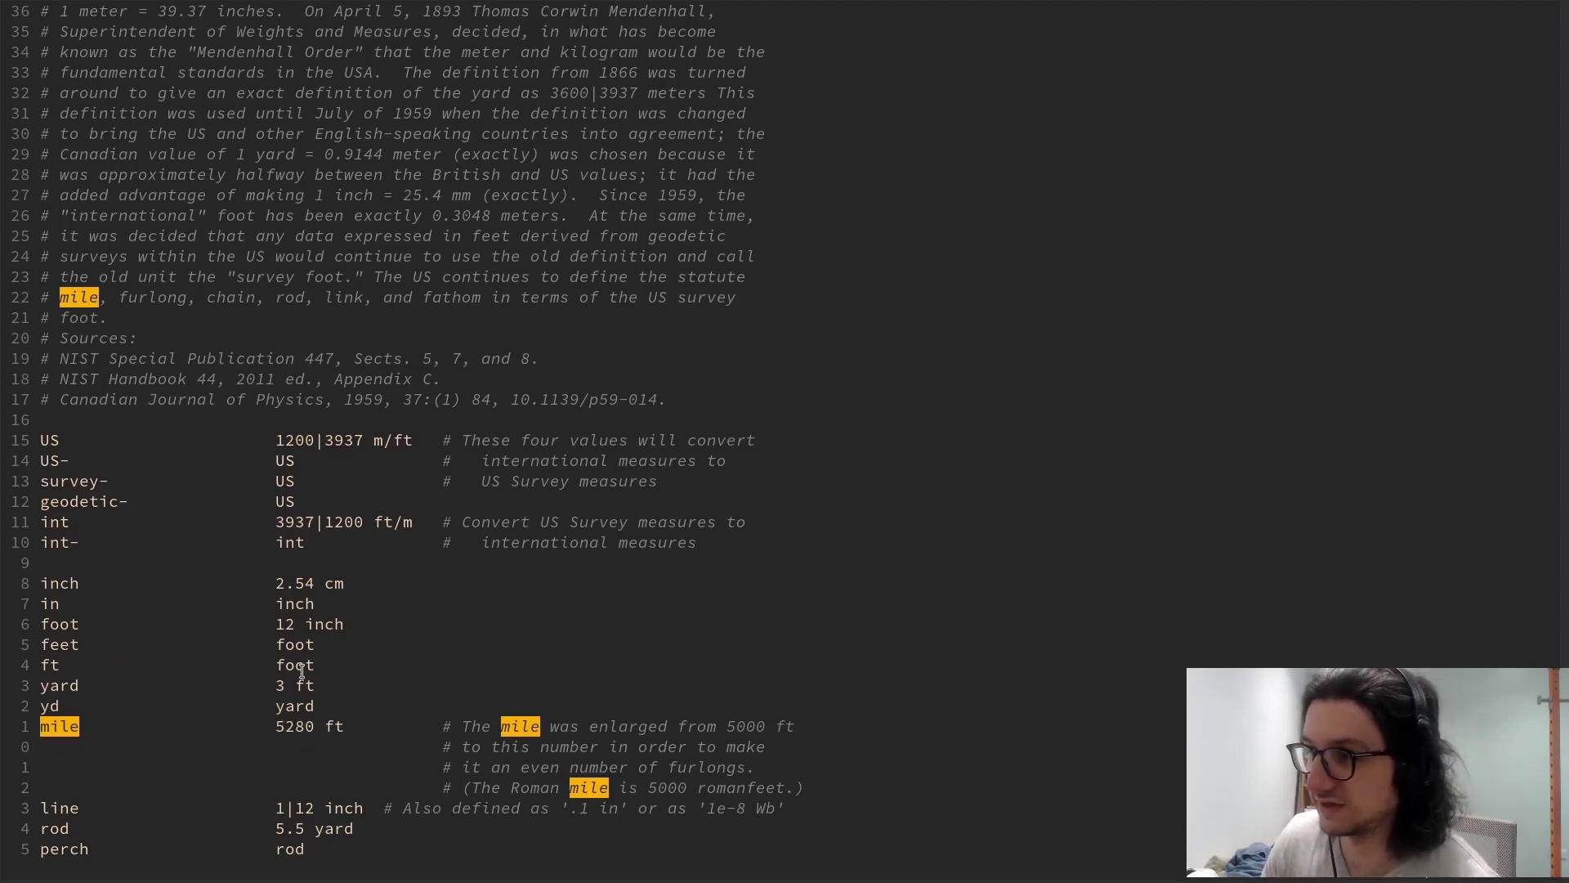
left_click_drag(147, 647, 369, 679)
left_click(369, 680)
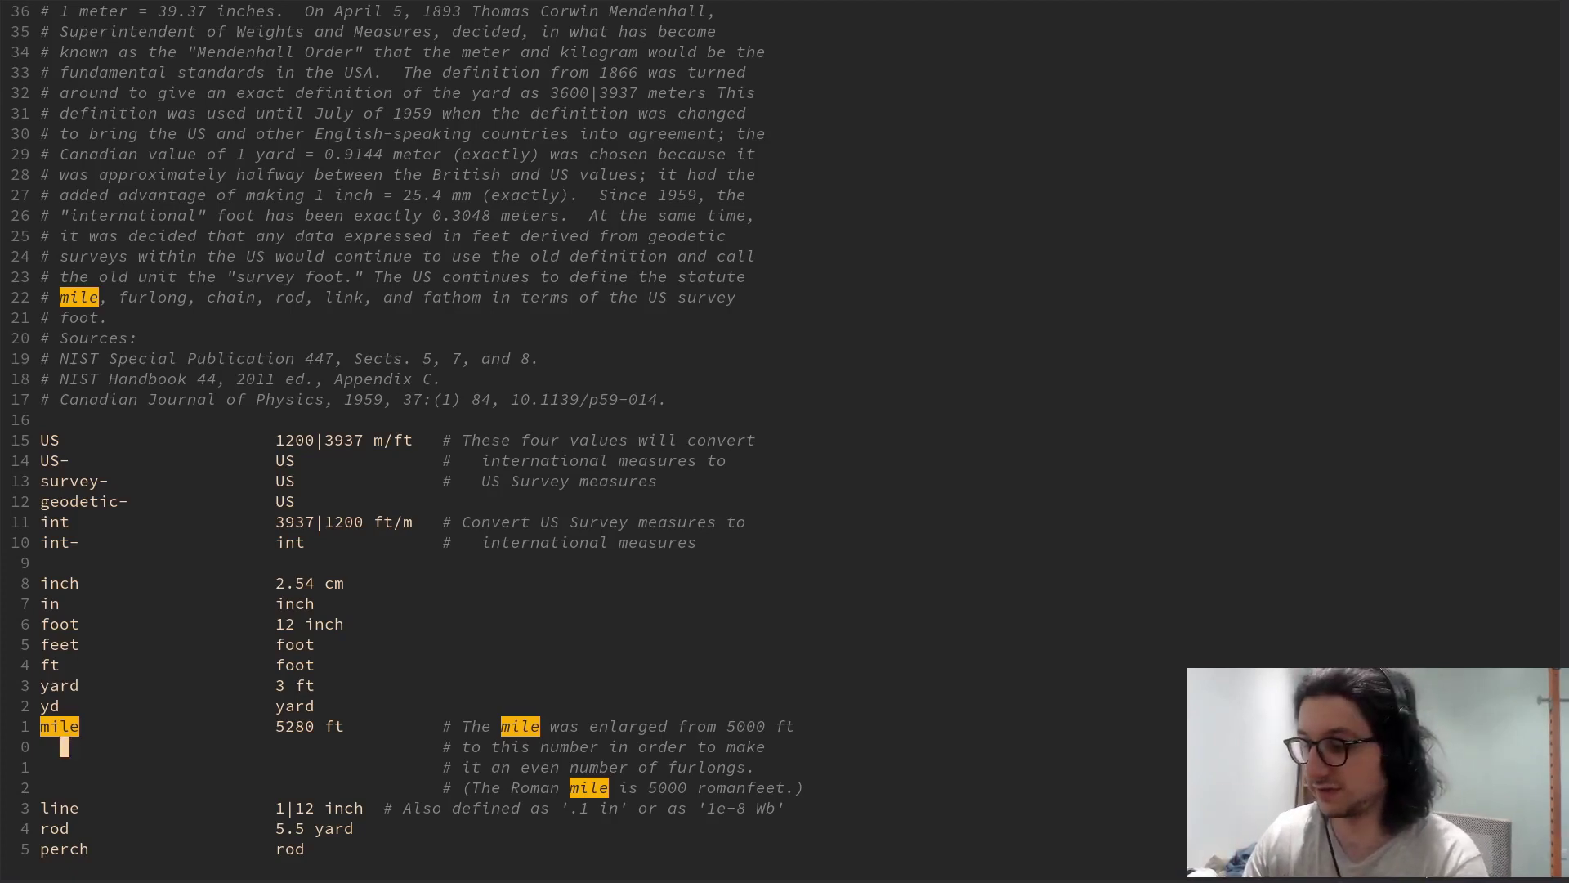
Enlarge the text, step through the hogshead search matches, then clear the highlighting
key("ctrl+plus")
type("hogshead")
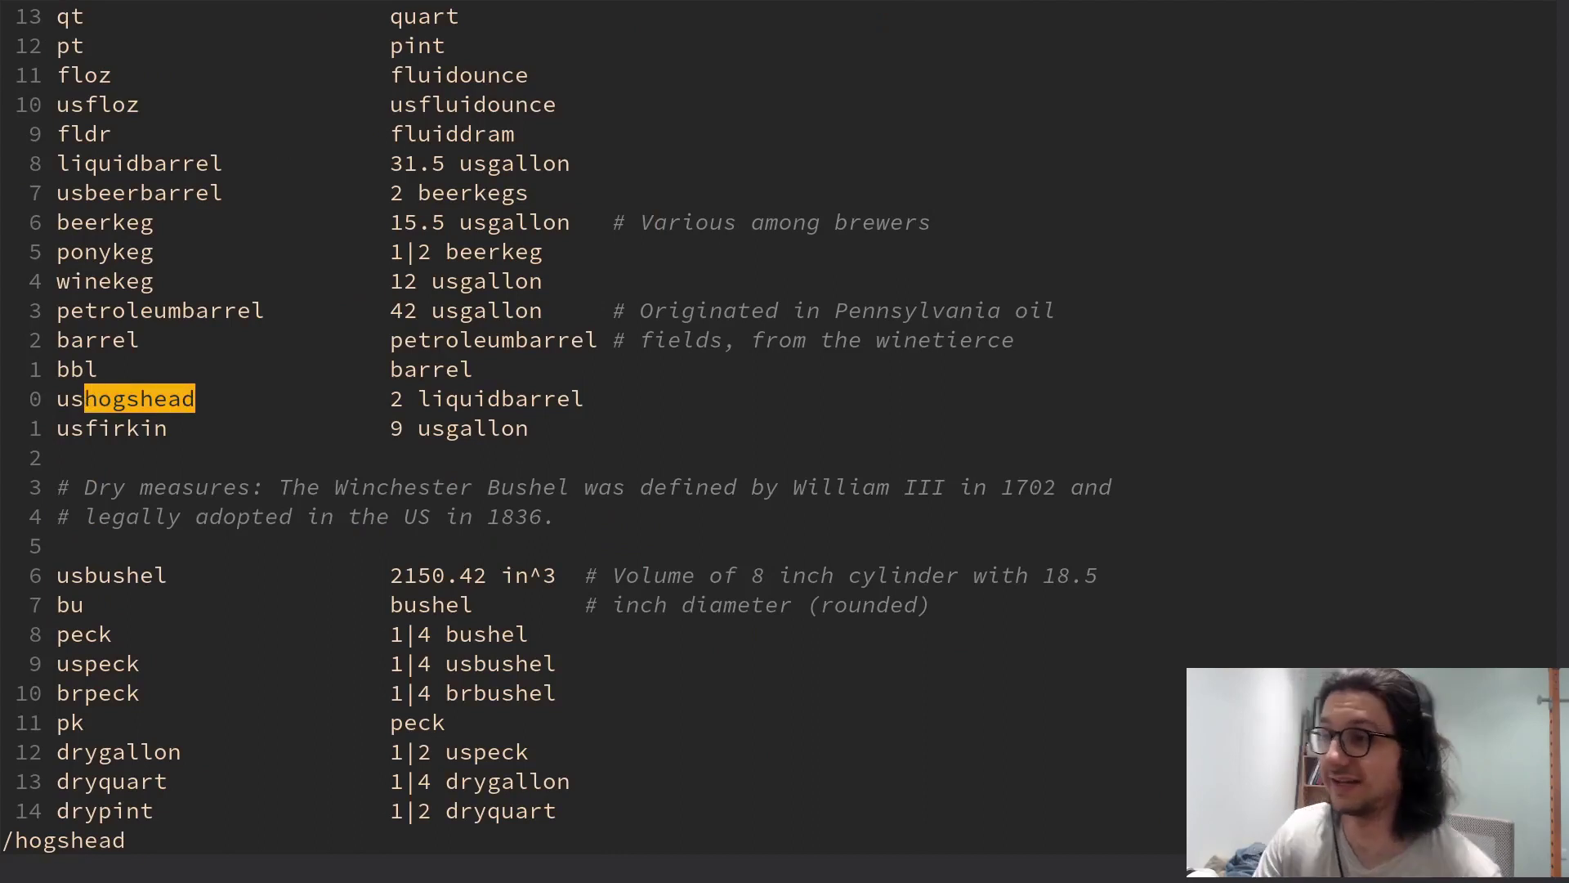
type("n")
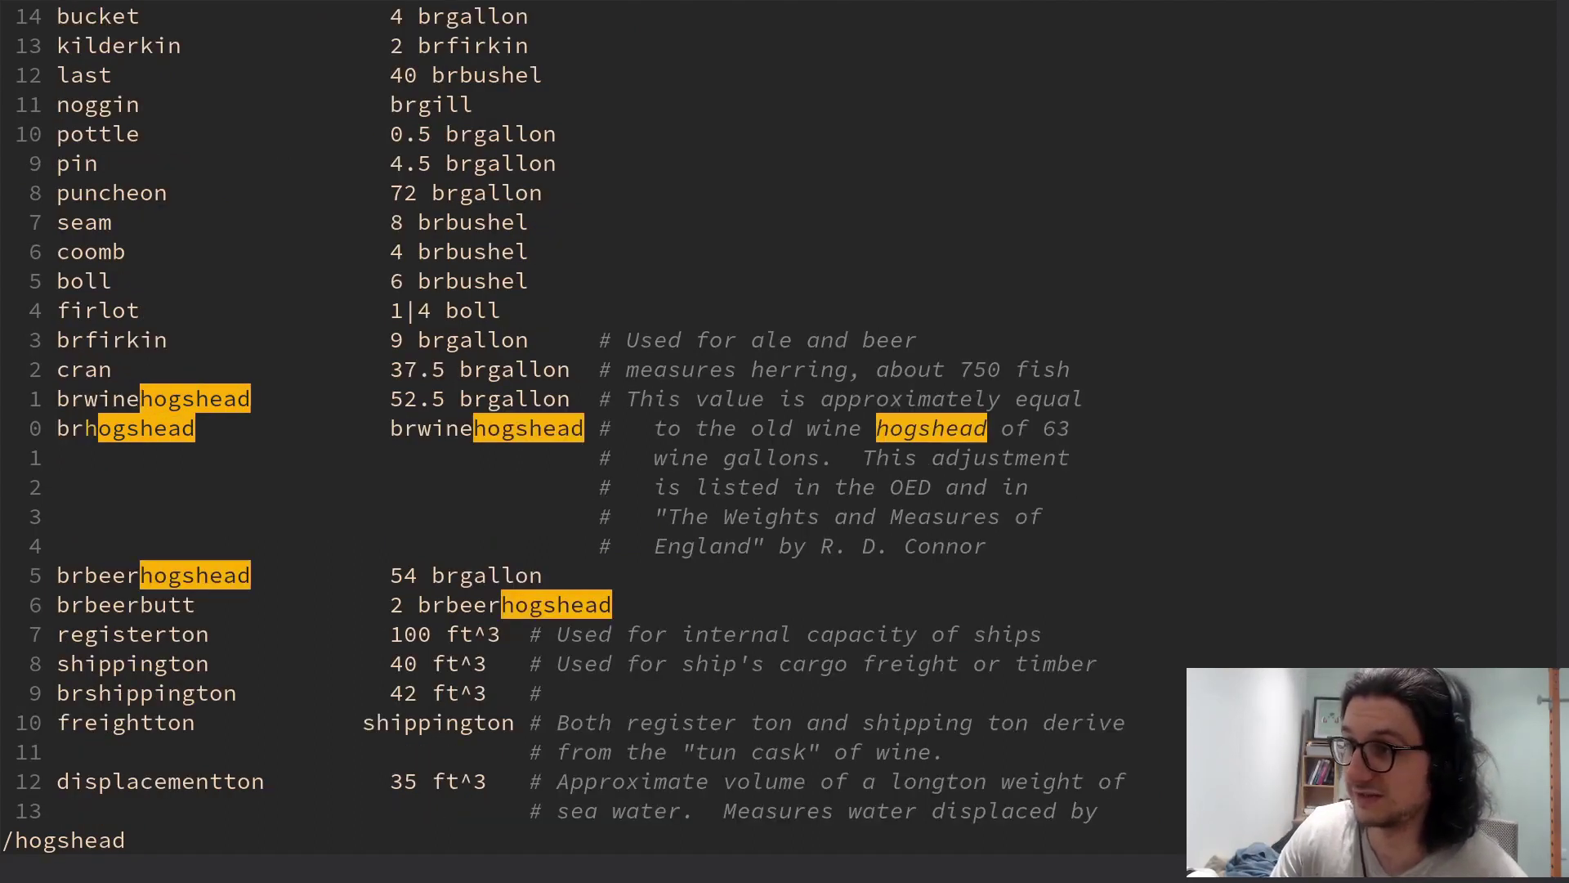
type("nN")
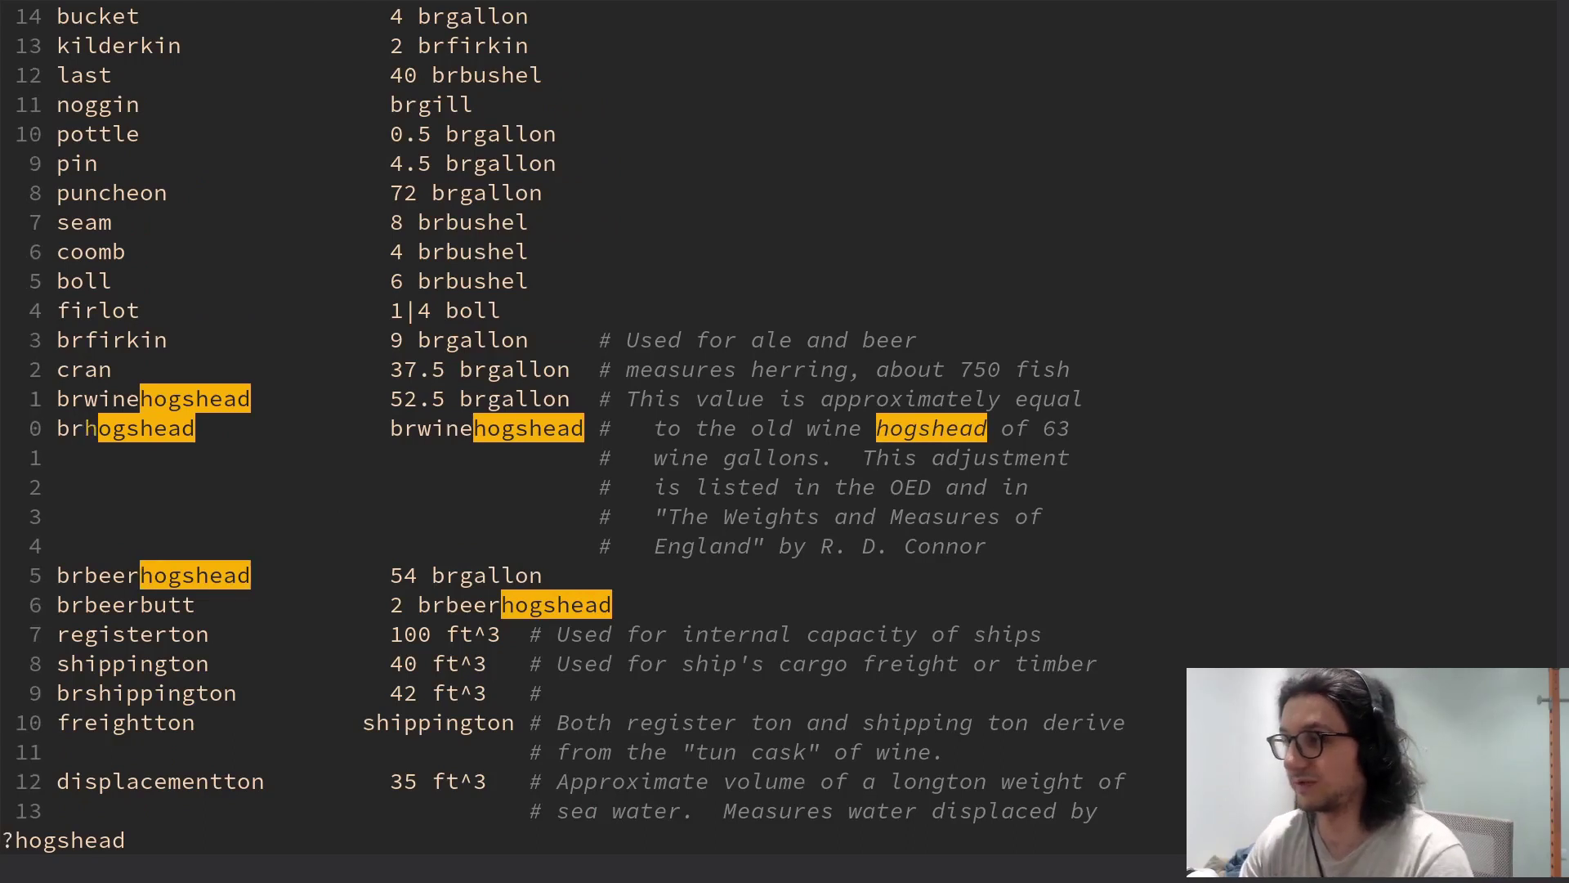
type("NN")
key("g")
key("g")
key("slash")
key("Return")
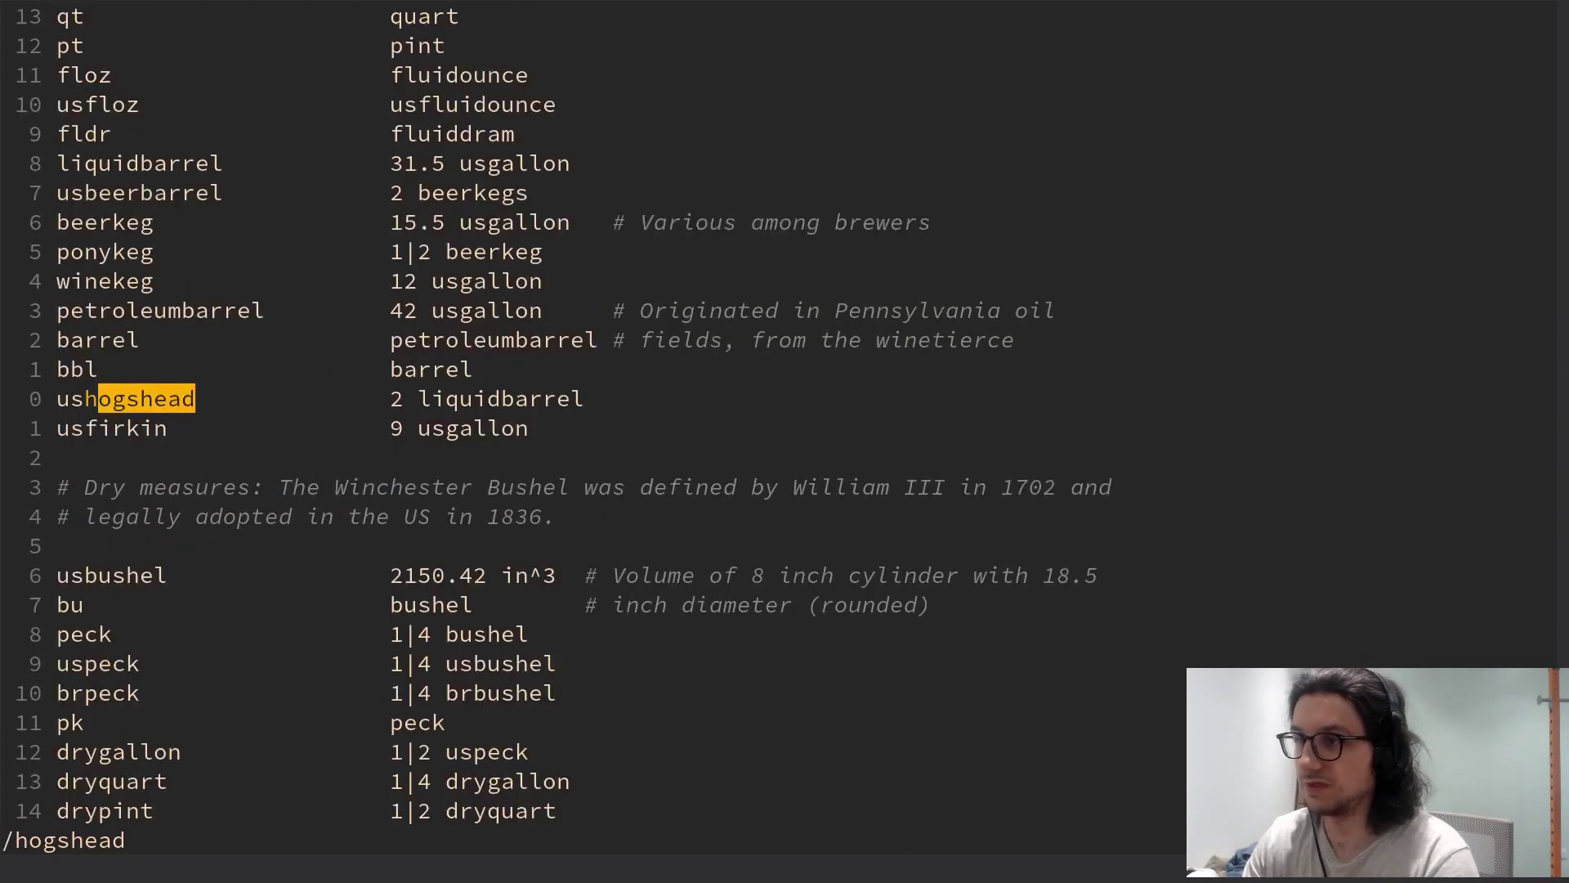
key("n")
key("n")
key("n")
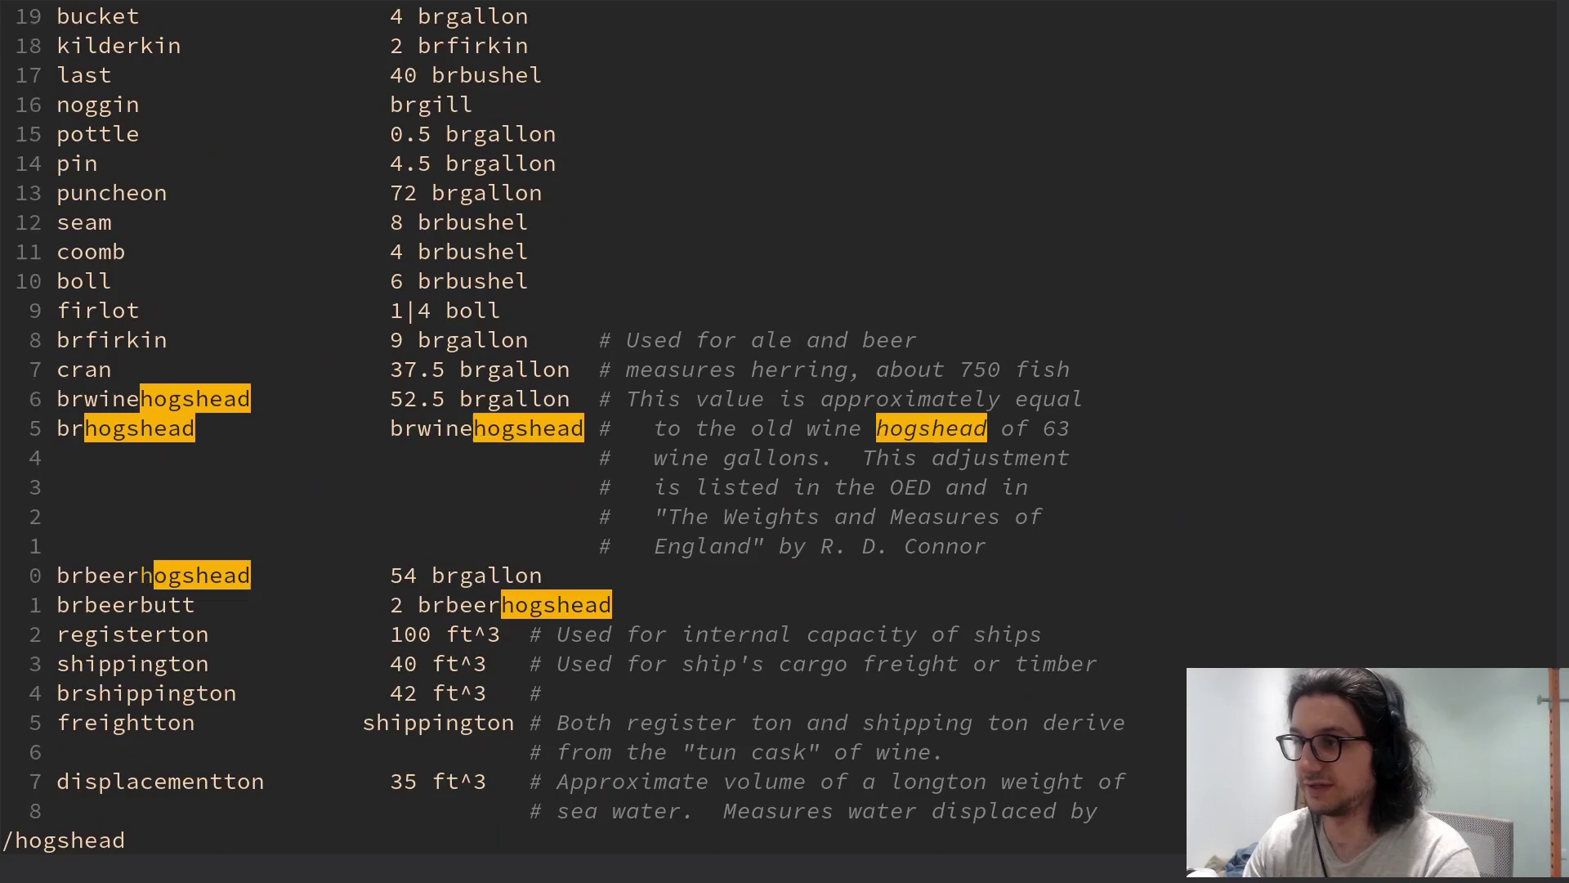
key("N")
key("N")
key("N")
key("N")
key("N")
type("N")
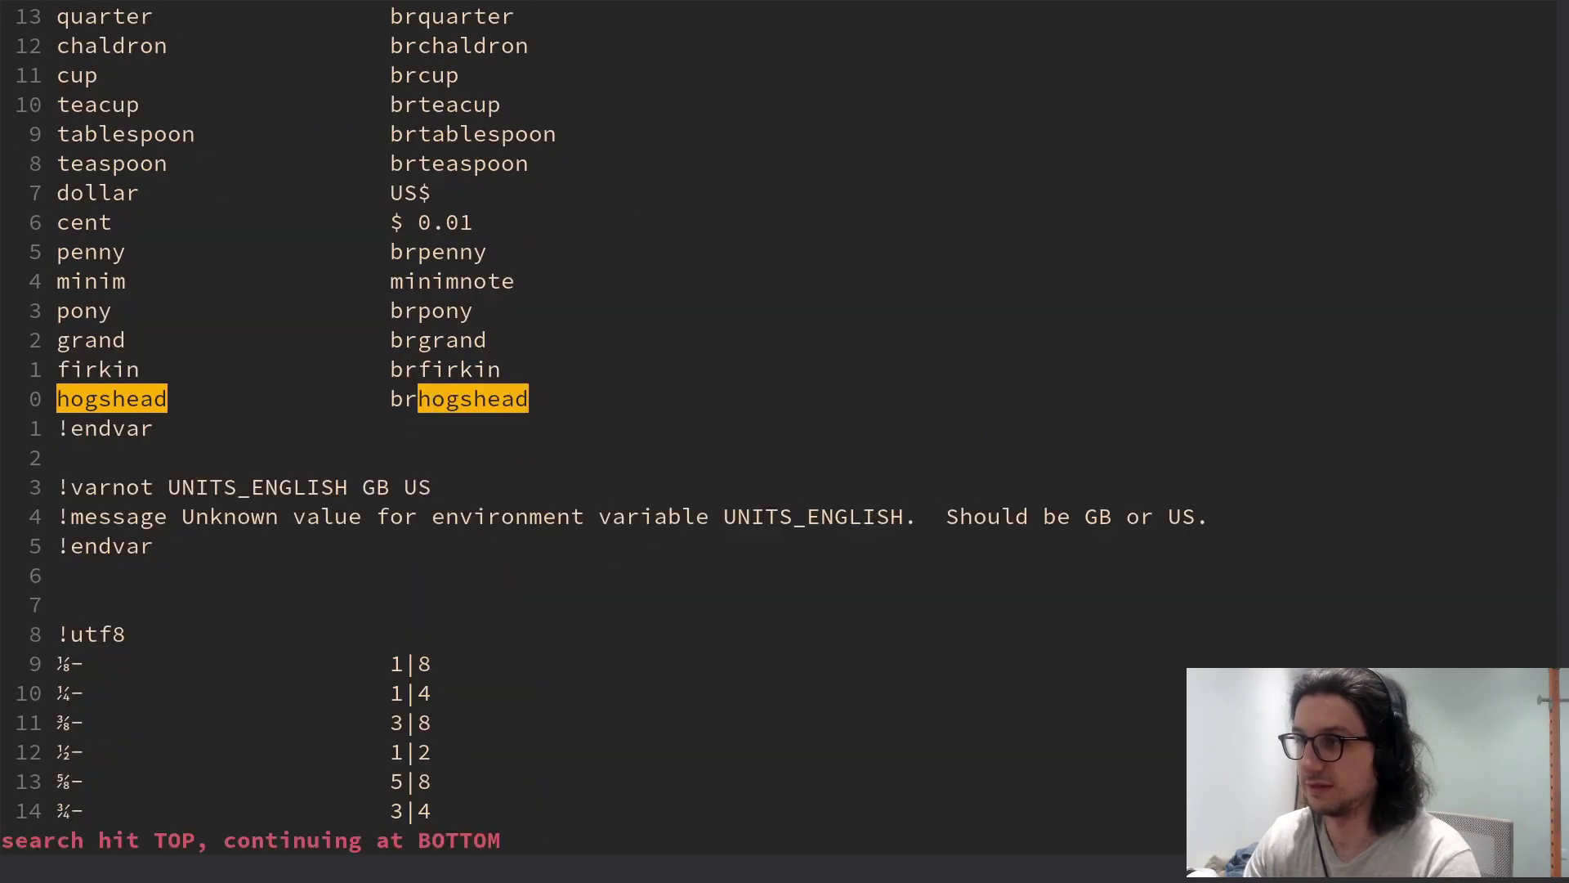
type("k:noh")
key("Return")
key("k")
key("k")
key("k")
key("k")
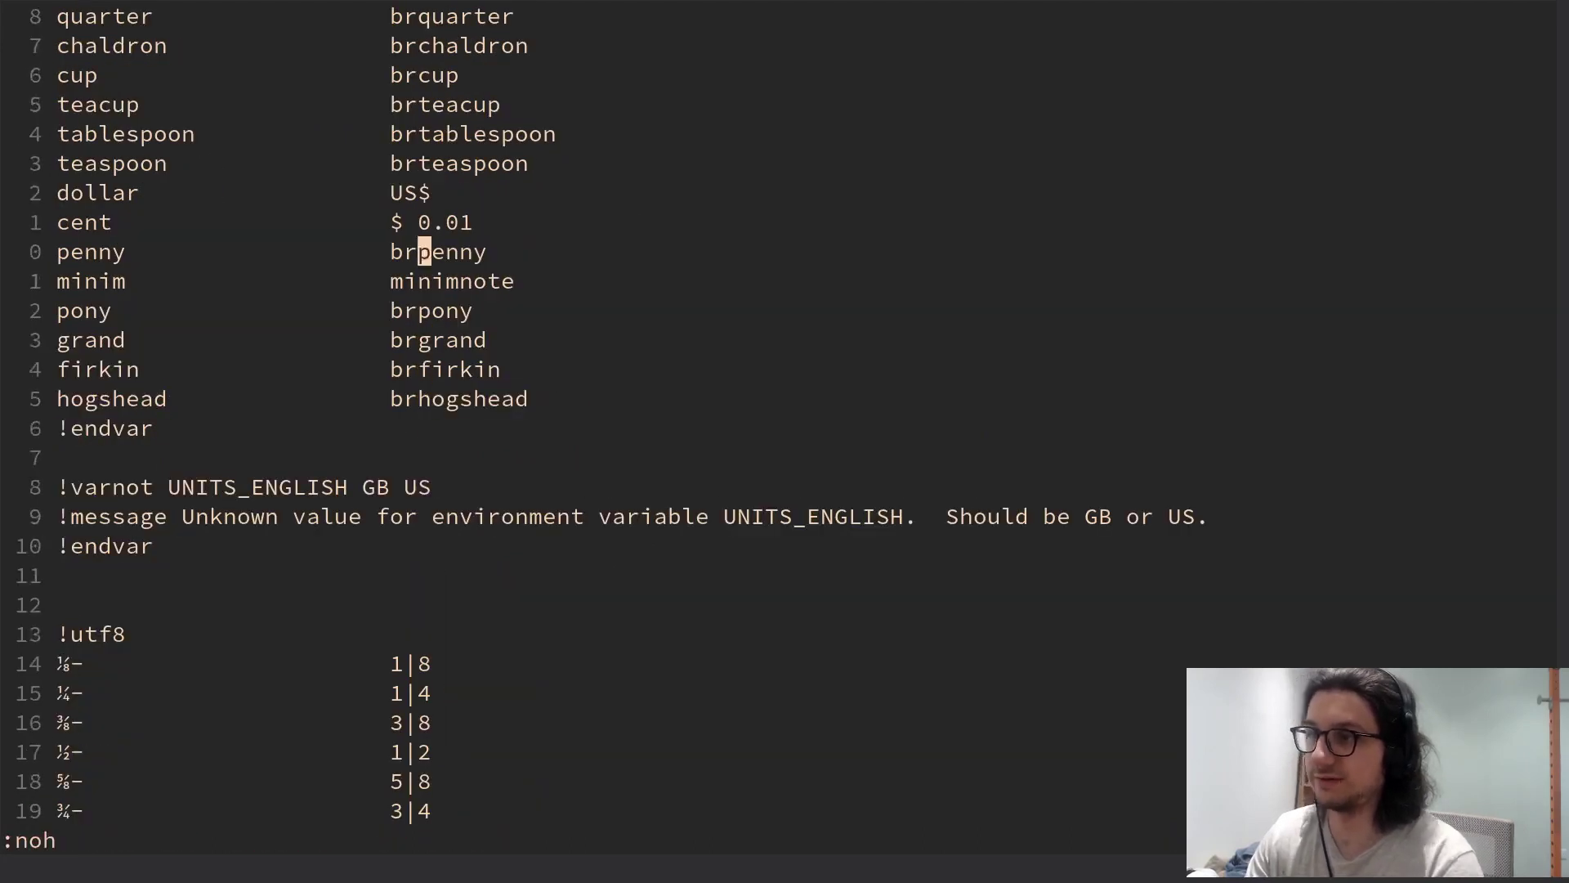
key("k")
key("k")
key("k")
key("k")
key("k")
key("k")
Move through the British block from the brhogshead line to the minimnote and minim entries
key("j")
key("j")
key("j")
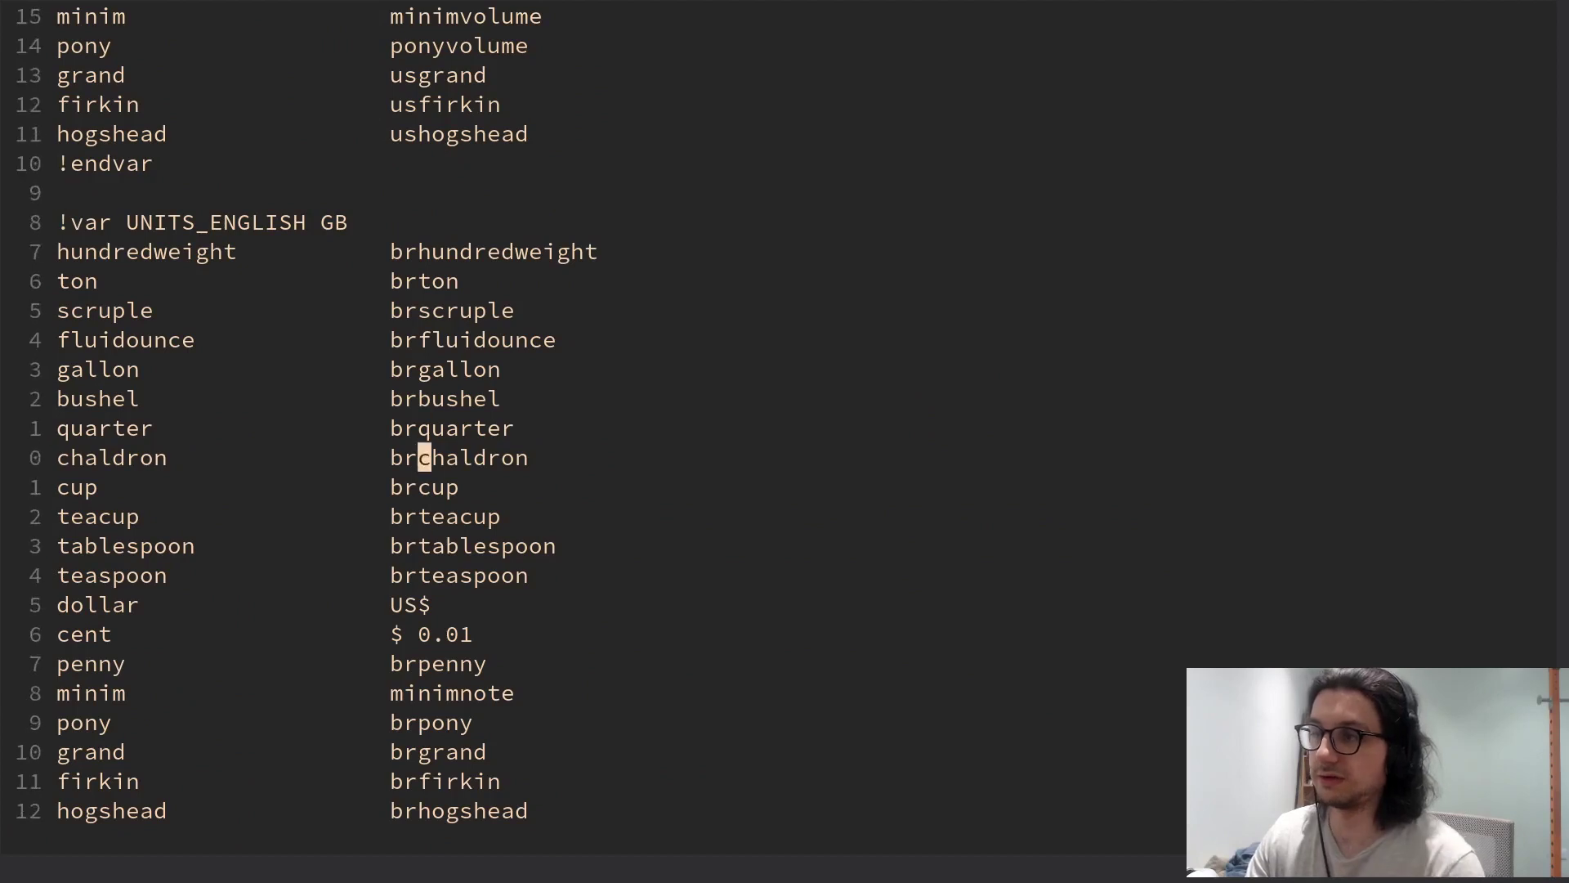
key("j")
key("j")
key("j")
key("j")
key("j")
key("j")
key("j")
key("j")
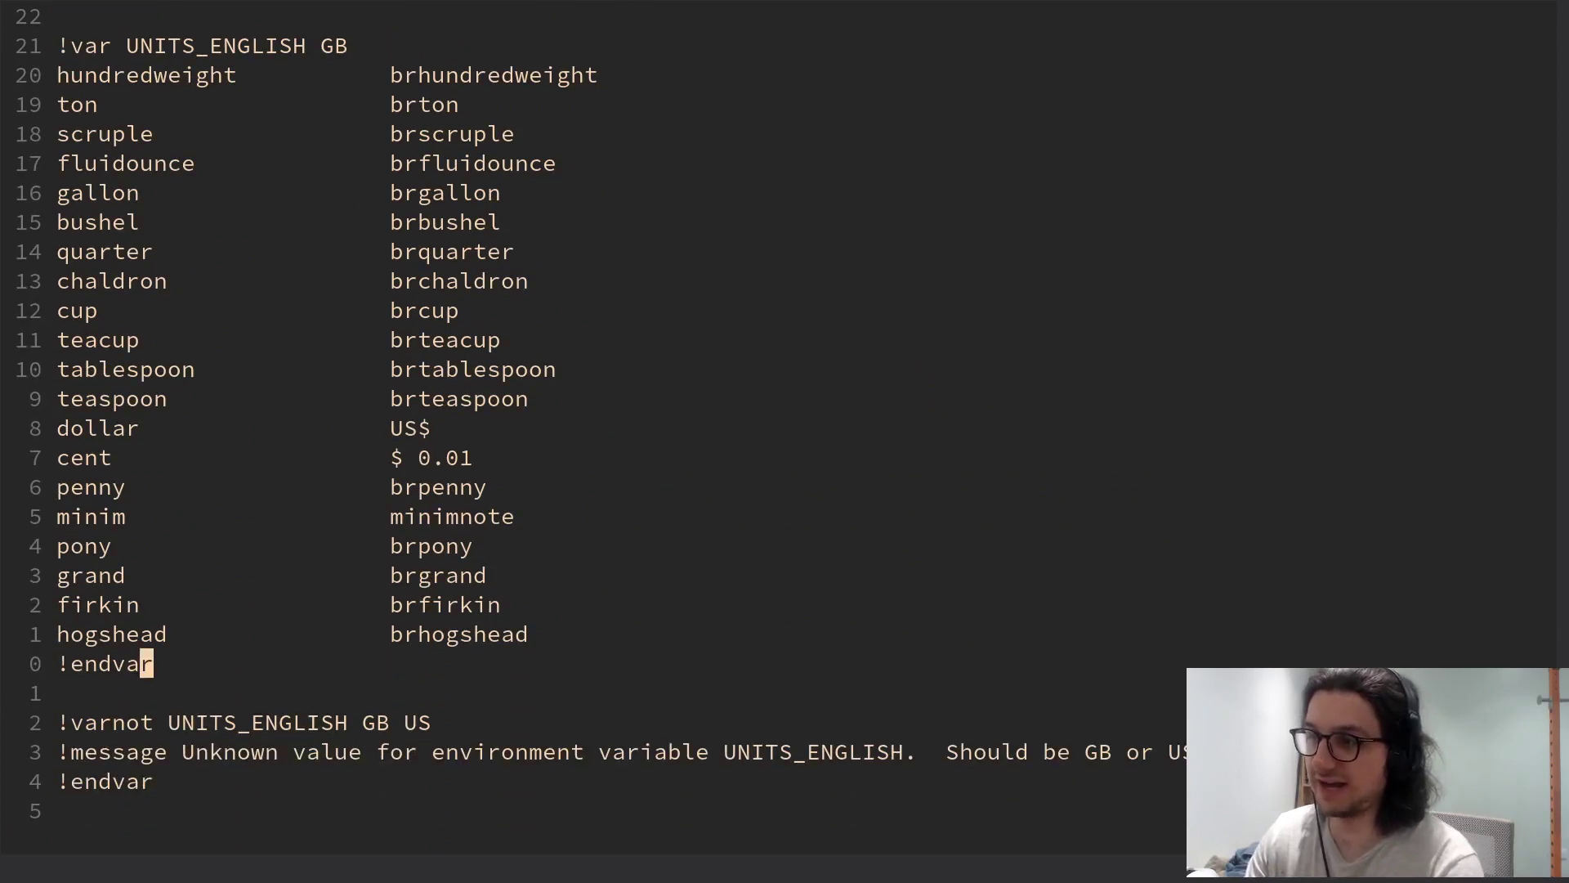
key("k")
key("k")
key("k")
key("k")
key("k")
key("h")
key("h")
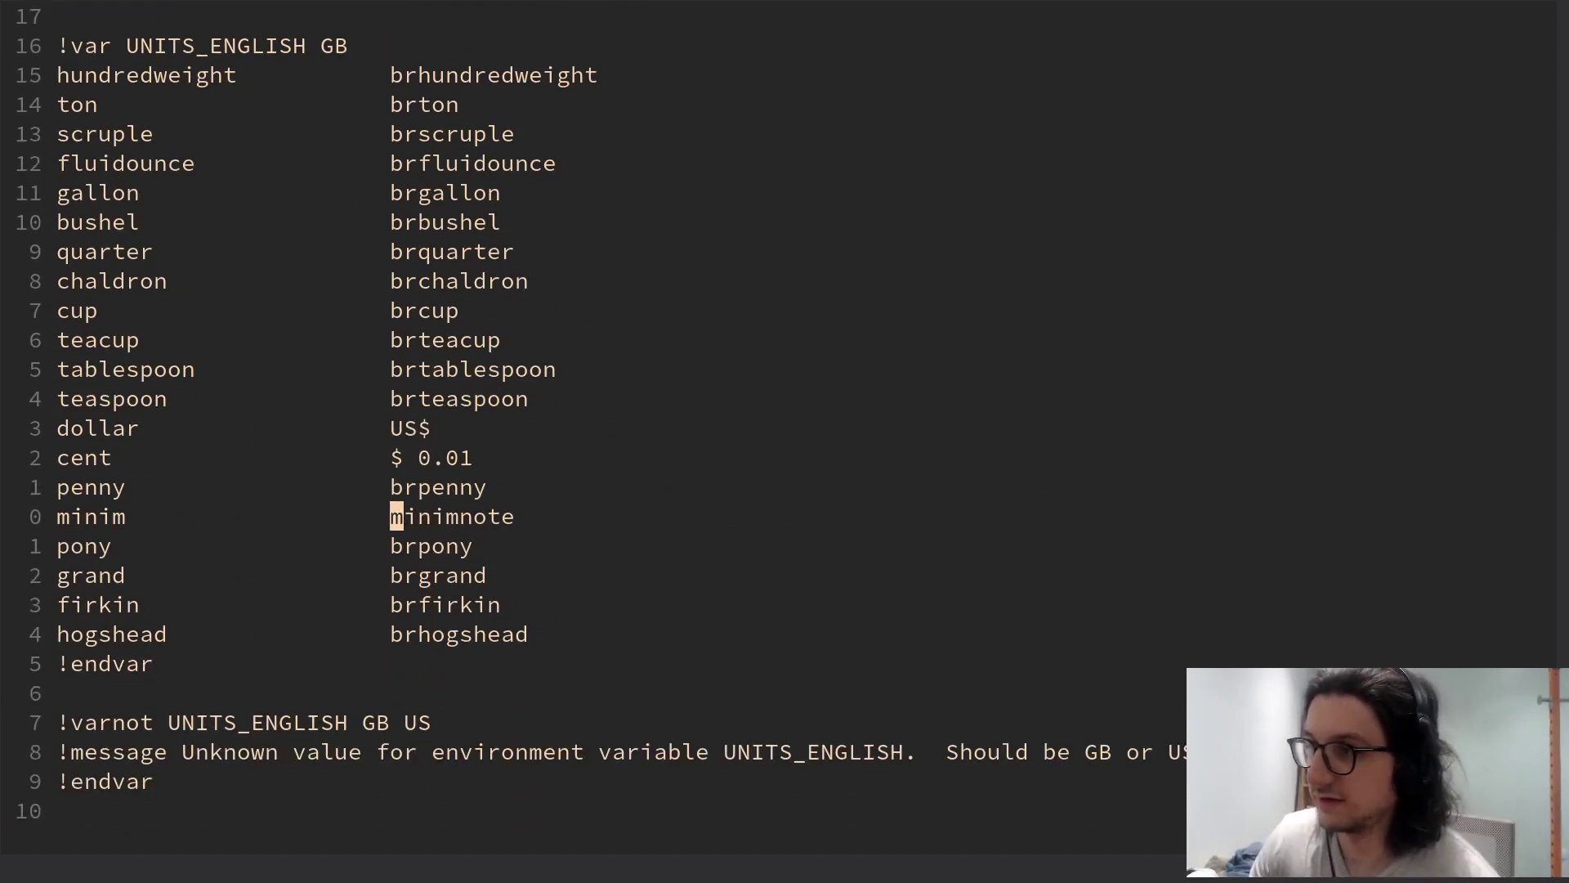
key("h")
key("h")
key("h")
key("k")
key("k")
key("k")
Continue past the grand line and the end of the British block into the symbol section
key("j")
key("j")
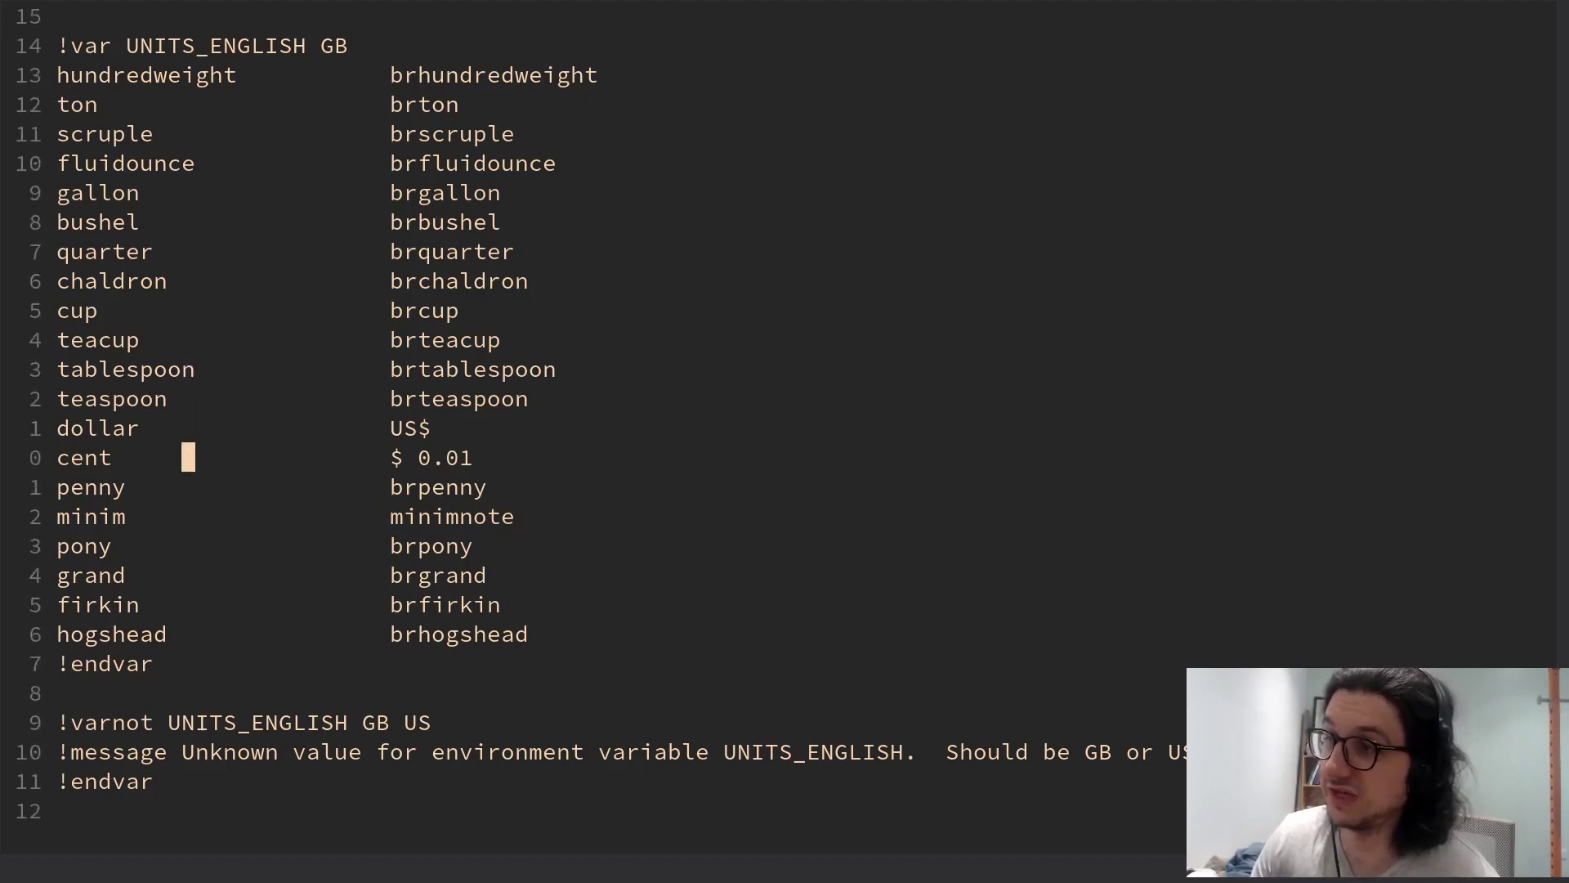
key("j")
key("j")
key("j")
key("j")
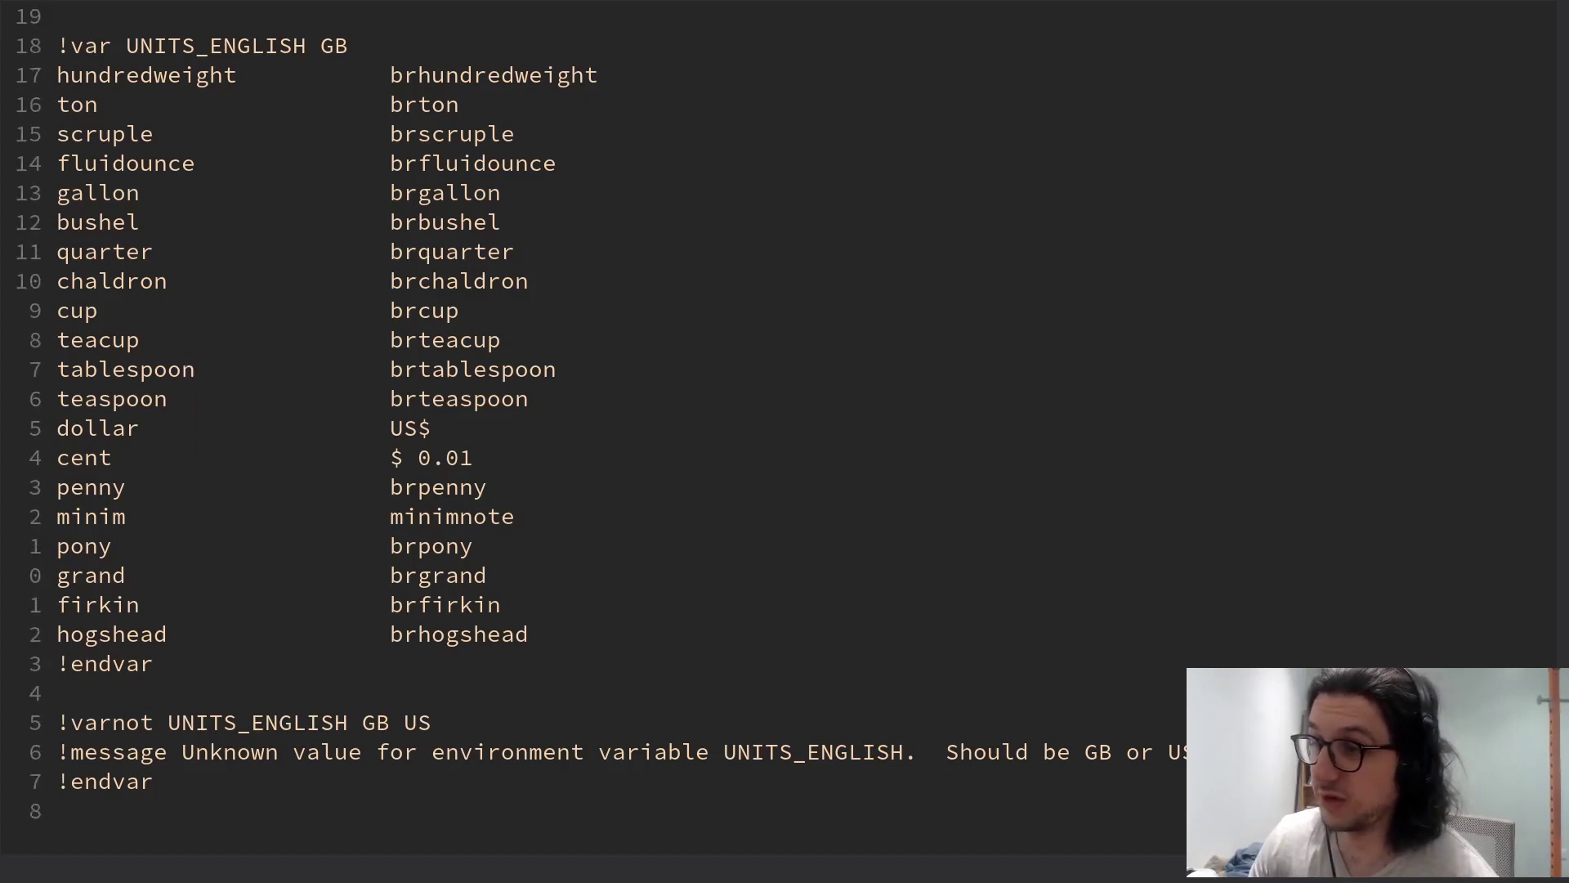
key("j")
key("j")
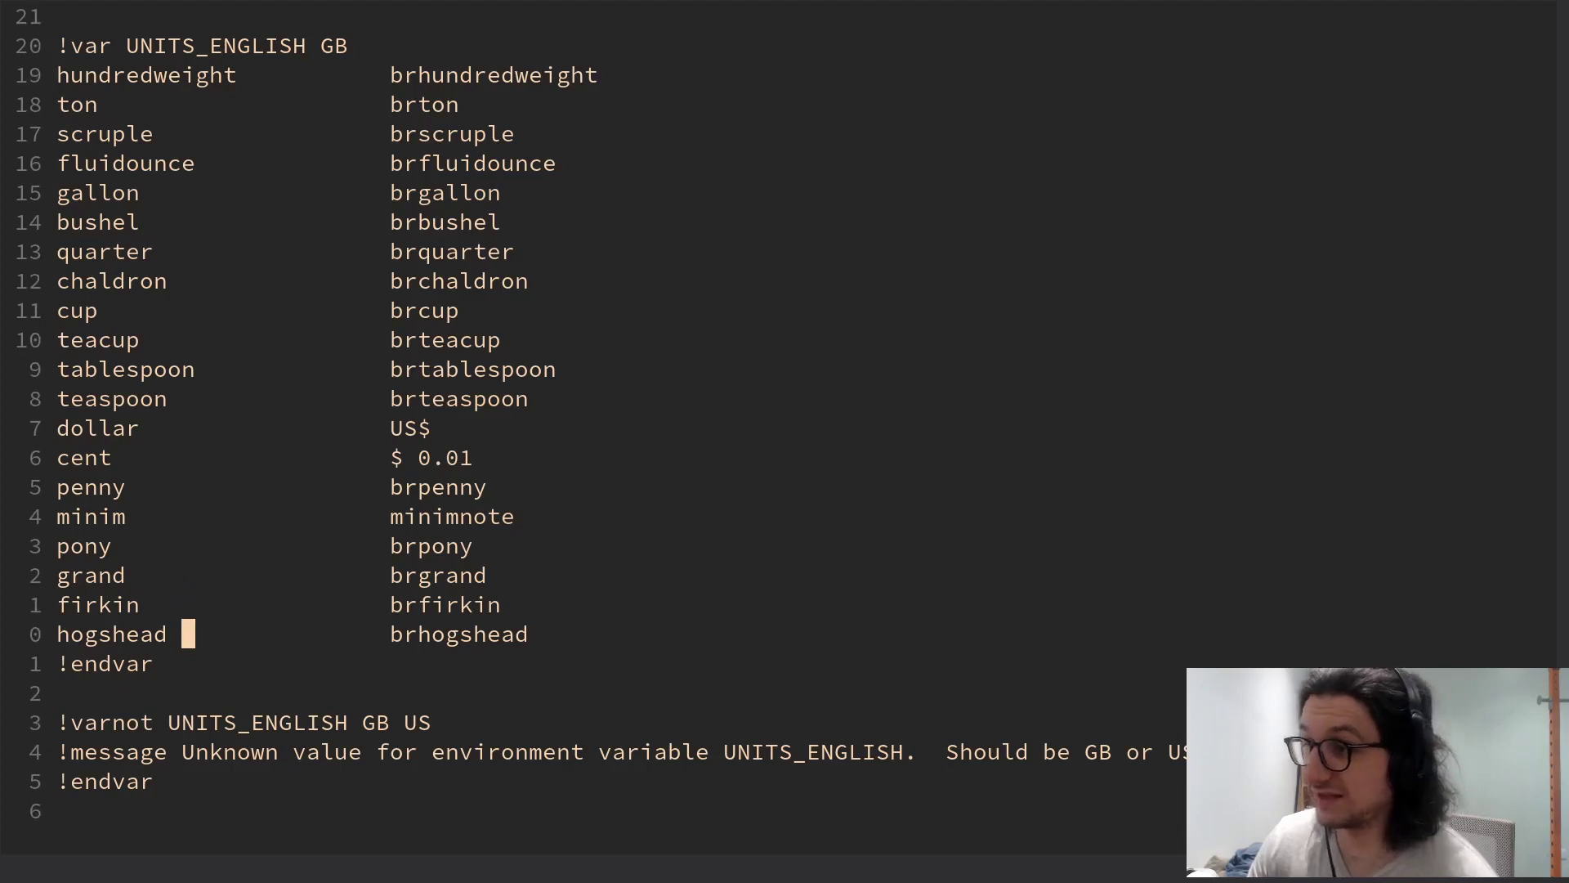
key("j")
key("j")
key("j")
key("j")
key("j")
key("j")
key("j")
key("j")
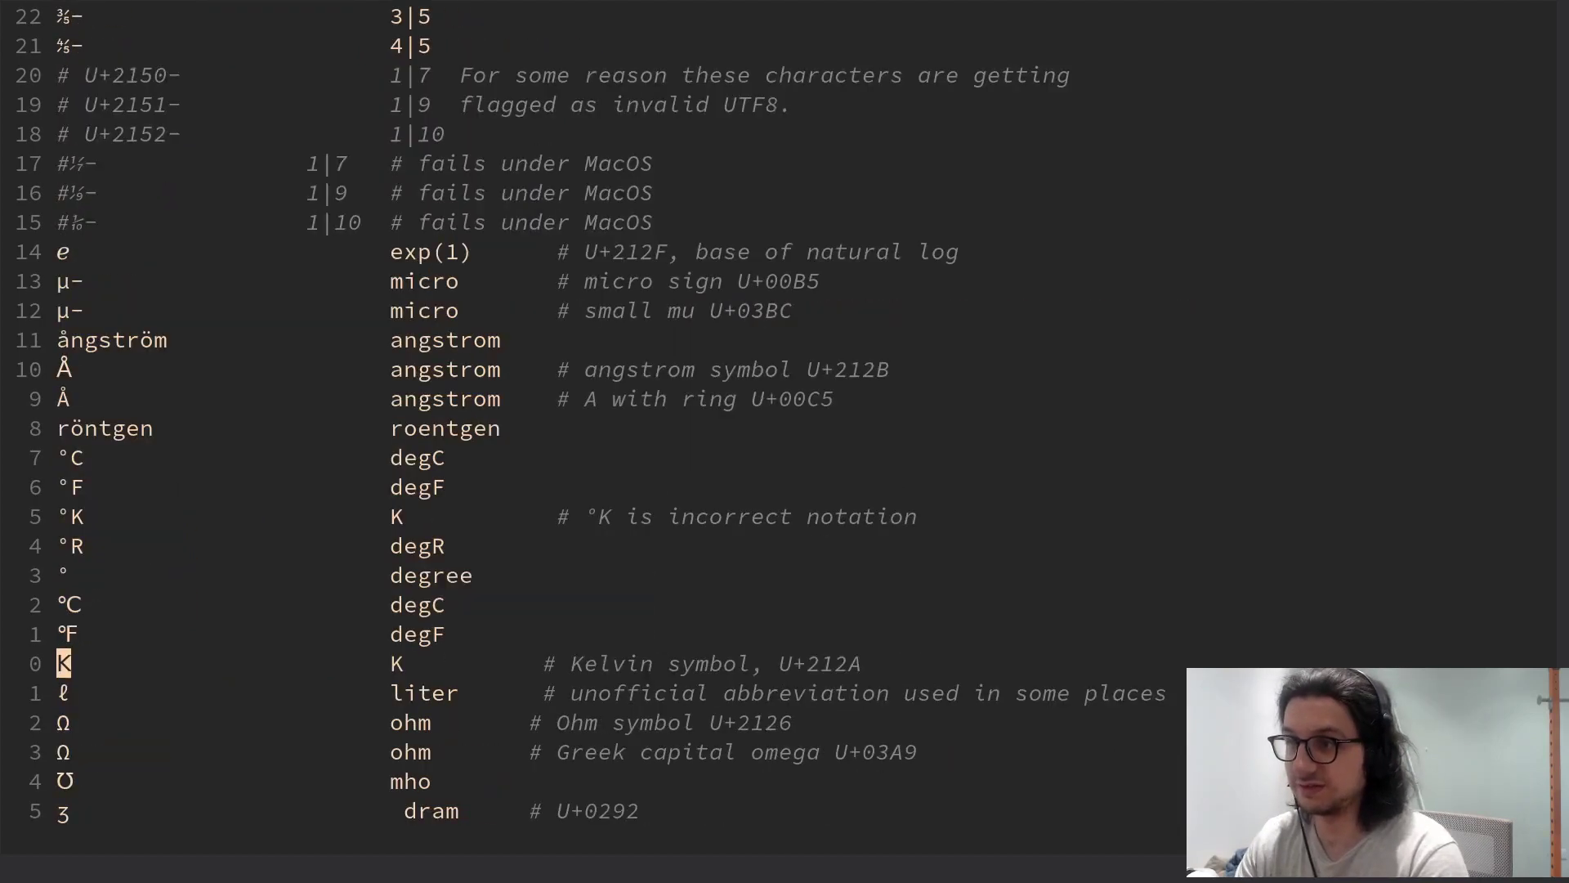
key("j")
key("j")
key("j")
key("j")
key("j")
key("j")
key("j")
key("j")
key("j")
key("j")
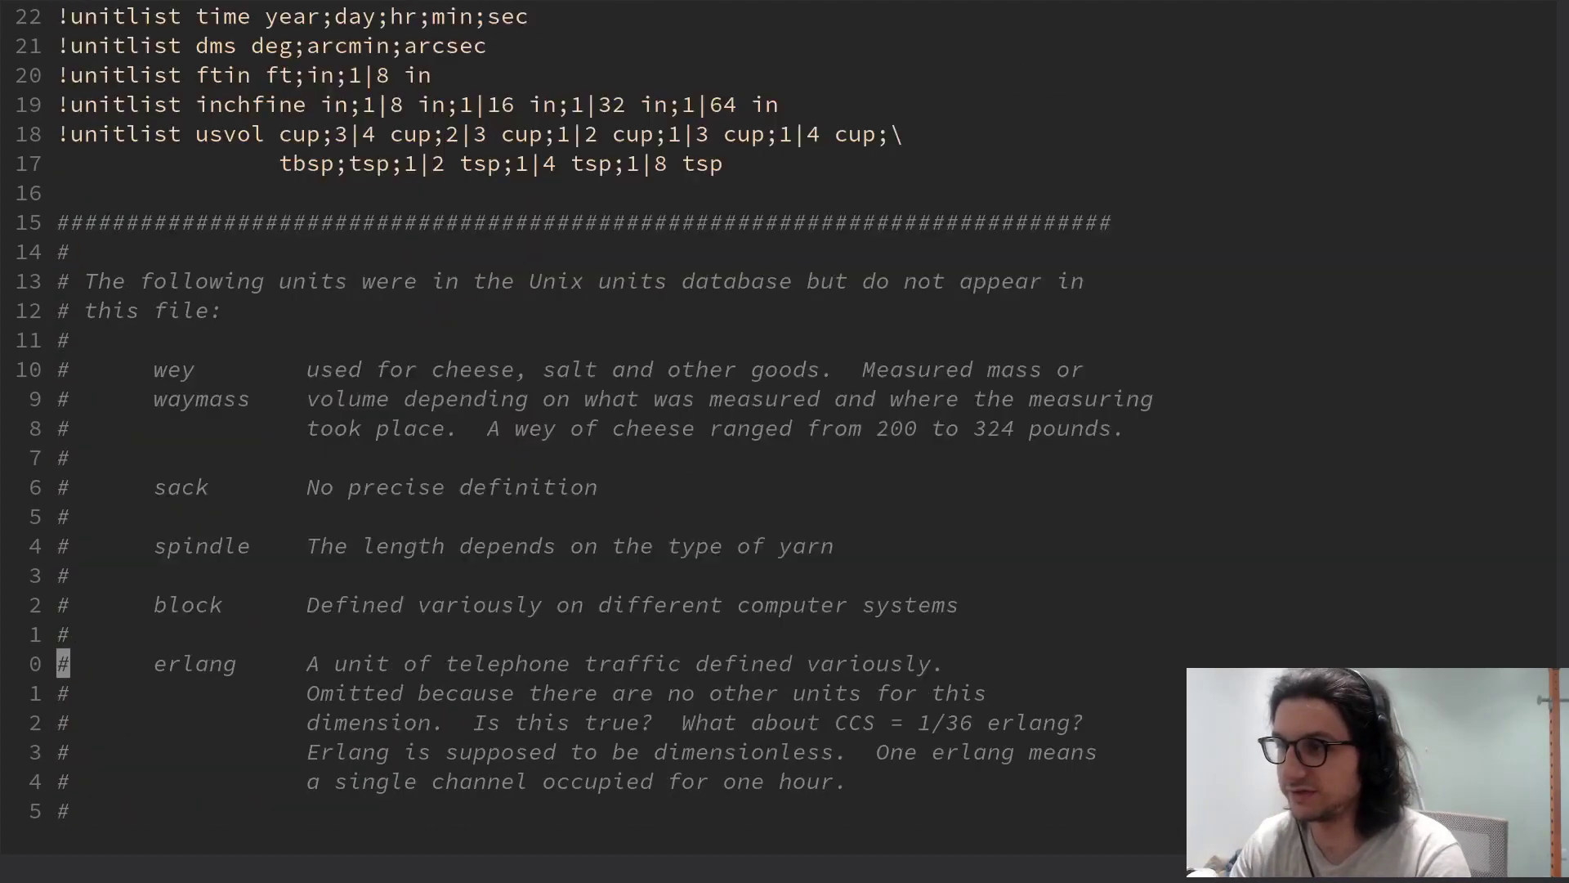
key("j")
key("j")
key("ctrl+o")
type("fur")
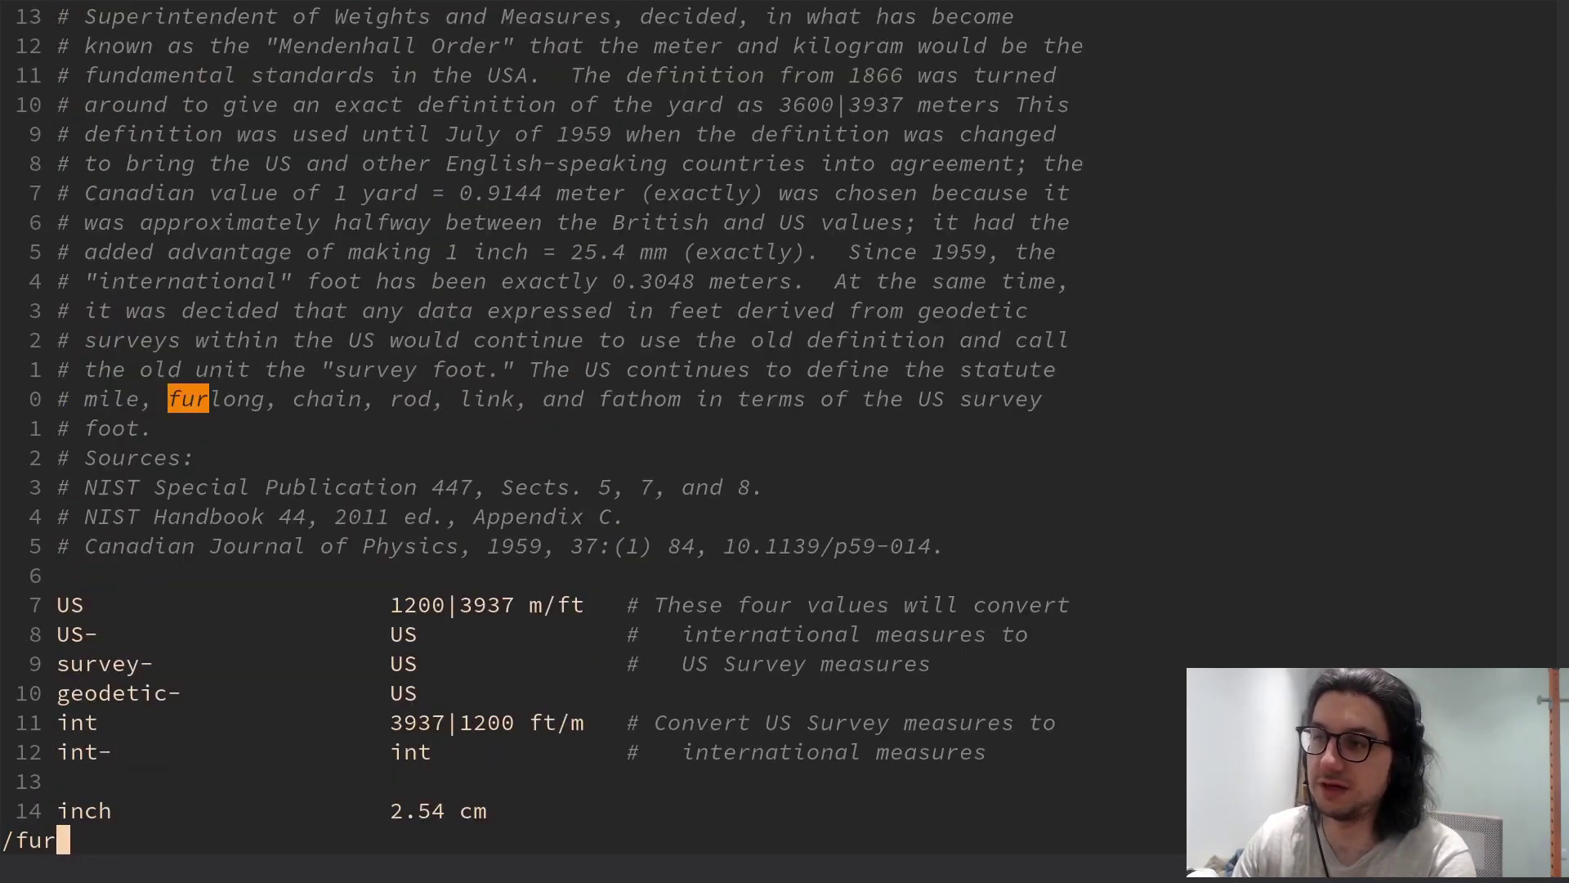
Look up furlong and the league entries, including the 5000 Roman mile note
key("Return")
key("n")
key("n")
key("j")
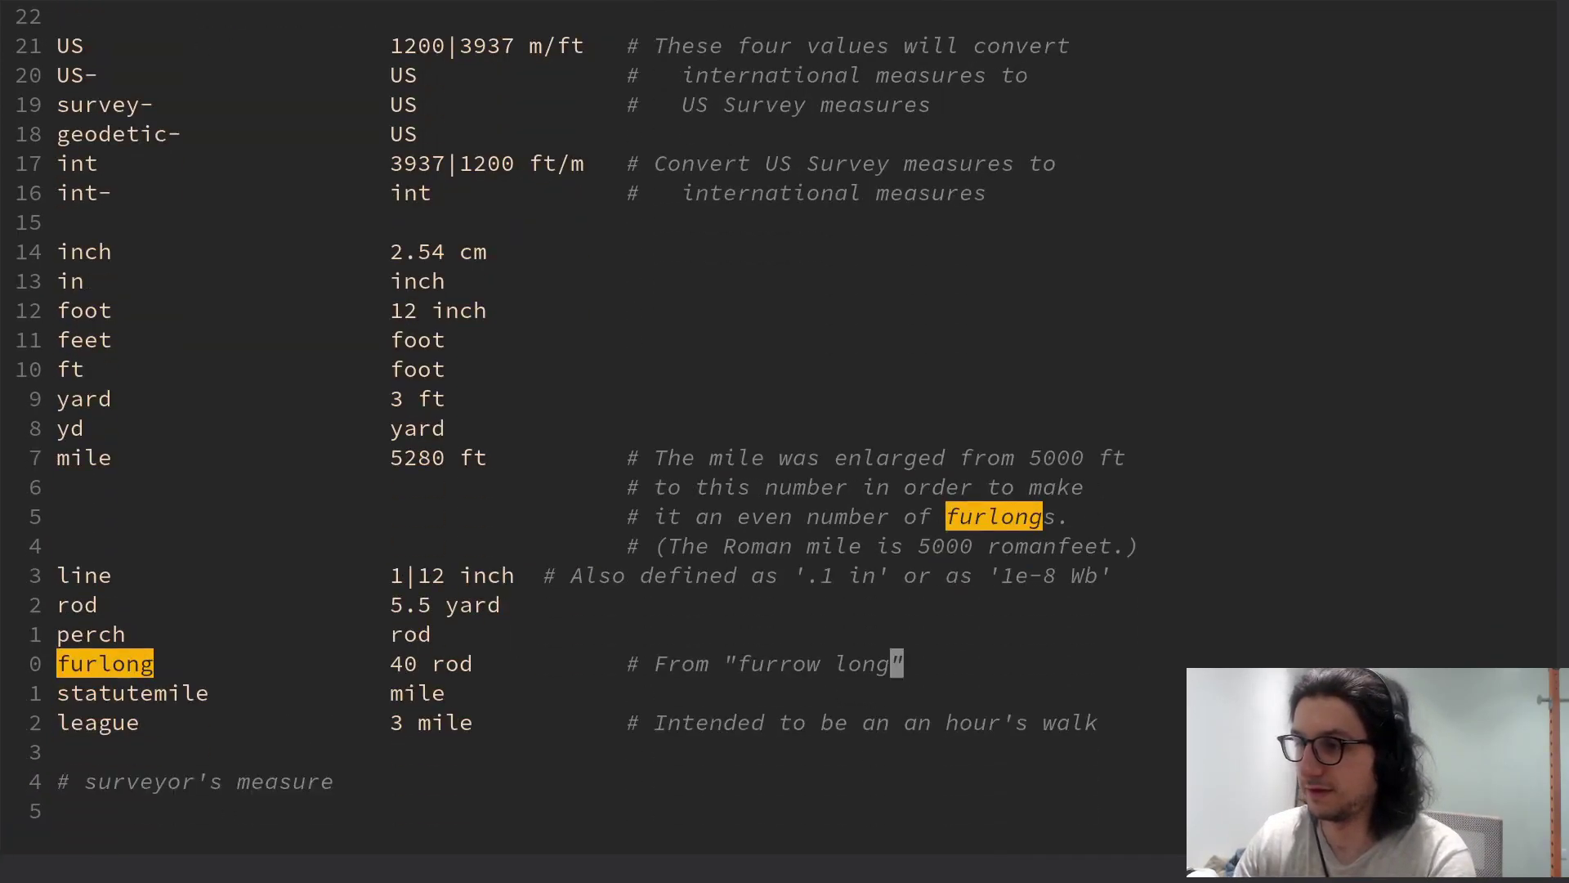
key("j")
key("j")
key("k")
key("k")
key("k")
key("j")
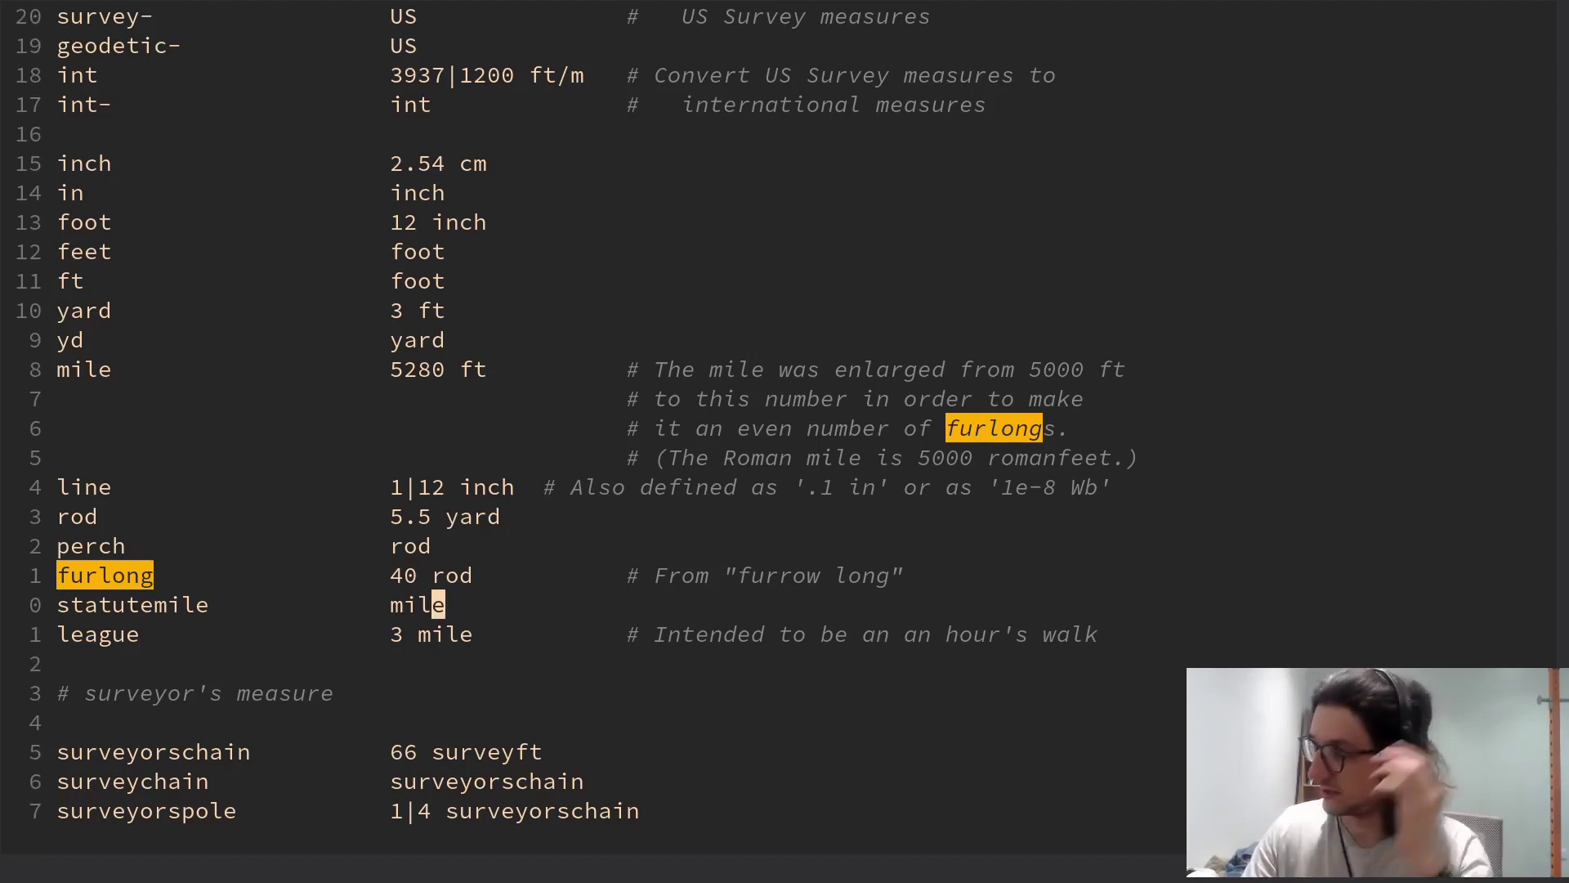
key("k")
key("k")
key("k")
key("k")
key("k")
key("b")
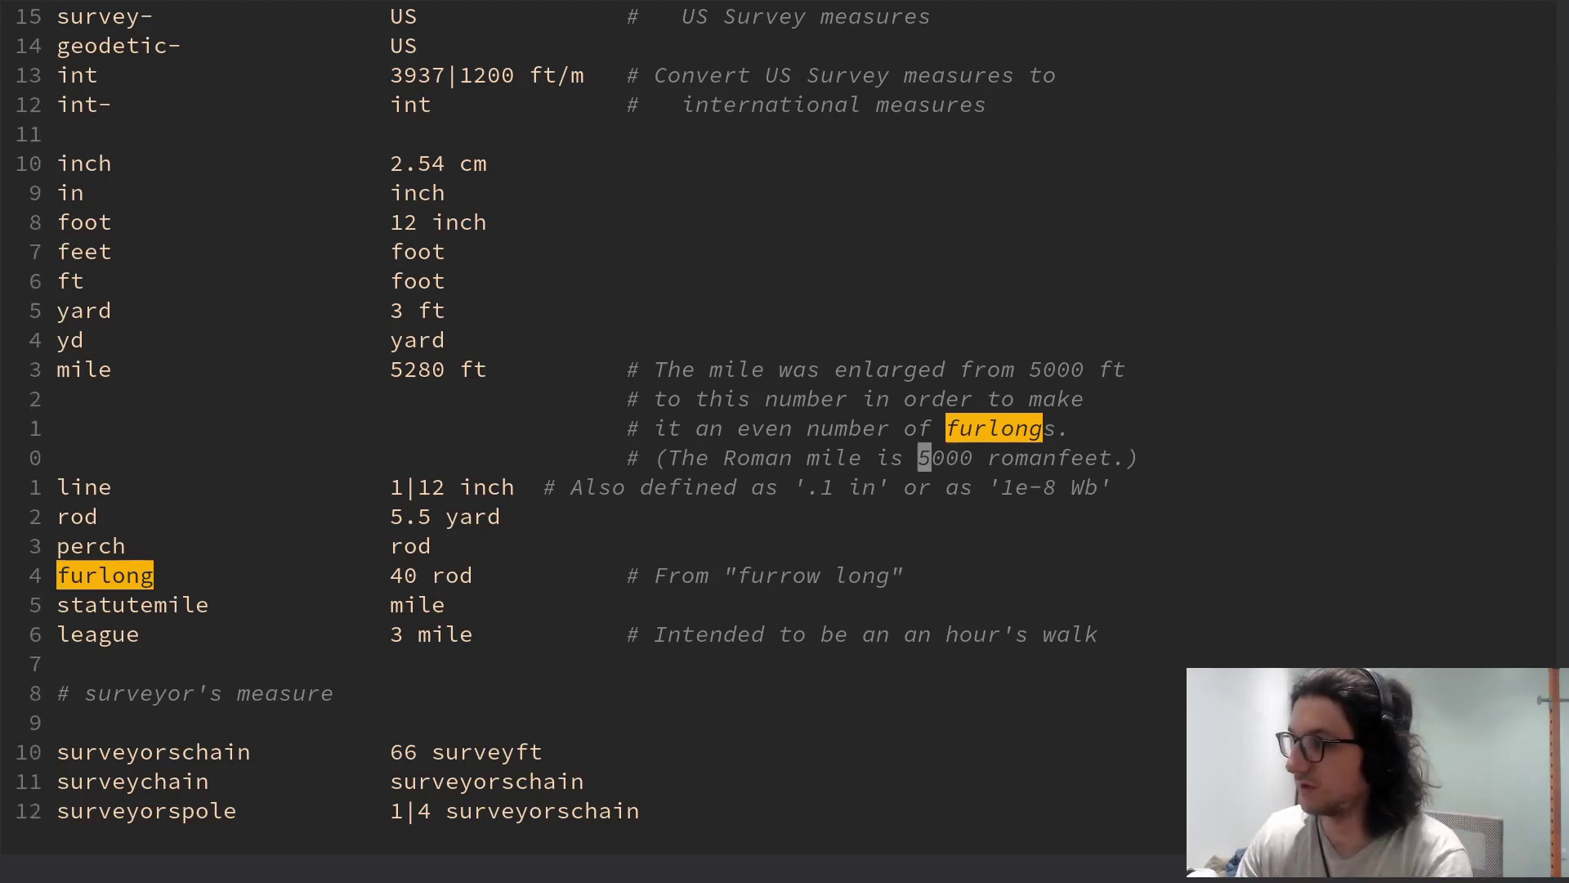
type("b/")
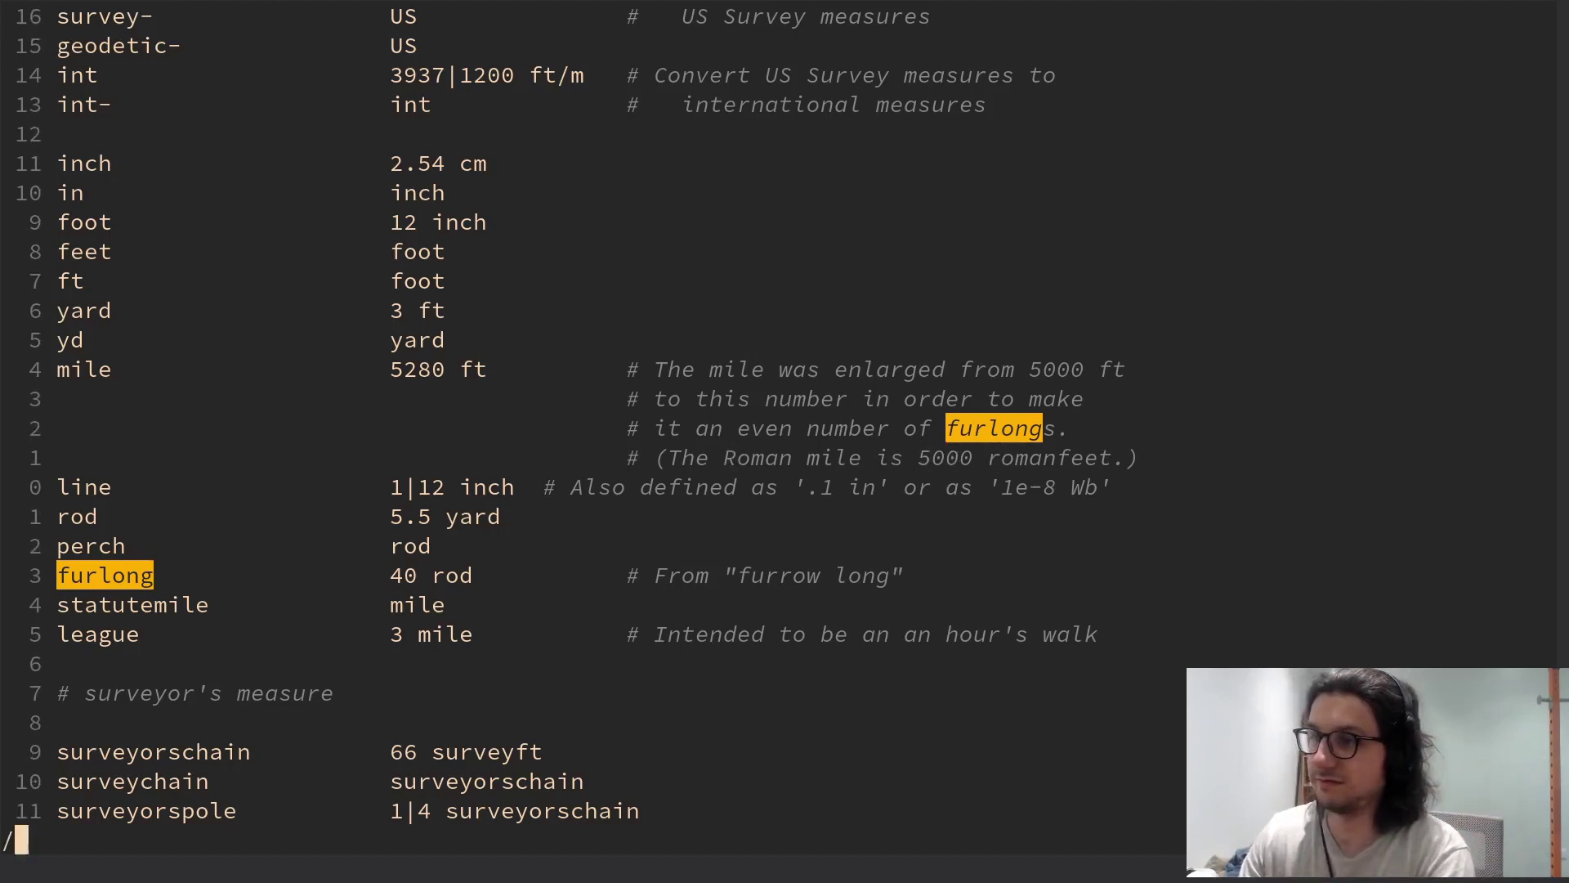
type("legion")
key("Return")
type("/")
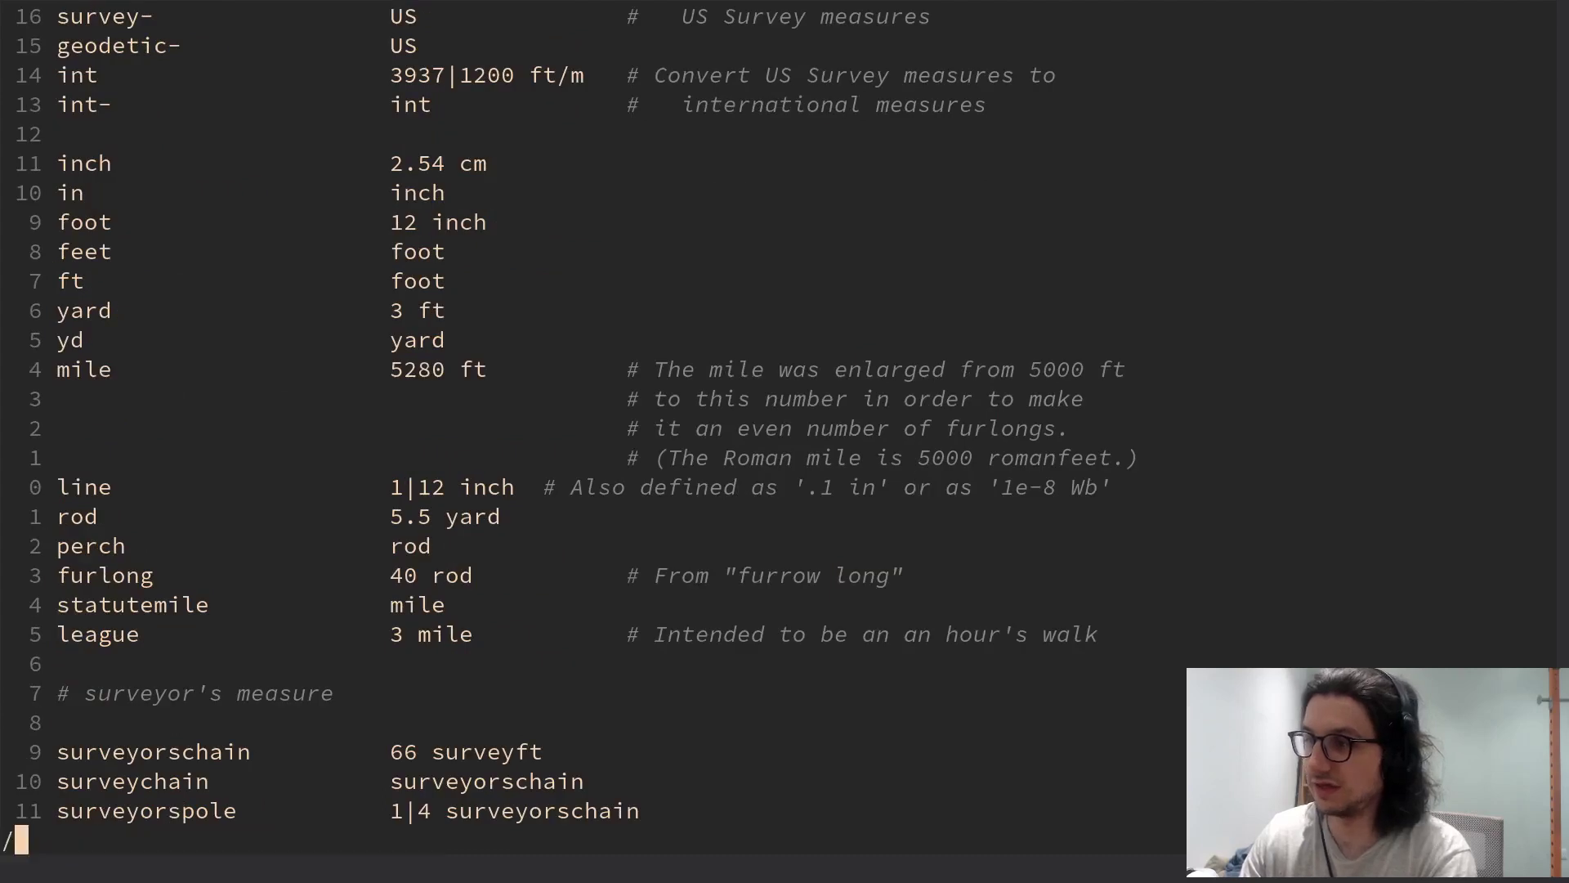
type("league")
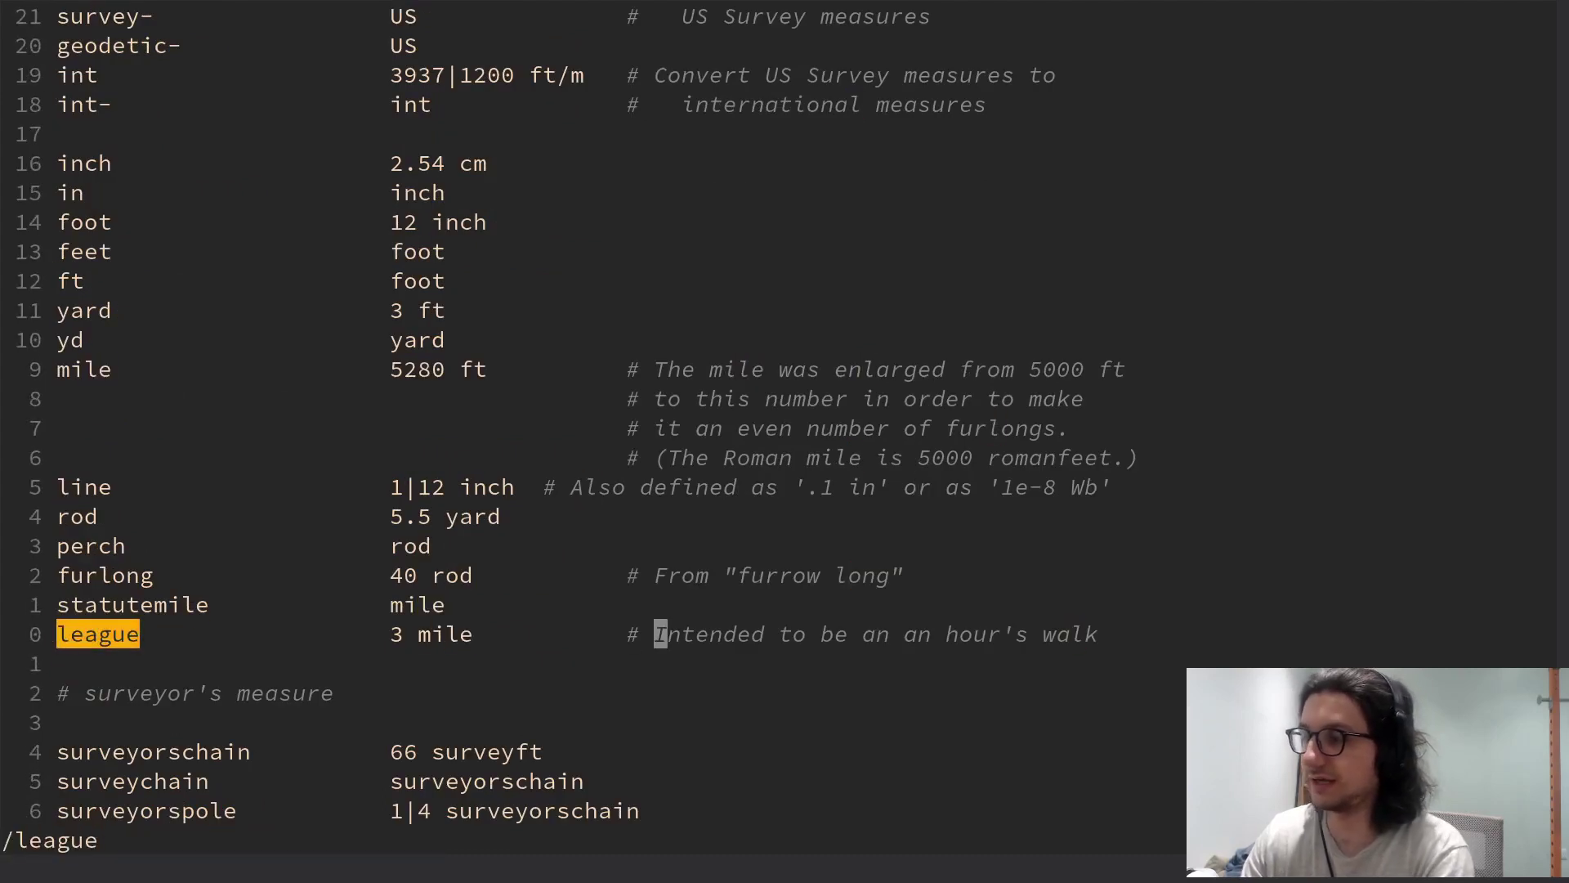
type("k")
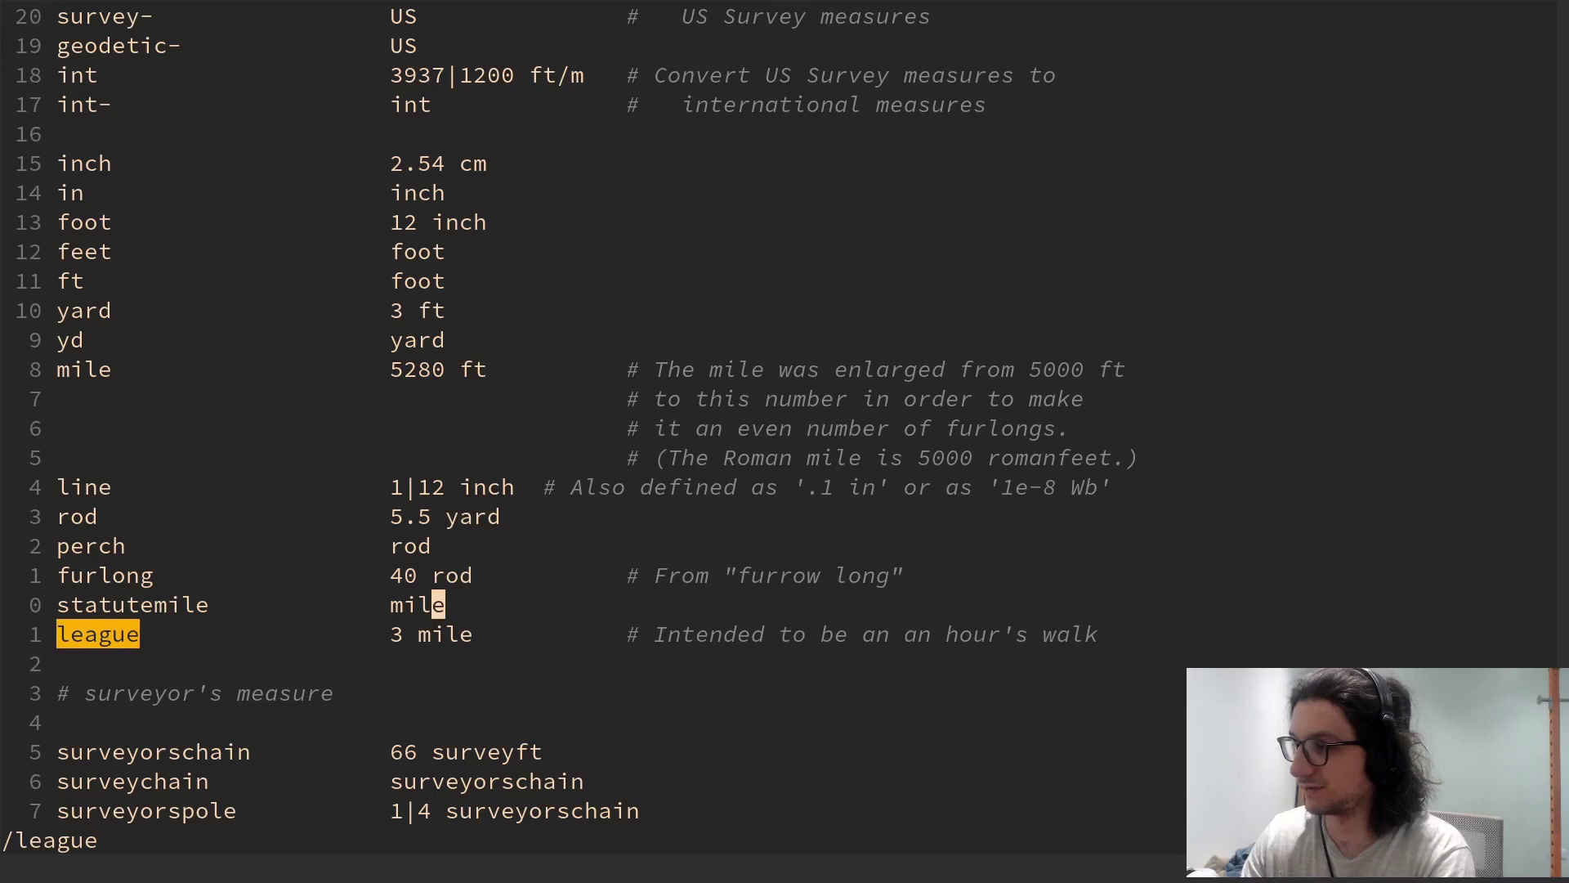
type("j")
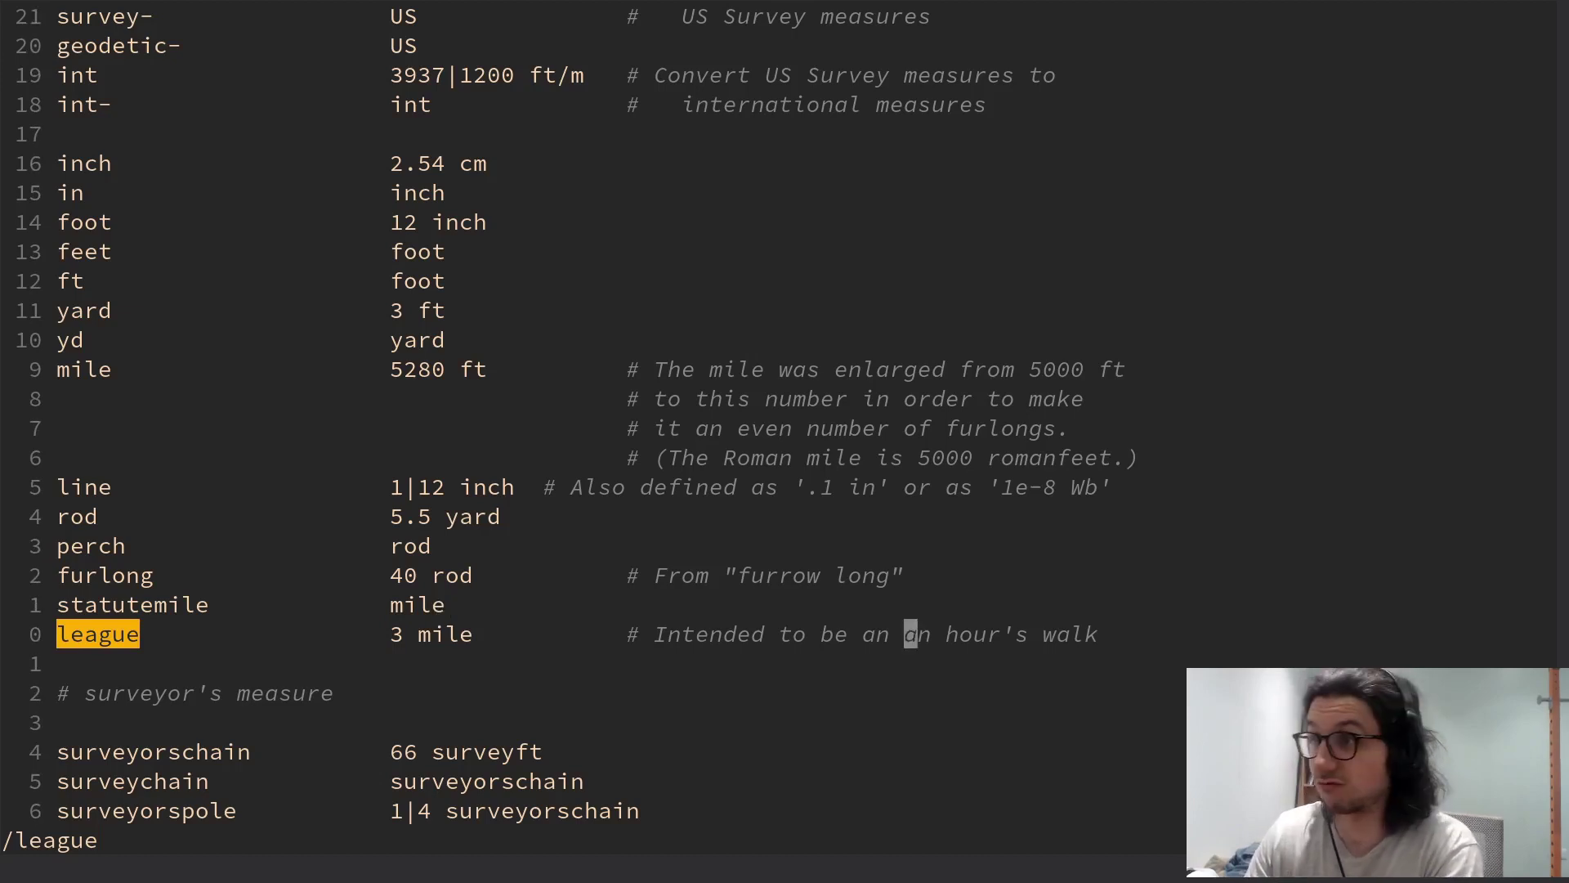
key("k")
key("k")
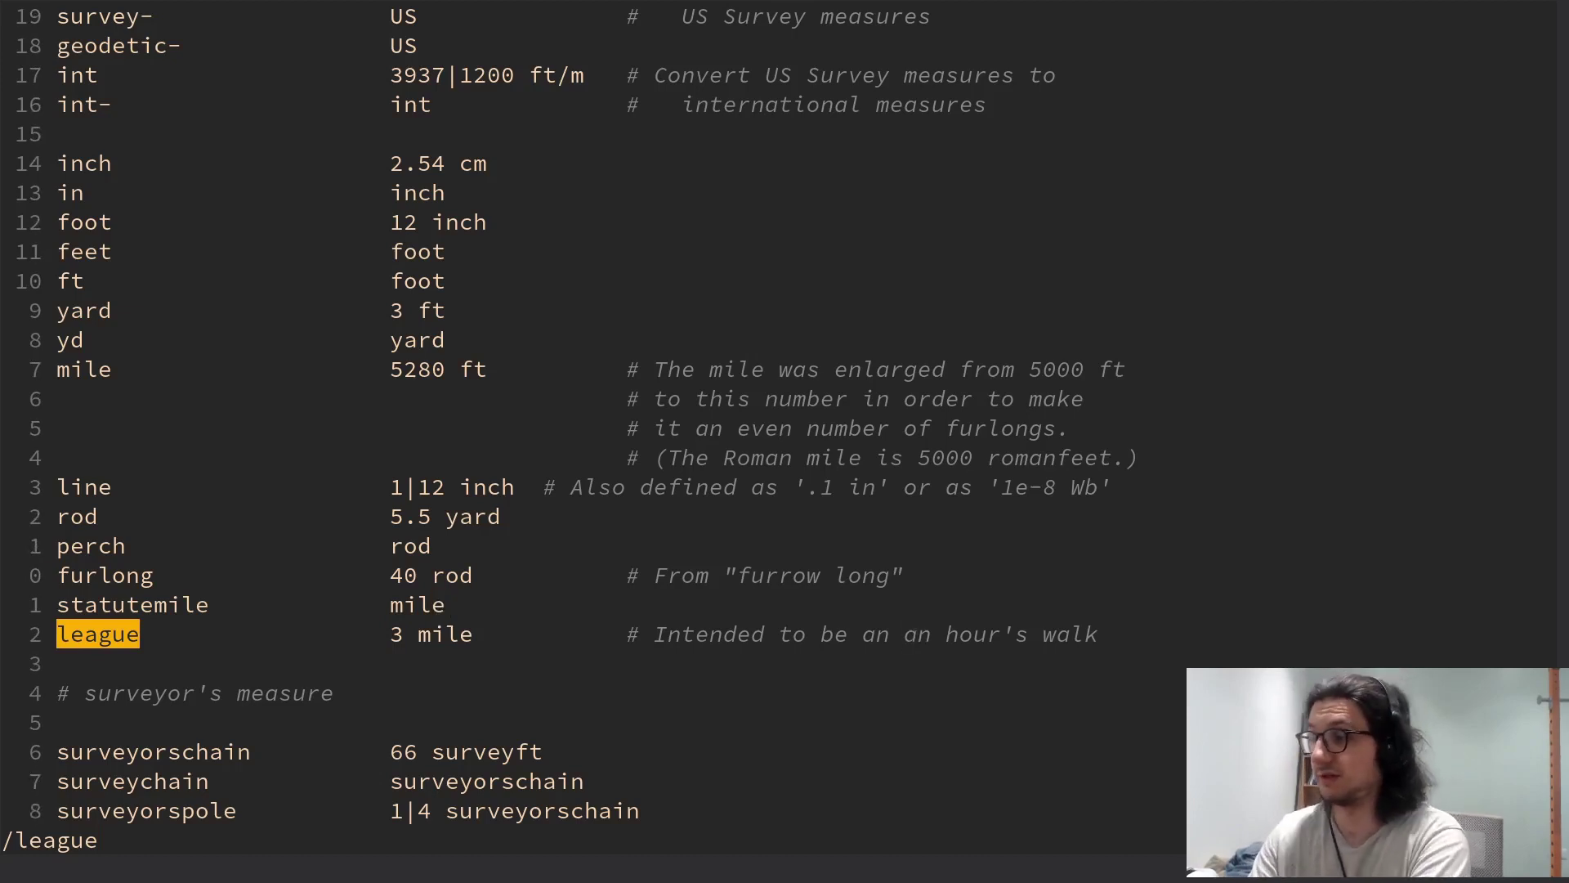
type("/chain")
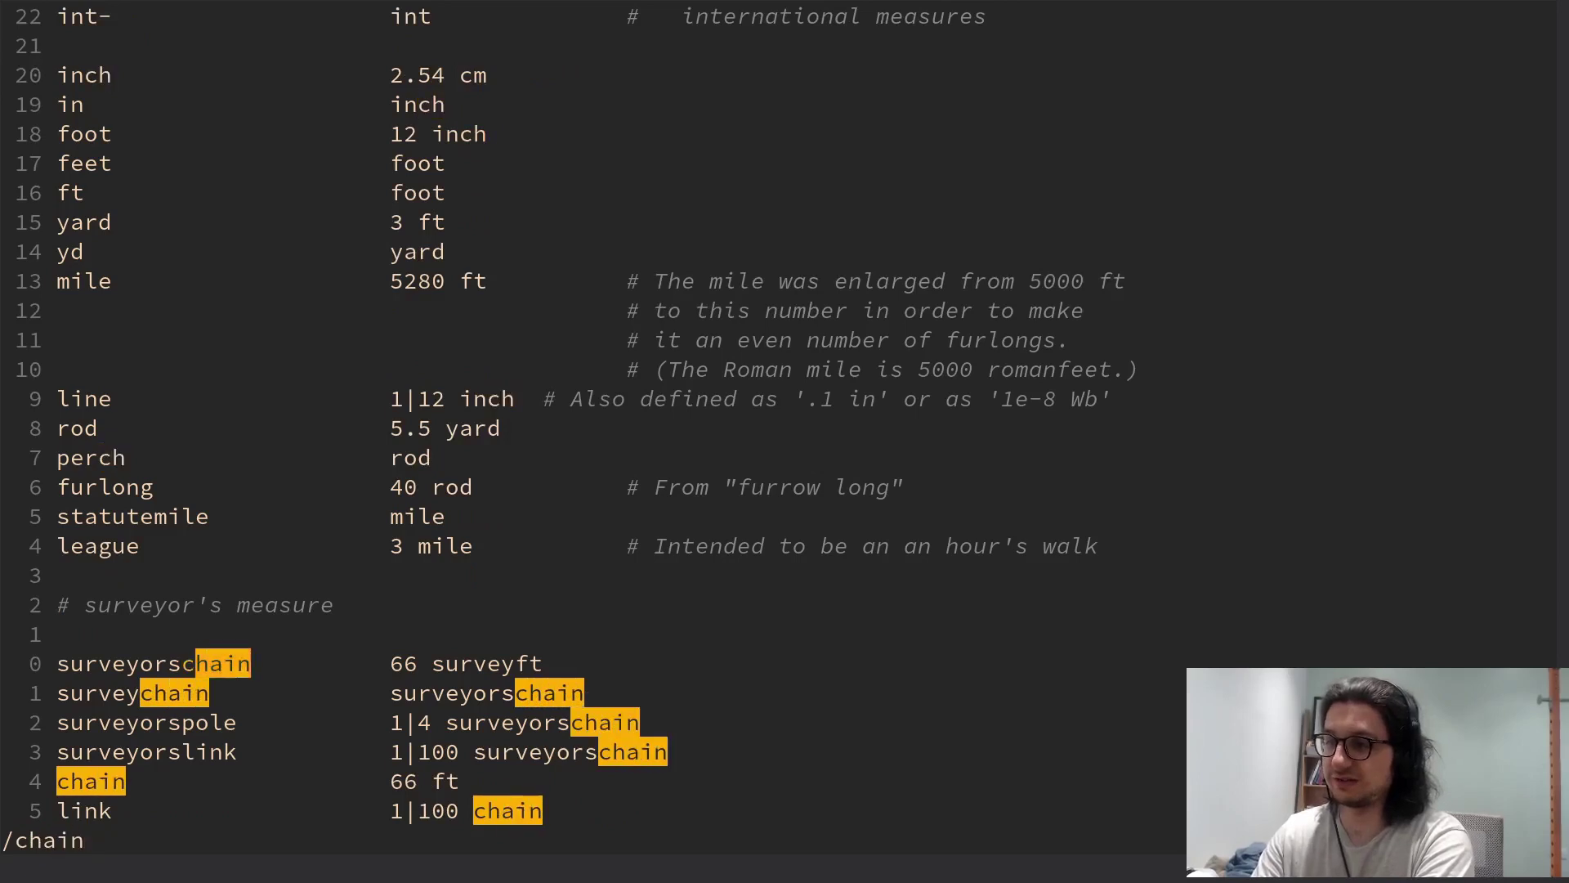
Search for chain, review the chain and surveyorslink lines with chain as 66 ft, and clear highlights
key("Return")
key("j")
key("w")
key("Return")
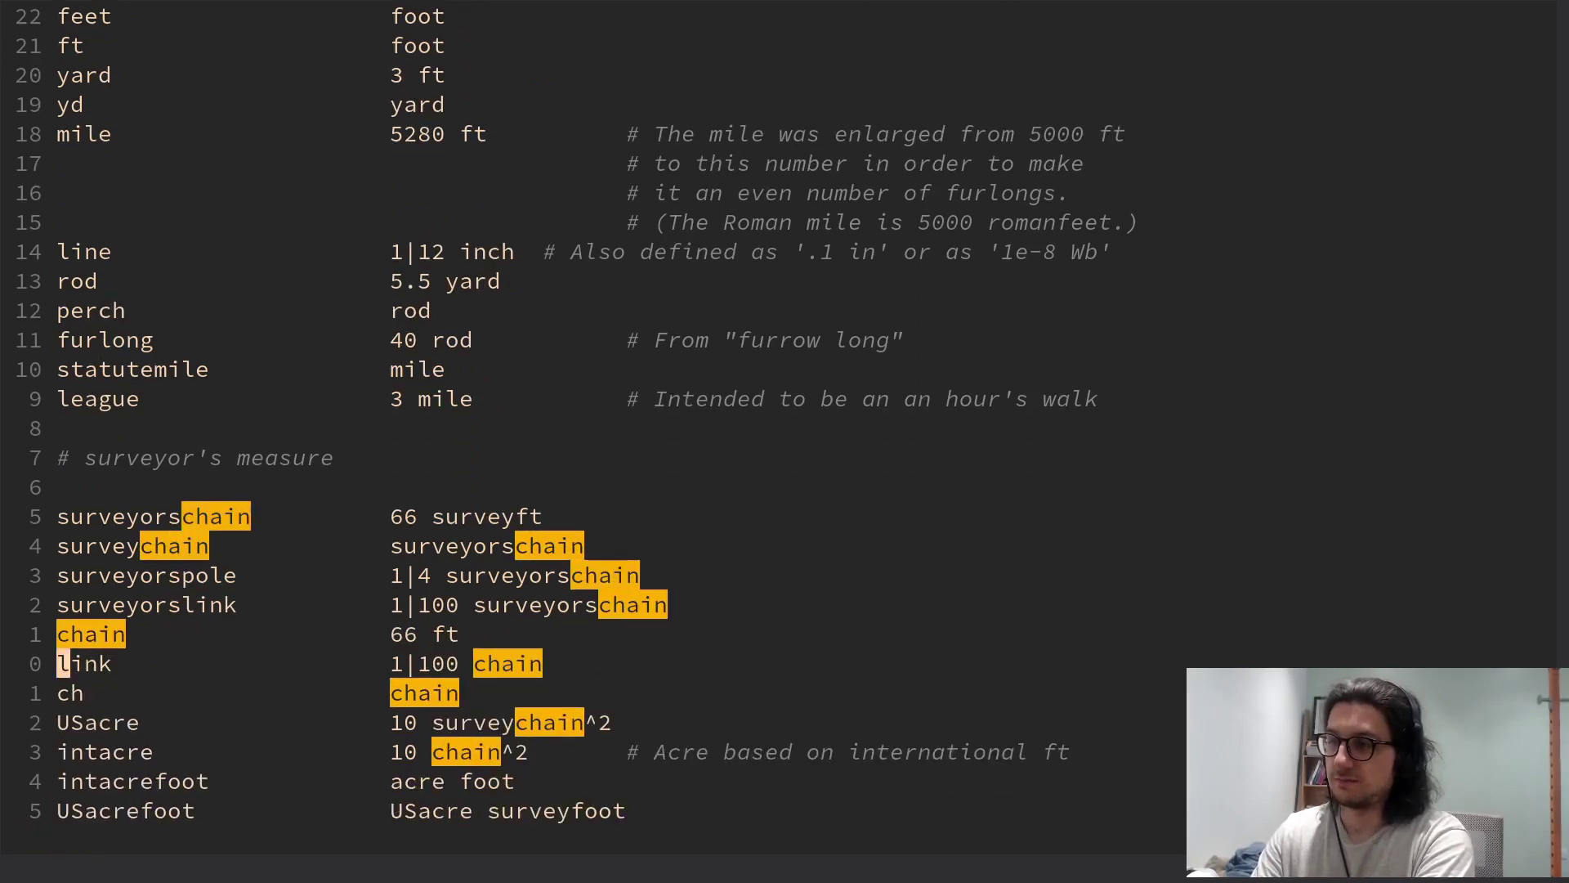
key("k")
key("k")
key("j")
key("w")
key("w")
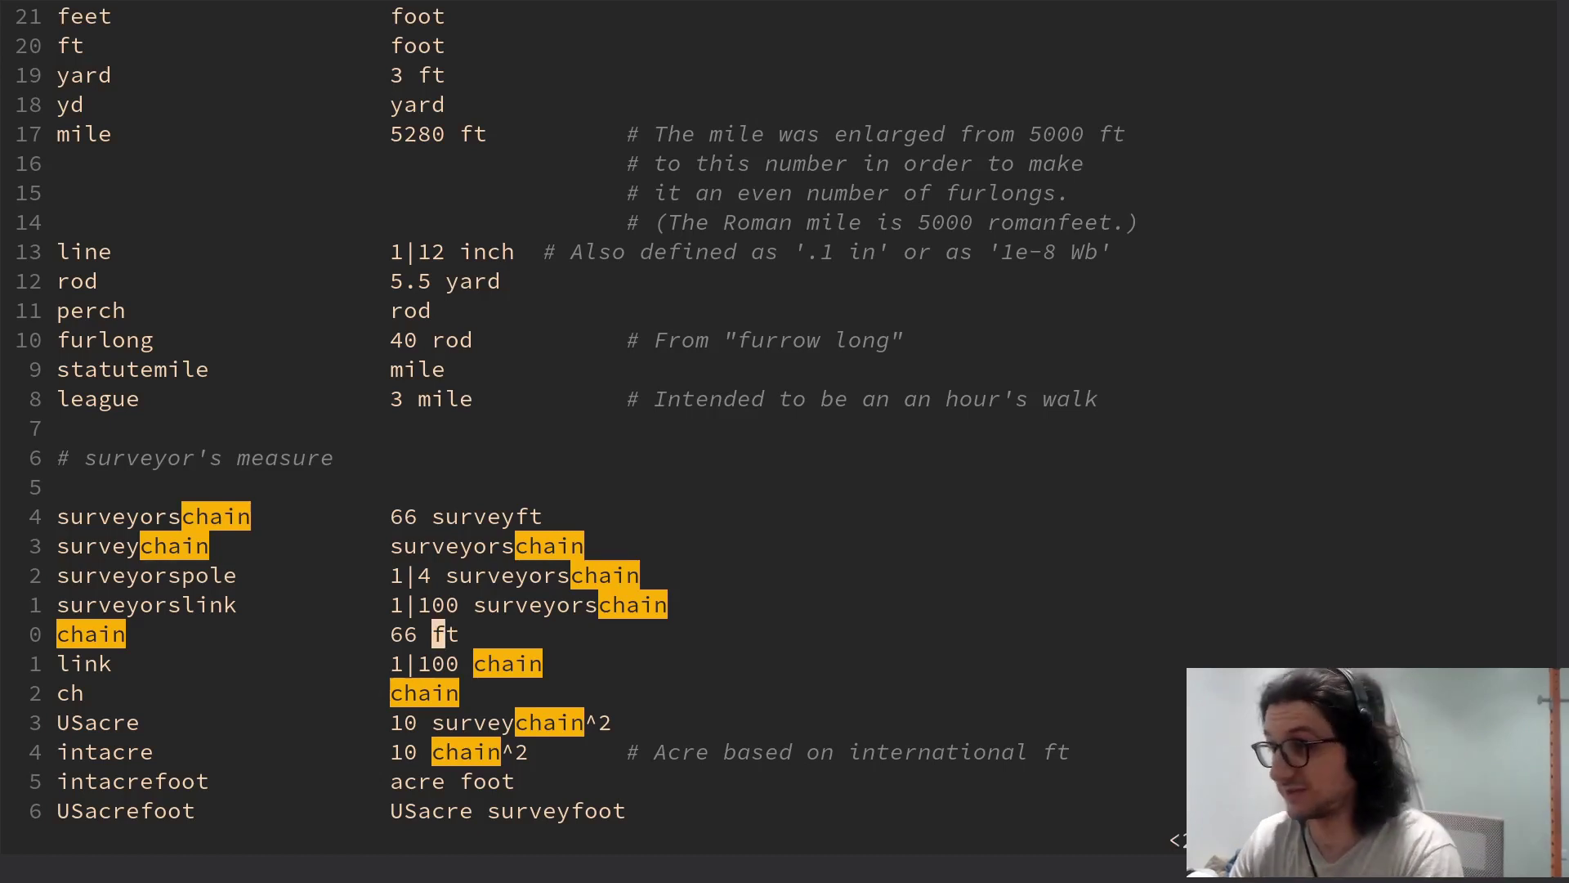
type(":noh")
key("Return")
type("k")
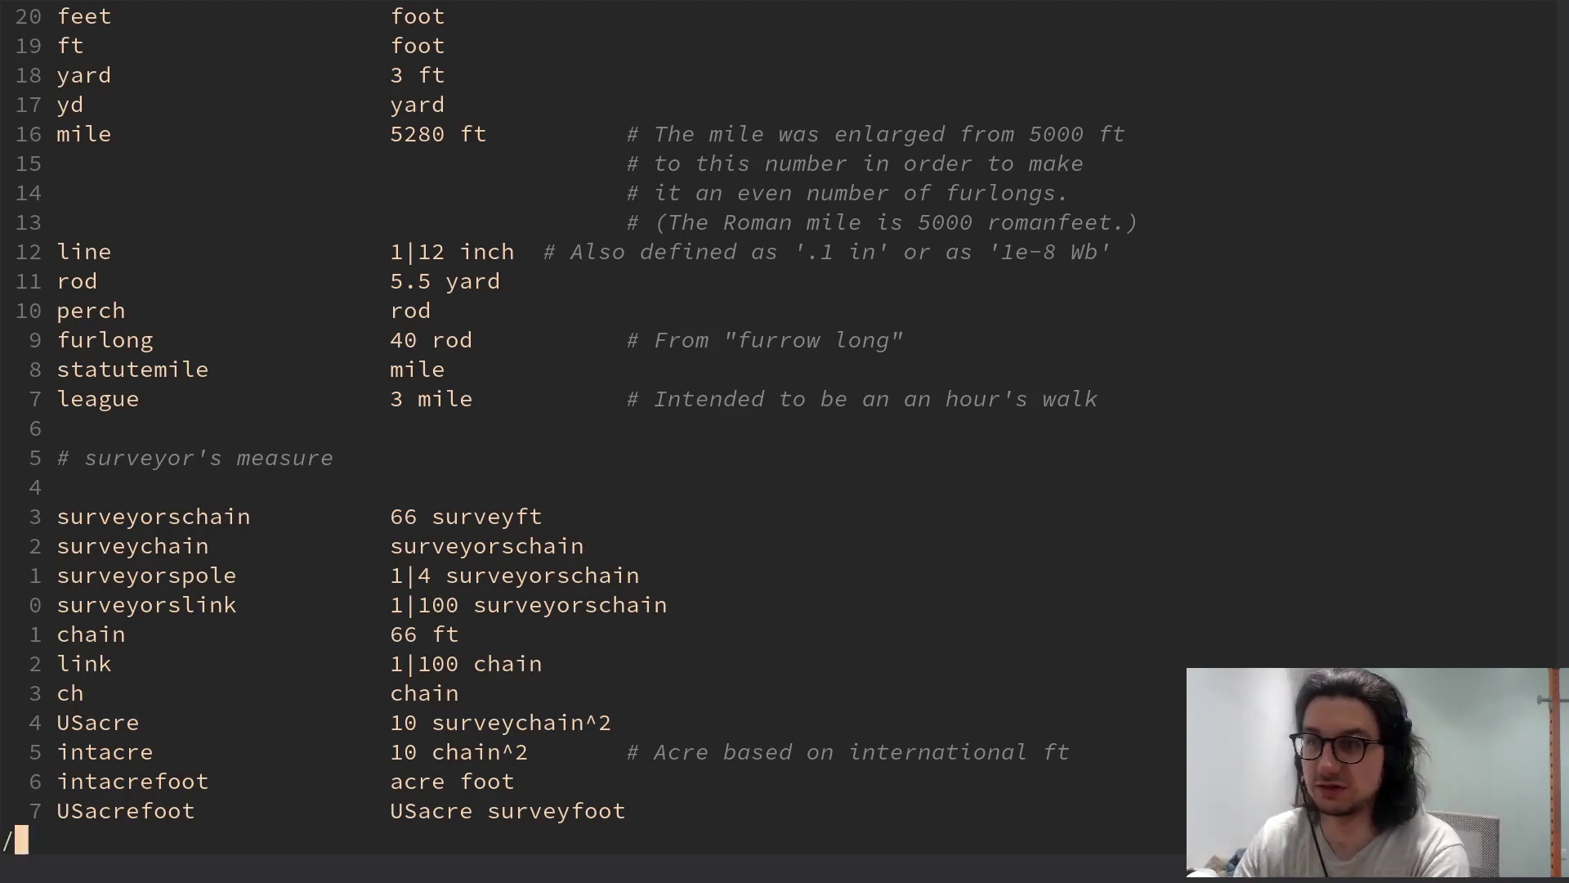
type("point")
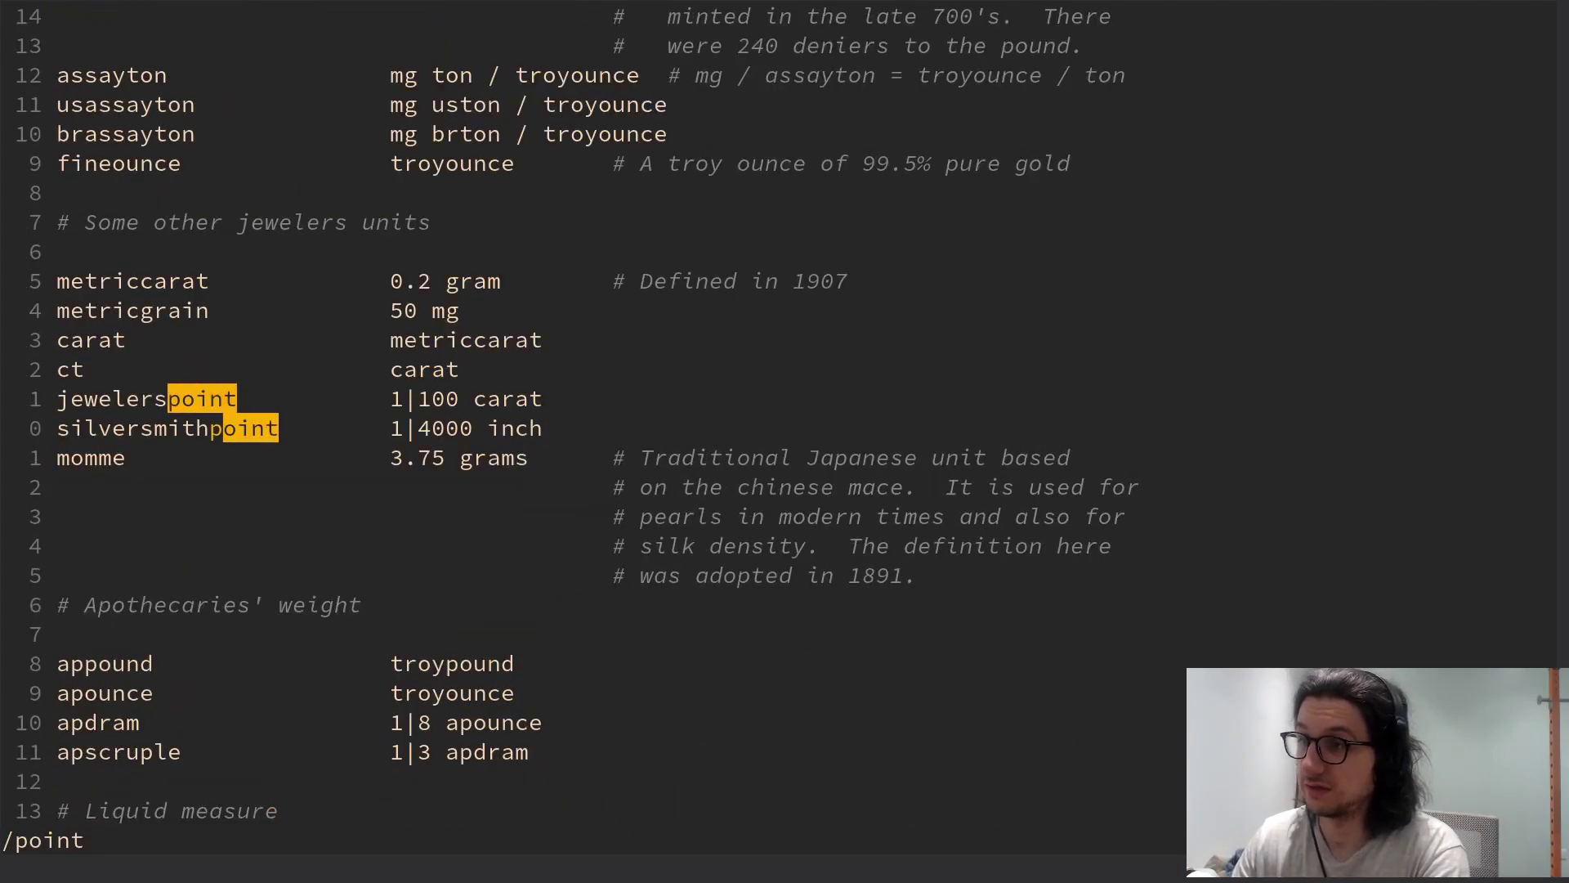
Step through 'point' matches past the boiling point notes to the paper point definitions
key("Return")
key("n")
key("n")
key("n")
key("n")
key("n")
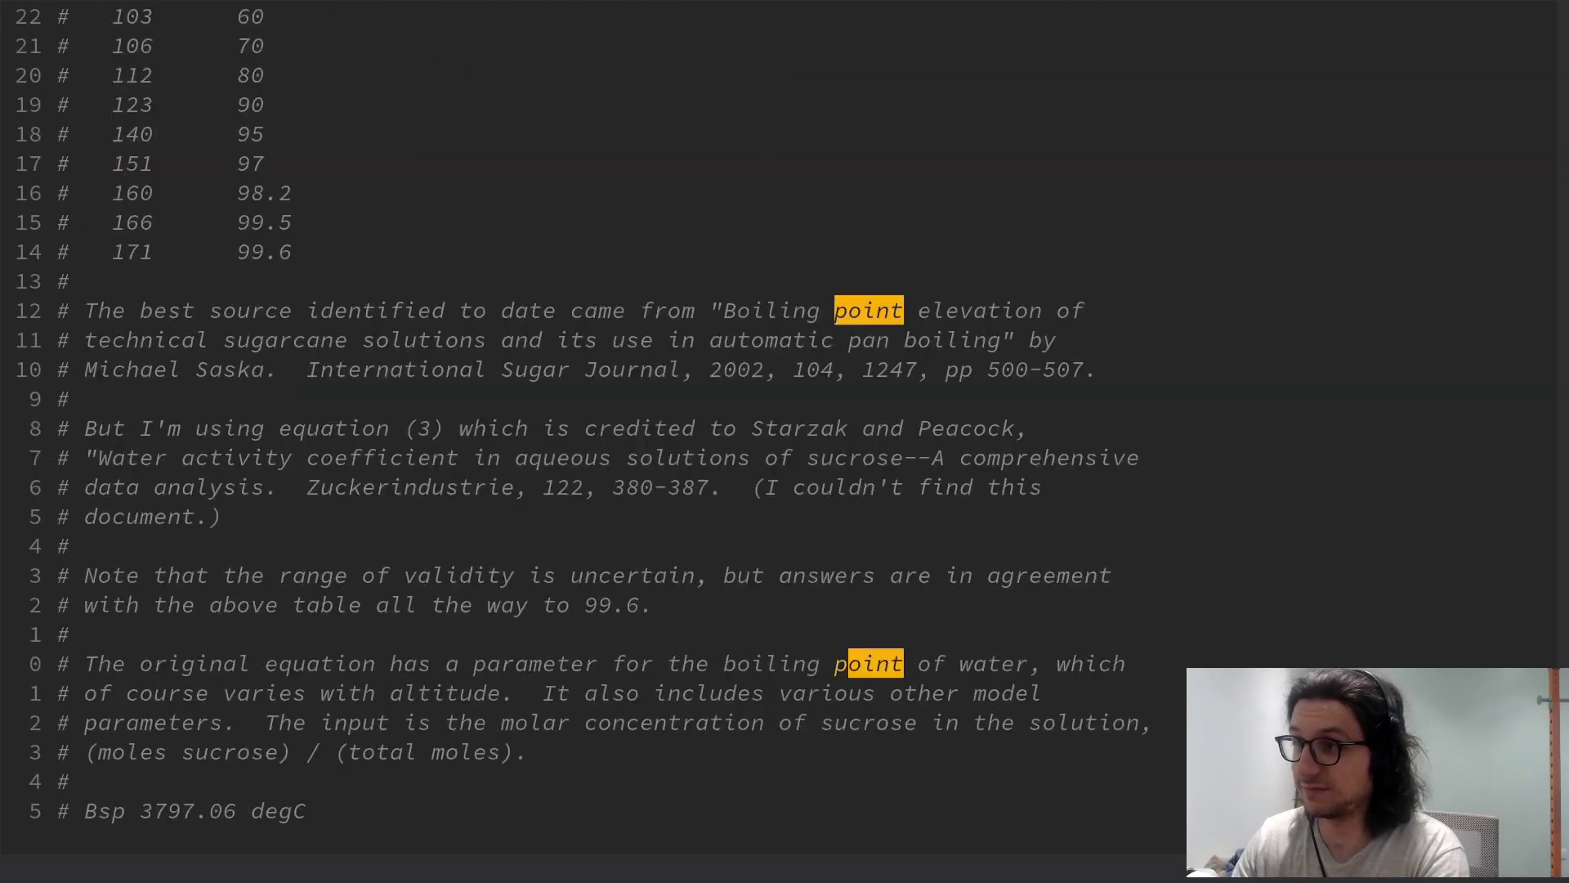
key("n")
key("n")
key("n")
key("n")
key("n")
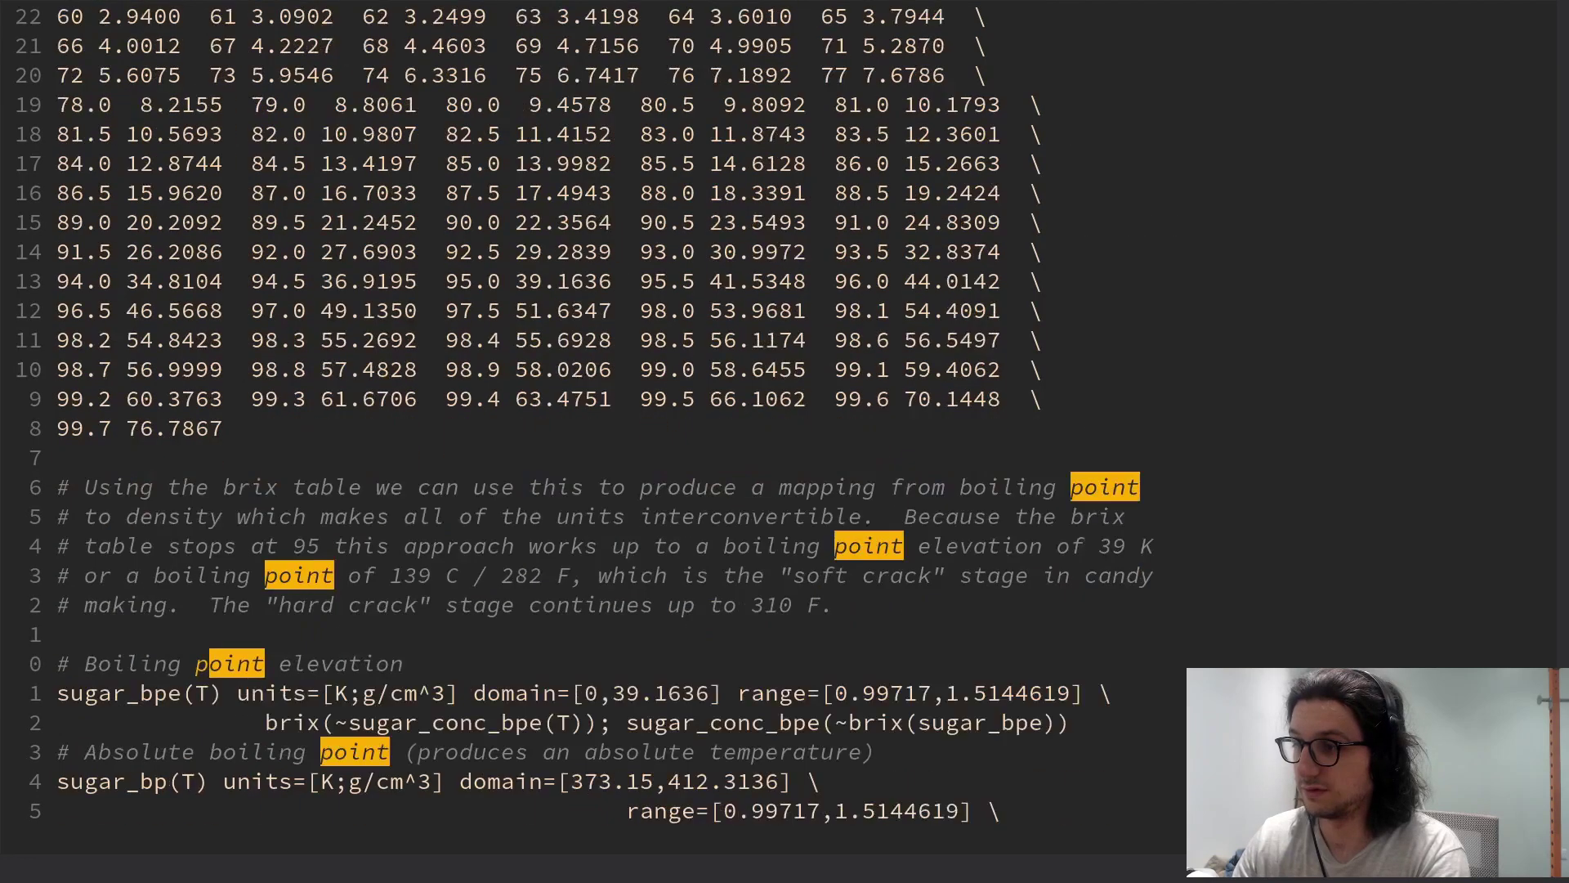
key("n")
key("n")
key("n")
key("n")
key("n")
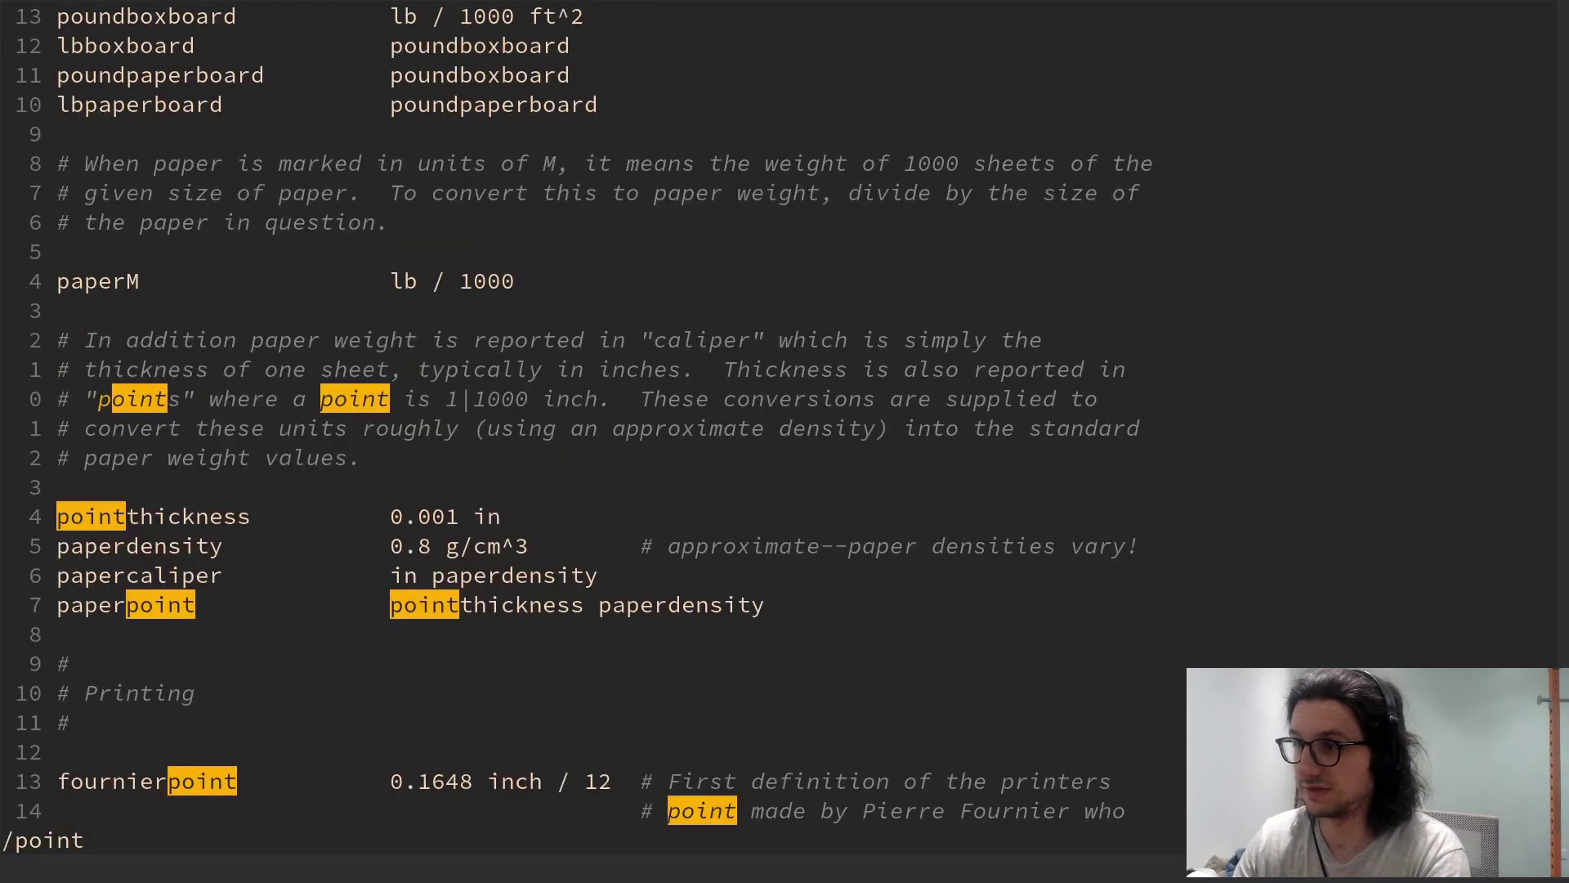
key("n")
Browse the paper caliper lines down to papercaliper, then page toward the printing point units
key("j")
key("j")
key("k")
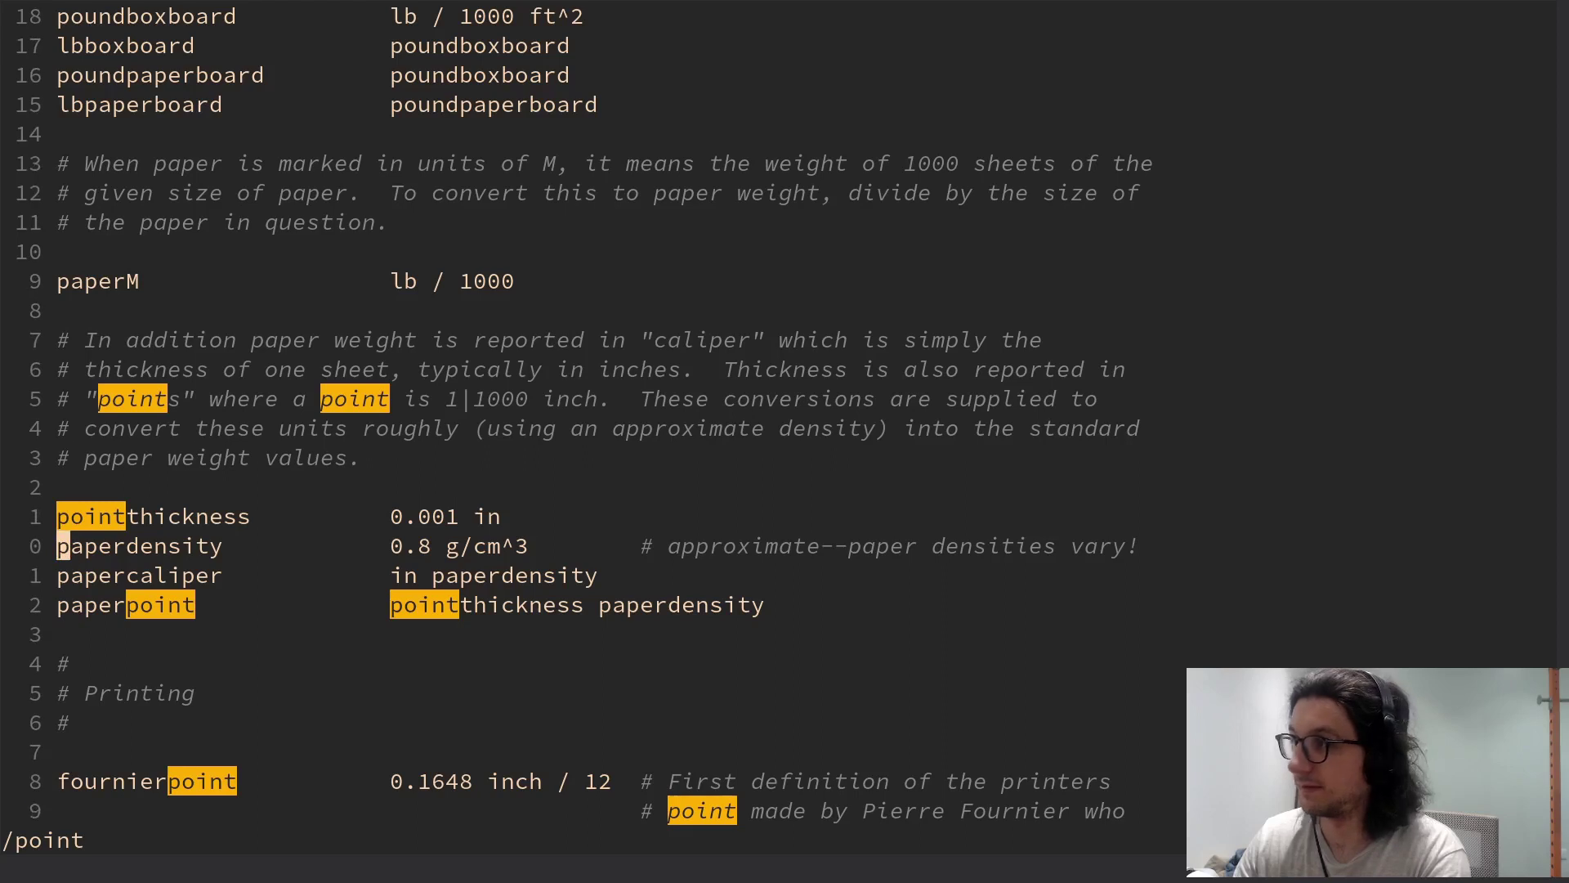
key("k")
key("k")
key("k")
key("k")
key("k")
key("k")
key("w")
key("w")
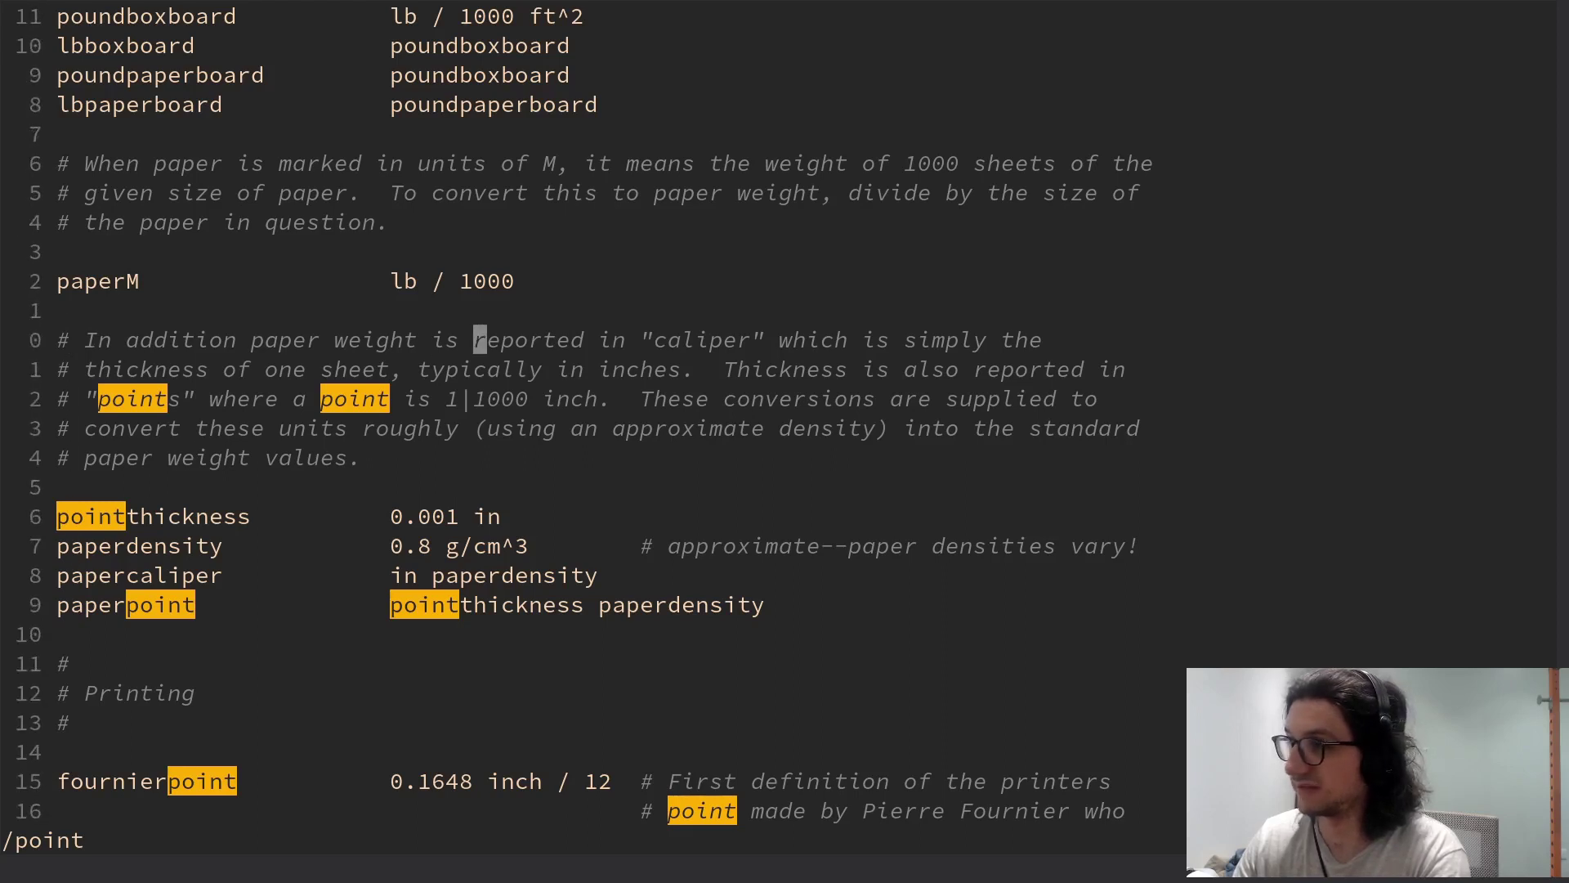
key("j")
key("j")
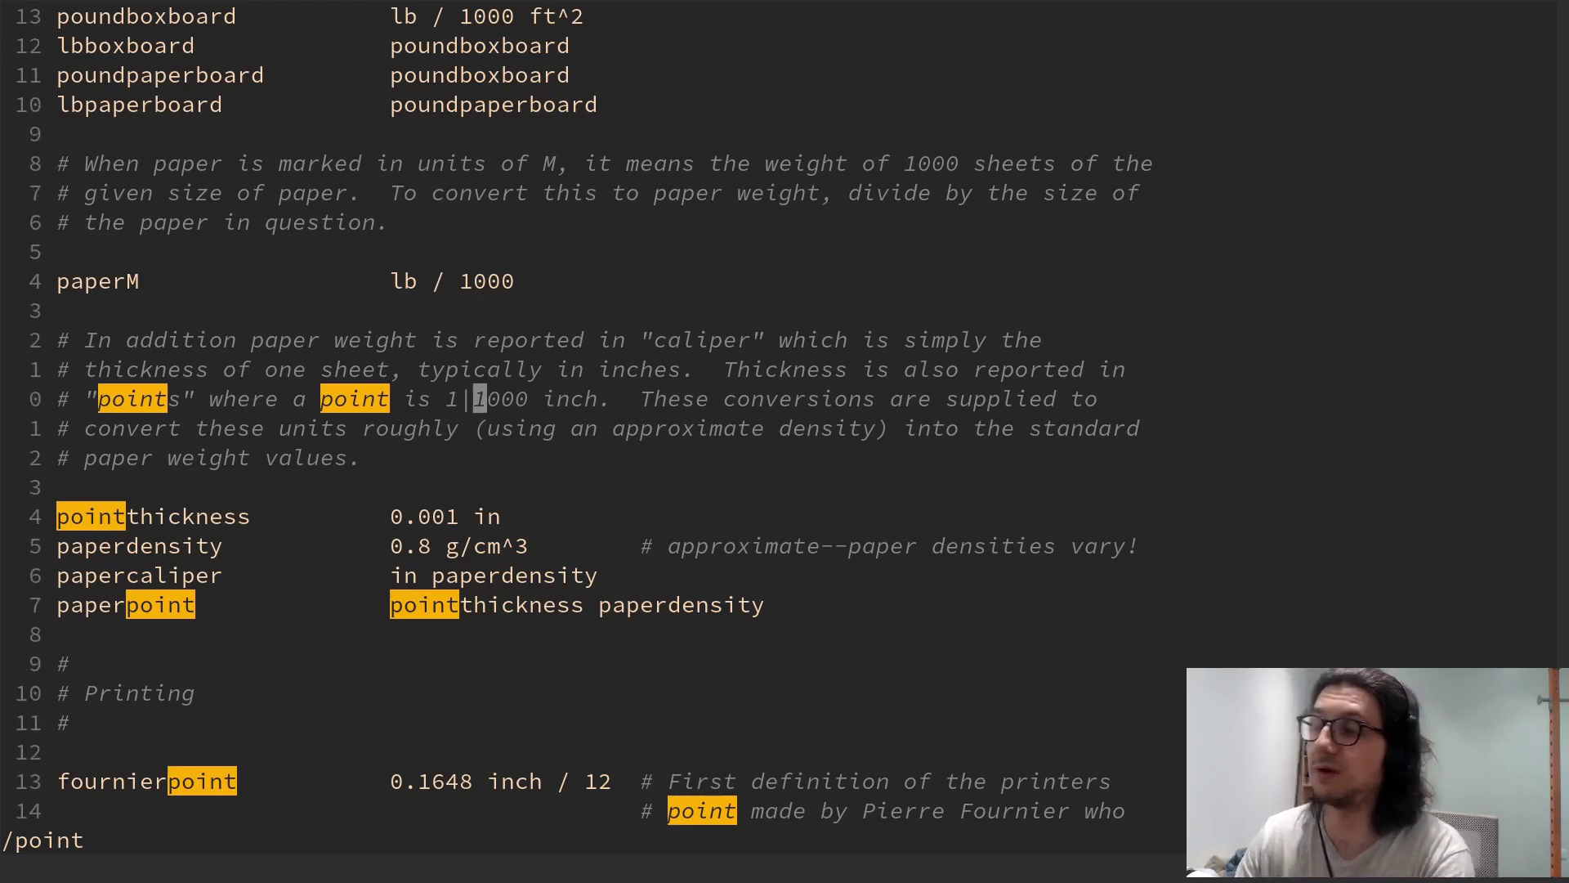
key("j")
key("j")
key("j")
key("j")
key("j")
key("j")
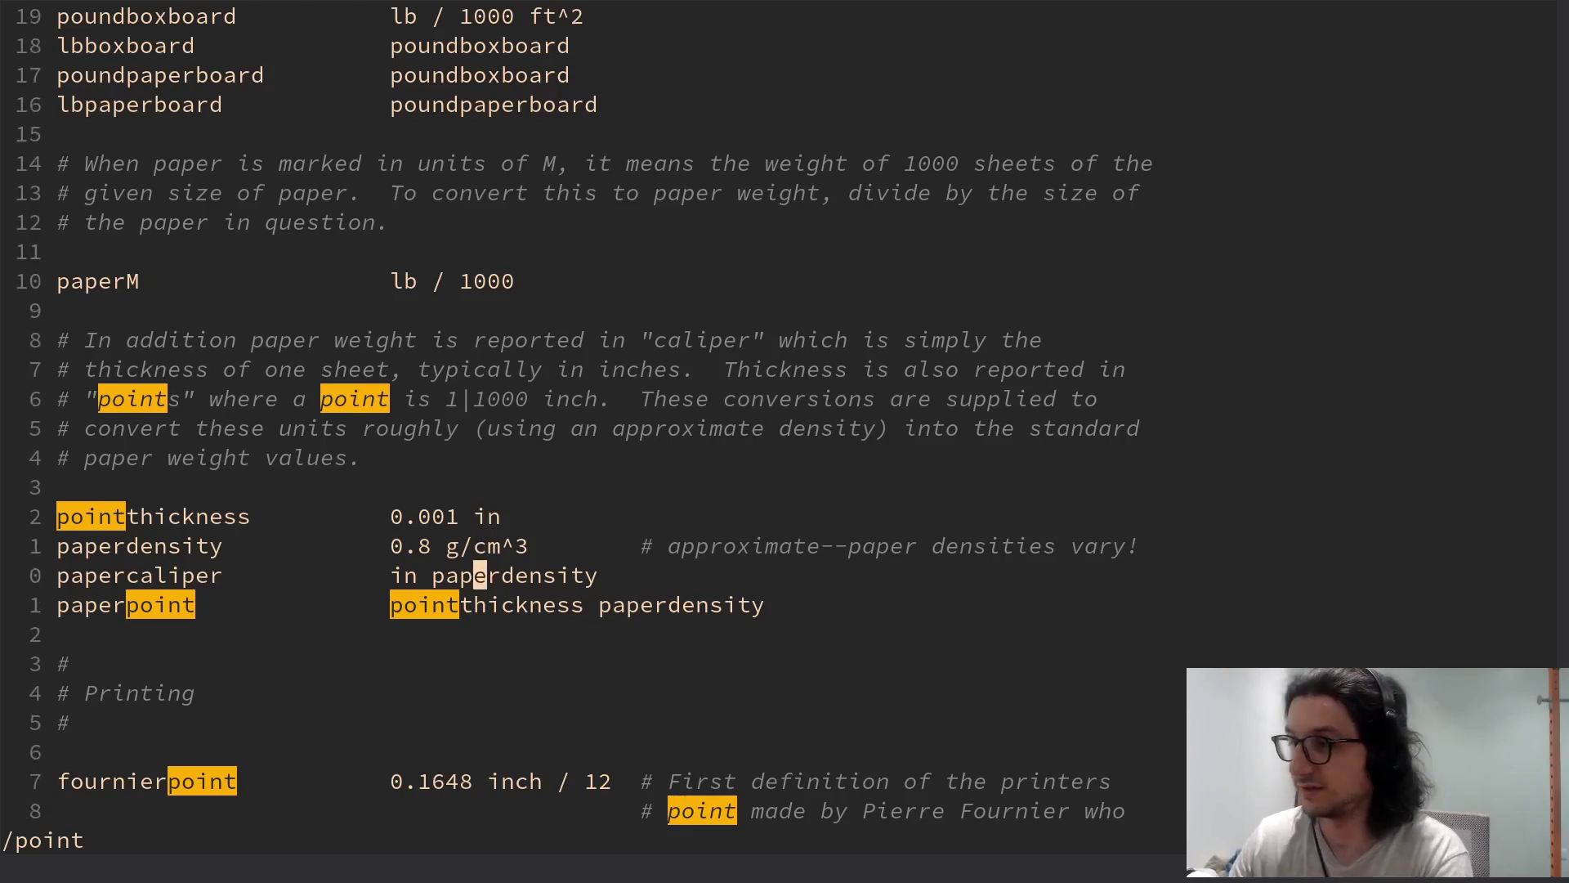
key("ctrl+d")
key("ctrl+d")
key("ctrl+d")
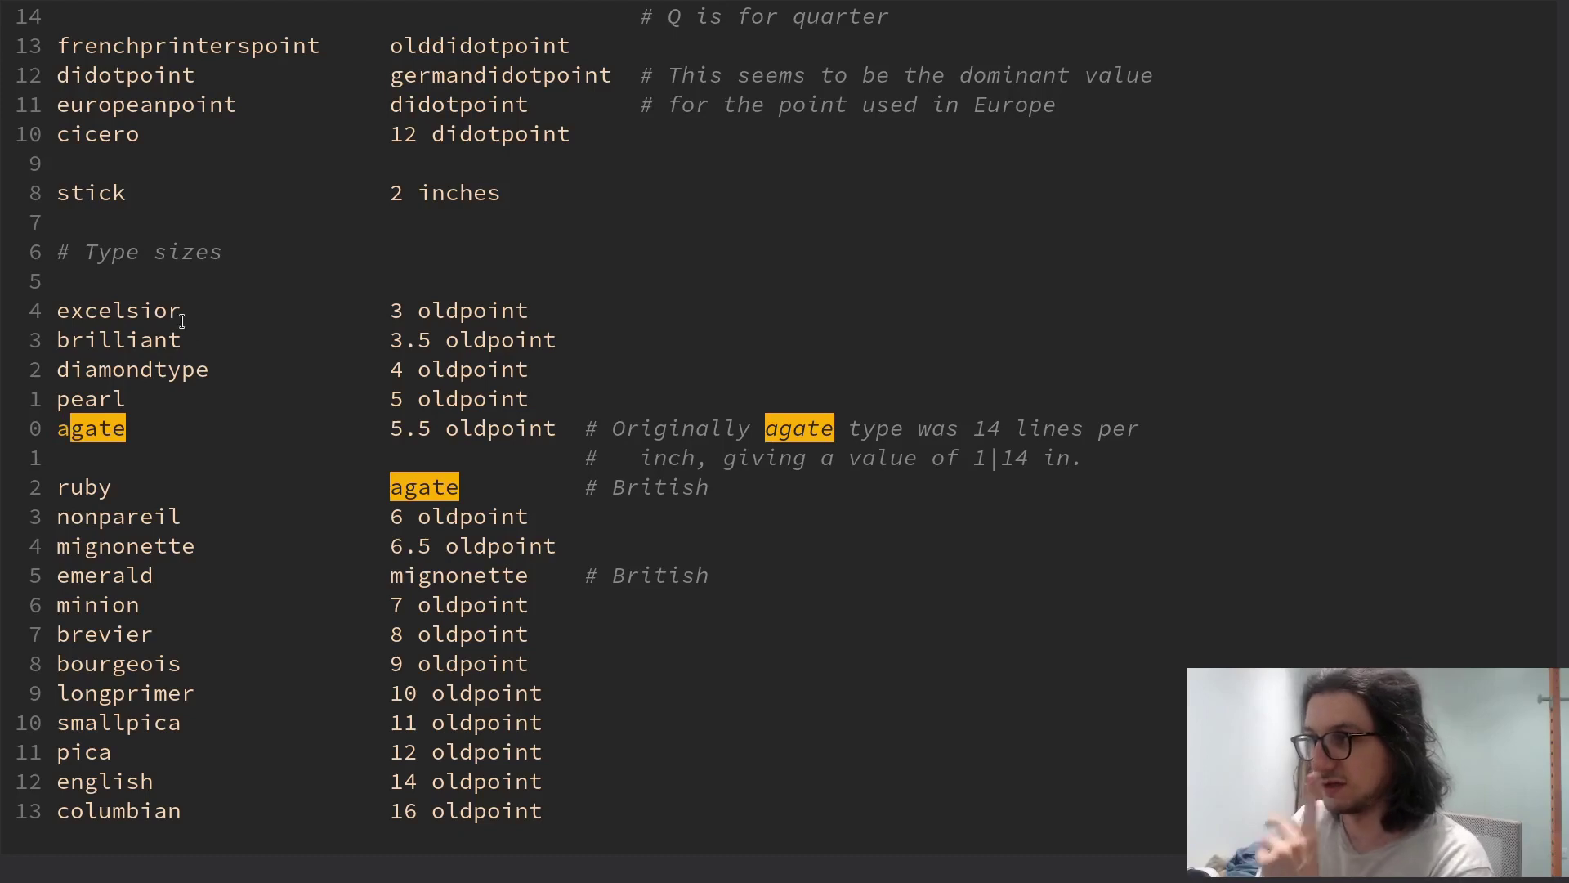
Convert 1 point and 72 point to excelsior, getting 0.33458333 and 24.09
triple_click(459, 310)
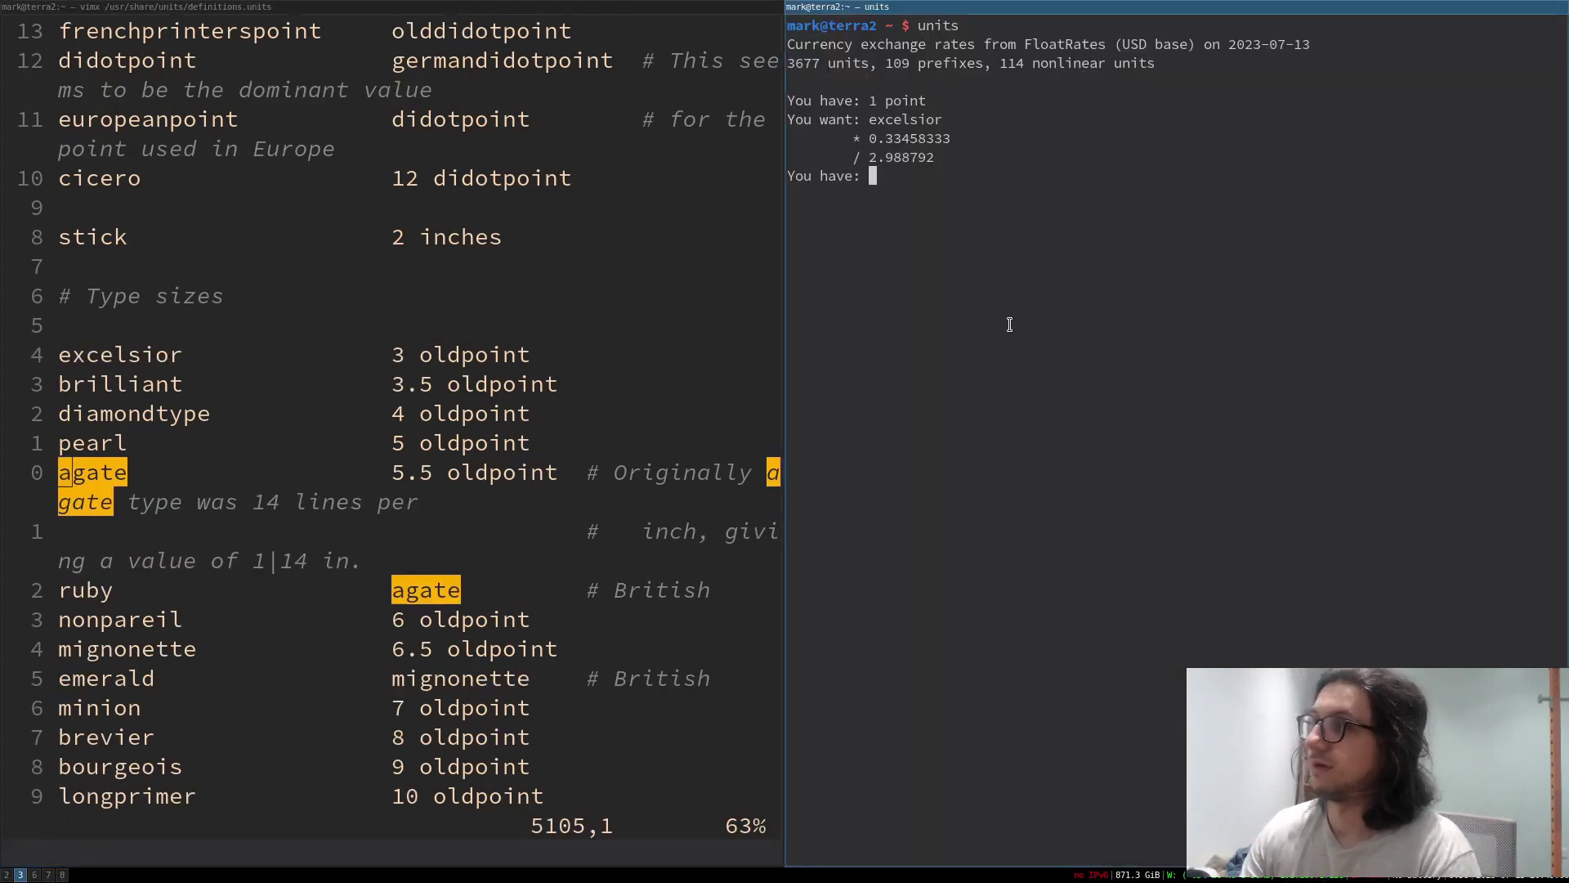
key("ctrl+l")
type("1 point")
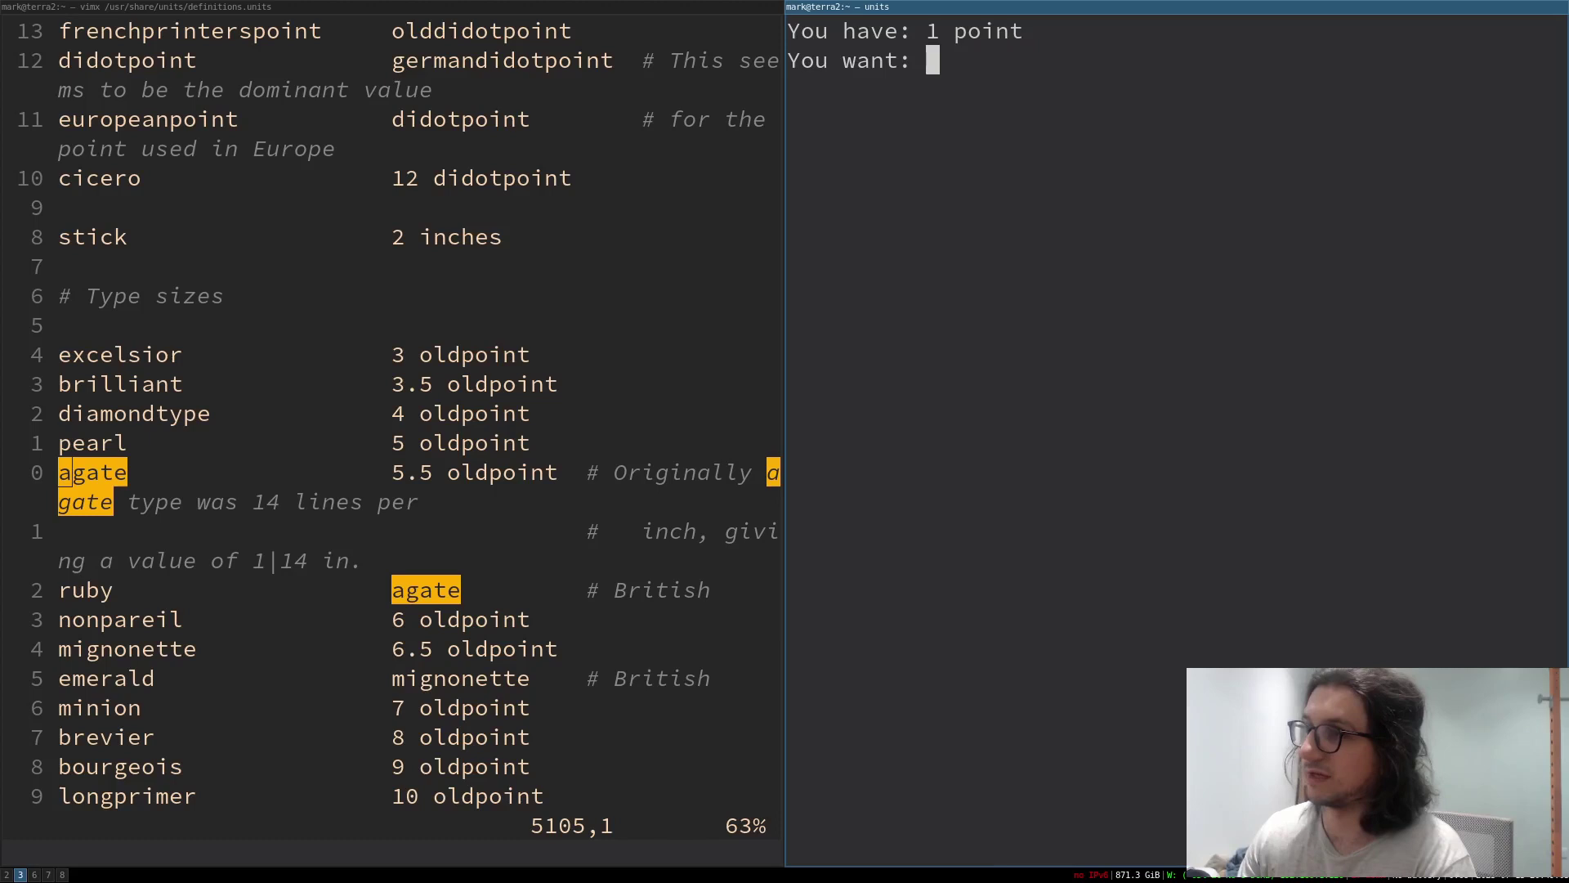
double_click(144, 355)
middle_click(845, 343)
key("Return")
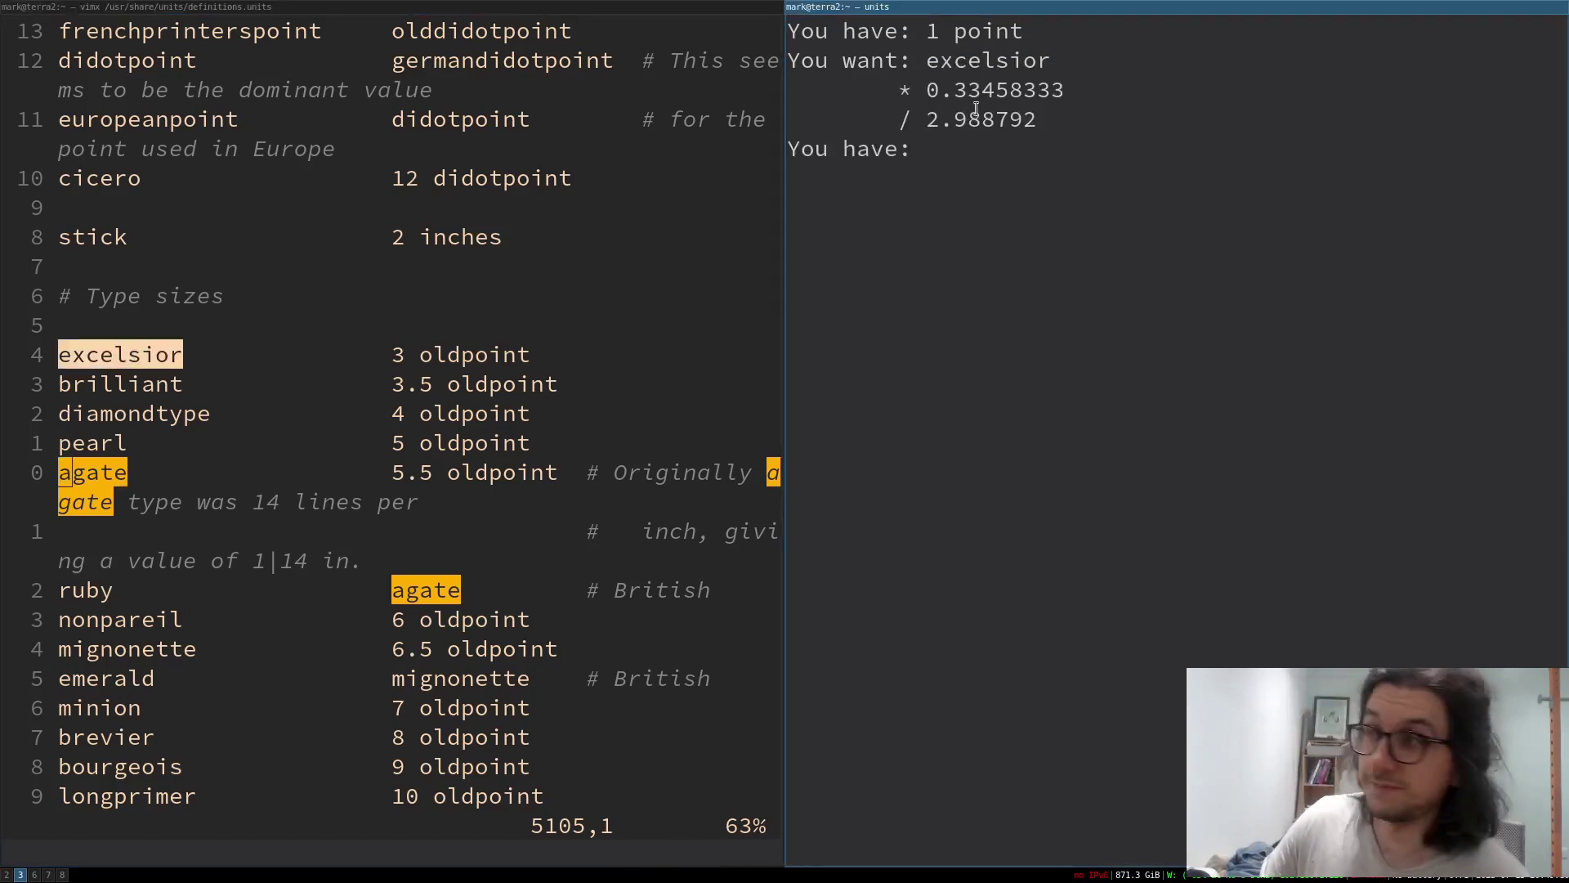
left_click_drag(379, 354, 514, 358)
type("72 point")
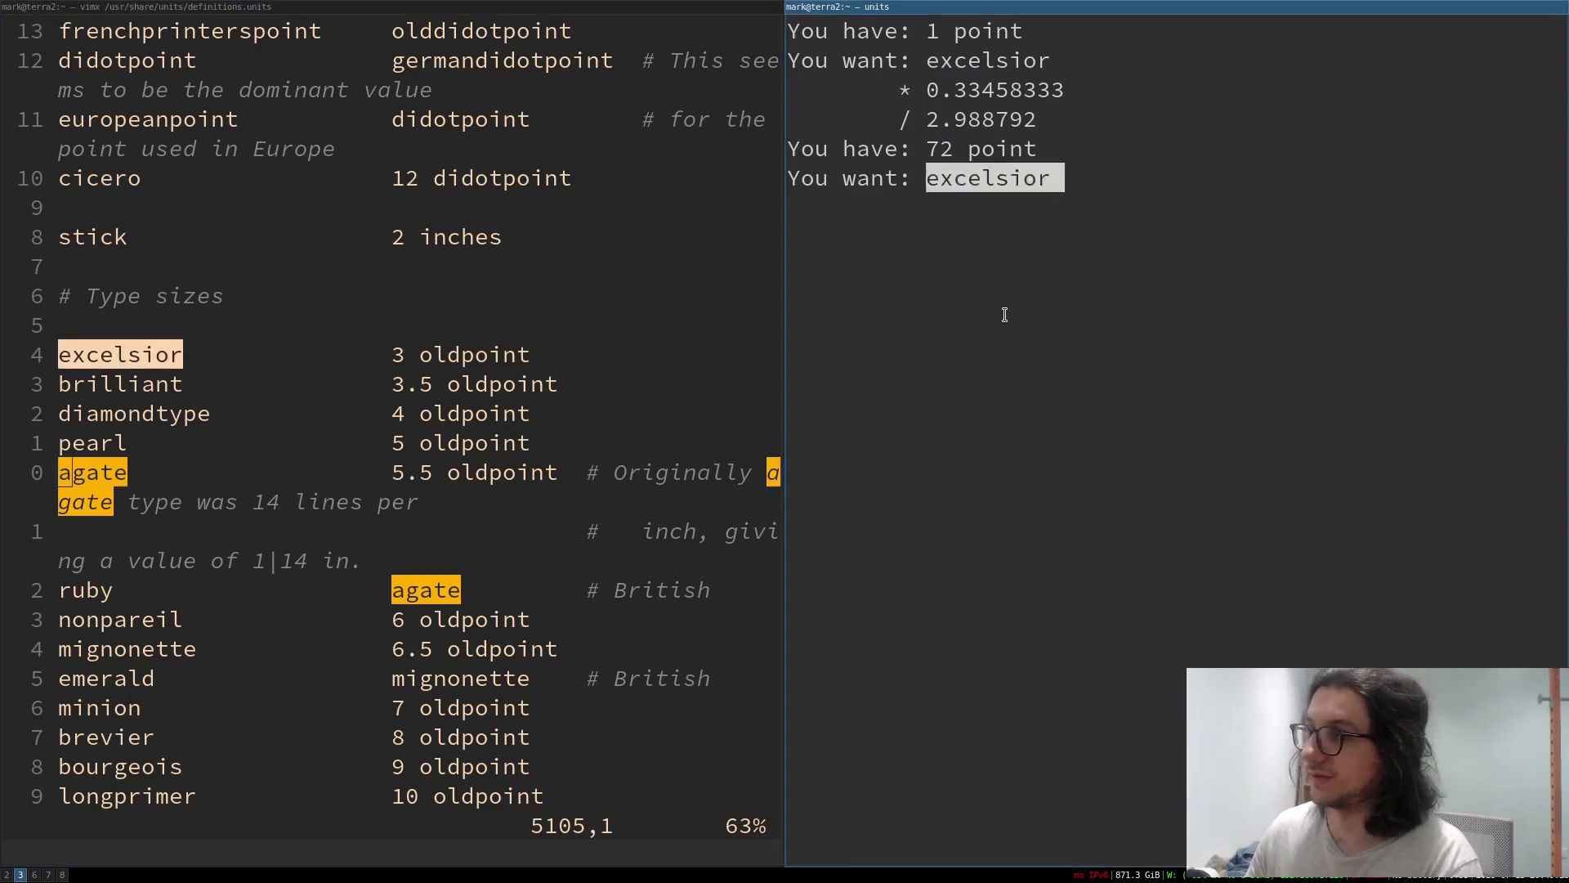
key("Return")
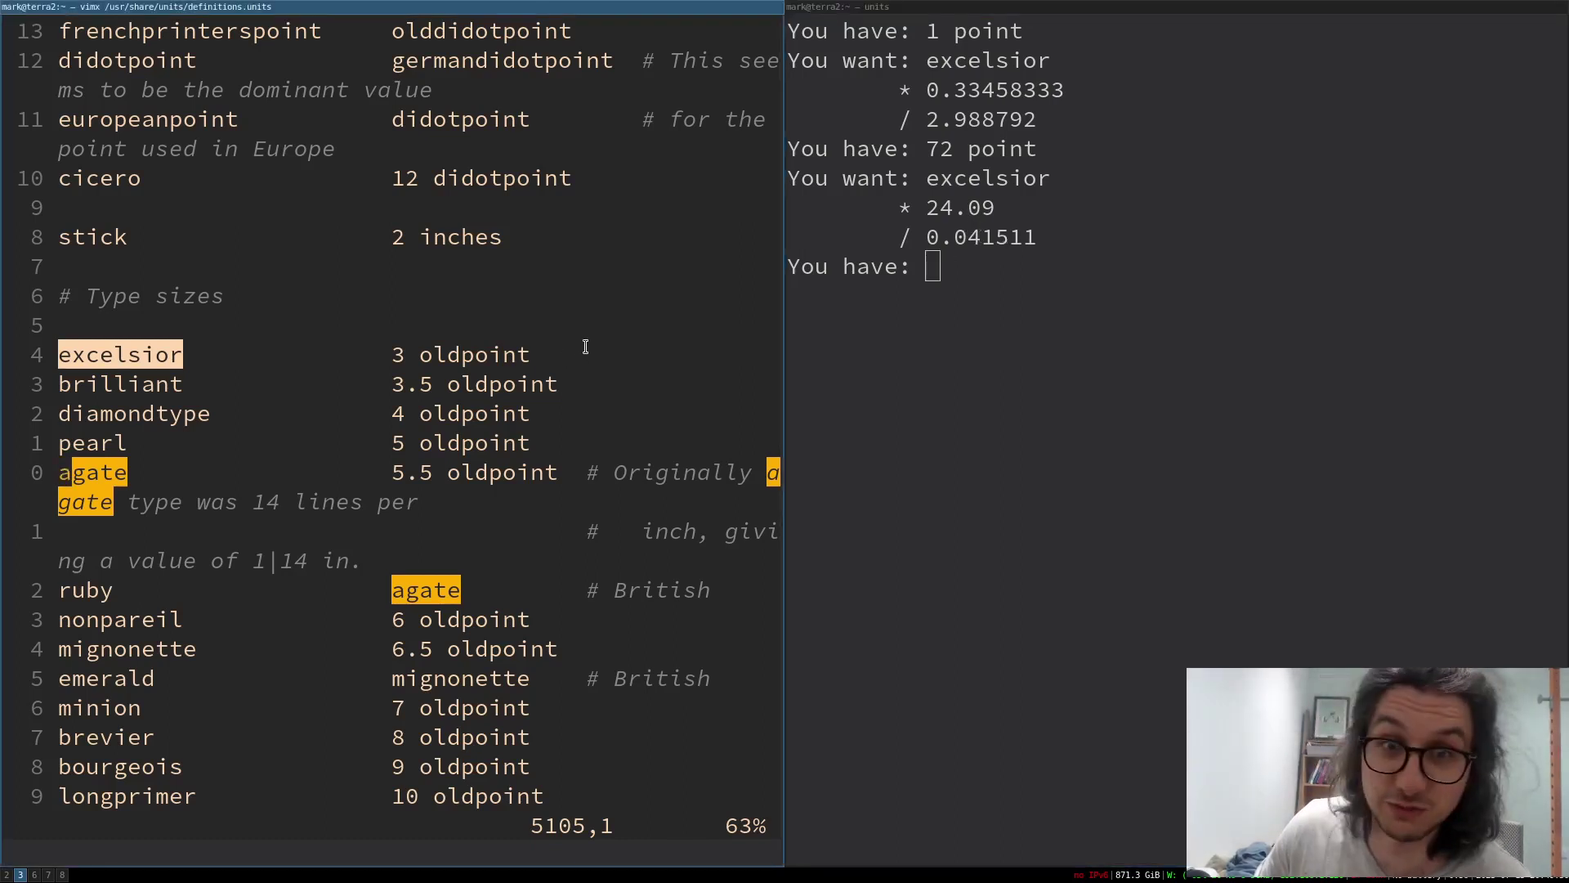
scroll(581, 344, "down", 20)
Make vim fullscreen and inspect the jiffy line's 0.01 sec value and its comment
left_click(578, 560)
scroll(578, 560, "down", 2)
scroll(579, 561, "up", 2)
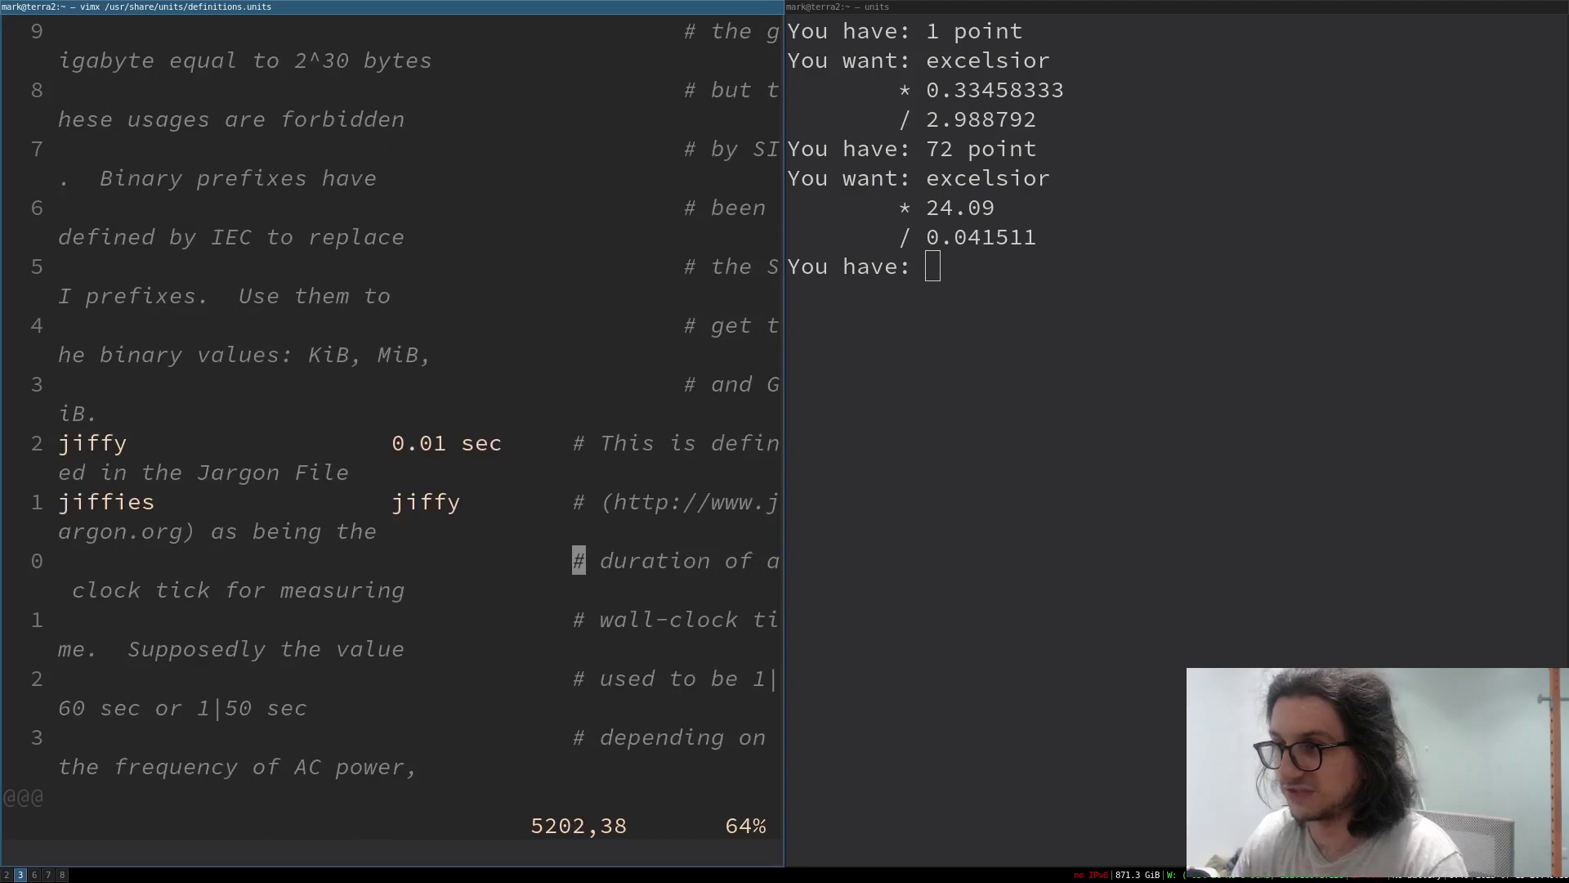
key("super+f")
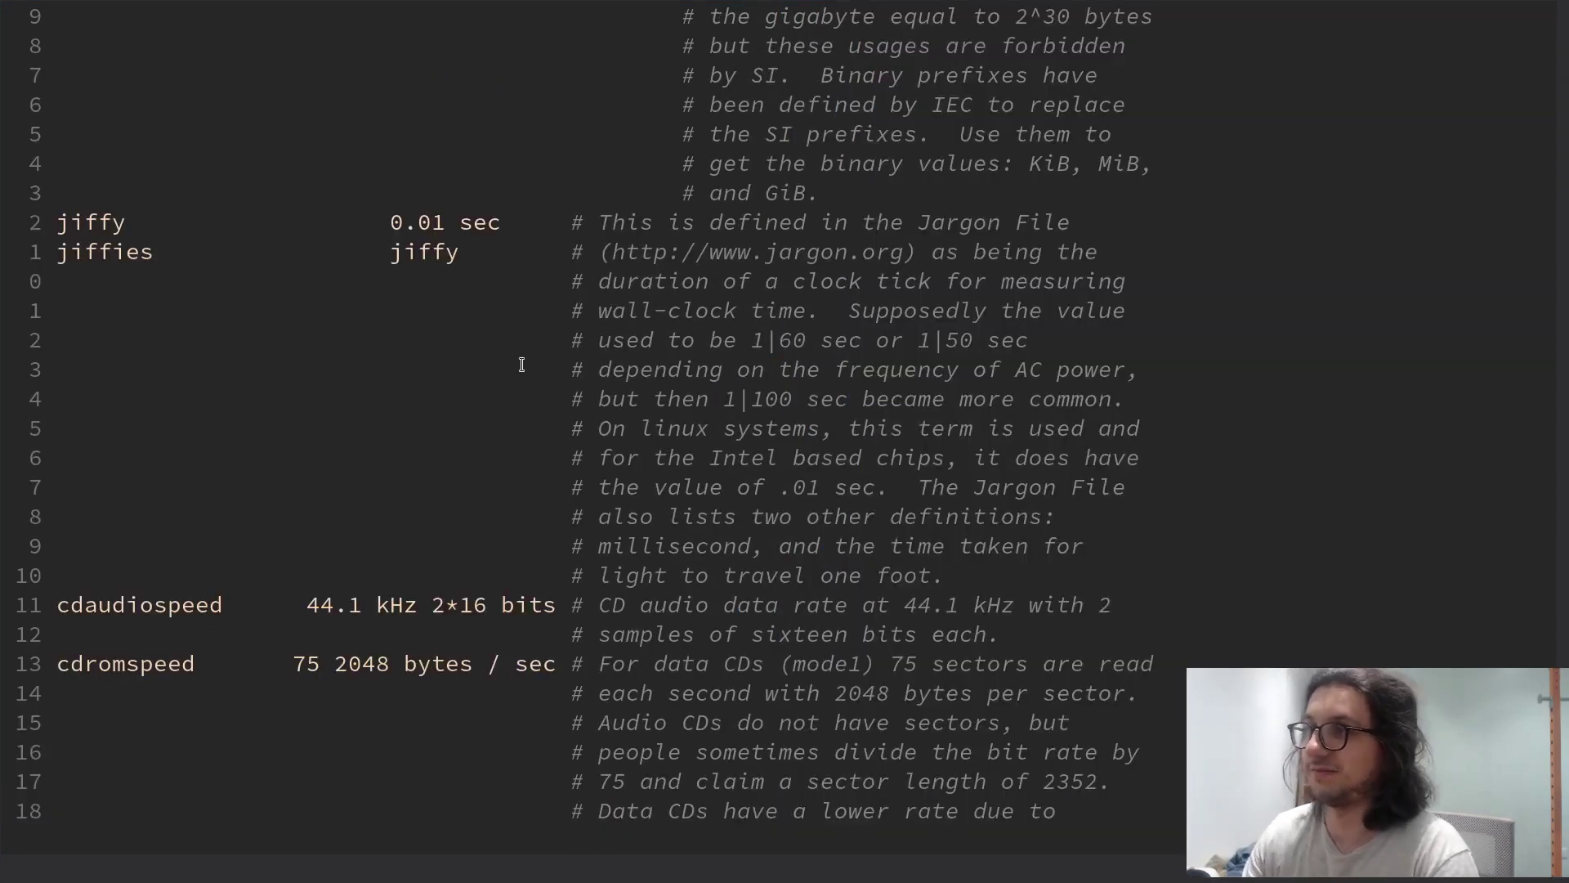
left_click(578, 222)
key("0")
key("w")
key("w")
key("w")
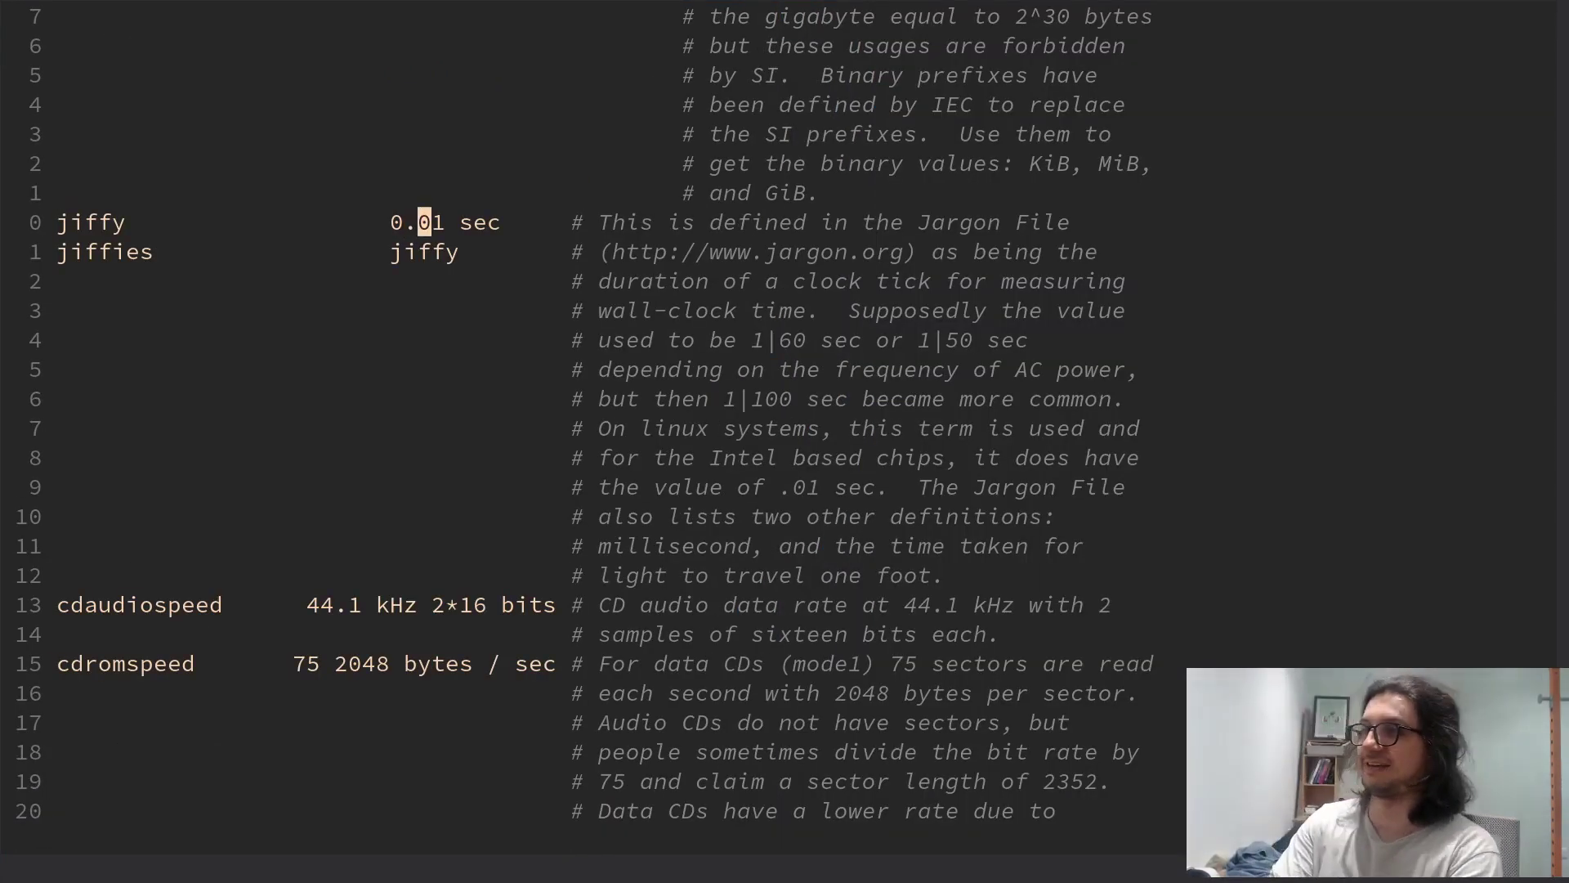
key("j")
key("j")
key("j")
key("j")
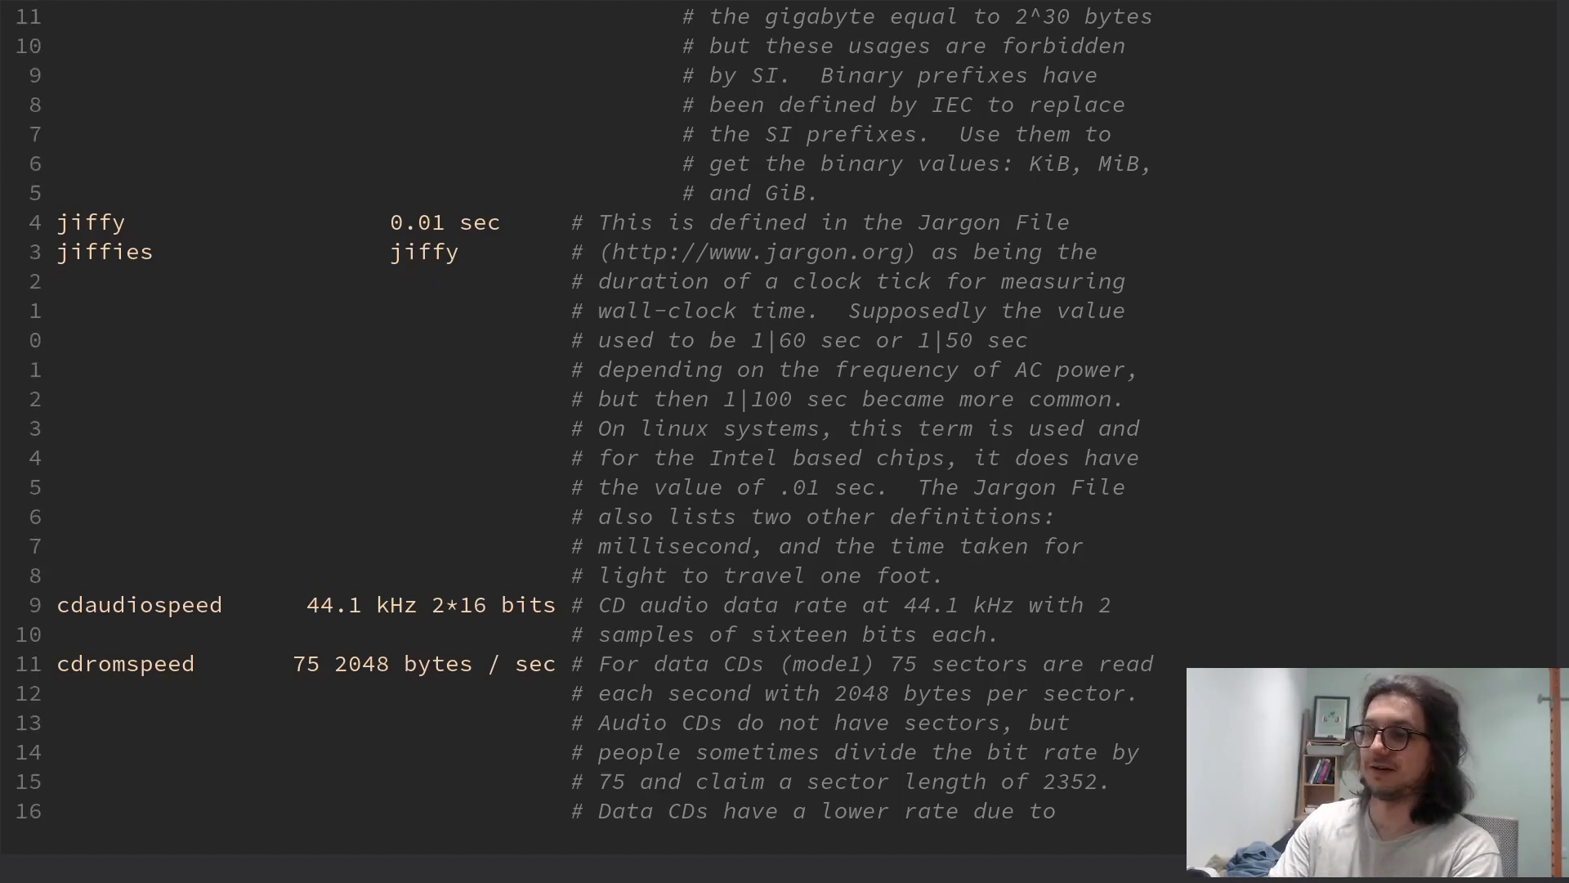
key("j")
key("j")
key("j")
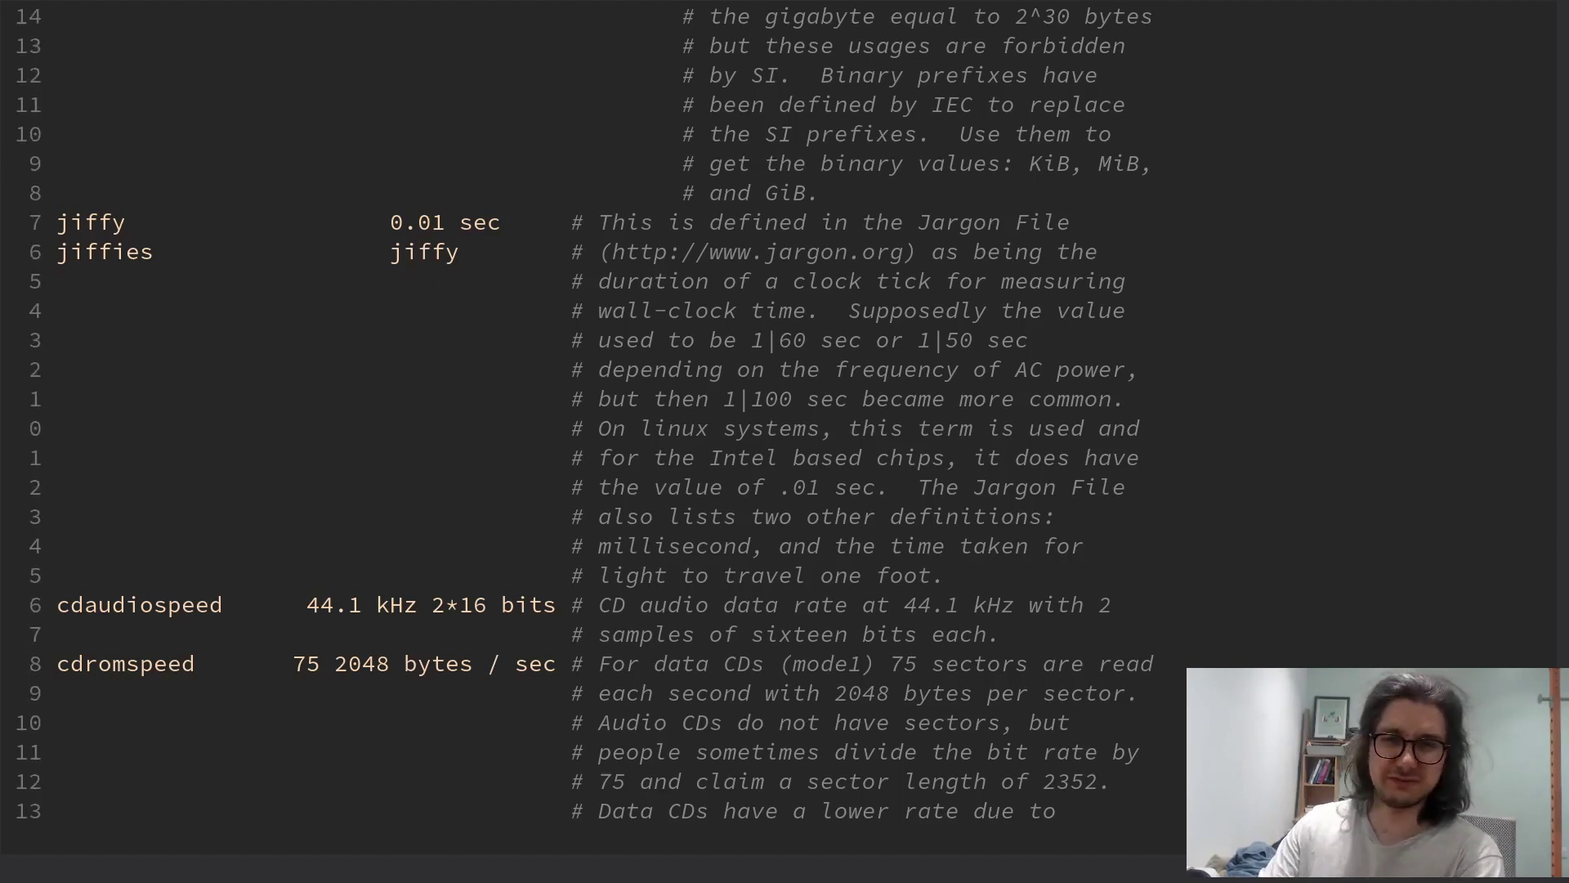
key("w")
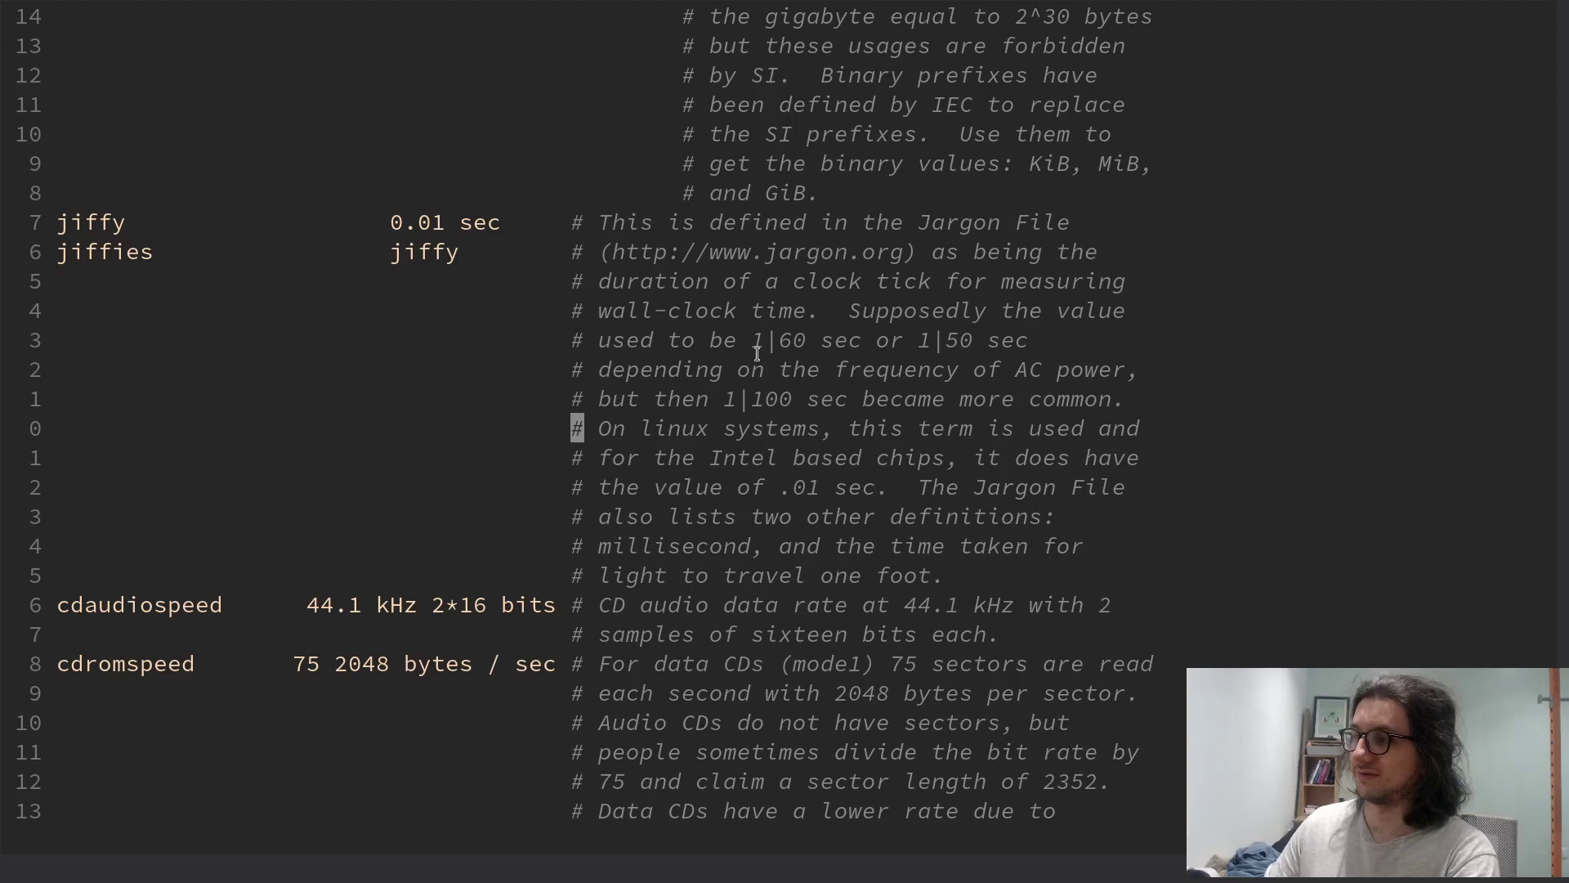
key("ctrl+u")
key("ctrl+u")
key("ctrl+u")
key("ctrl+u")
type("/")
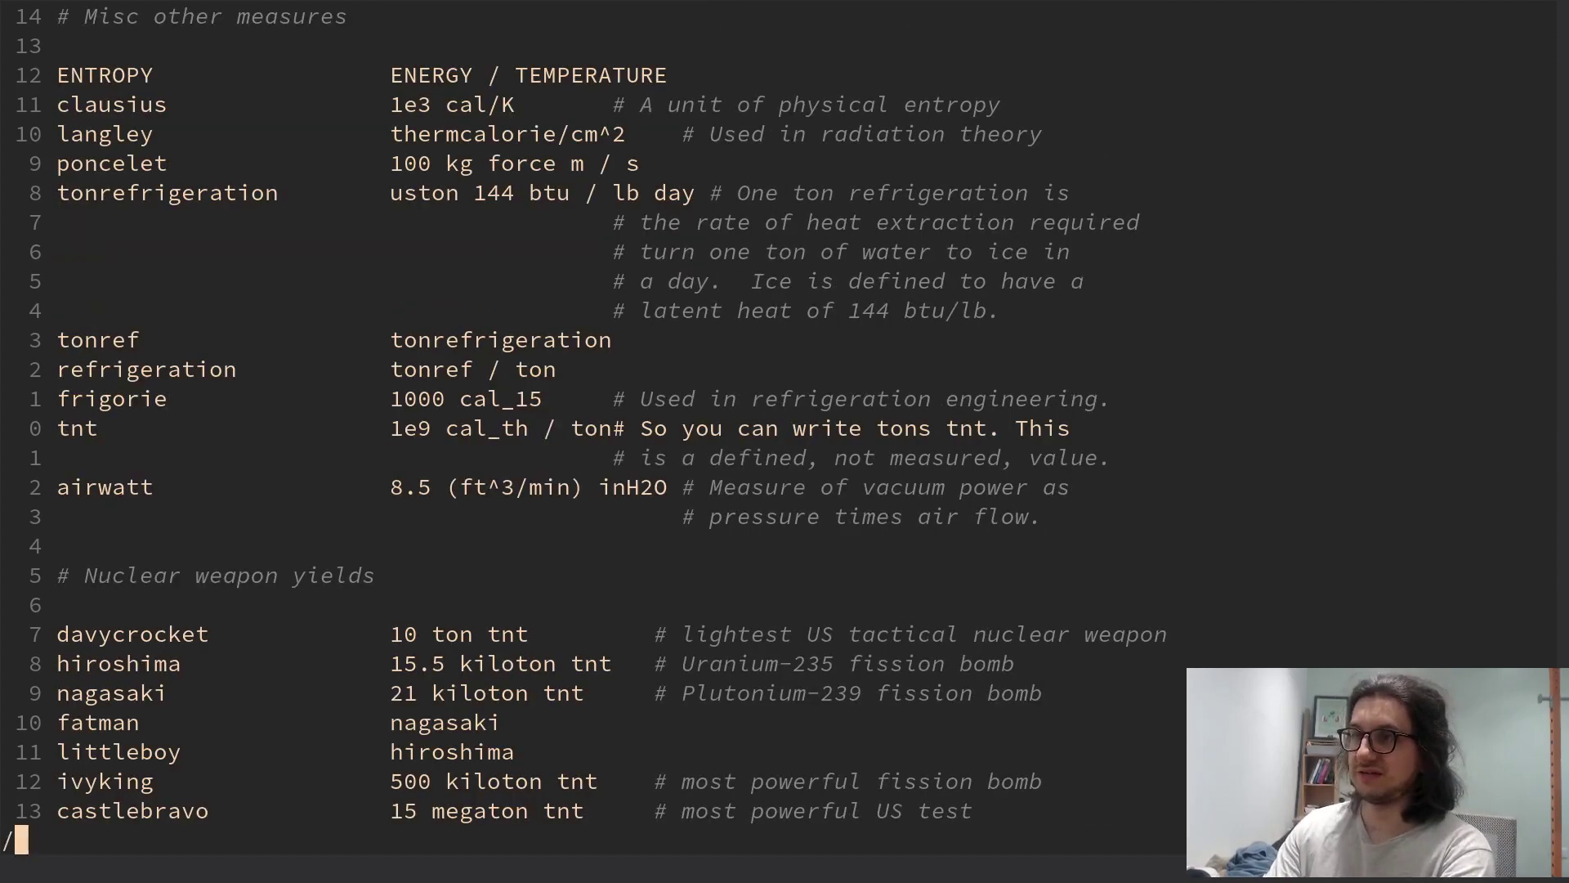
type("a5")
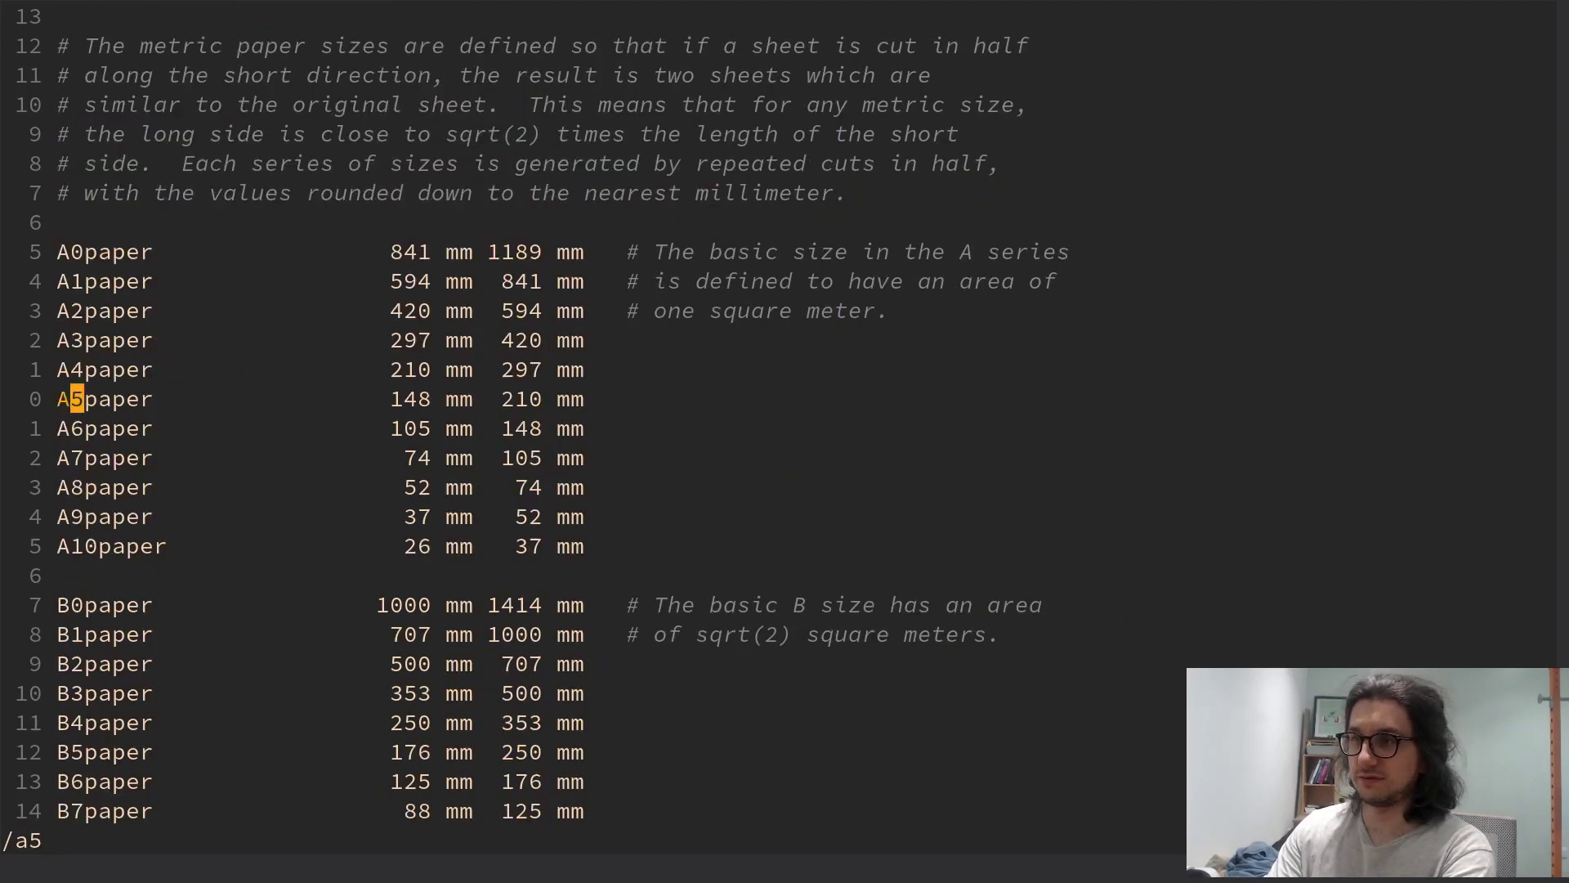
Search for A5 and scroll through the A- and C-series paper sizes into US paper weights
key("Return")
key("k")
key("k")
key("k")
key("k")
key("k")
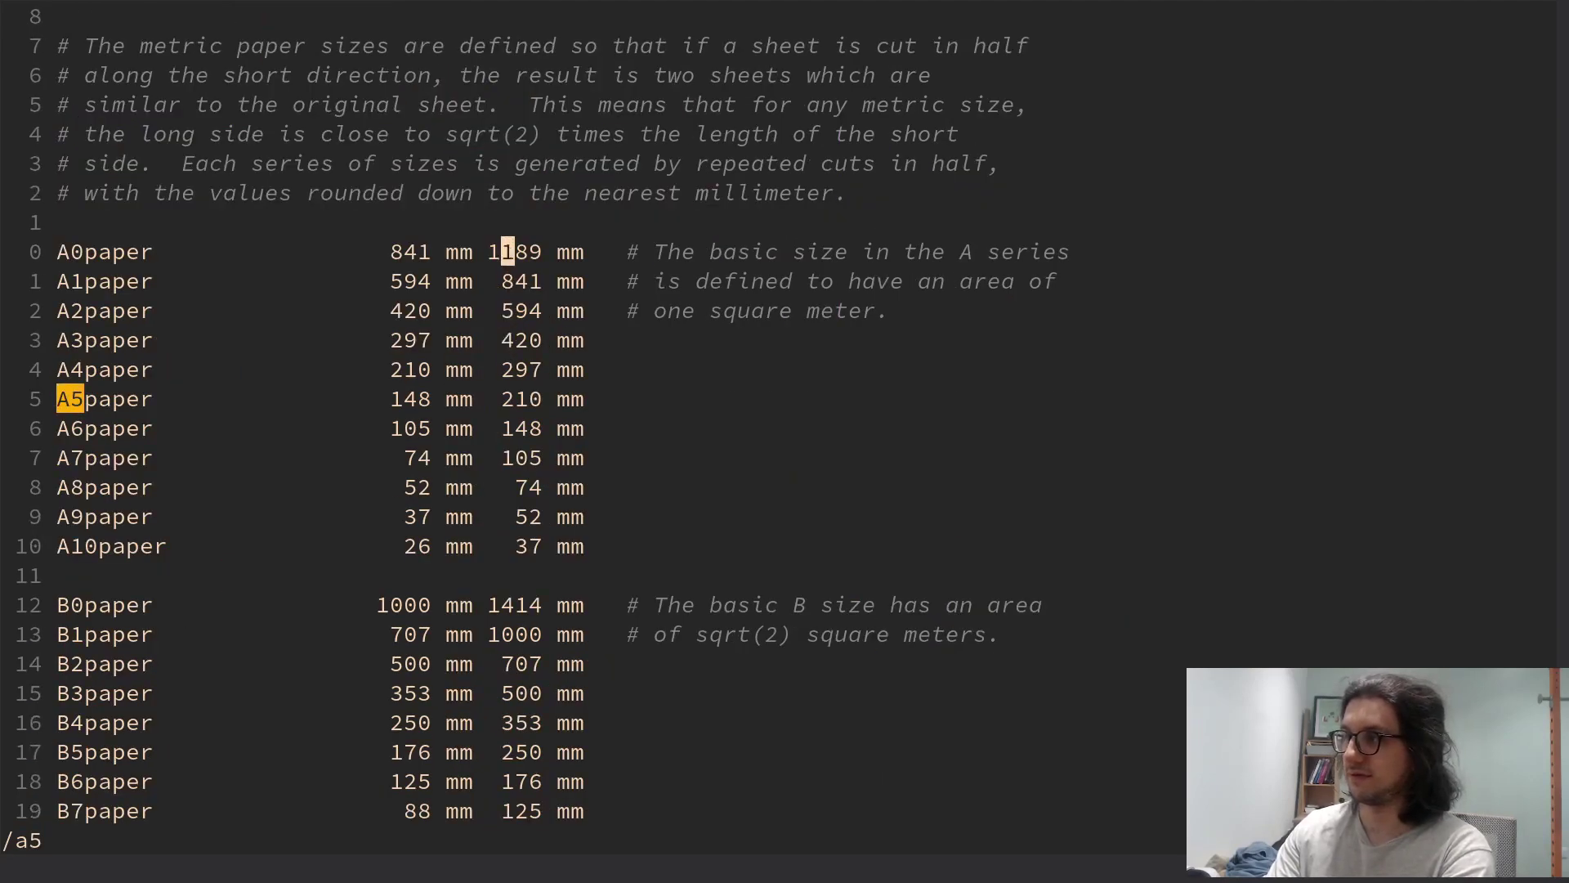
key("j")
key("ctrl+d")
key("ctrl+d")
key("ctrl+d")
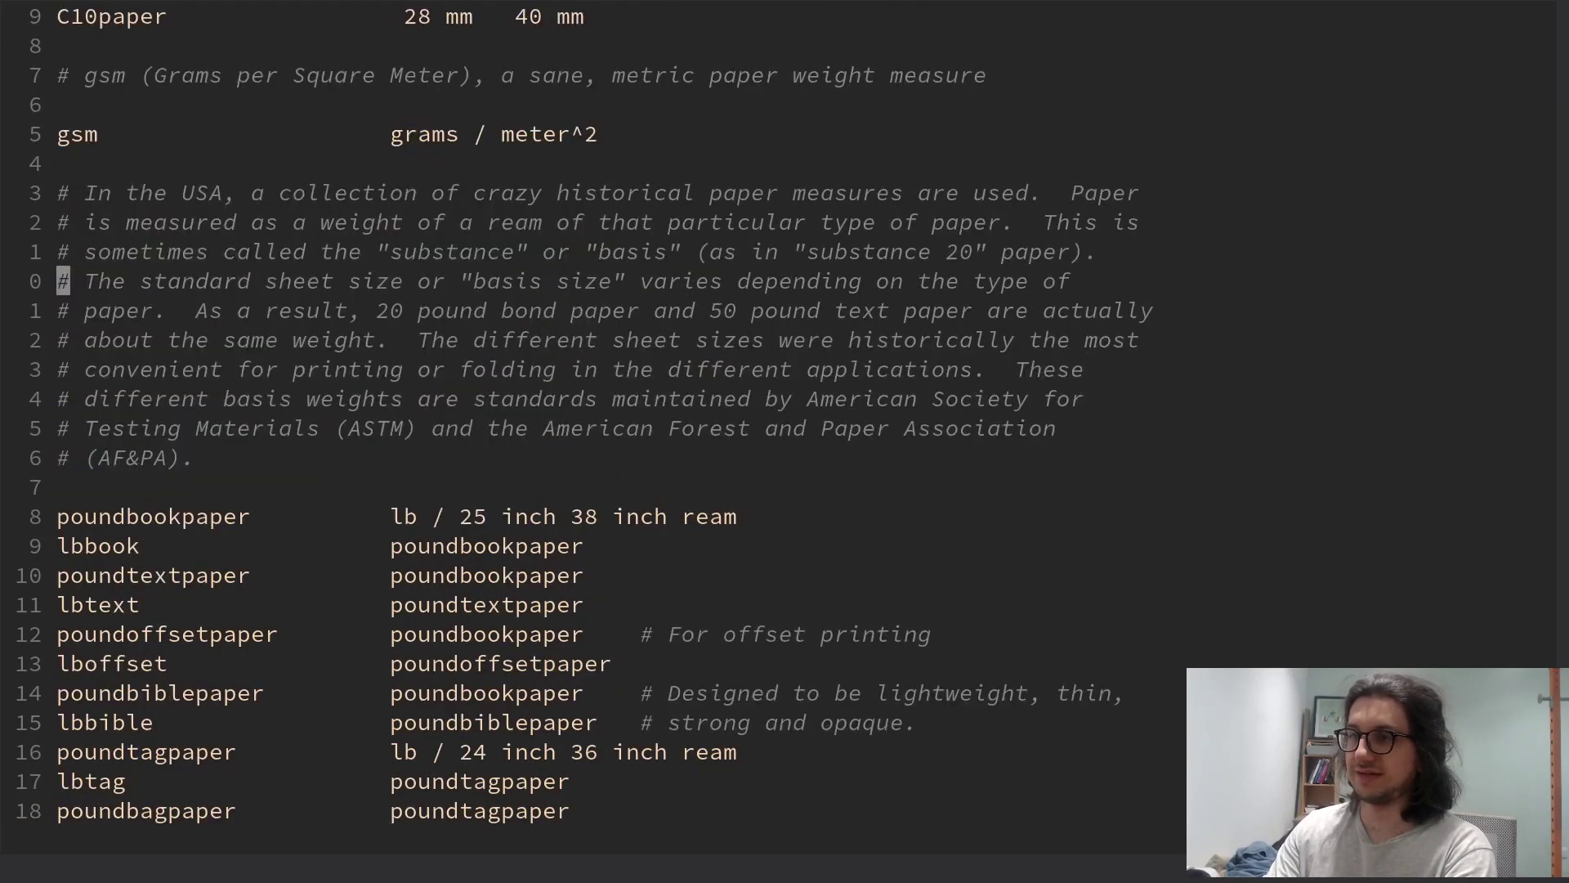
key("ctrl+d")
key("ctrl+d")
key("ctrl+d")
key("ctrl+d")
type("/acre")
Search for acre and step down through the acre-based land measure entries
key("Return")
key("j")
key("j")
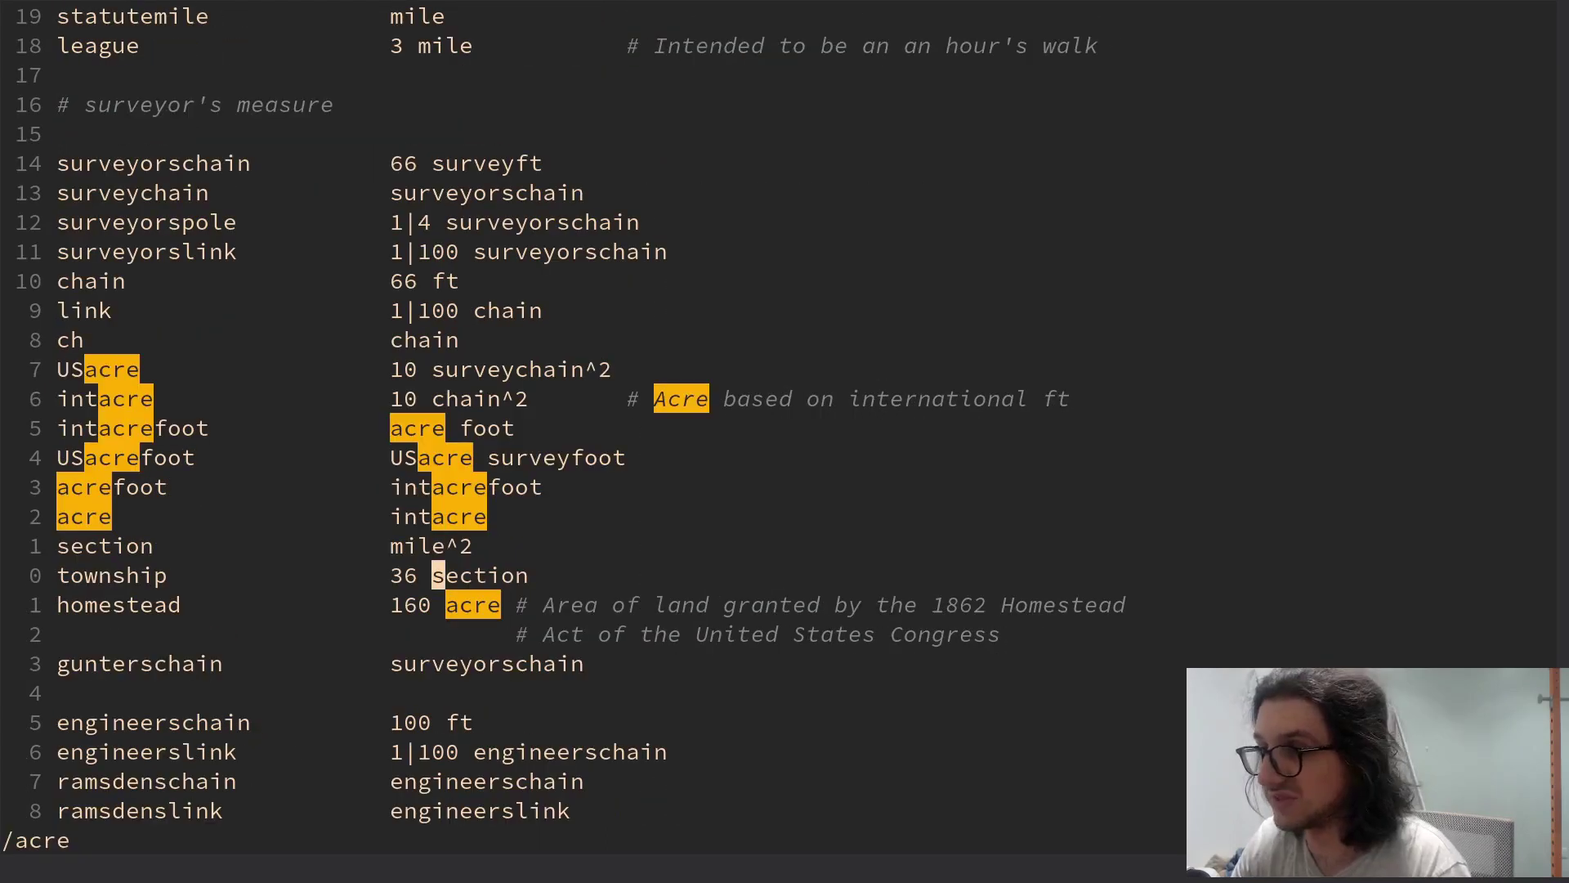
key("j")
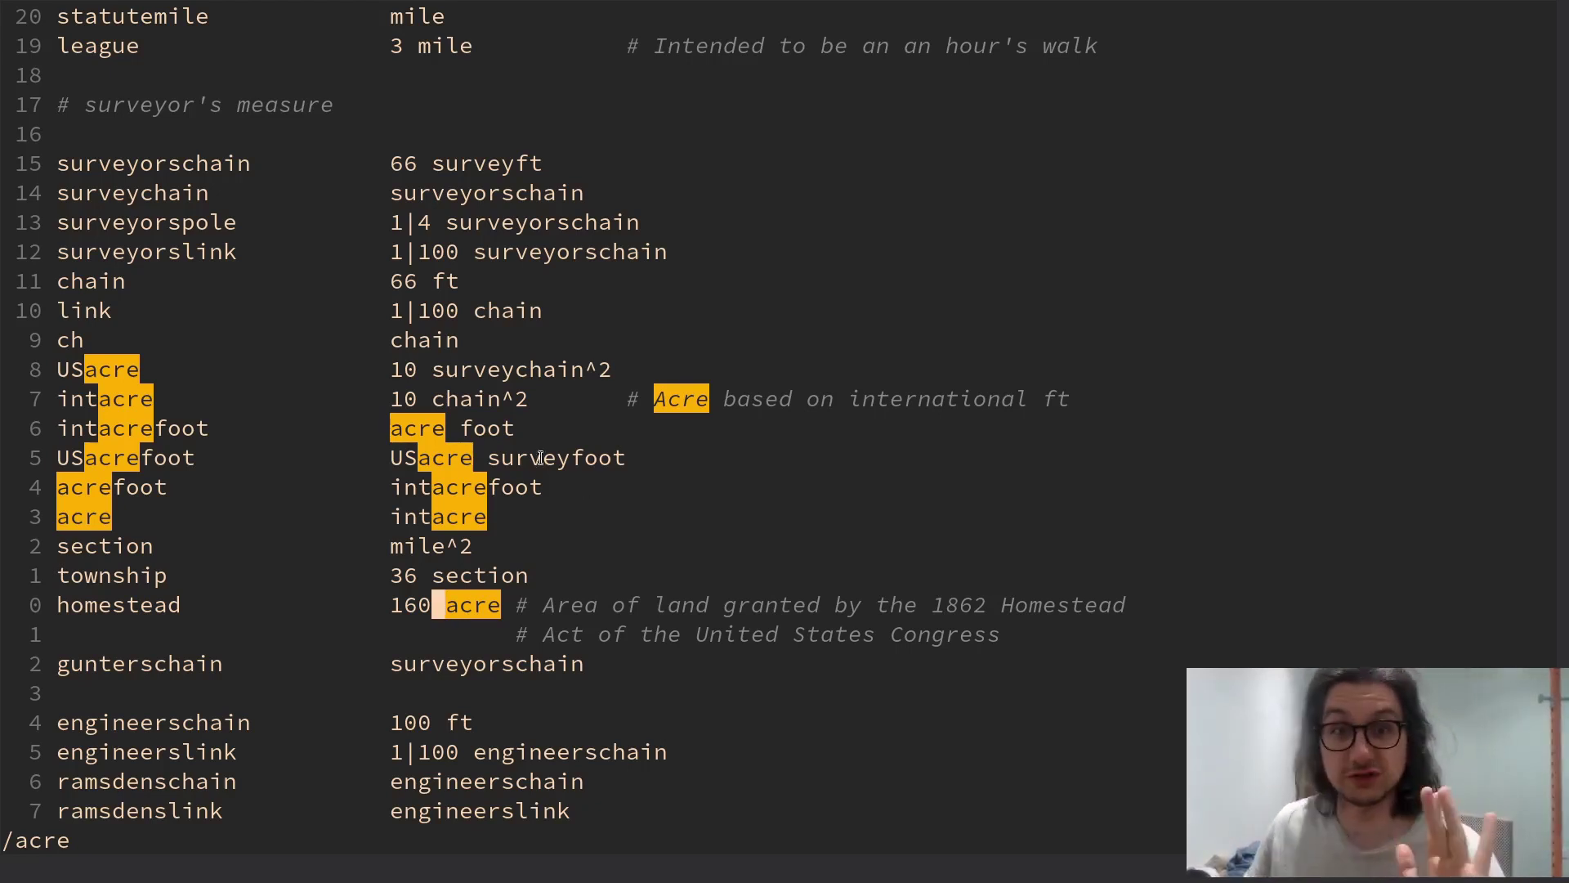
type("/grac")
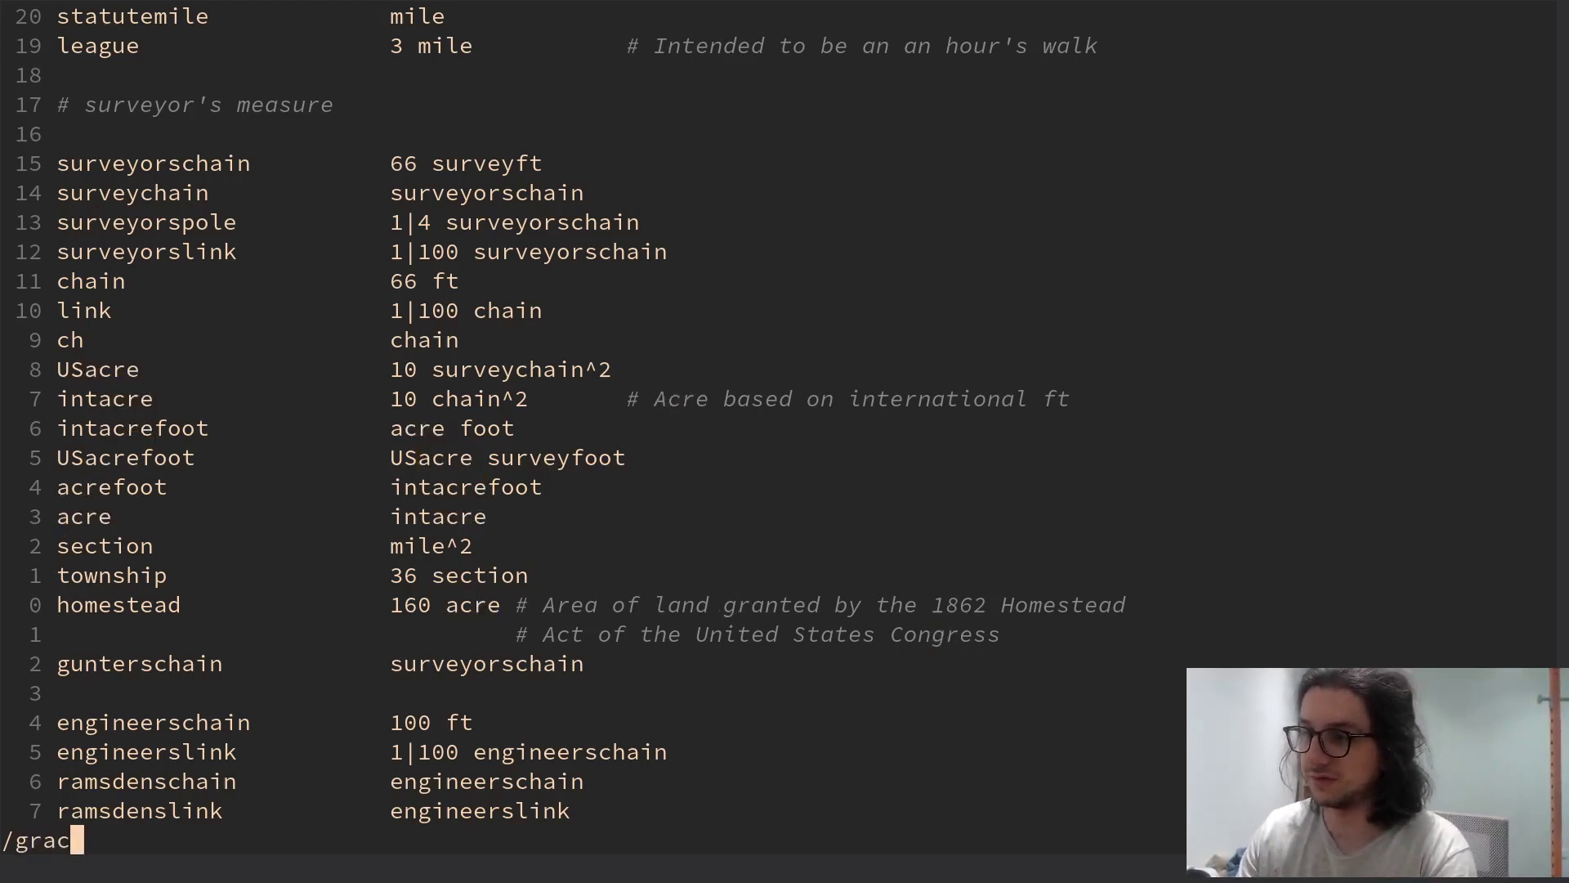
key("BackSpace")
key("BackSpace")
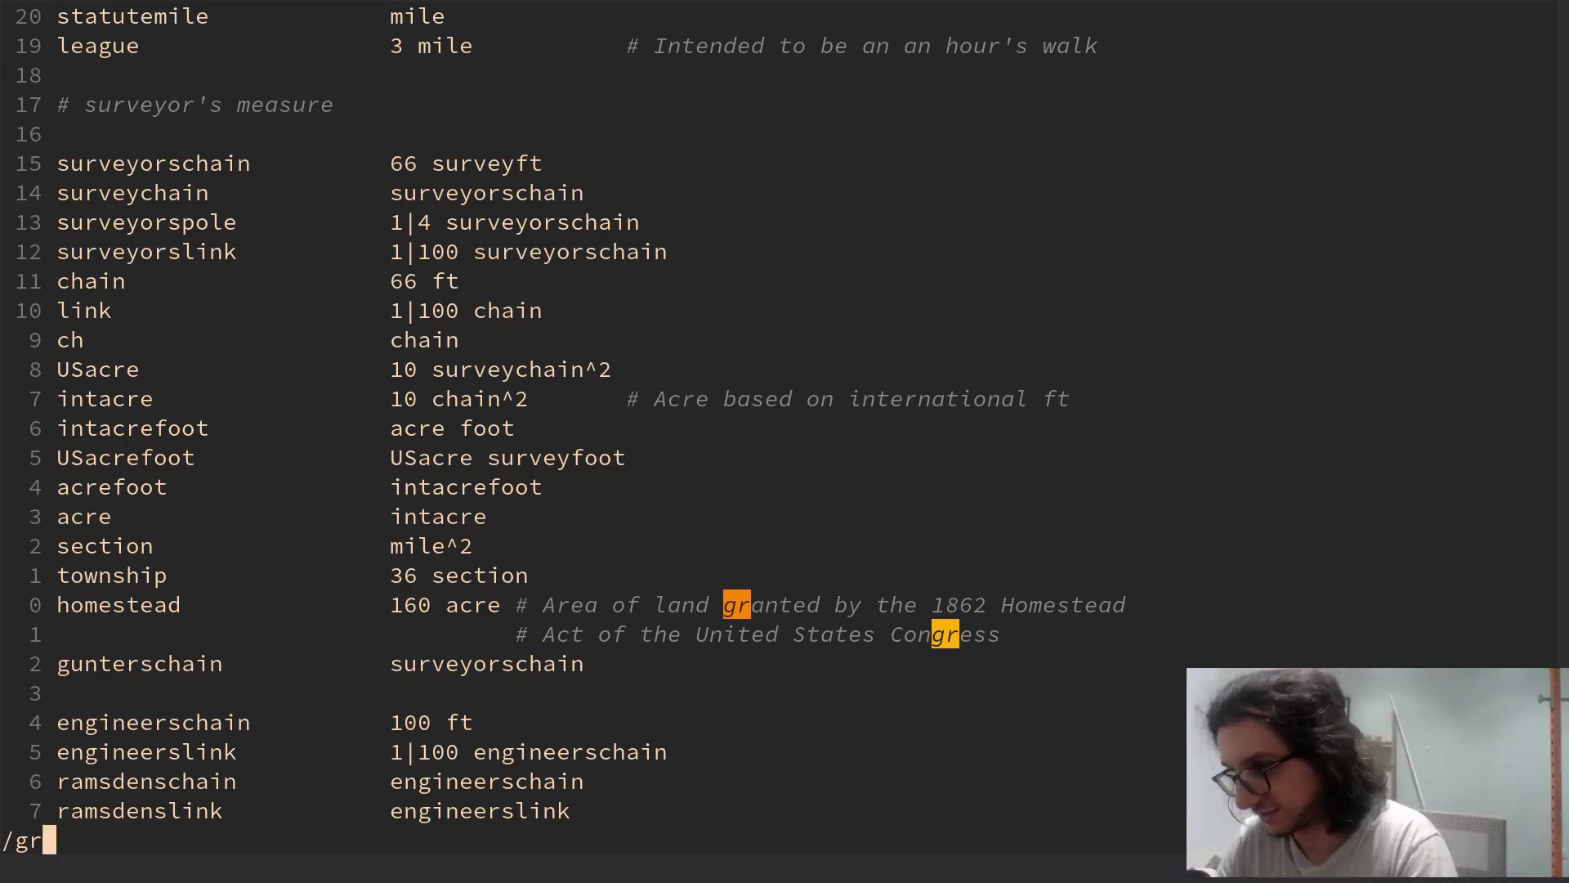
Search for gravity and parsec, finding parsec defined as au / tan(arcsec)
key("BackSpace")
key("BackSpace")
type("gravity")
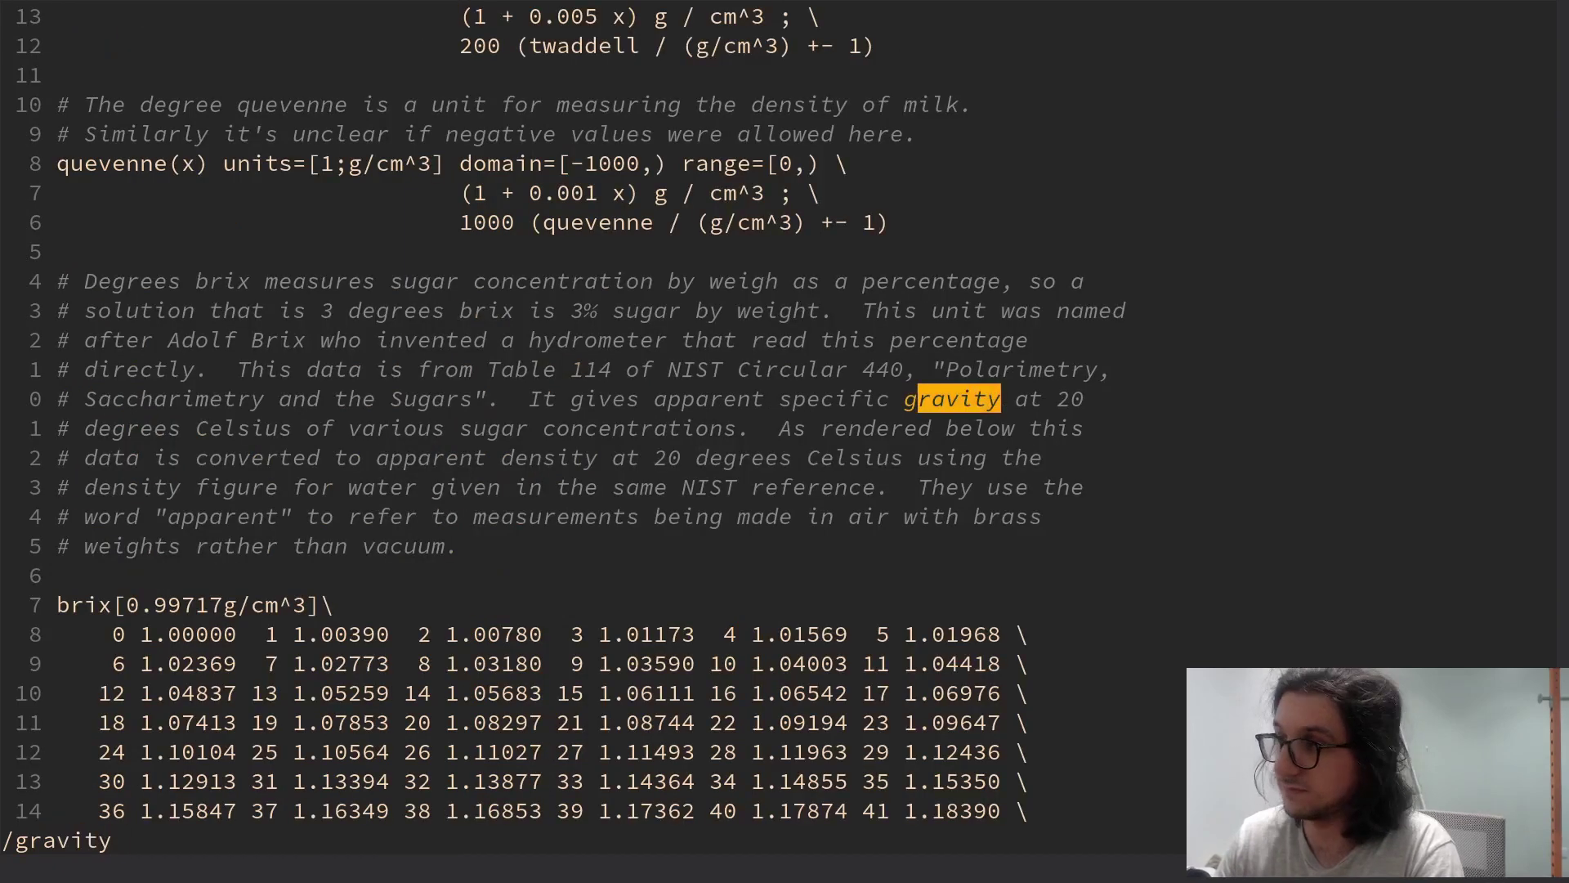
key("Return")
key("n")
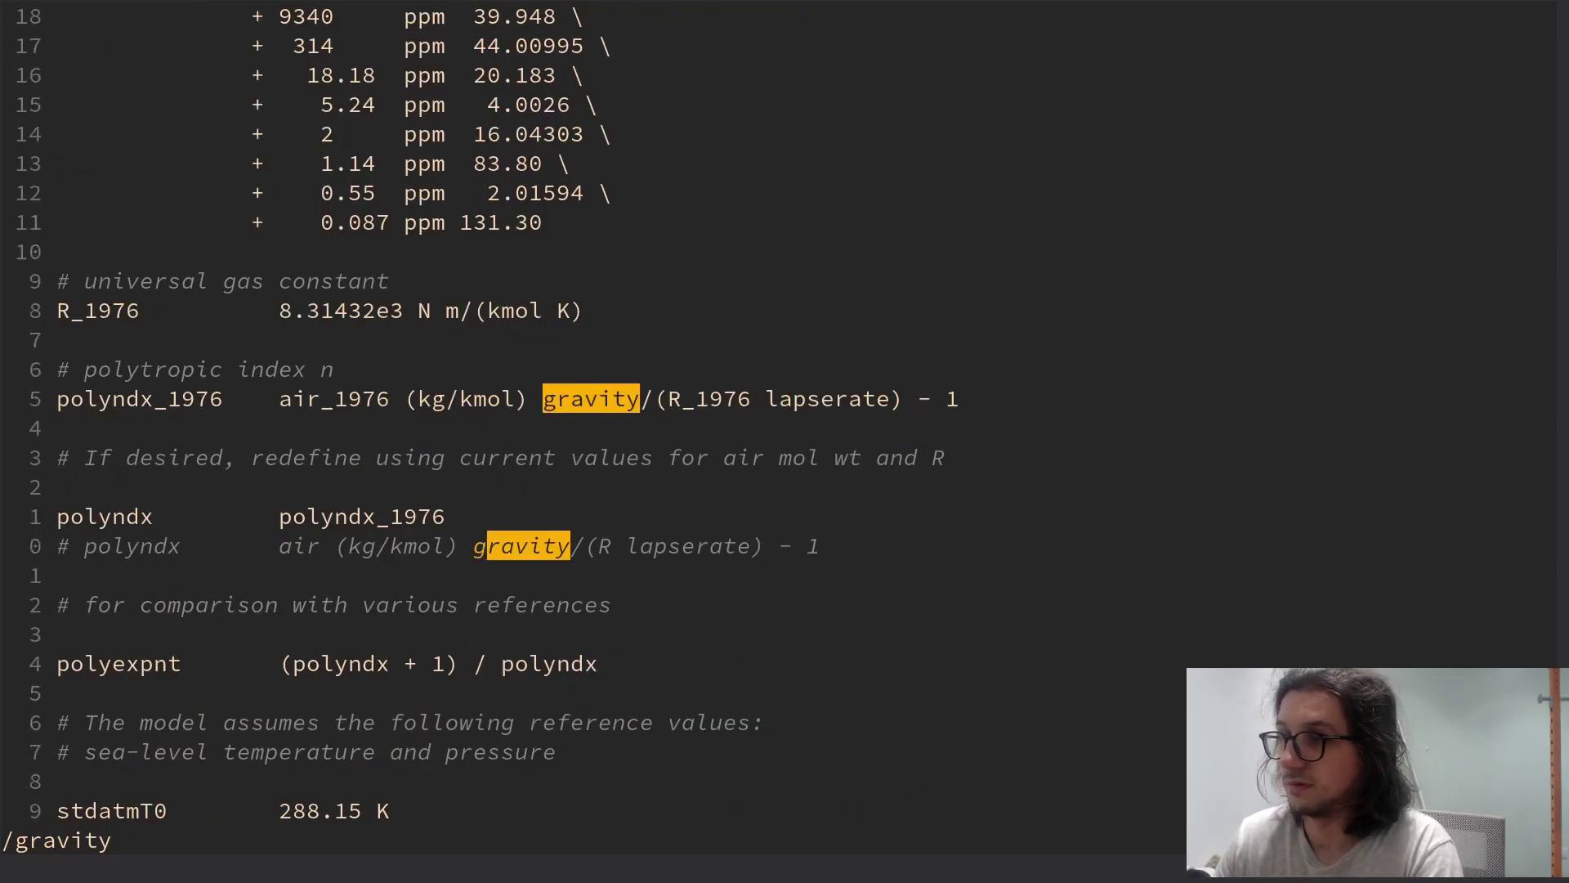
type("n/parsec")
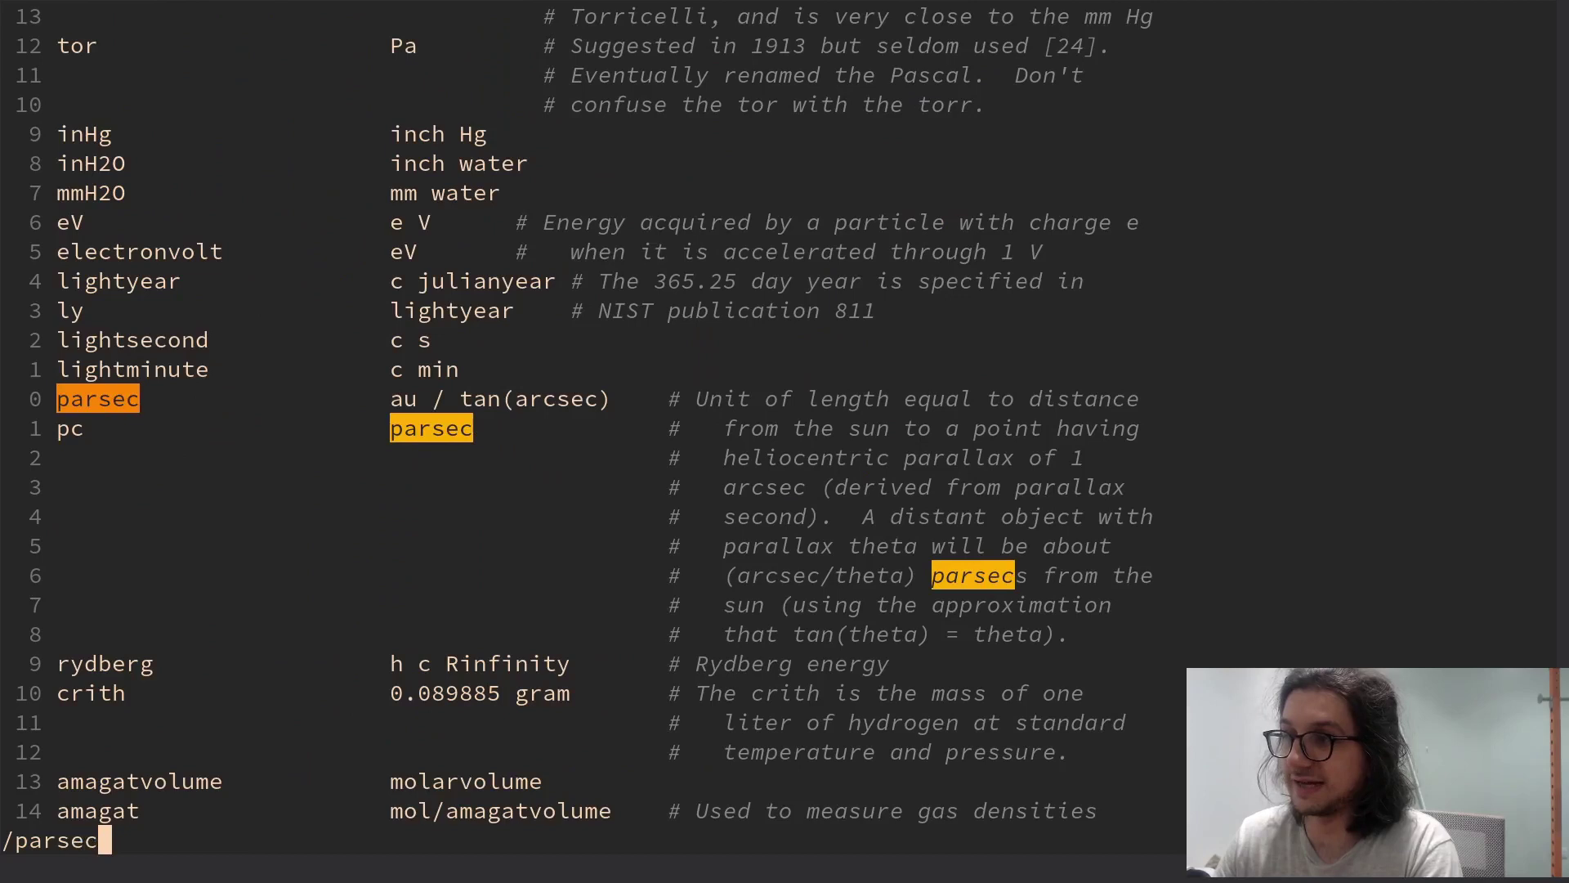
key("Return")
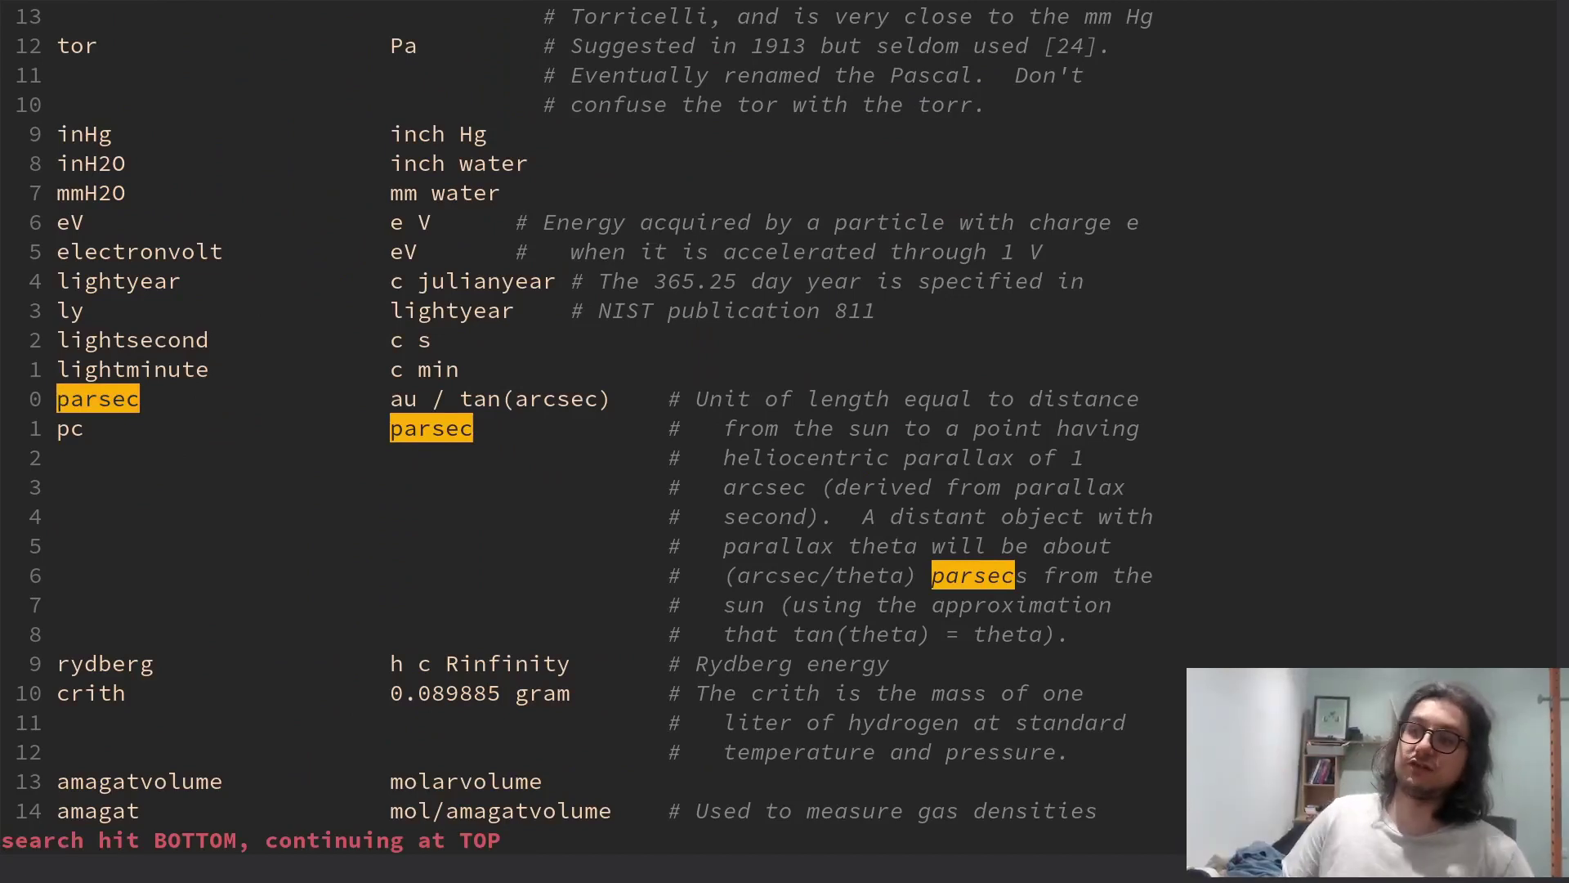
Highlight the lightyear, julianyear, ly, lightsecond and lightminute words in the light-travel entries
double_click(104, 285)
double_click(485, 281)
left_click_drag(486, 281, 772, 280)
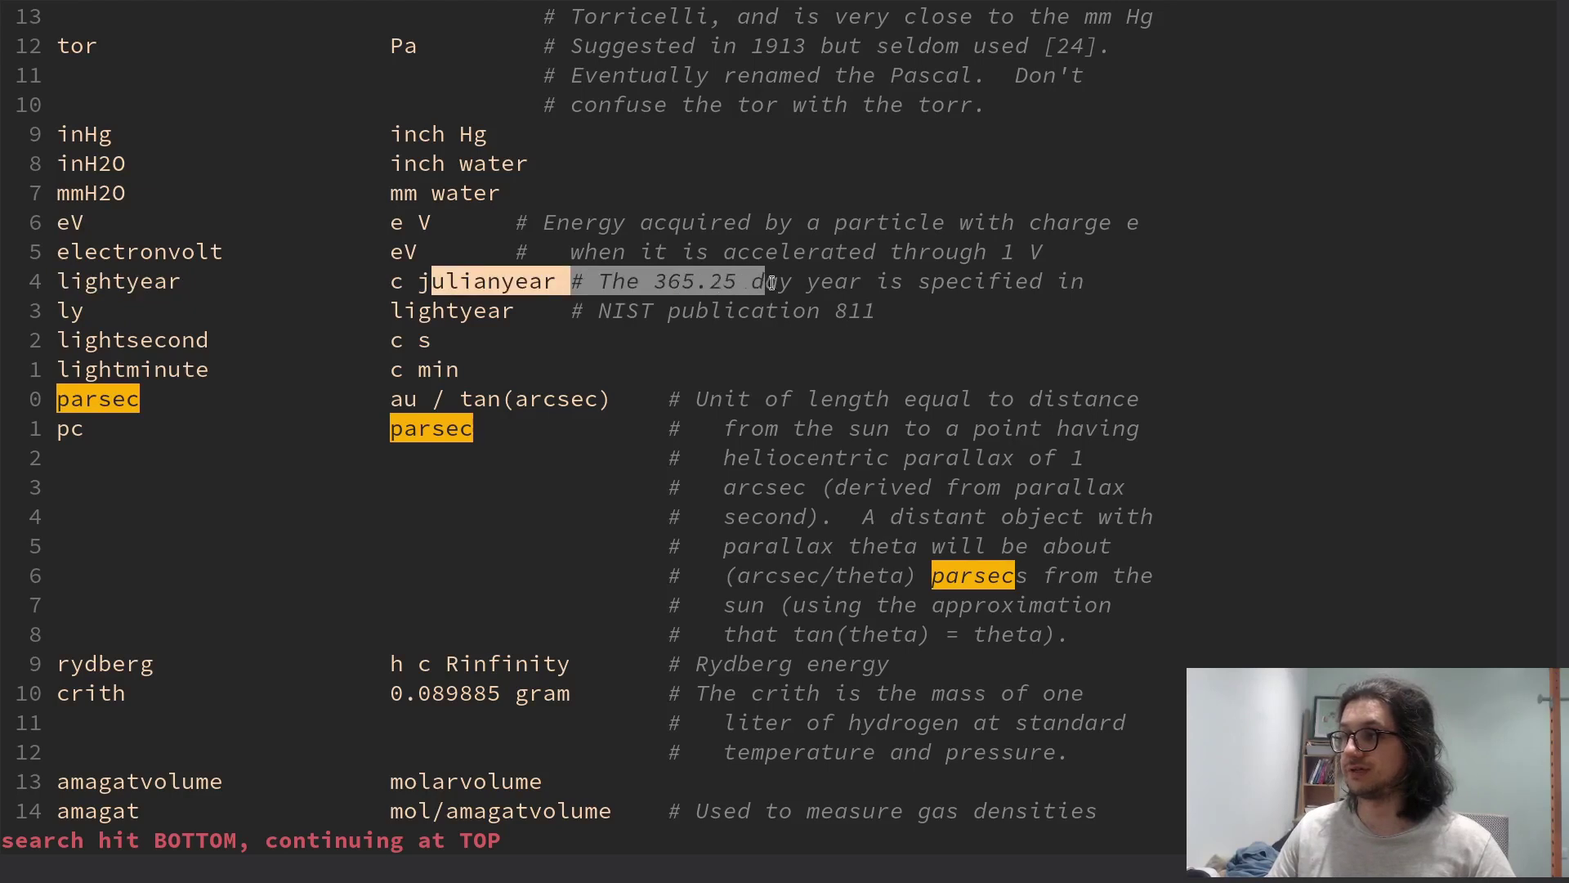
left_click(368, 298)
left_click_drag(444, 281, 464, 282)
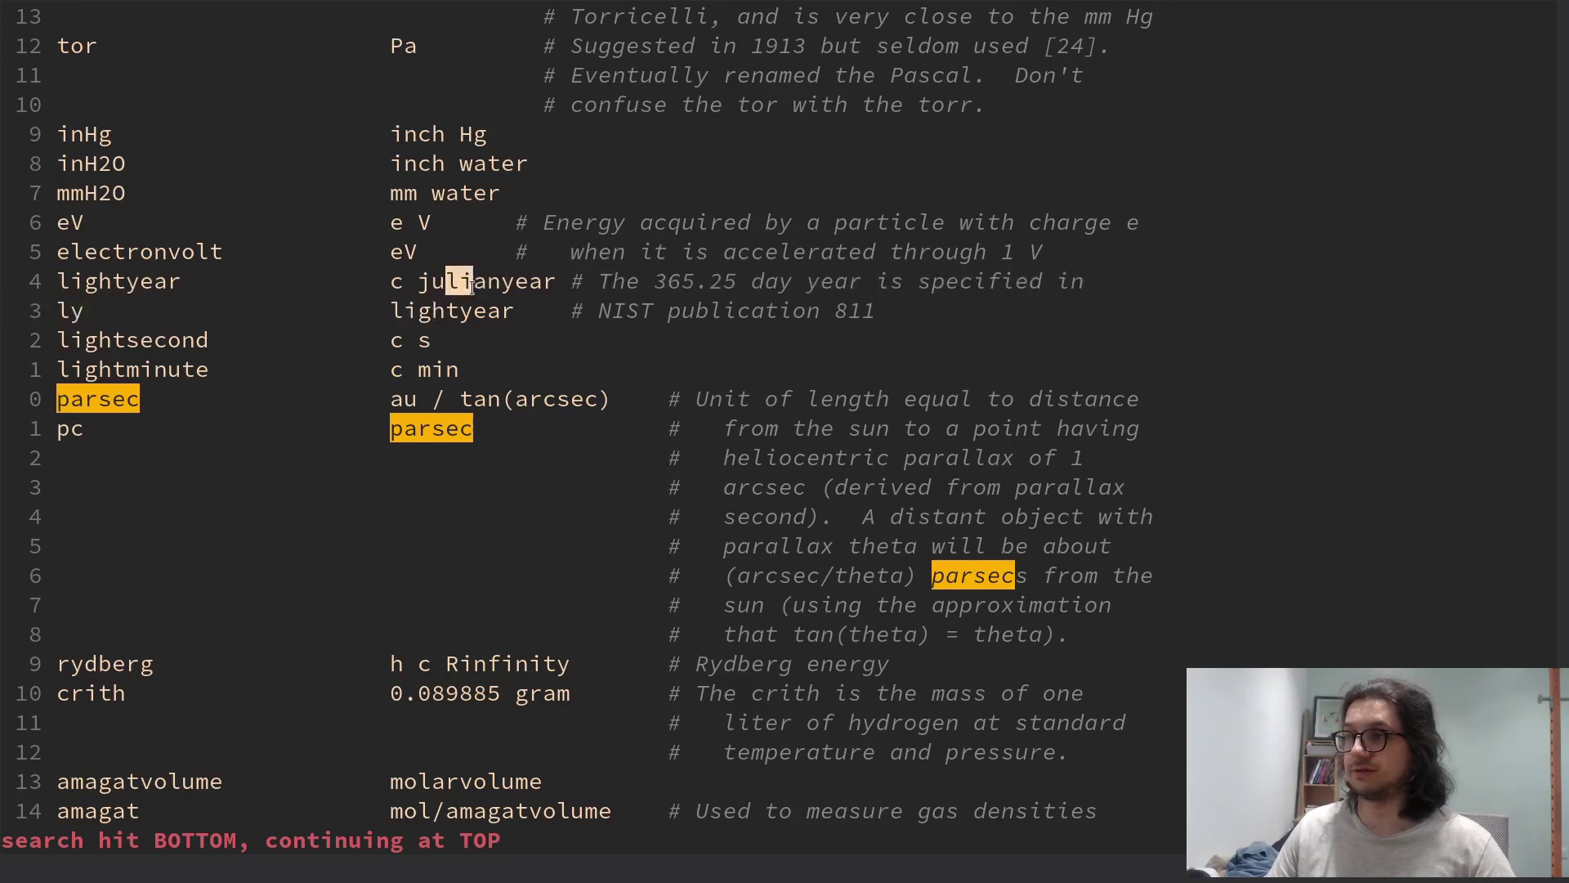
double_click(98, 343)
double_click(177, 373)
left_click(487, 337)
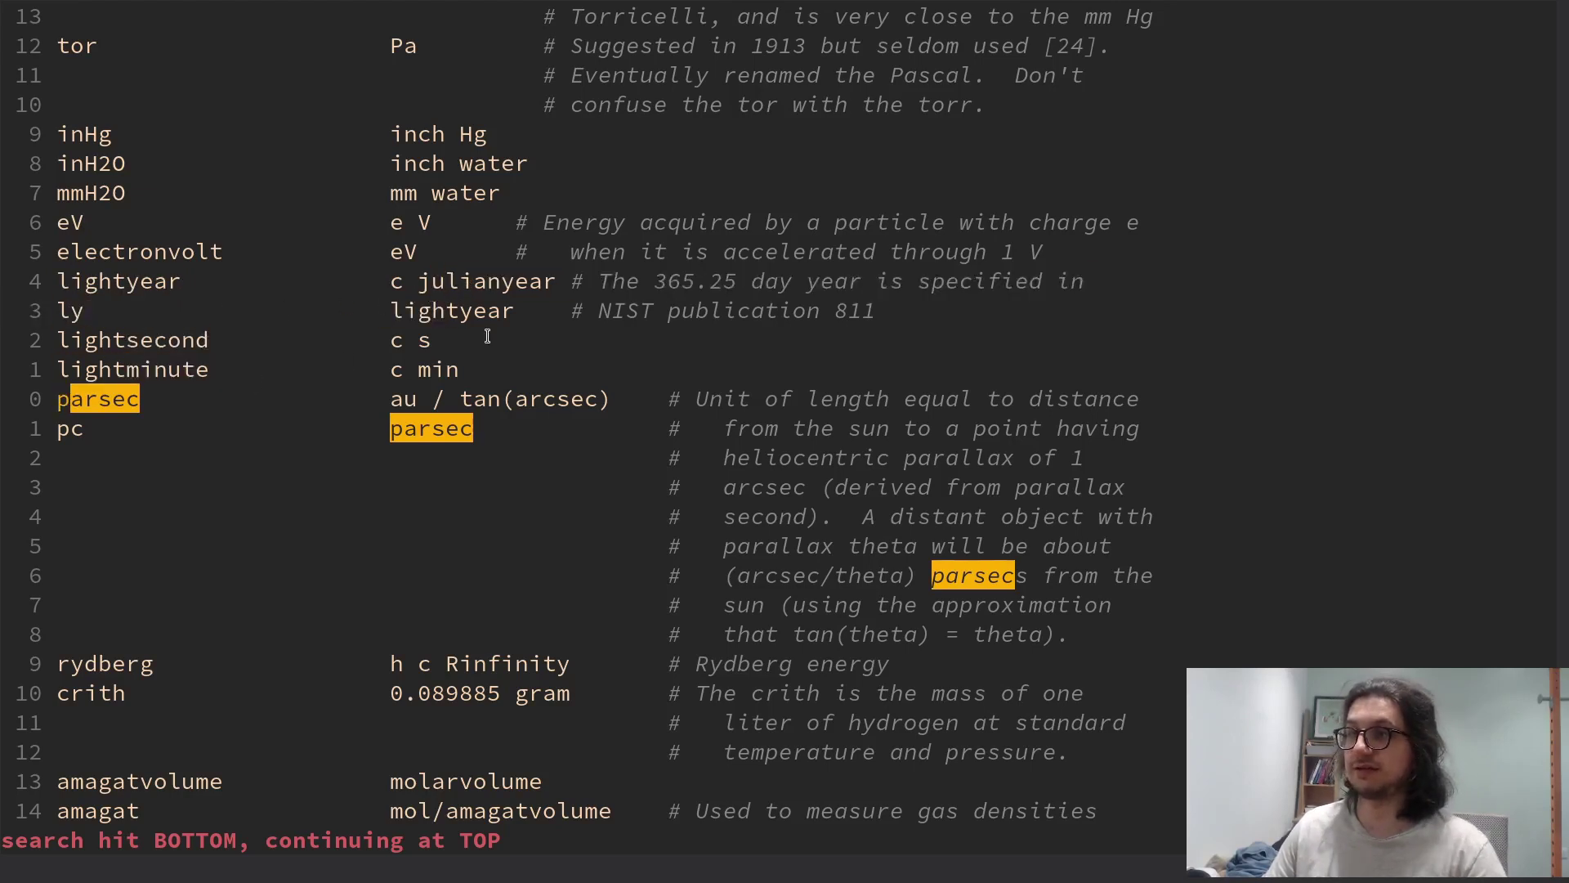
type(":q!")
Quit vim without saving, clear the terminal and start GNU Units
key("Return")
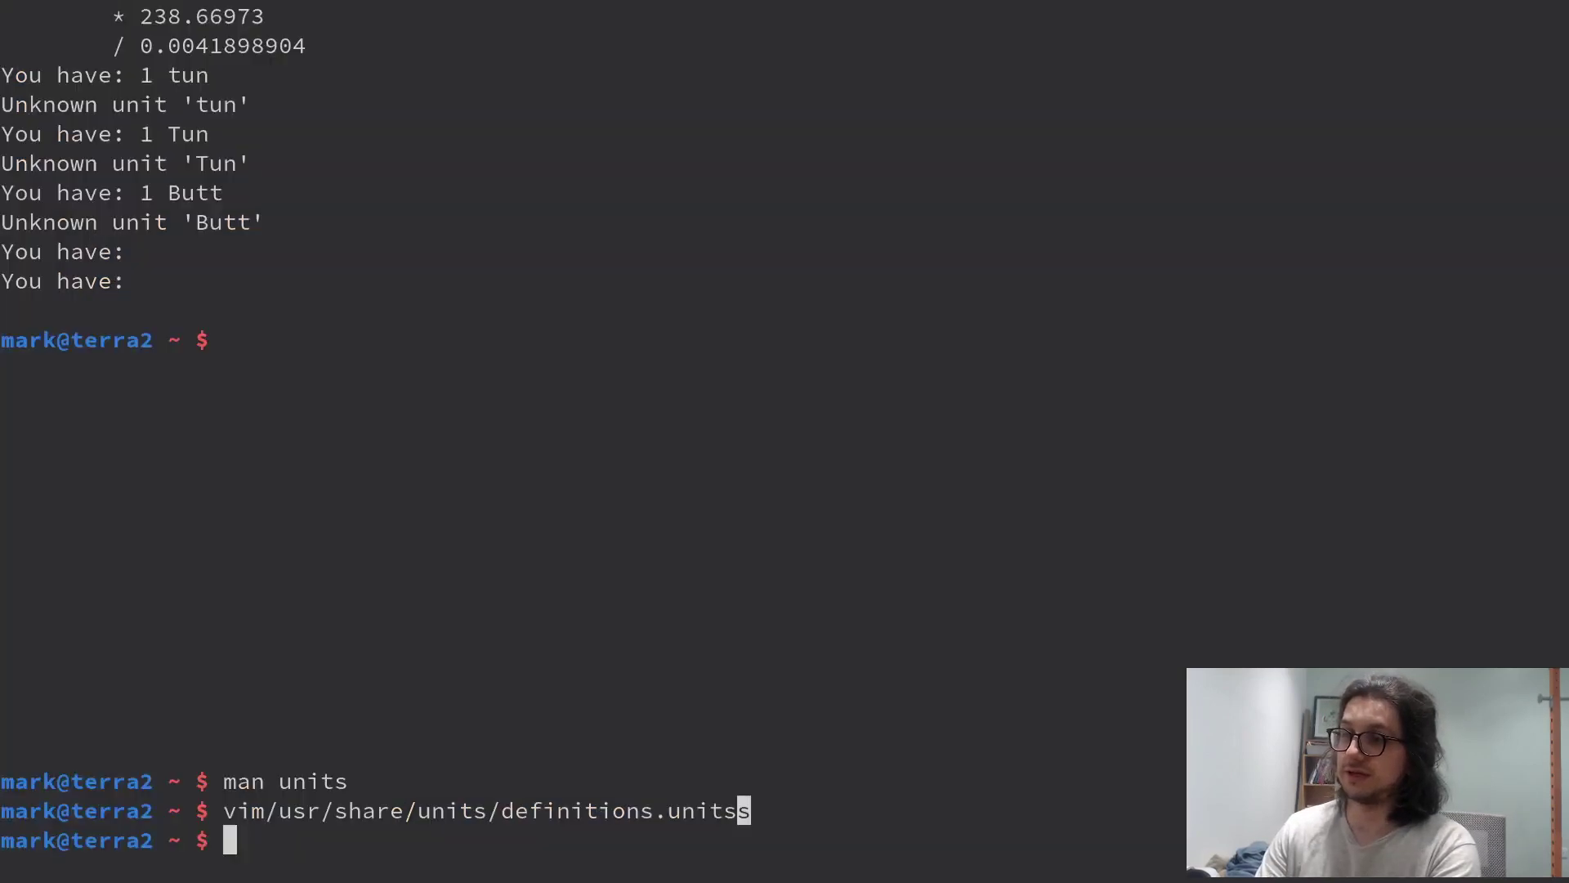
key("ctrl+l")
type("units")
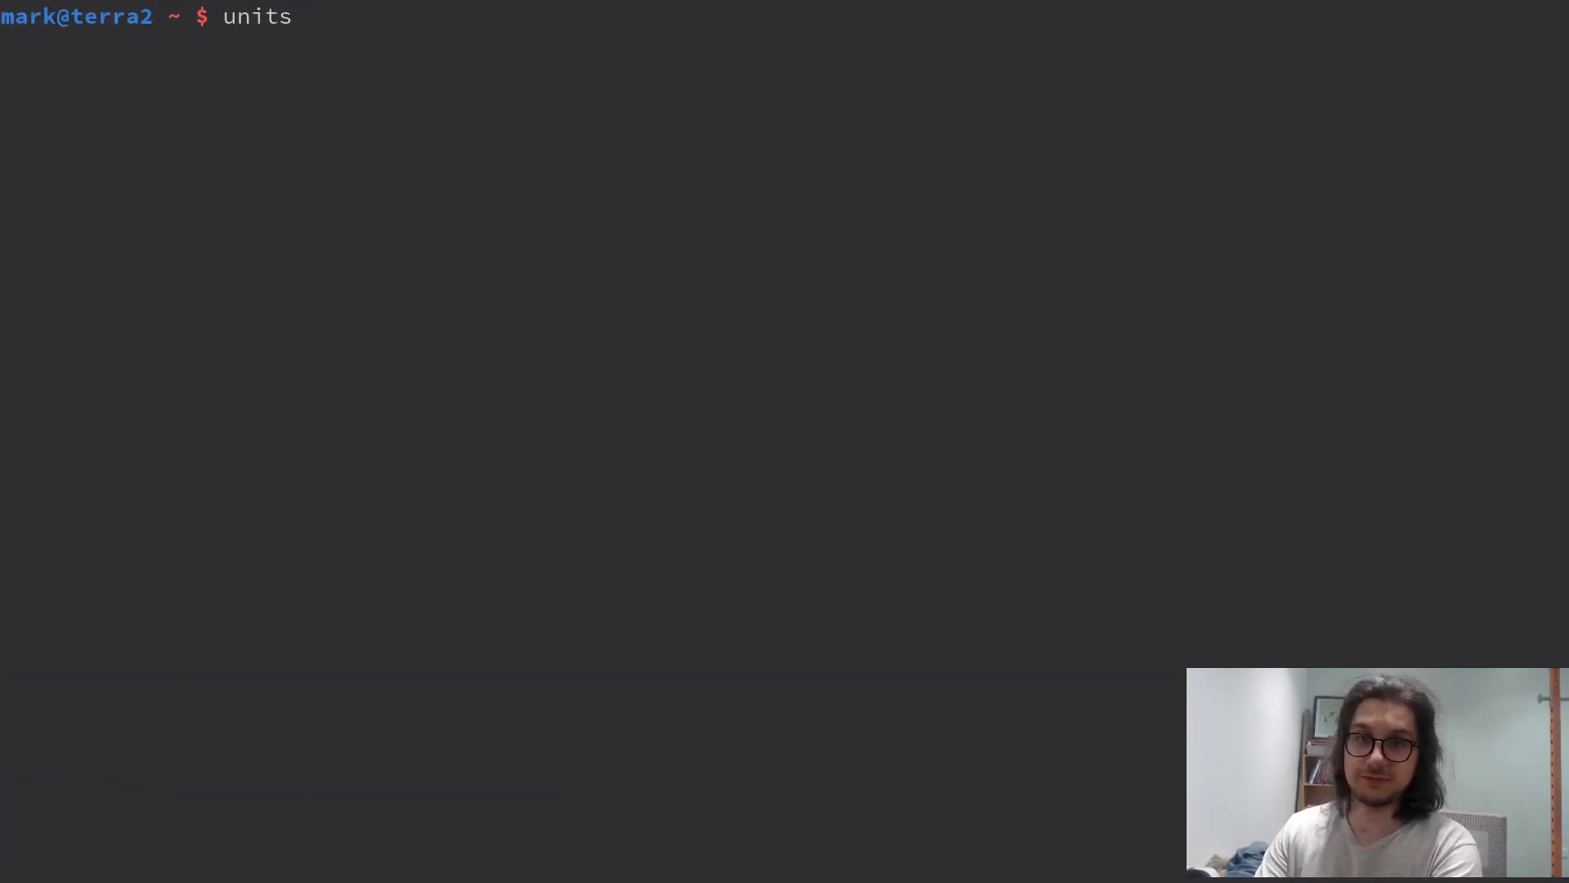
key("Return")
type("furlongs per fortn")
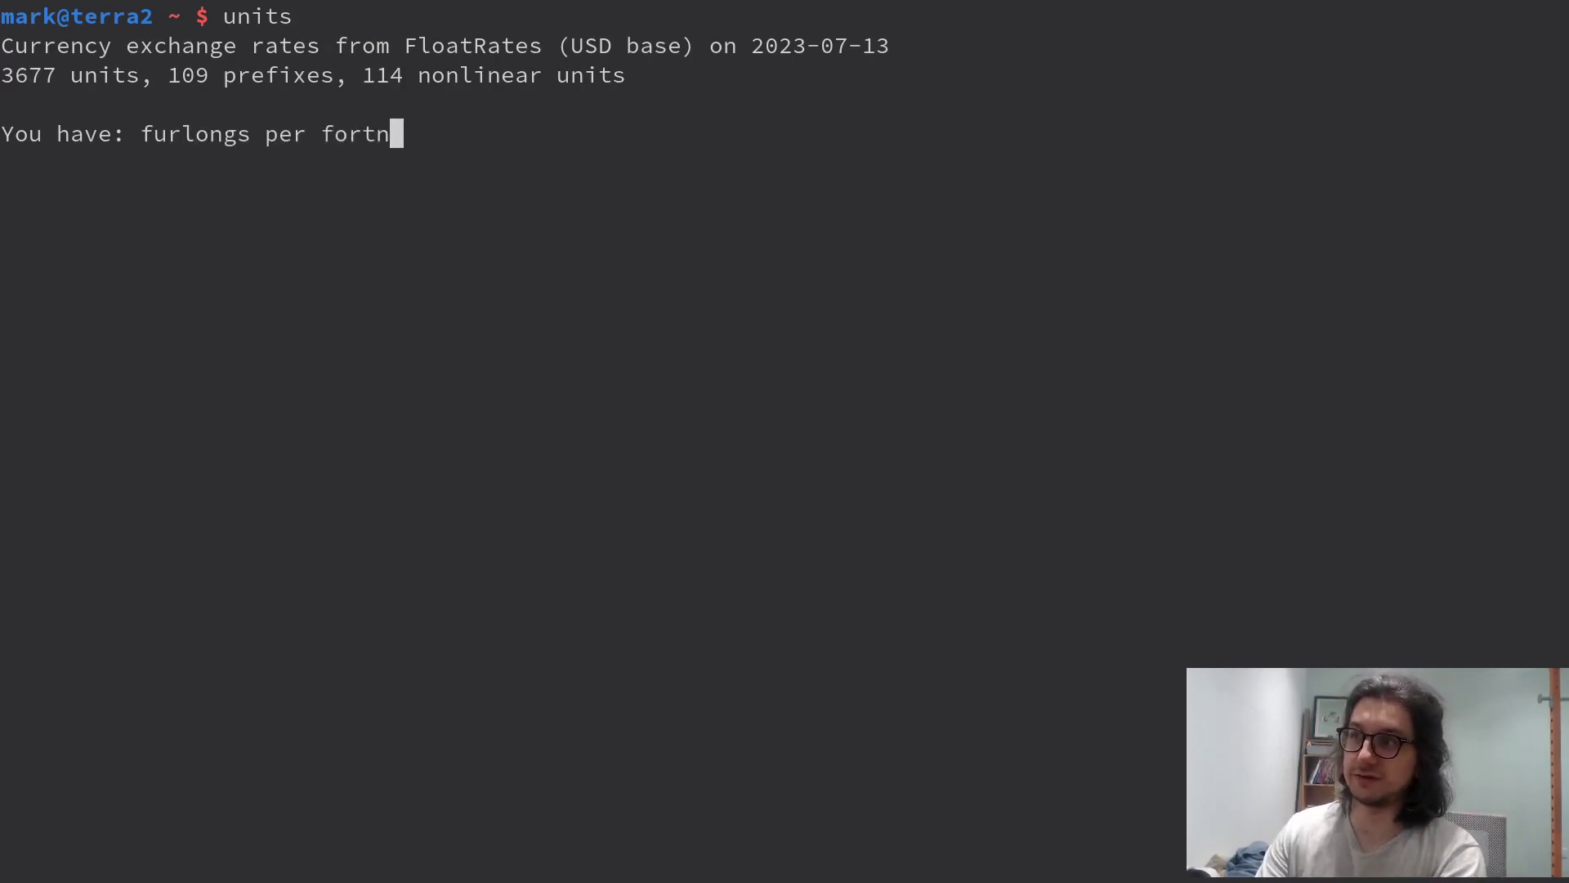
type("ight")
Convert furlongs per fortnight to m/s, obtaining 0.00016630952
key("Return")
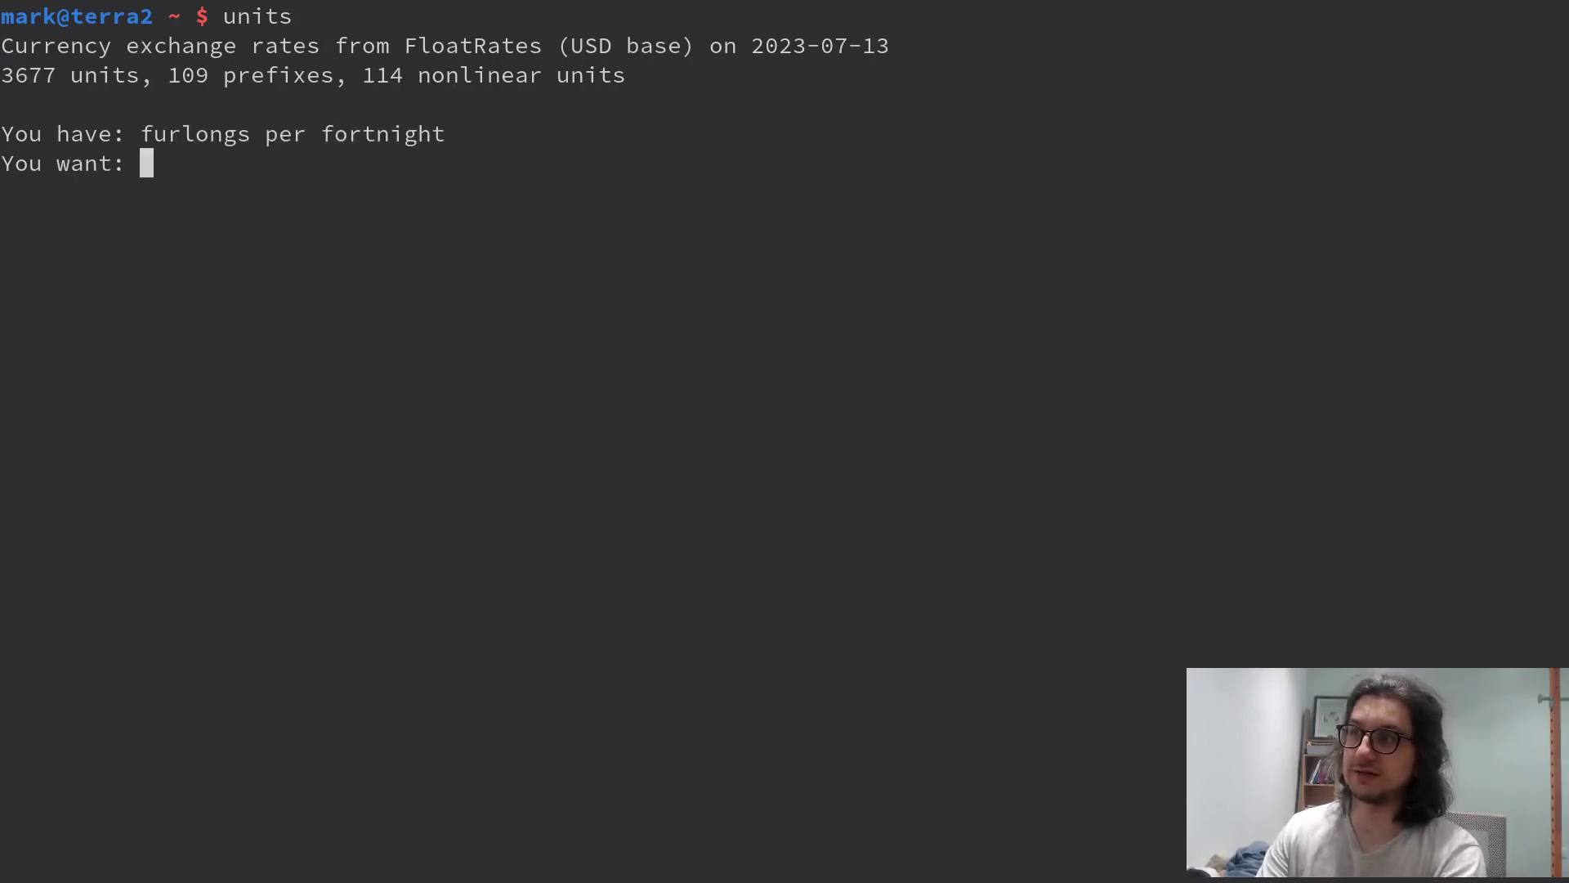
type("m/s")
key("Return")
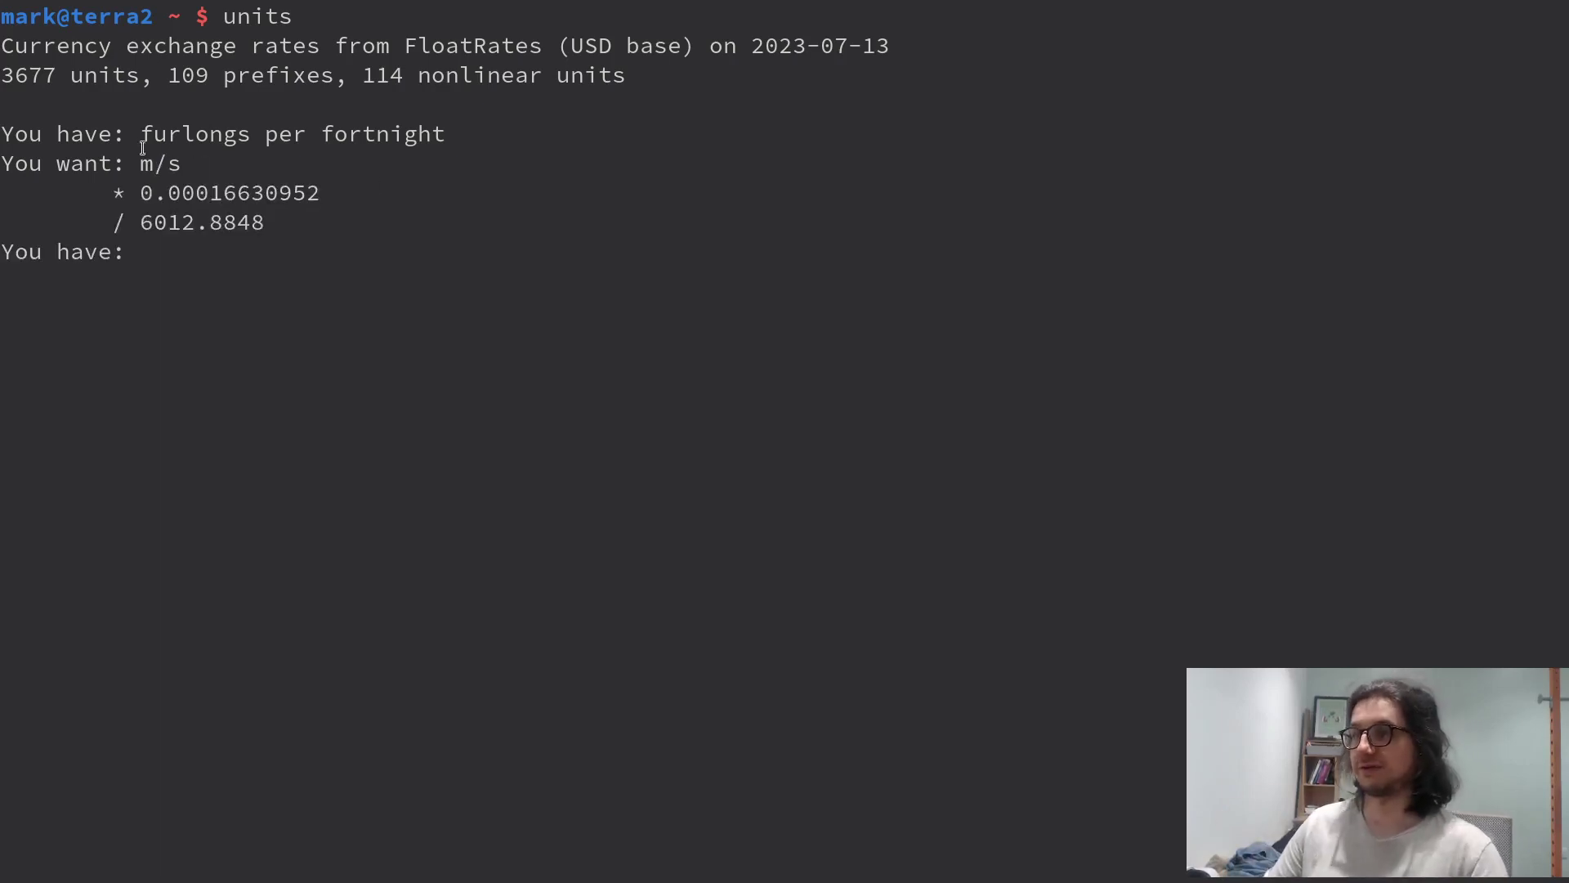
left_click_drag(141, 134, 586, 119)
left_click(477, 231)
type("3 m")
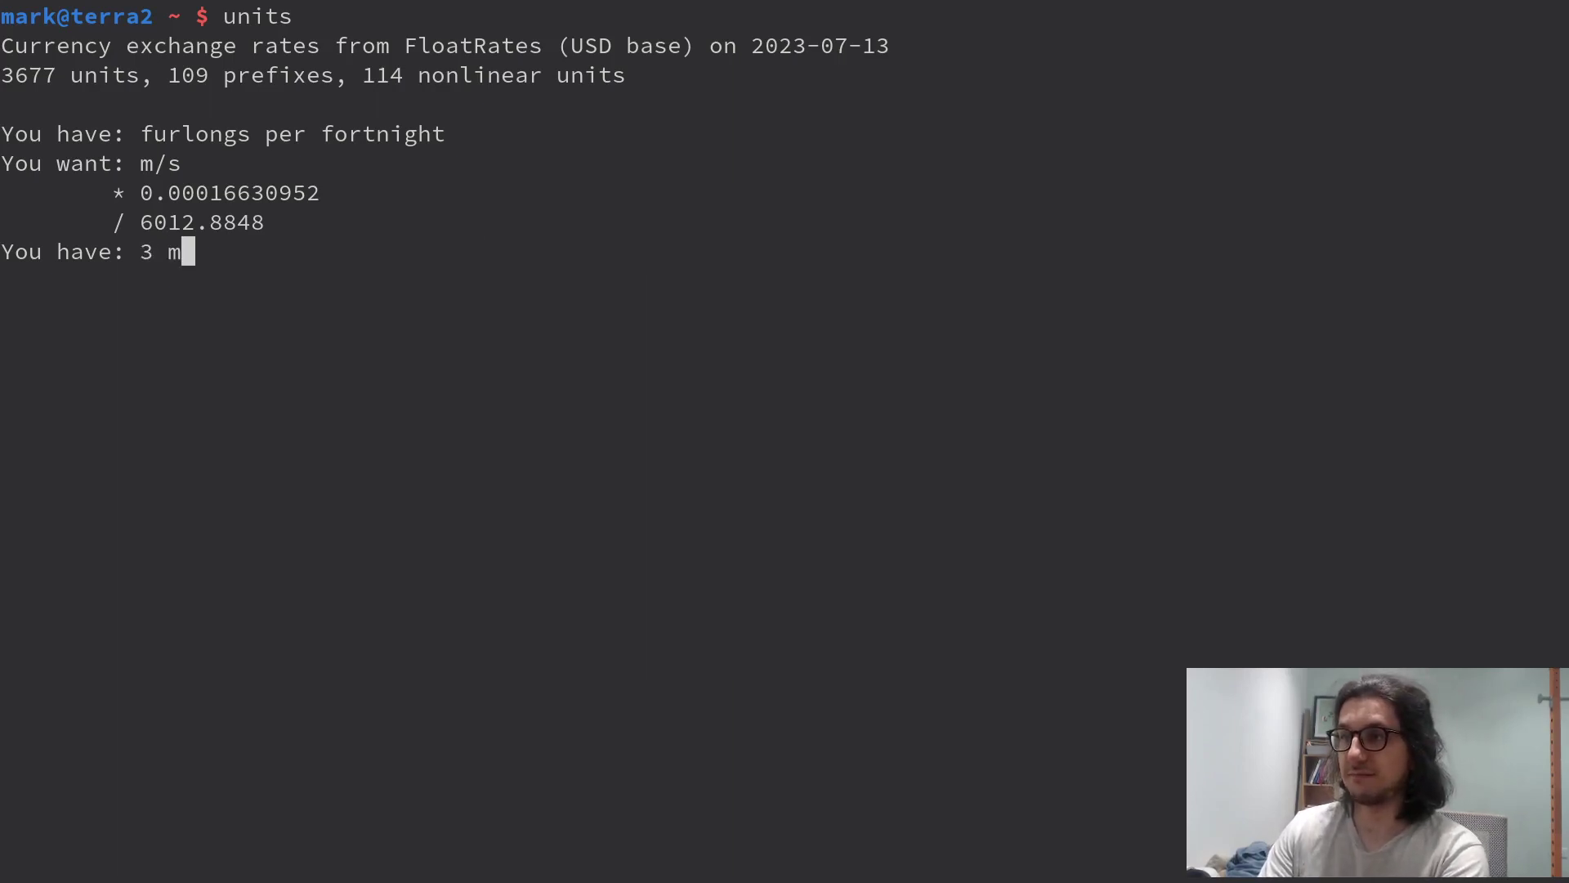
type("m")
Clear the earlier conversion output and enlarge the terminal text
key("ctrl+l")
key("ctrl+plus")
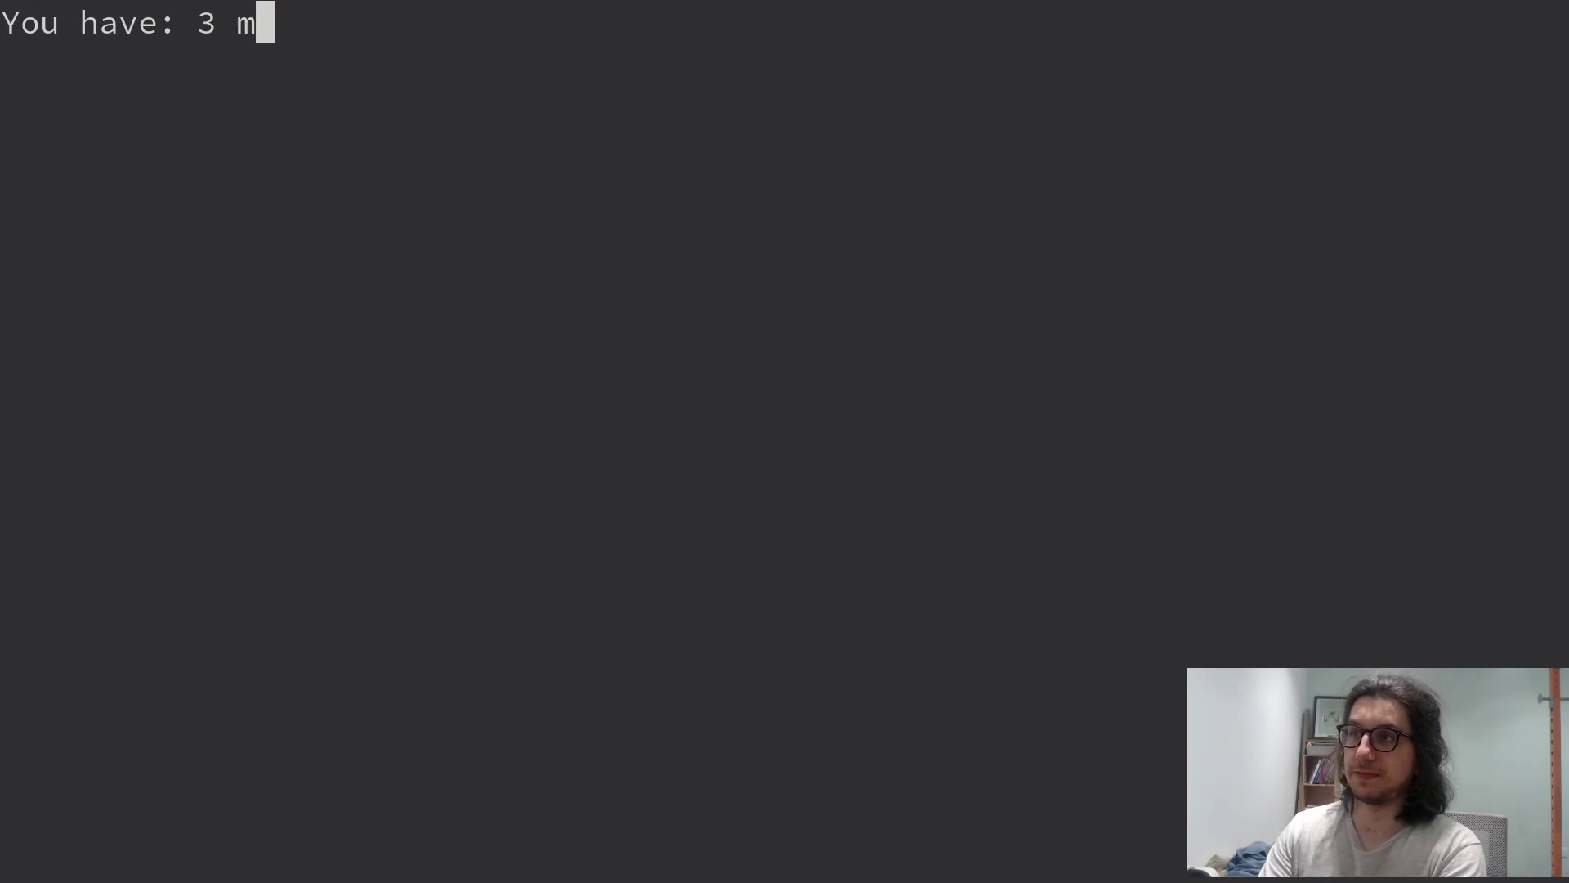
key("BackSpace")
key("BackSpace")
key("BackSpace")
type("3 m")
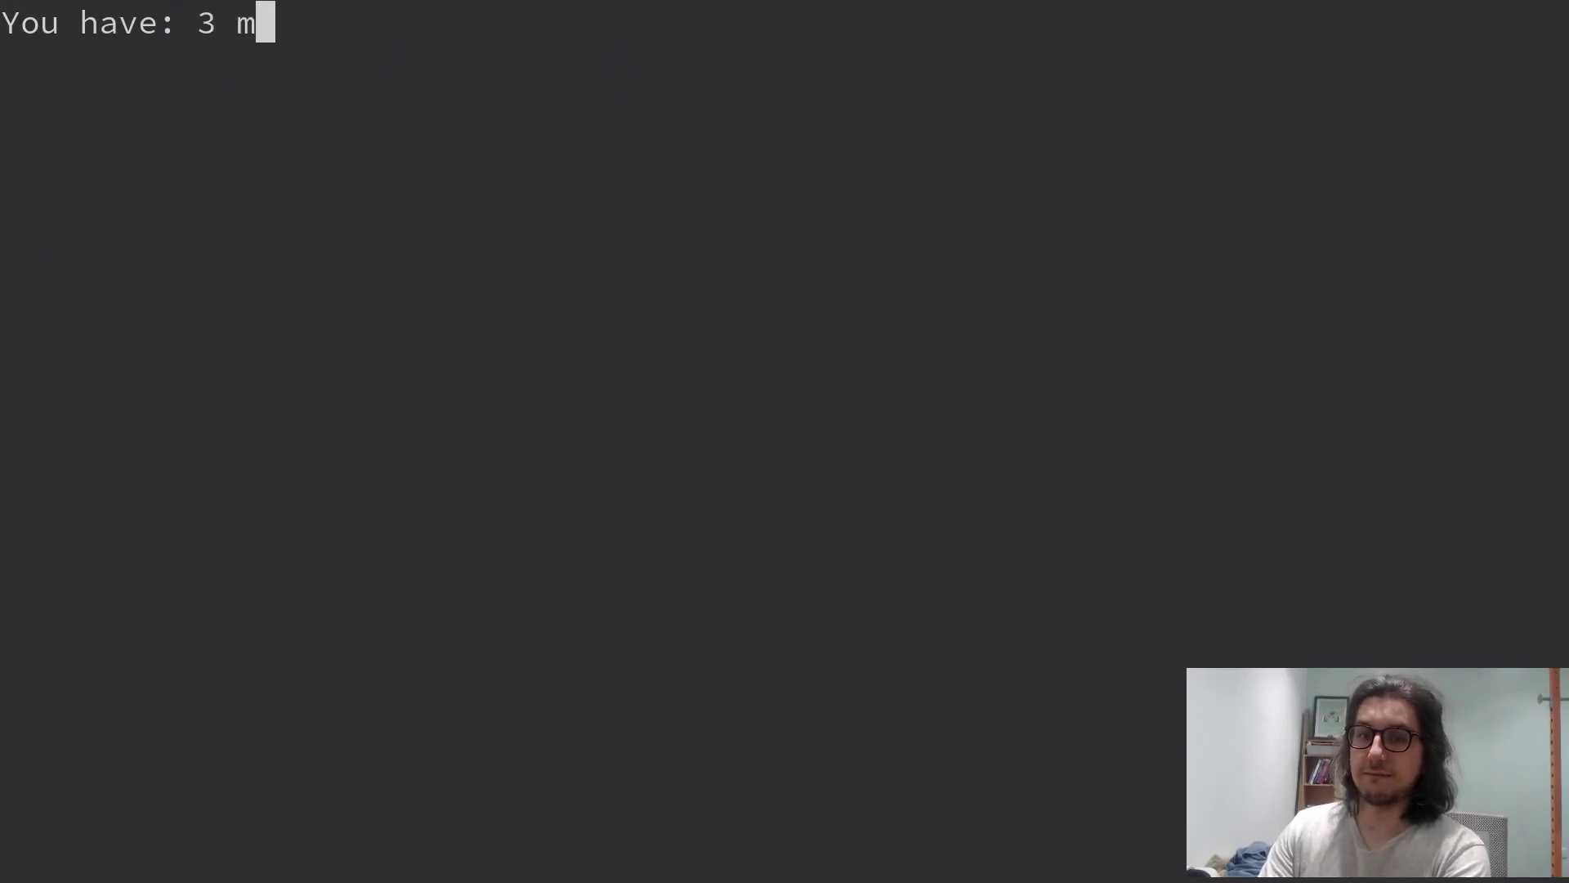
type("illili")
Convert 3 millilightseconds to miles with Tab completion, getting 558.84719 miles
key("Tab")
key("Tab")
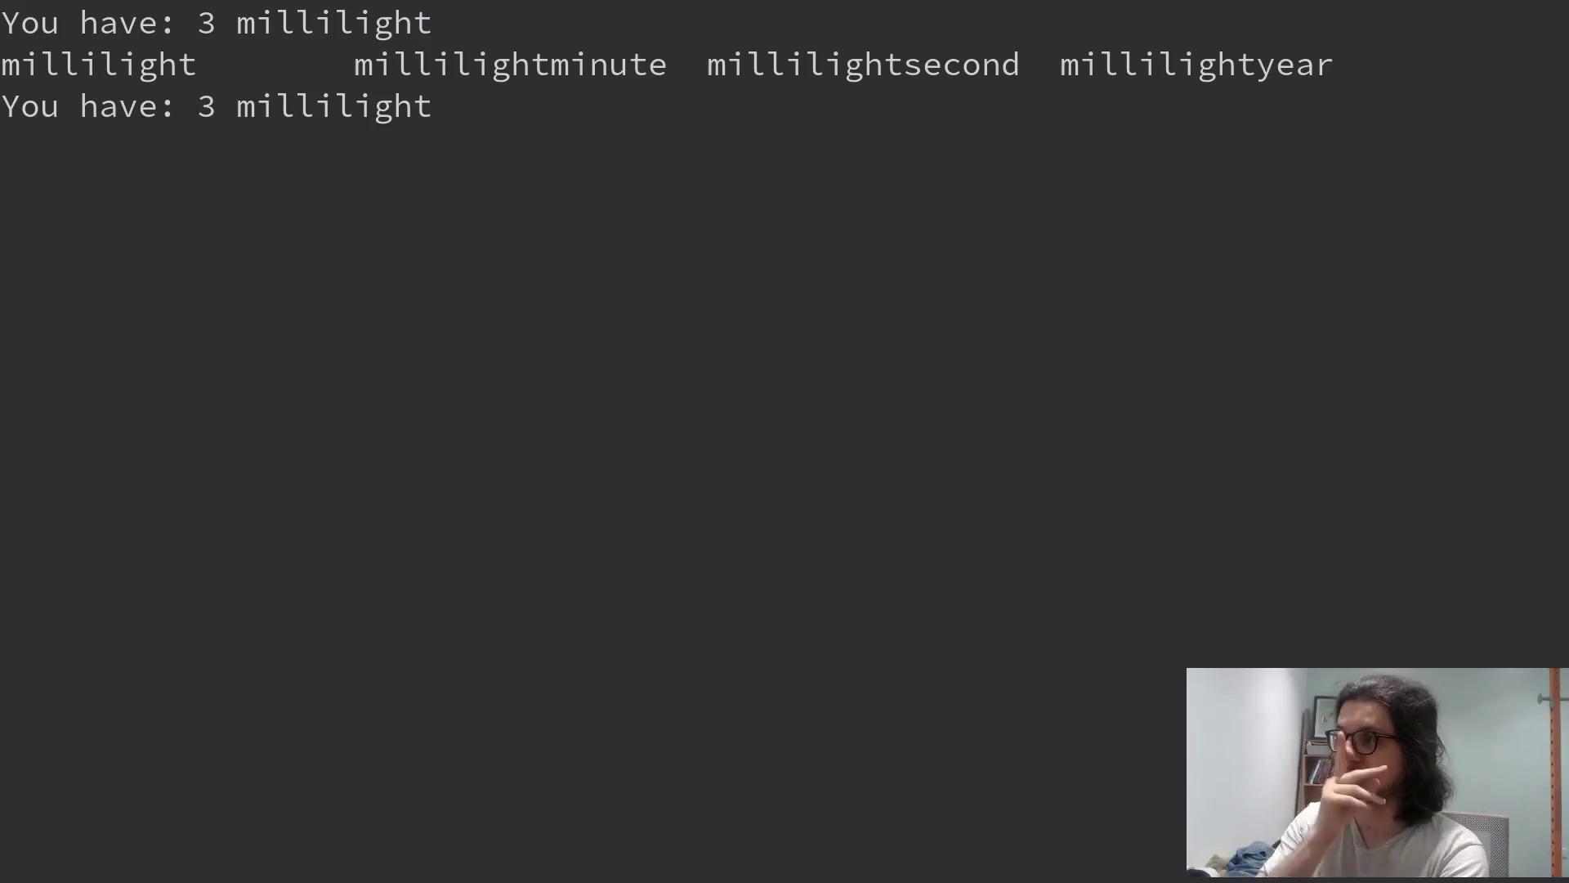
type("sec")
key("Tab")
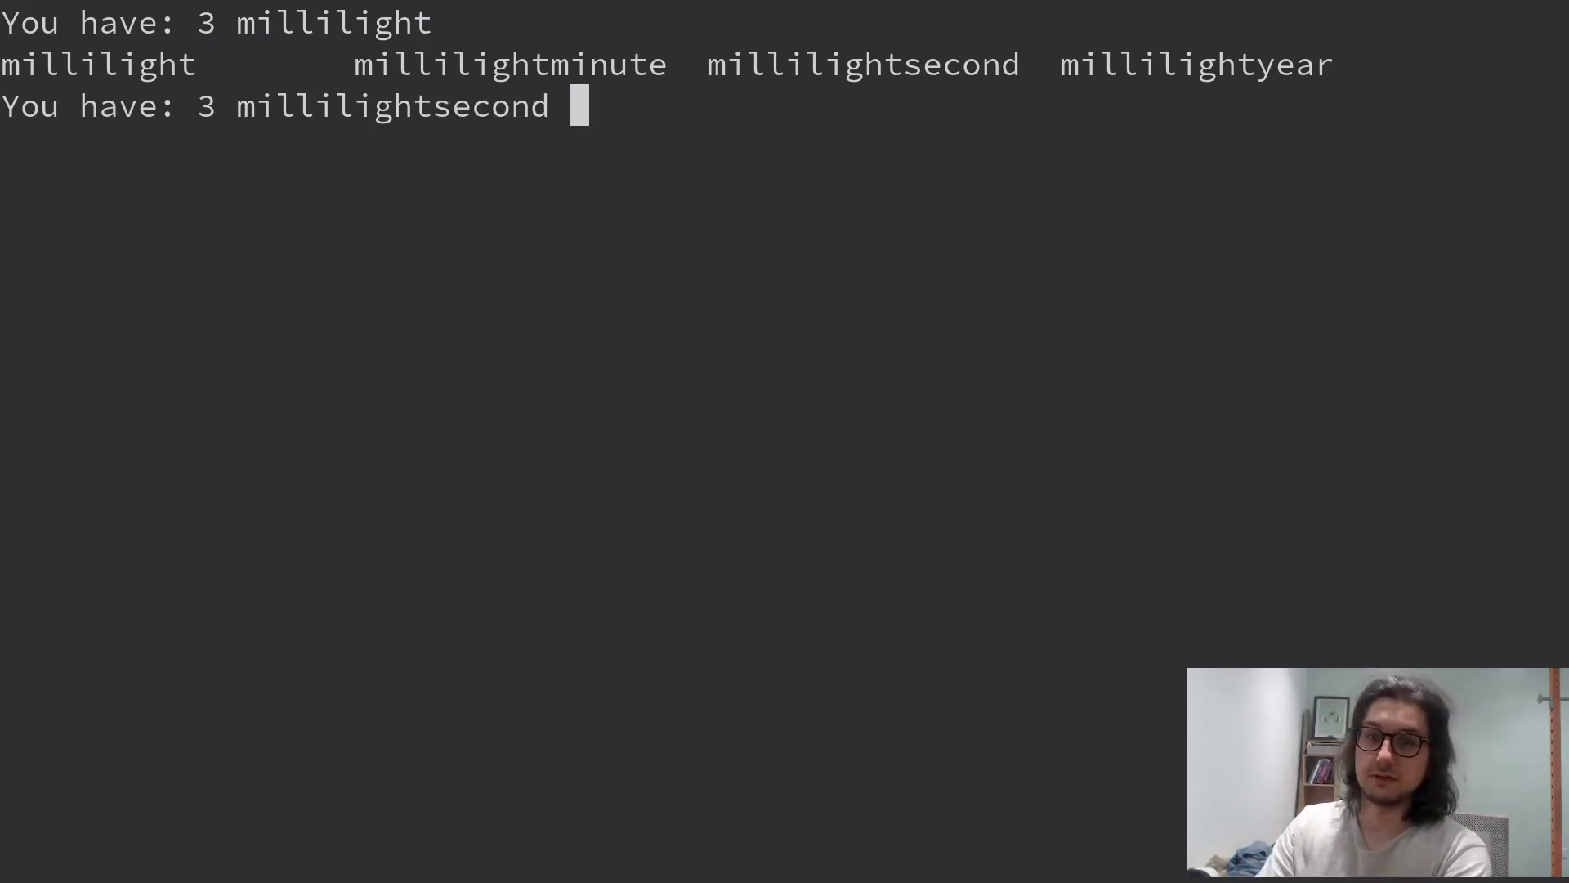
key("Return")
type("mil")
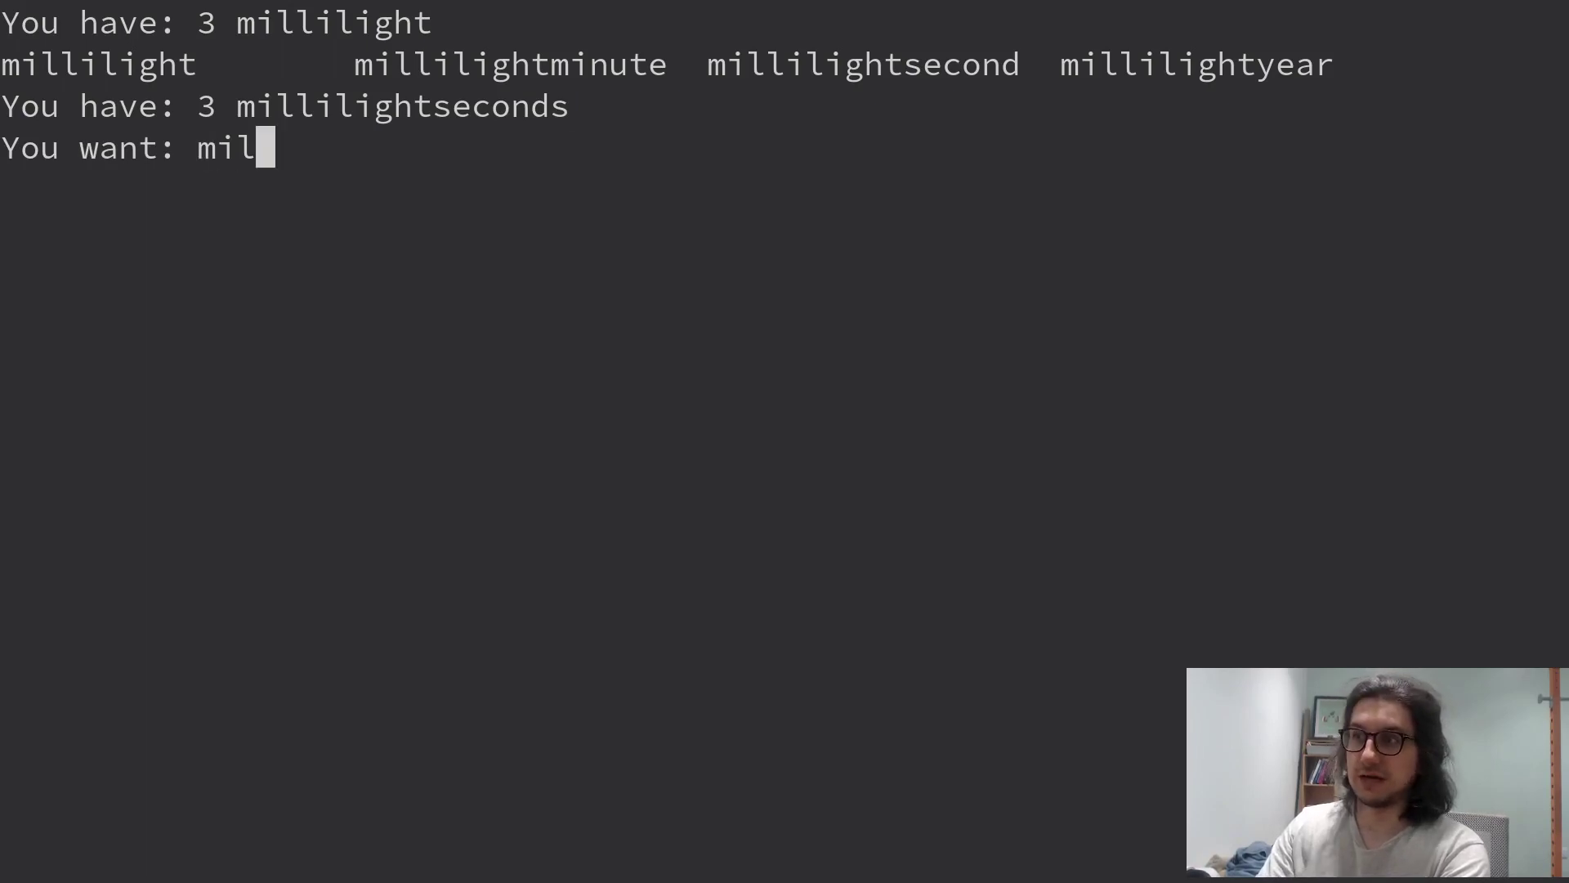
type("es")
key("Return")
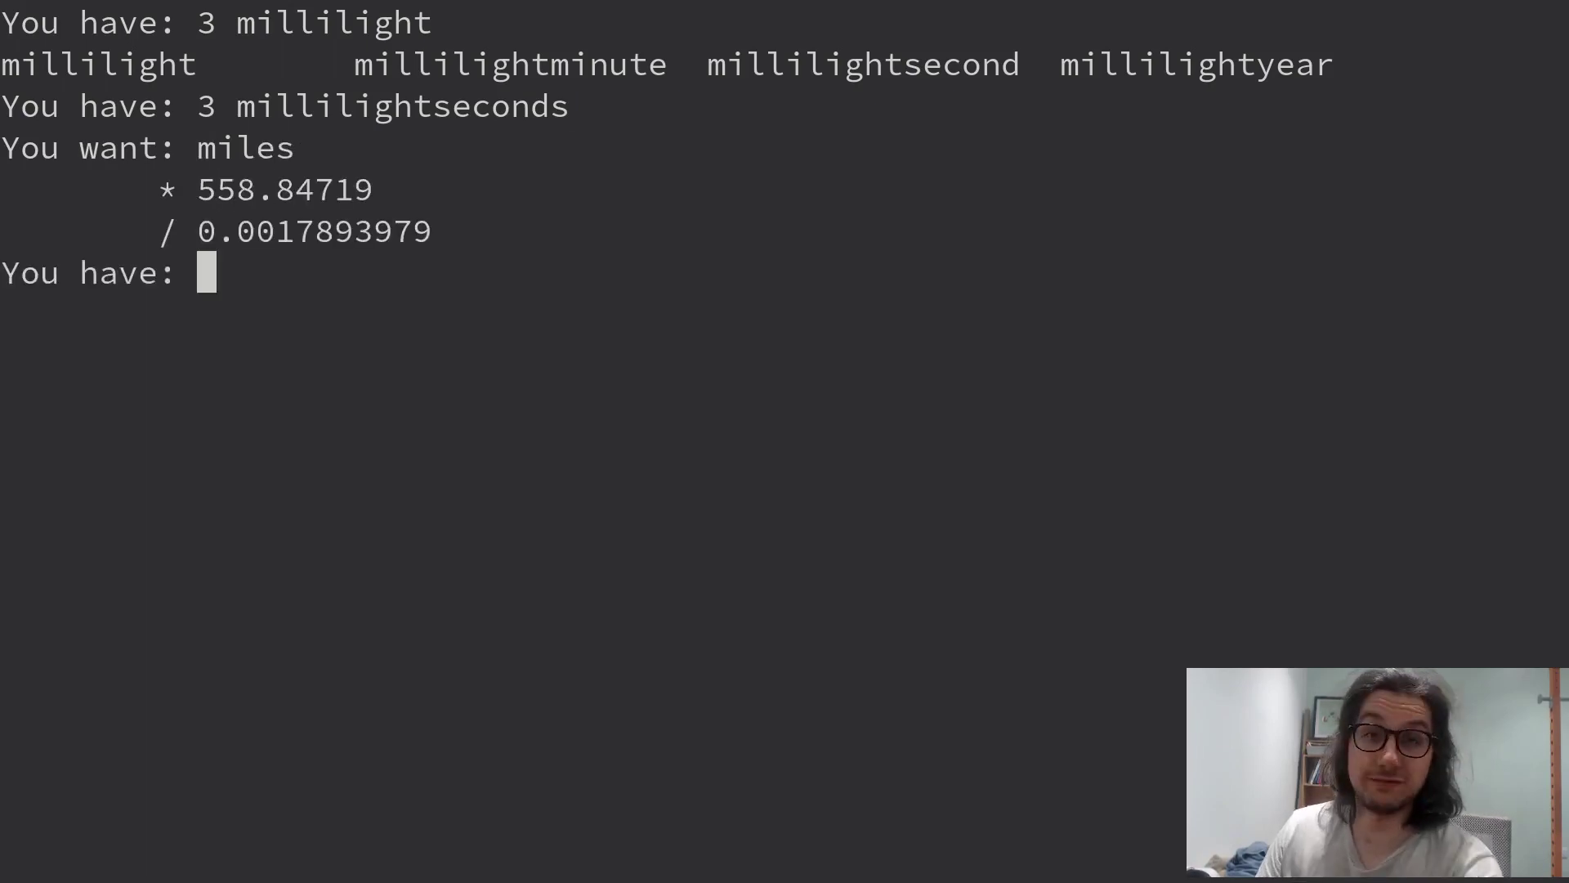